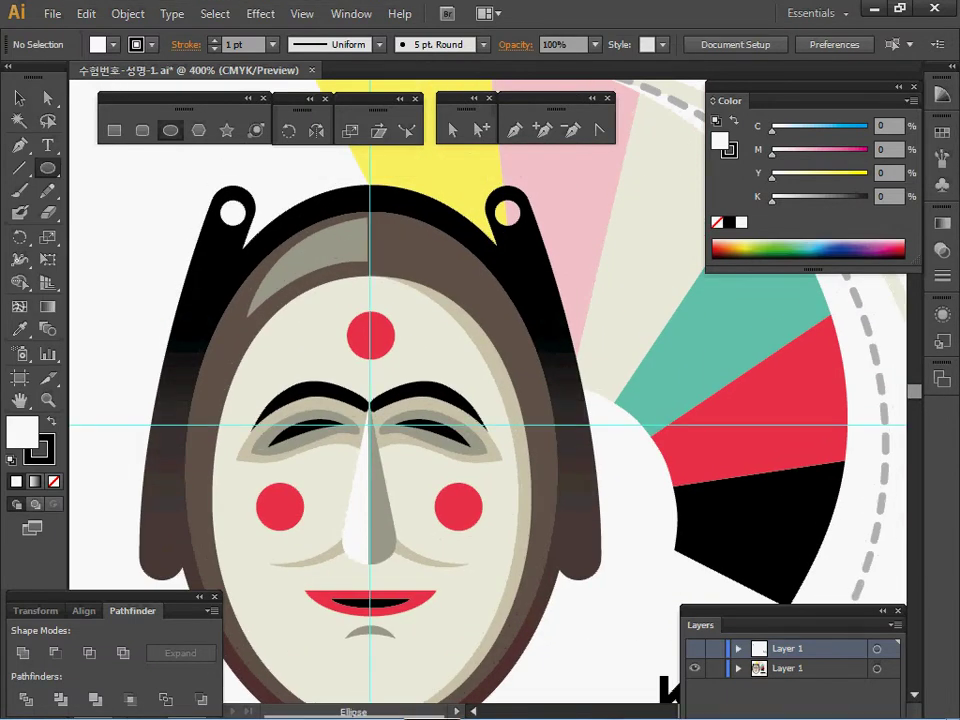
Step: Create an ellipse 38 mm wide and 53 mm high at the crossing of the guides
{"action": "key", "text": "ctrl+y"}
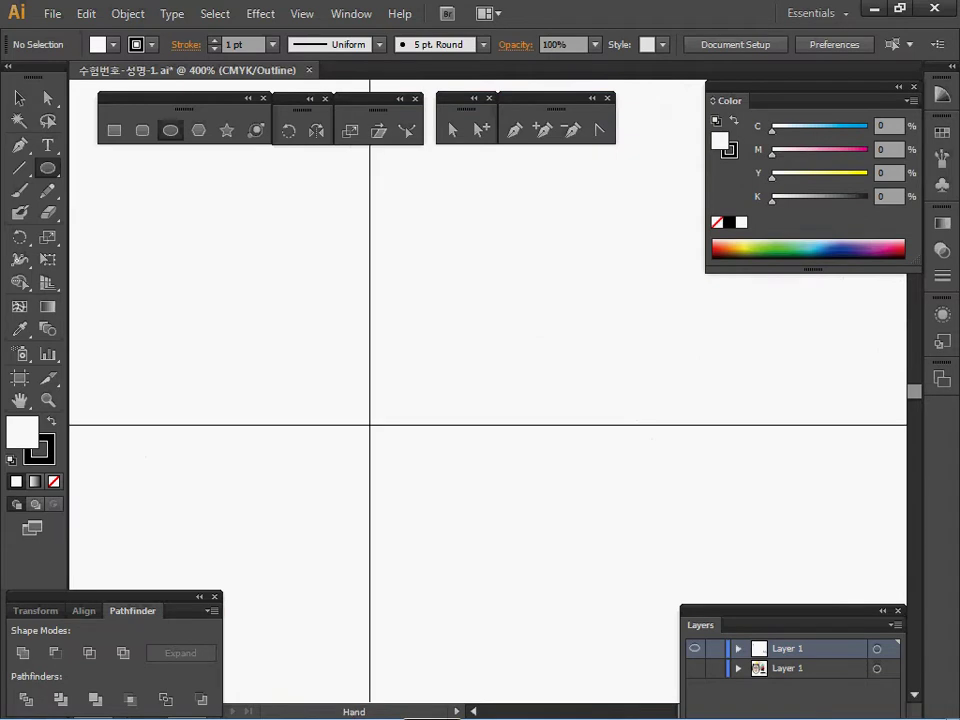
{"action": "key", "text": "ctrl+y"}
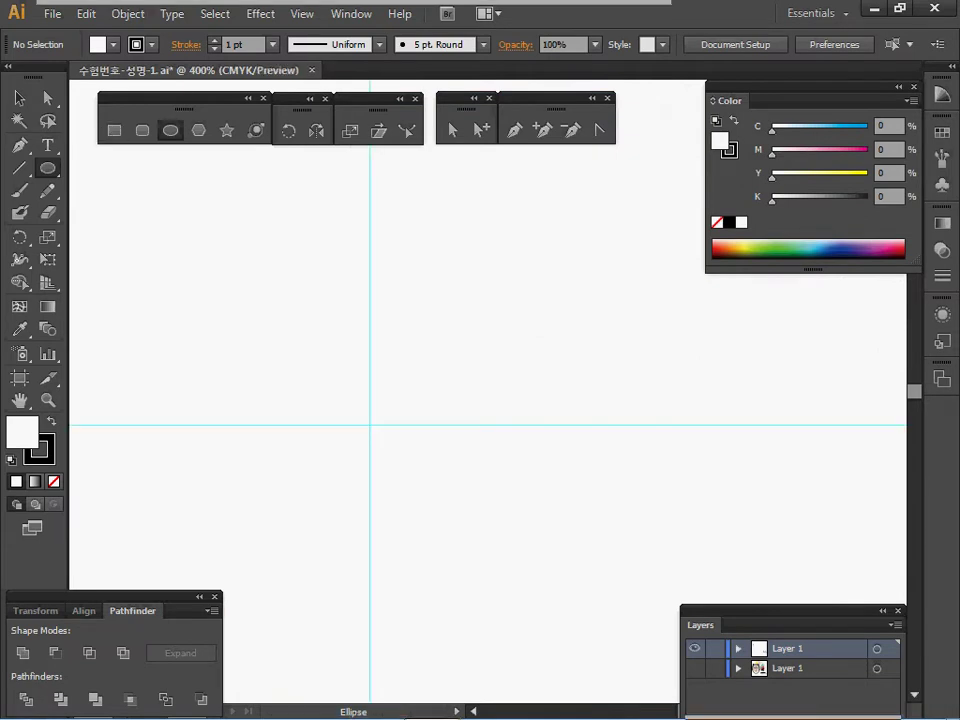
{"action": "key", "text": "alt"}
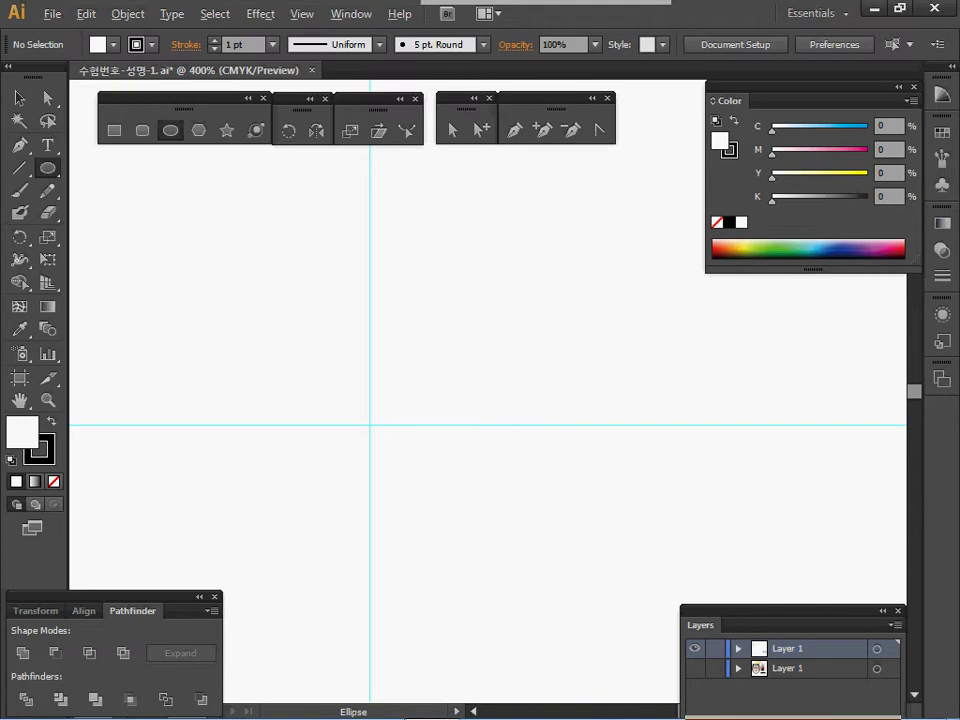
{"action": "left_click", "coordinate": [370, 425], "text": "alt"}
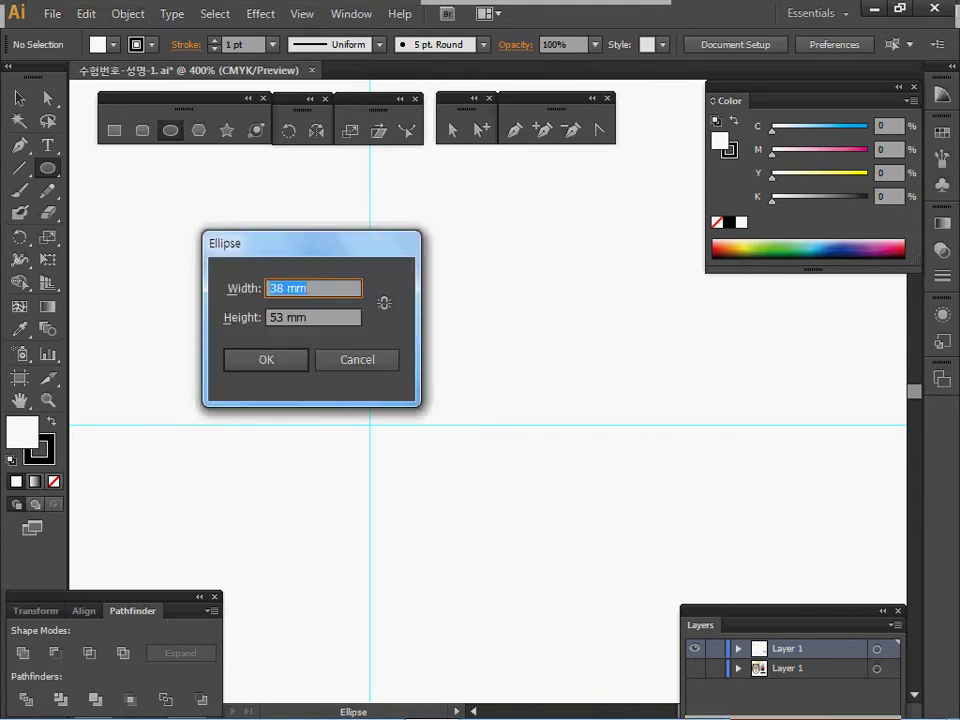
{"action": "key", "text": "Tab"}
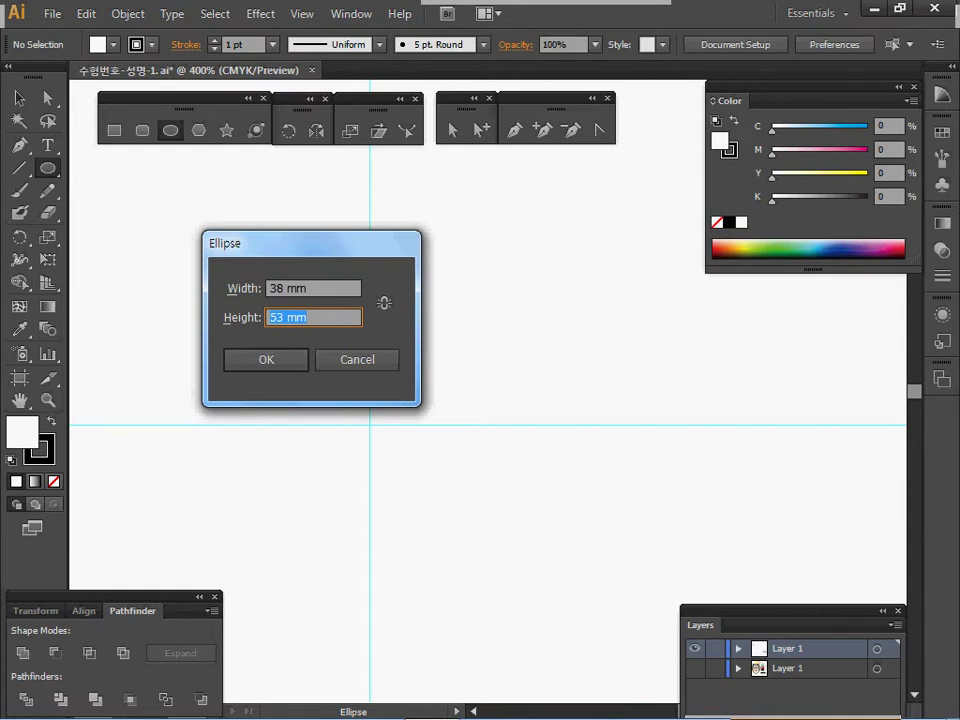
{"action": "key", "text": "Return"}
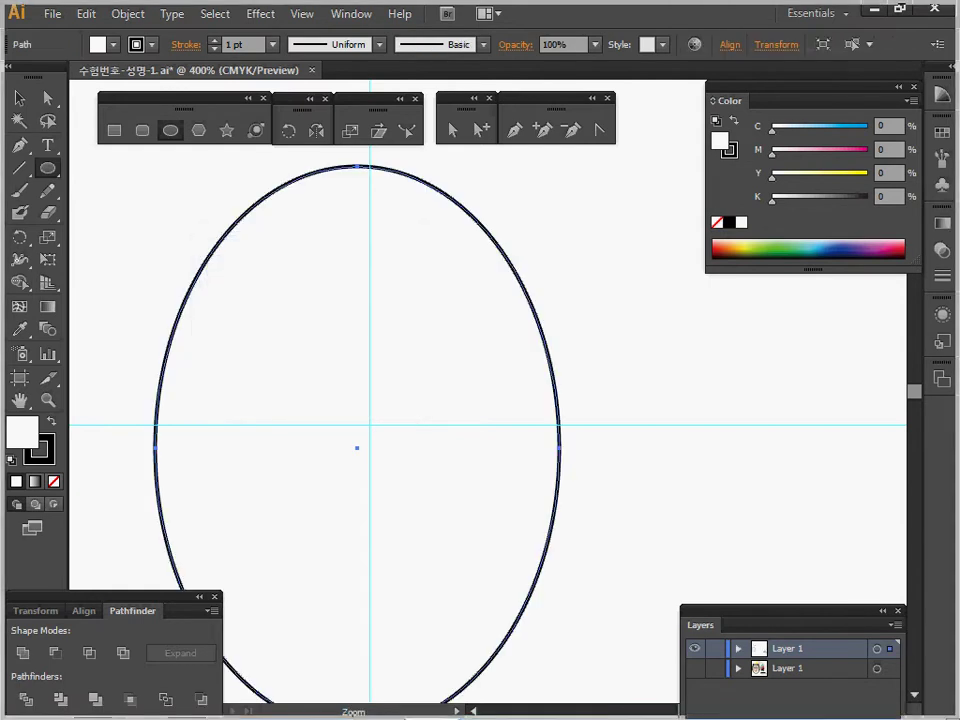
Step: Move the ellipse over the reference mask so it matches the outer contour of the head and centres on the vertical guide
{"action": "key", "text": "ctrl+minus"}
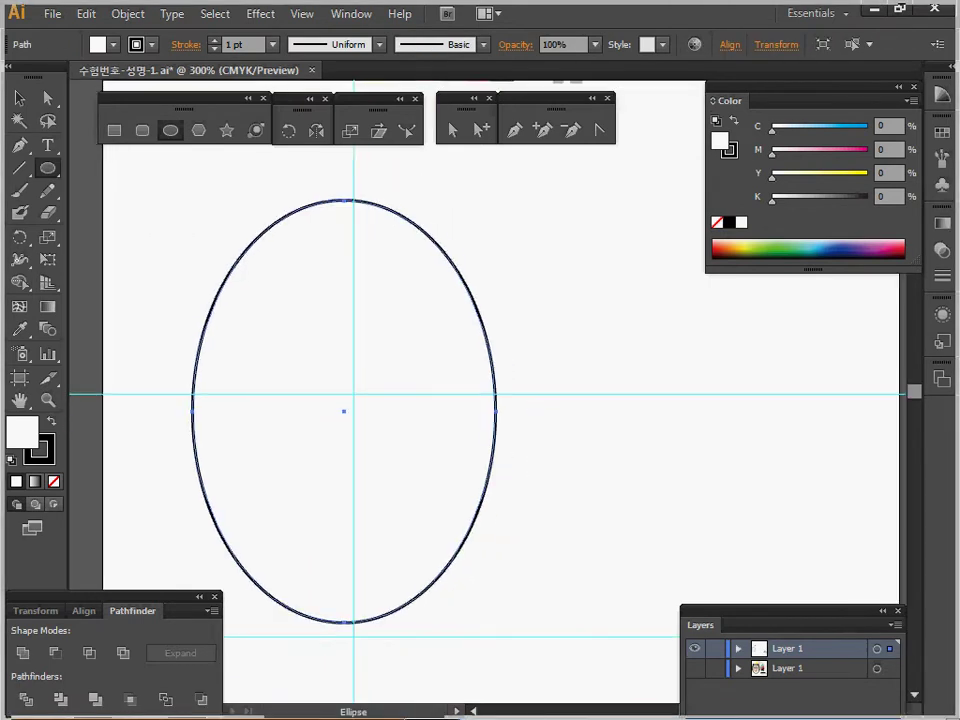
{"action": "key", "text": "ctrl+y"}
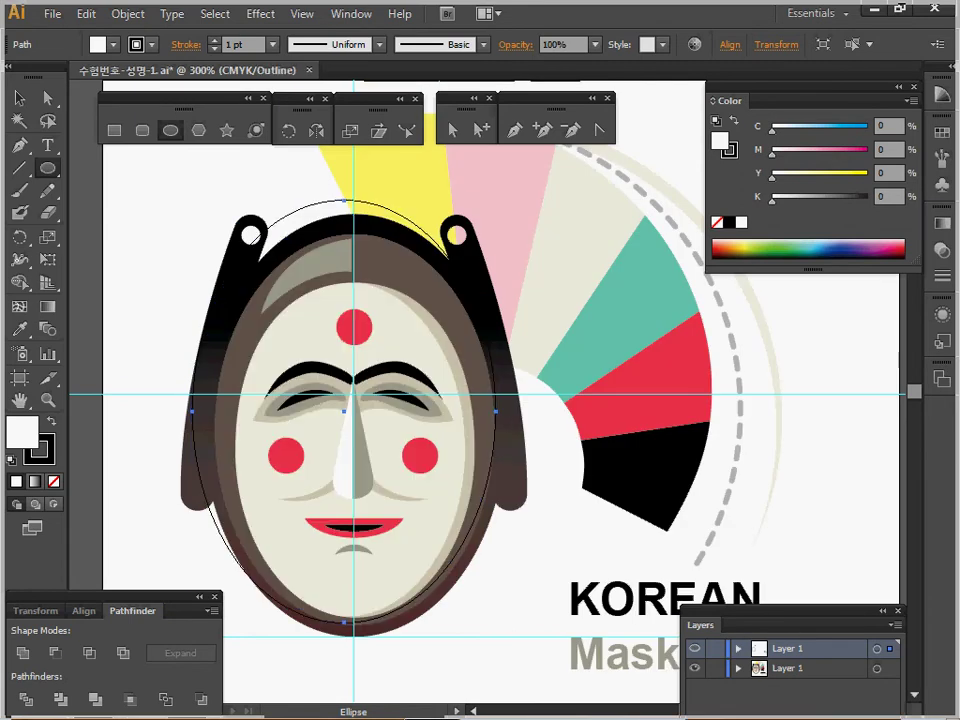
{"action": "left_click_drag", "start_coordinate": [344, 411], "coordinate": [289, 482]}
{"action": "key", "text": "ctrl+space"}
{"action": "left_click", "coordinate": [333, 434]}
{"action": "left_click", "coordinate": [323, 441]}
{"action": "key", "text": "Left"}
{"action": "key", "text": "Left"}
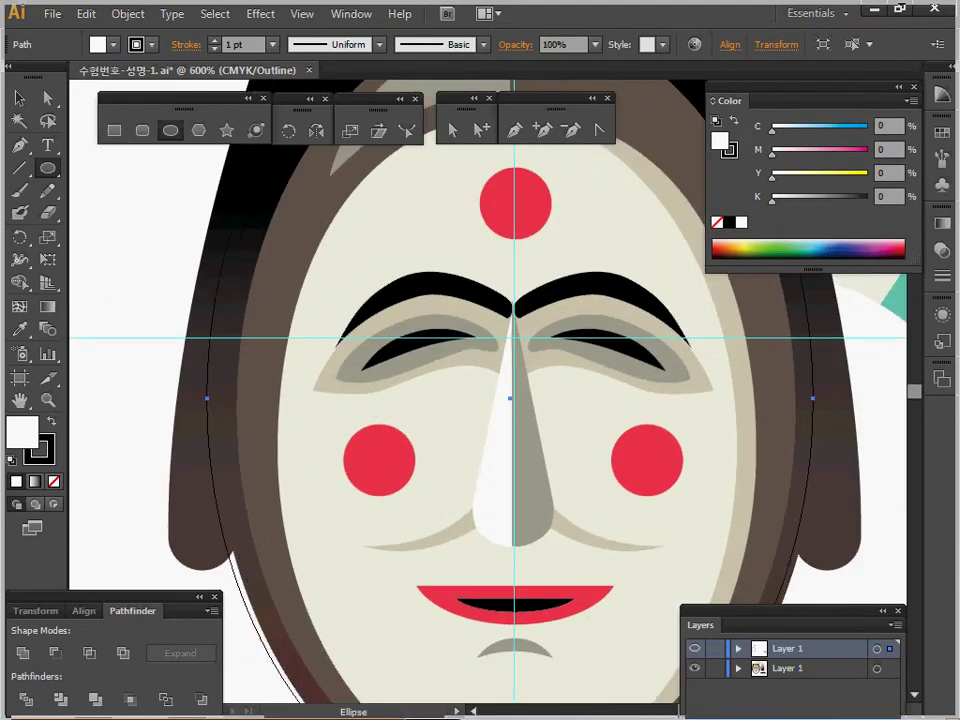
{"action": "key", "text": "Right"}
{"action": "key", "text": "space"}
{"action": "left_click_drag", "start_coordinate": [289, 482], "coordinate": [308, 587]}
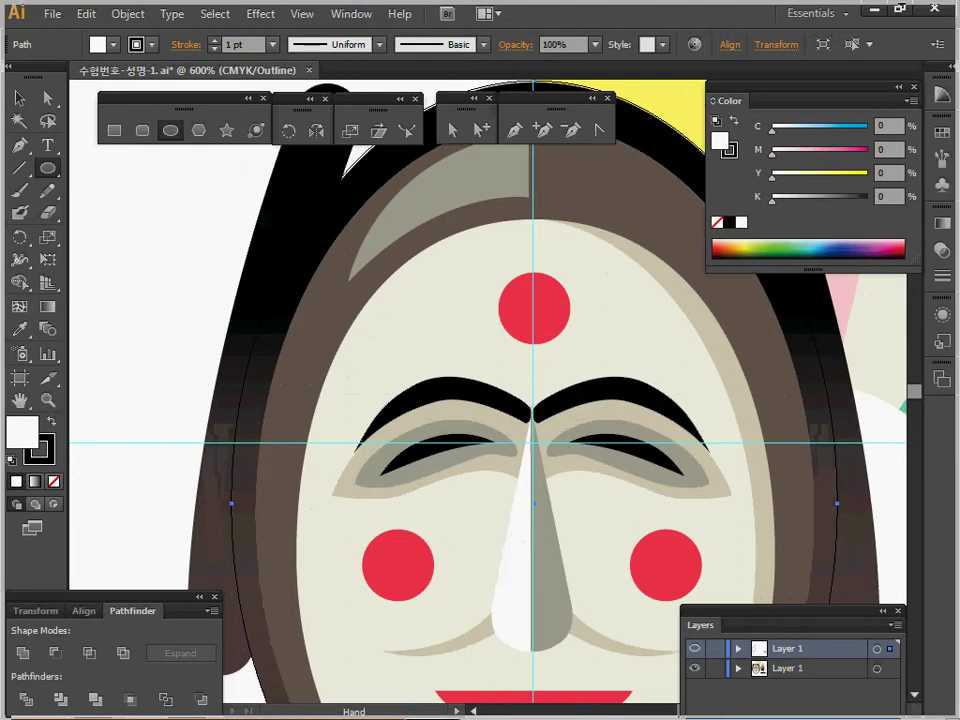
{"action": "left_click", "coordinate": [422, 377], "text": "ctrl+alt"}
{"action": "left_click_drag", "start_coordinate": [422, 377], "coordinate": [345, 350]}
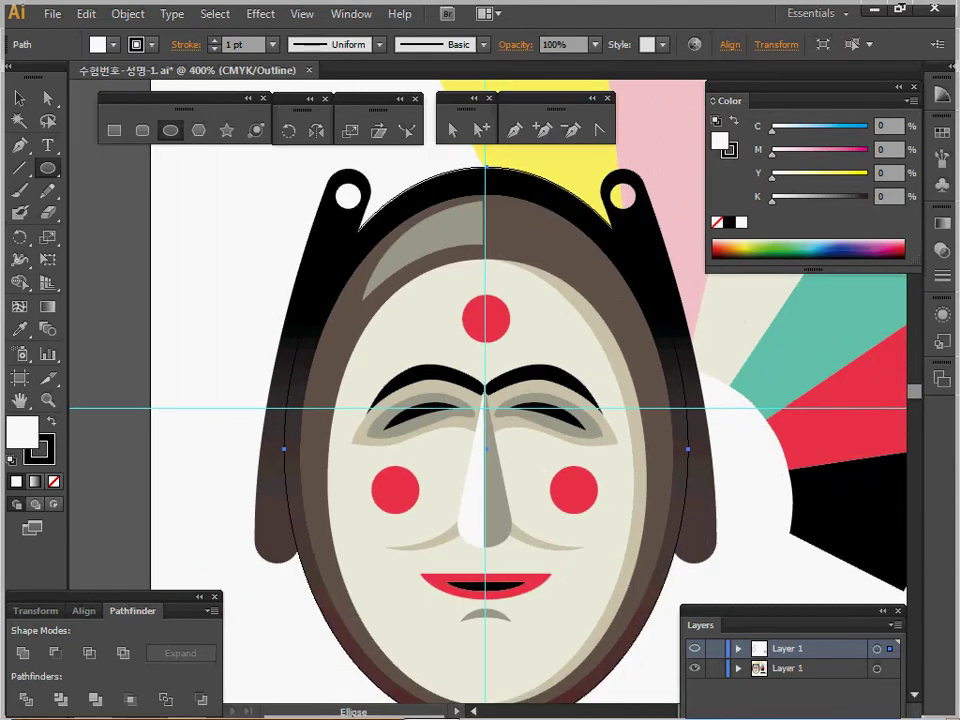
Step: Lock the layer holding the reference mask and make the upper drawing layer active
{"action": "left_click", "coordinate": [788, 668]}
{"action": "left_click", "coordinate": [715, 668]}
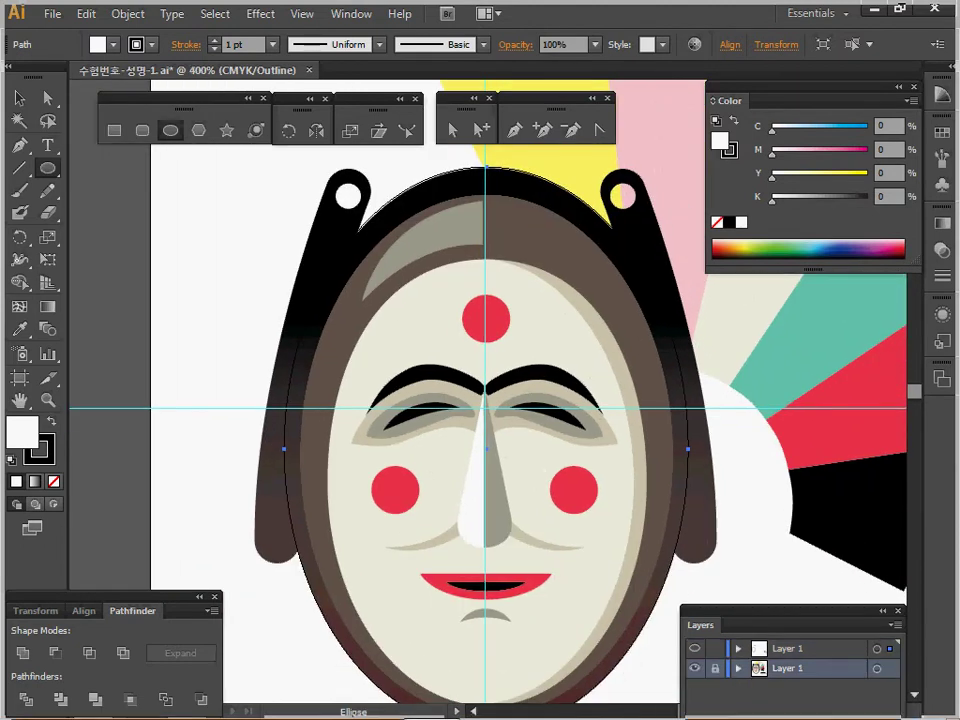
{"action": "left_click", "coordinate": [788, 649]}
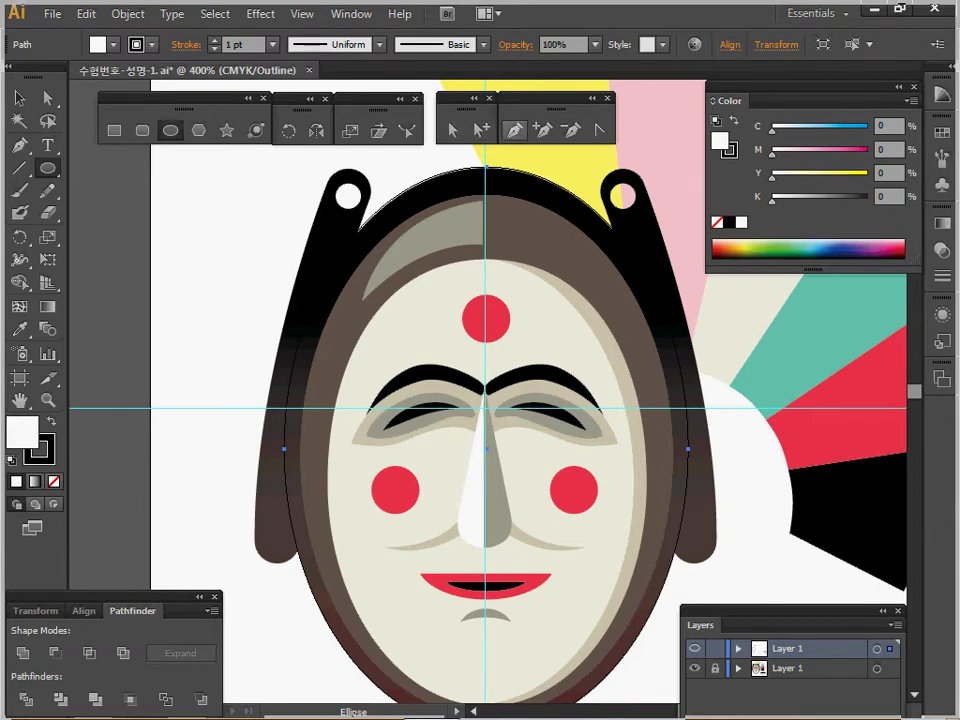
Step: Give the ellipse no fill and a yellow stroke of C 5, M 0, Y 72, K 0
{"action": "key", "text": "p"}
{"action": "key", "text": "slash"}
{"action": "key", "text": "x"}
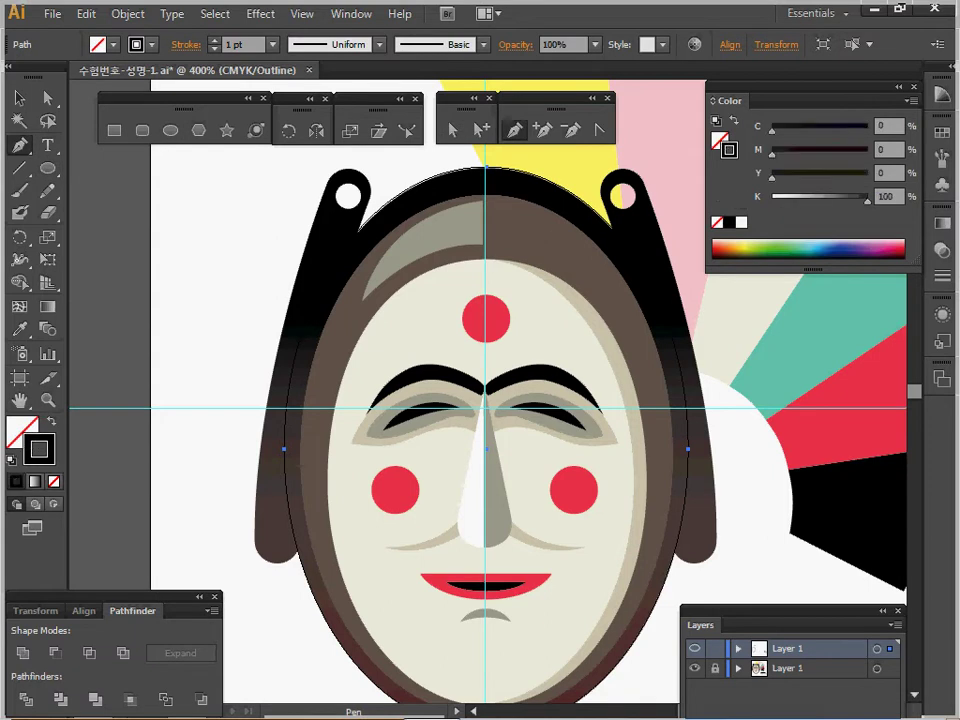
{"action": "left_click", "coordinate": [760, 250]}
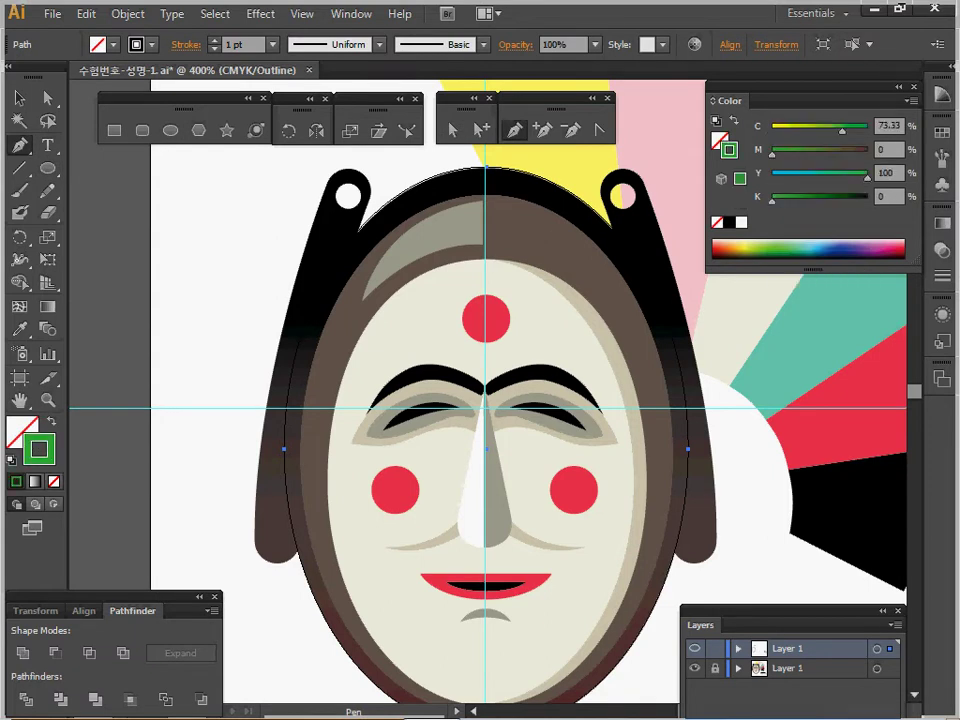
{"action": "left_click", "coordinate": [760, 245]}
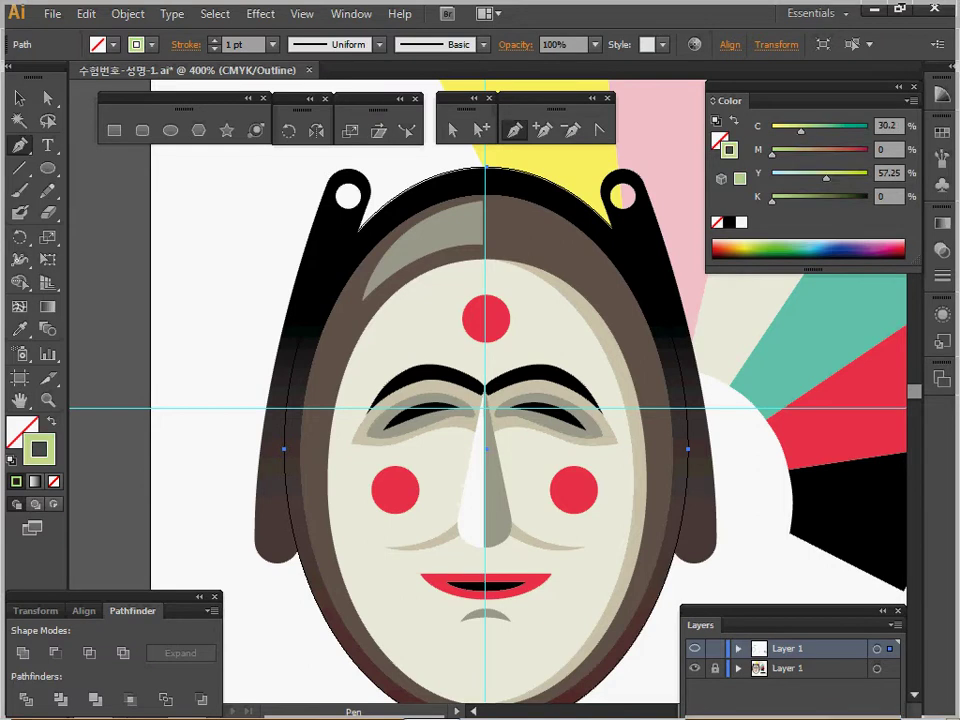
{"action": "left_click_drag", "start_coordinate": [801, 131], "coordinate": [777, 131]}
{"action": "left_click_drag", "start_coordinate": [826, 178], "coordinate": [840, 178]}
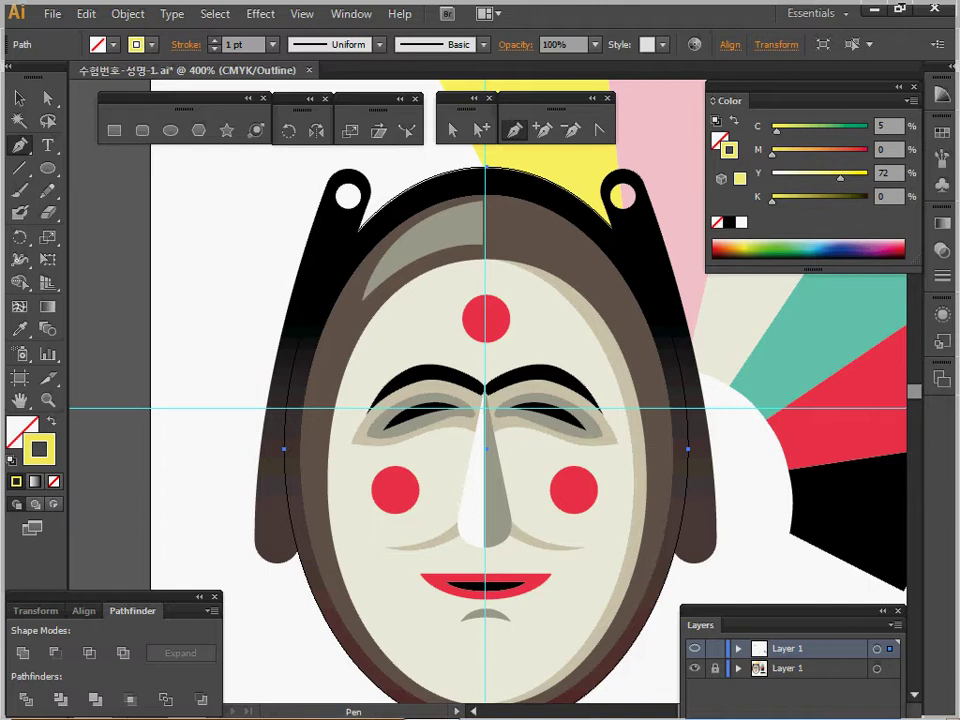
Step: Draw a curved open path with the Pen tool from the mask's left ring hole down to the lower end of the left flap
{"action": "left_click", "coordinate": [348, 196]}
{"action": "left_click", "coordinate": [298, 472], "text": "ctrl+alt"}
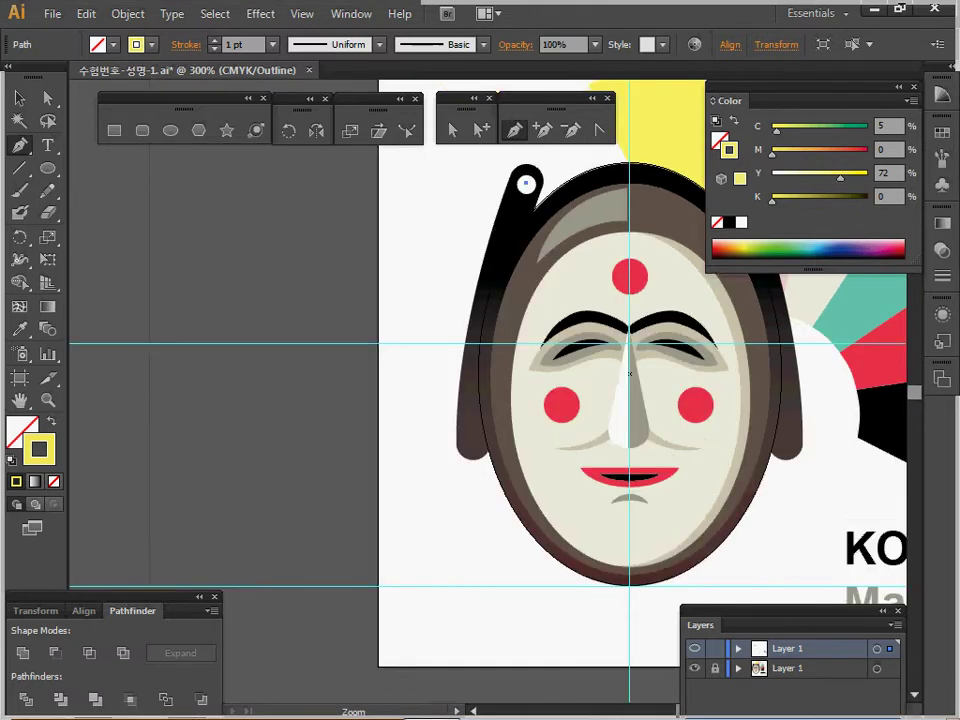
{"action": "left_click_drag", "start_coordinate": [298, 472], "coordinate": [187, 467]}
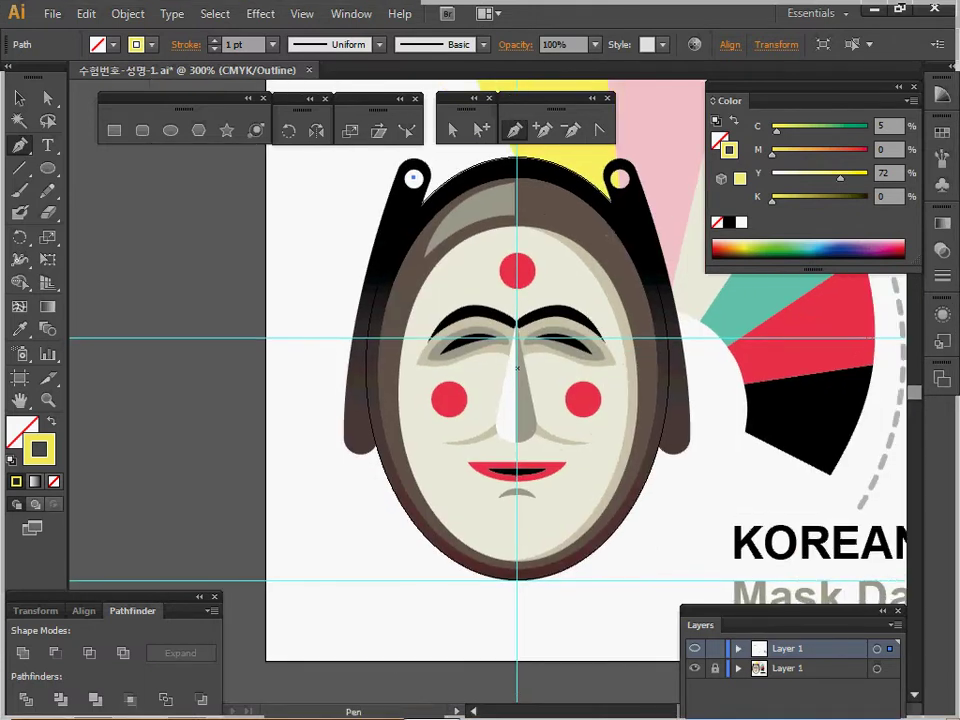
{"action": "left_click_drag", "start_coordinate": [359, 436], "coordinate": [341, 642]}
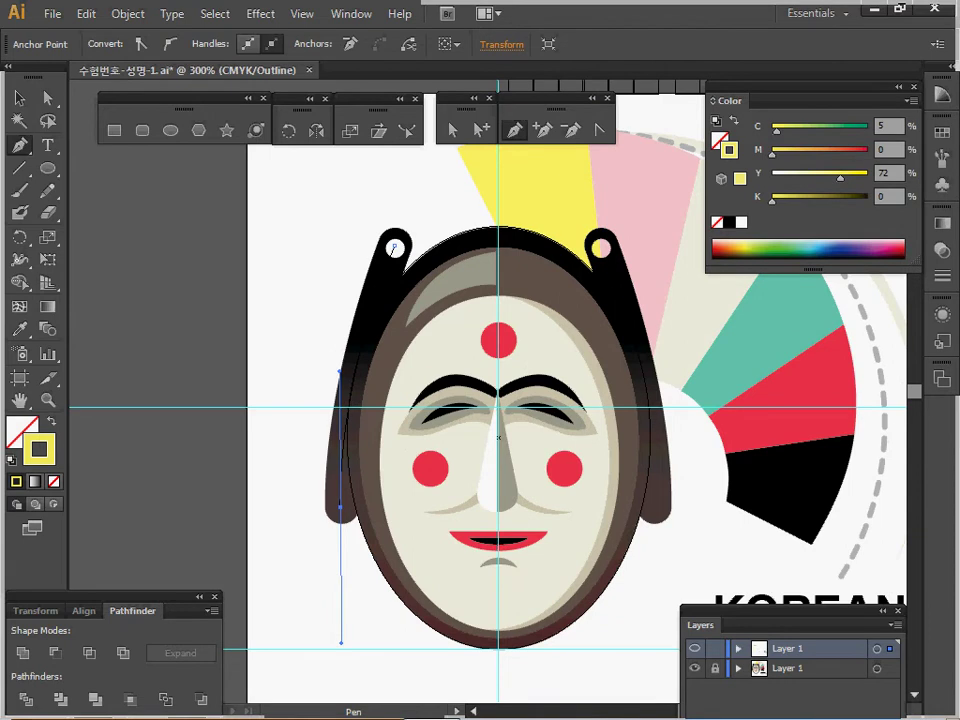
{"action": "key", "text": "ctrl+y"}
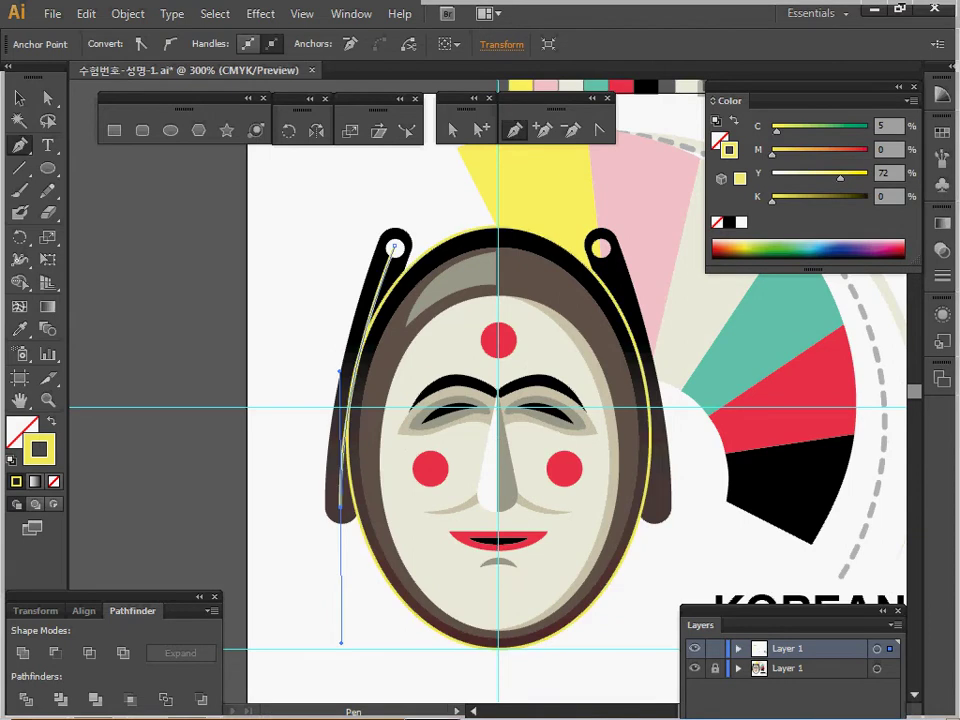
Step: Set the curved path's stroke weight to 12 pt with round caps
{"action": "left_click", "coordinate": [942, 276]}
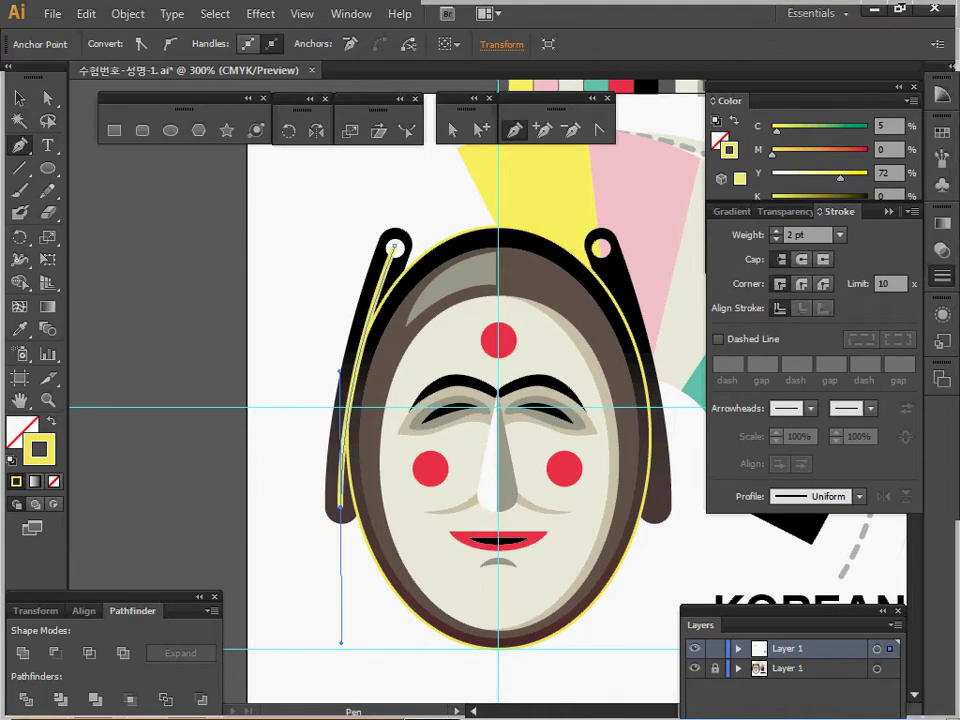
{"action": "left_click", "coordinate": [840, 234]}
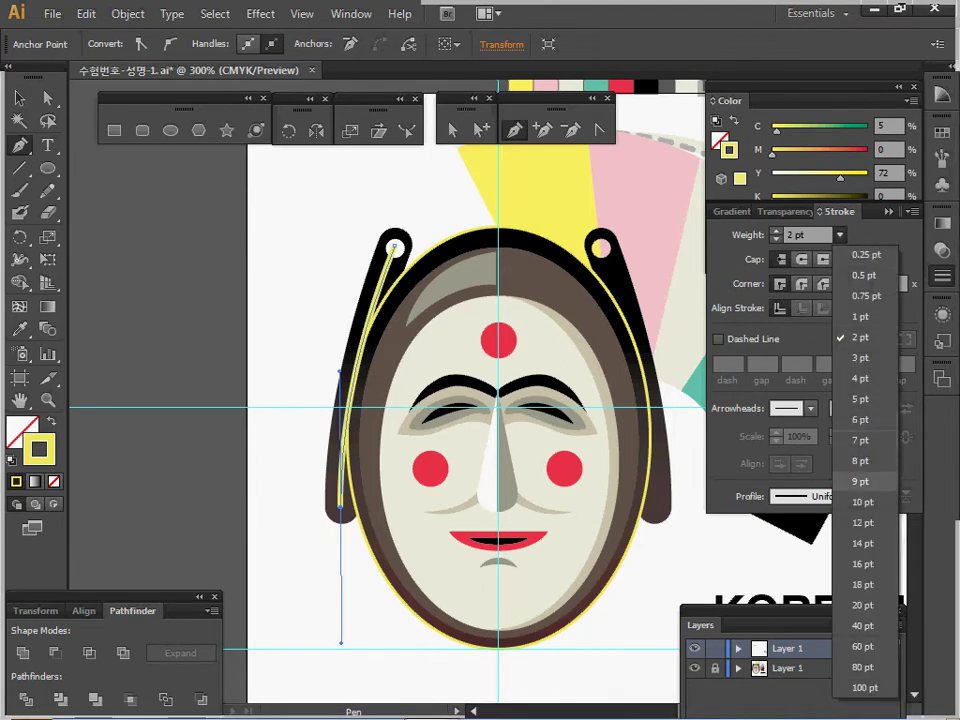
{"action": "left_click", "coordinate": [862, 522]}
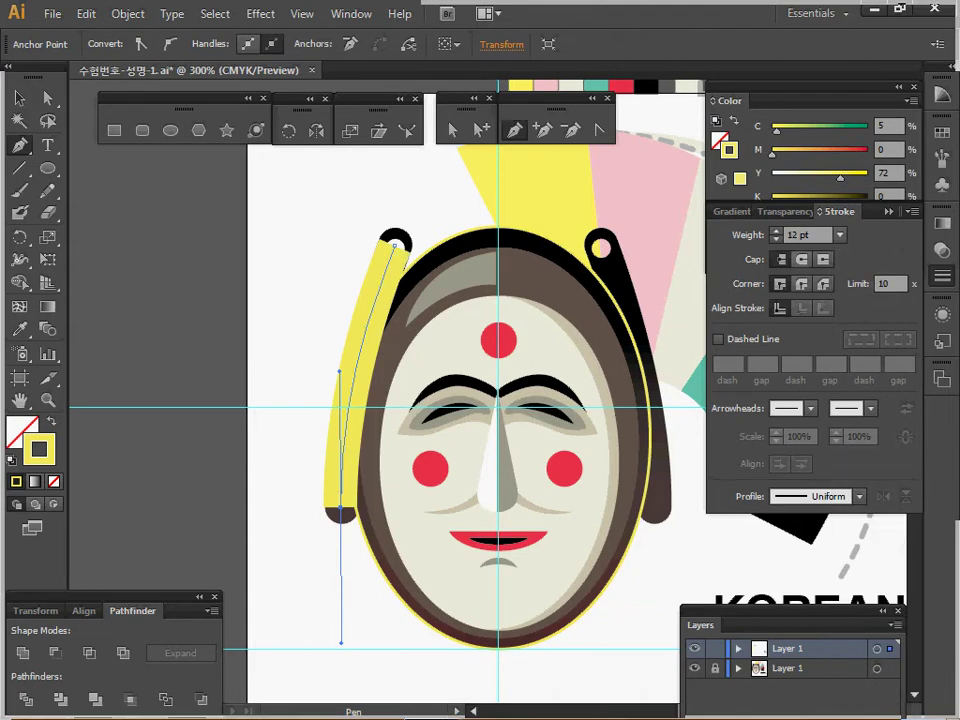
{"action": "left_click", "coordinate": [802, 259]}
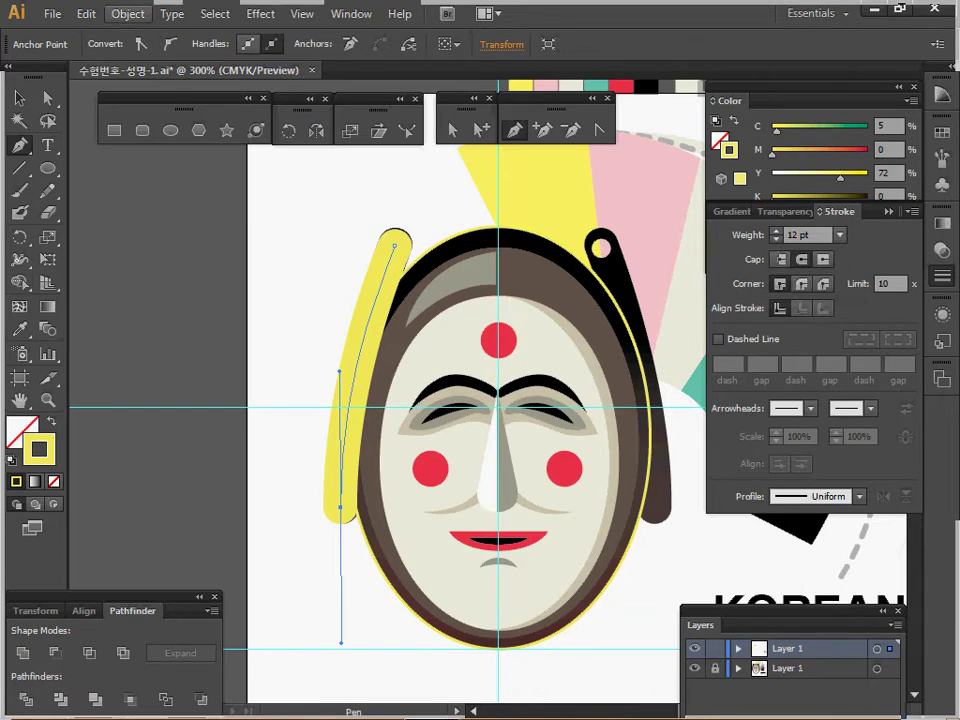
Step: Convert the thick curved path into a filled shape with Outline Stroke
{"action": "left_click", "coordinate": [127, 13]}
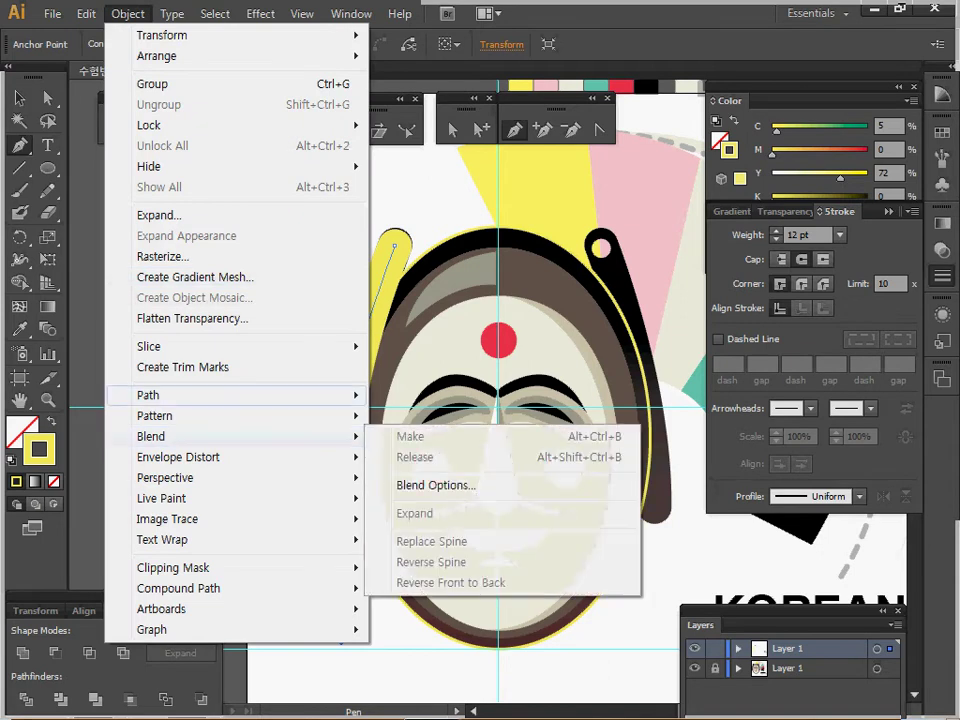
{"action": "mouse_move", "coordinate": [200, 395]}
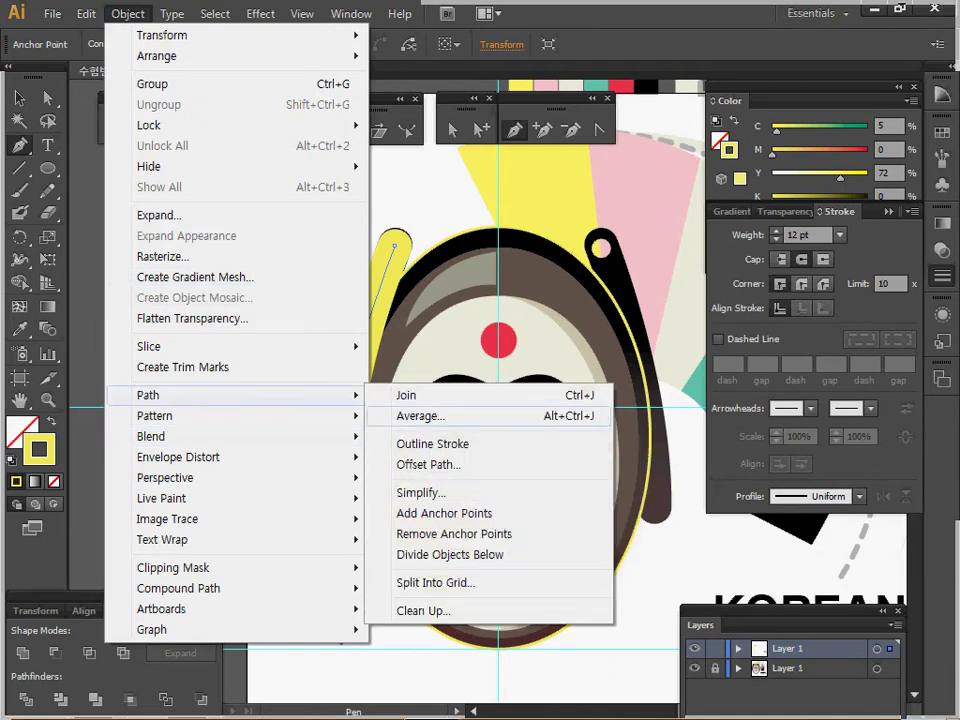
{"action": "left_click", "coordinate": [430, 443]}
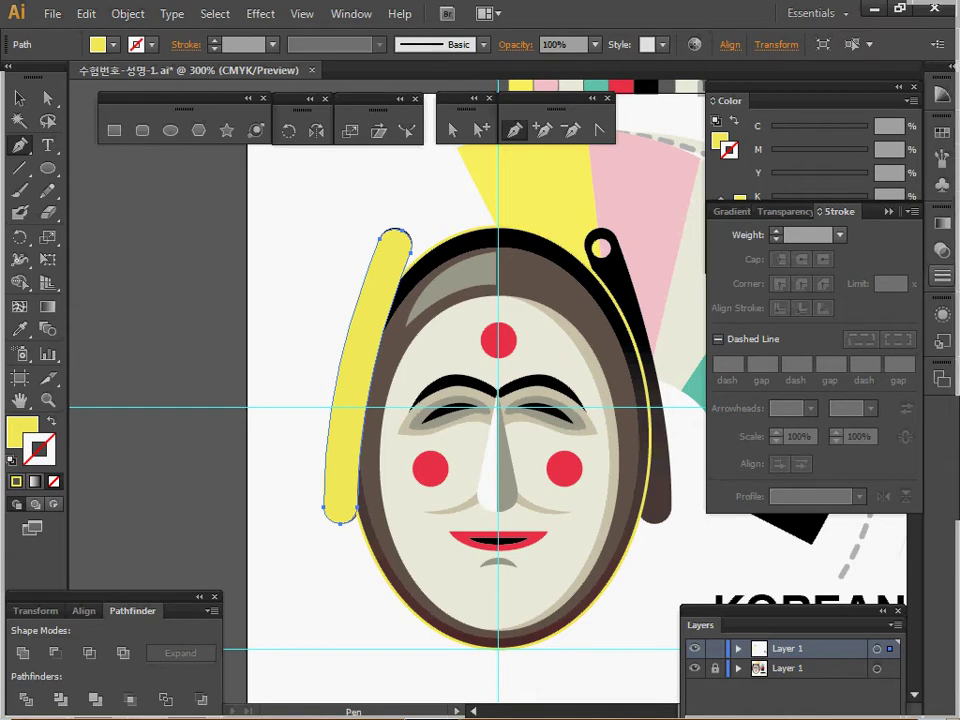
{"action": "left_click", "coordinate": [942, 275]}
Step: Draw a small circle from its centre over the hole at the upper end of the left flap
{"action": "left_click", "coordinate": [467, 339], "text": "ctrl"}
{"action": "left_click", "coordinate": [450, 312], "text": "ctrl"}
{"action": "left_click_drag", "start_coordinate": [450, 312], "coordinate": [386, 221]}
{"action": "key", "text": "l"}
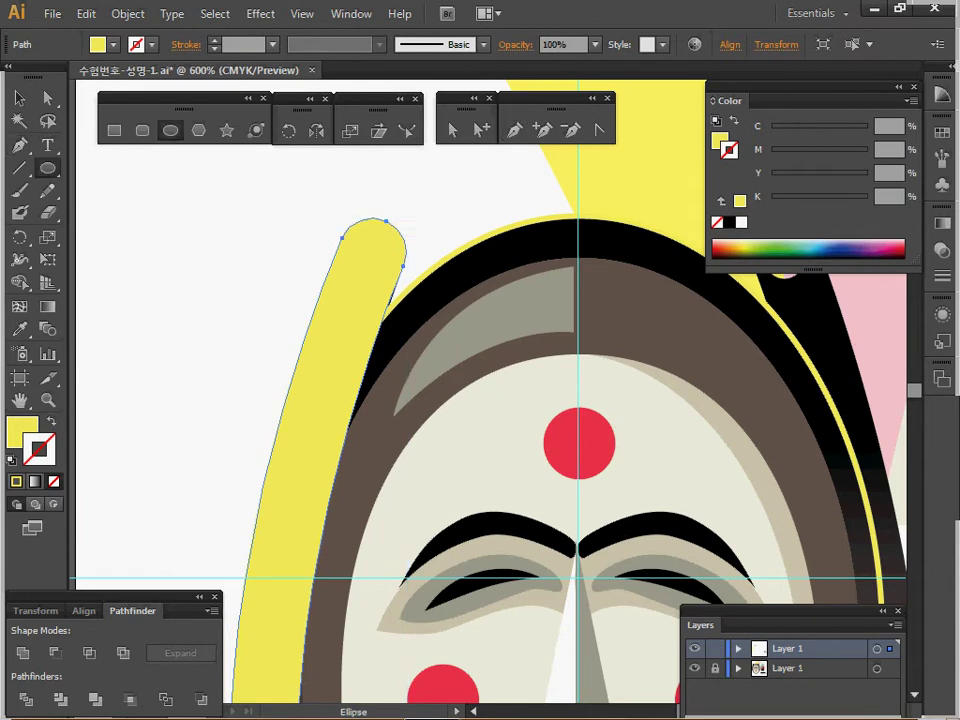
{"action": "key", "text": "ctrl+y"}
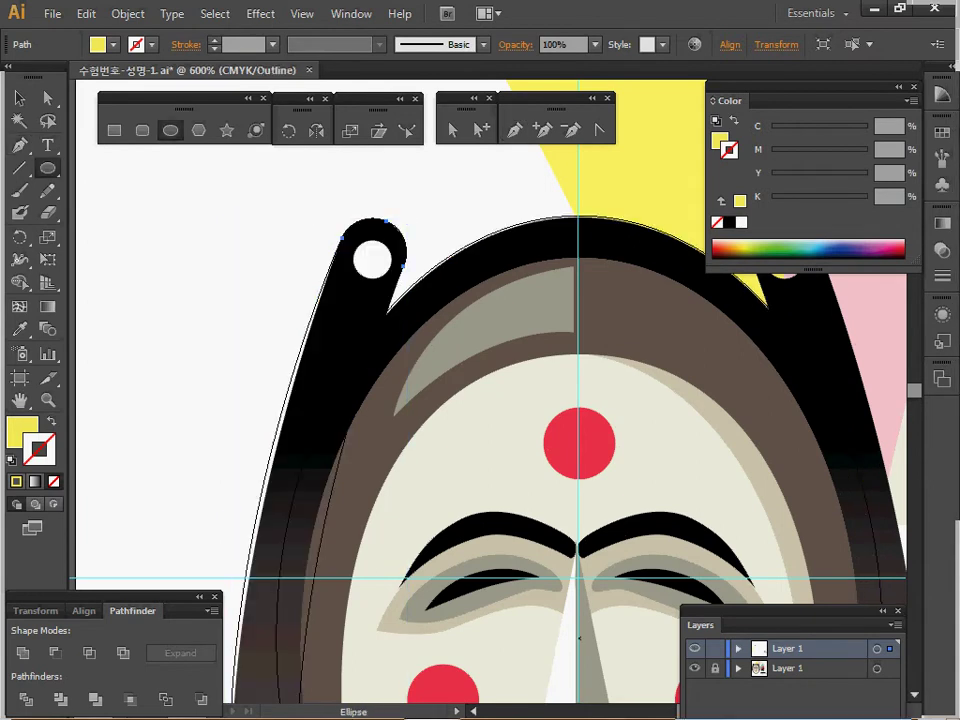
{"action": "key", "text": "alt"}
{"action": "left_click_drag", "start_coordinate": [371, 259], "coordinate": [391, 278]}
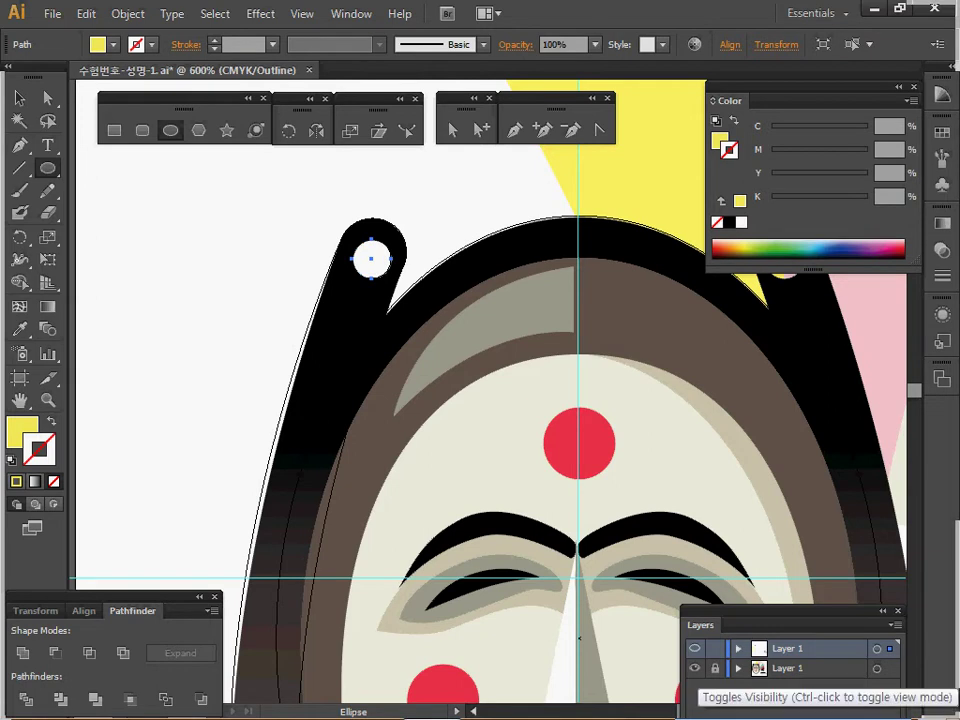
Step: Hide the reference mask layer and give the small circle the default white fill and black stroke
{"action": "left_click", "coordinate": [694, 668], "text": "ctrl"}
{"action": "key", "text": "ctrl+y"}
{"action": "key", "text": "ctrl+minus"}
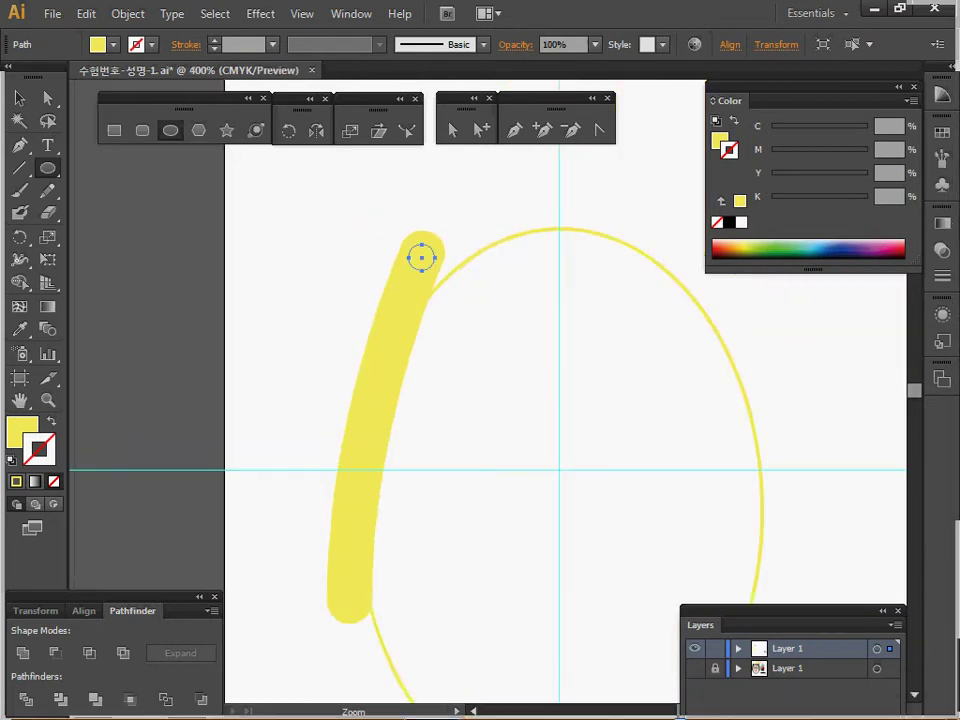
{"action": "key", "text": "ctrl+minus"}
{"action": "key", "text": "d"}
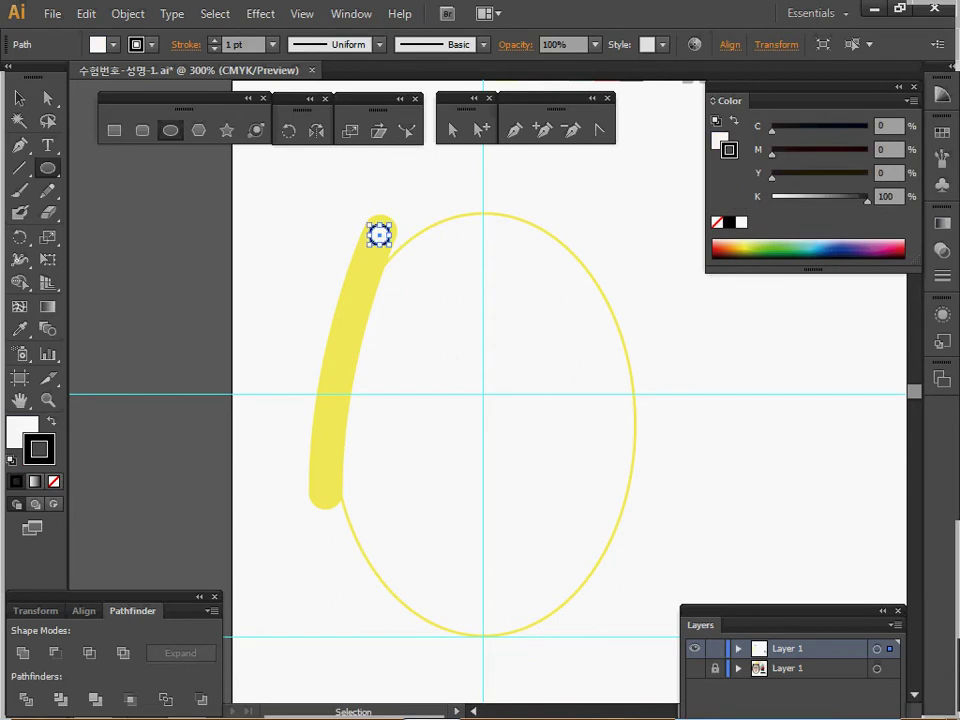
Step: Select the flap shape and the small circle and cut the circle out with Minus Front
{"action": "left_click", "coordinate": [345, 191], "text": "ctrl"}
{"action": "left_click_drag", "start_coordinate": [345, 191], "coordinate": [383, 235]}
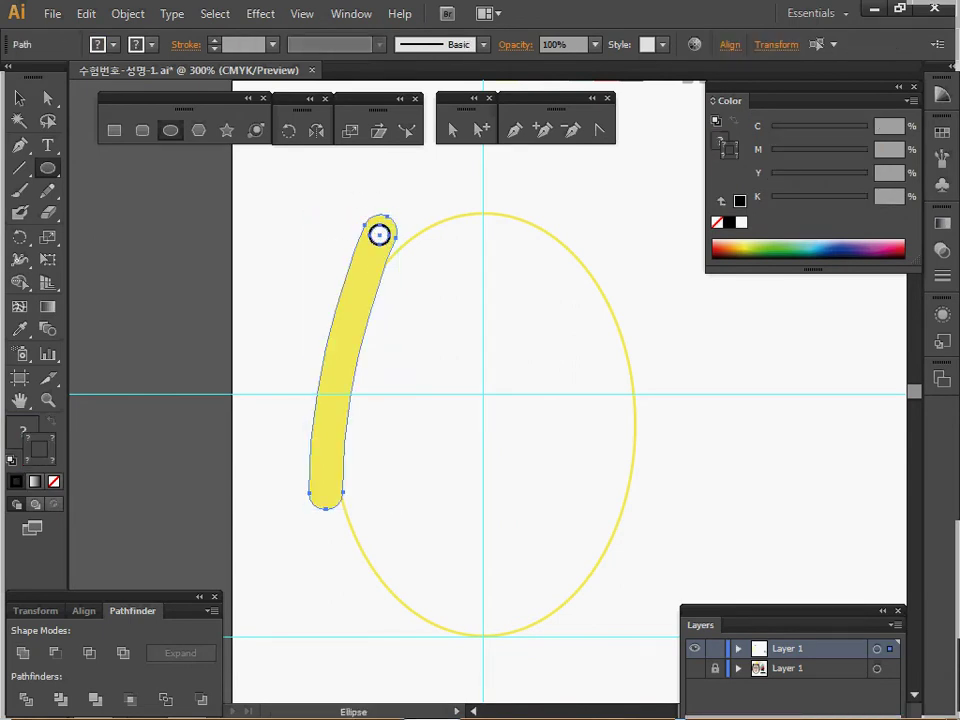
{"action": "left_click", "coordinate": [55, 652]}
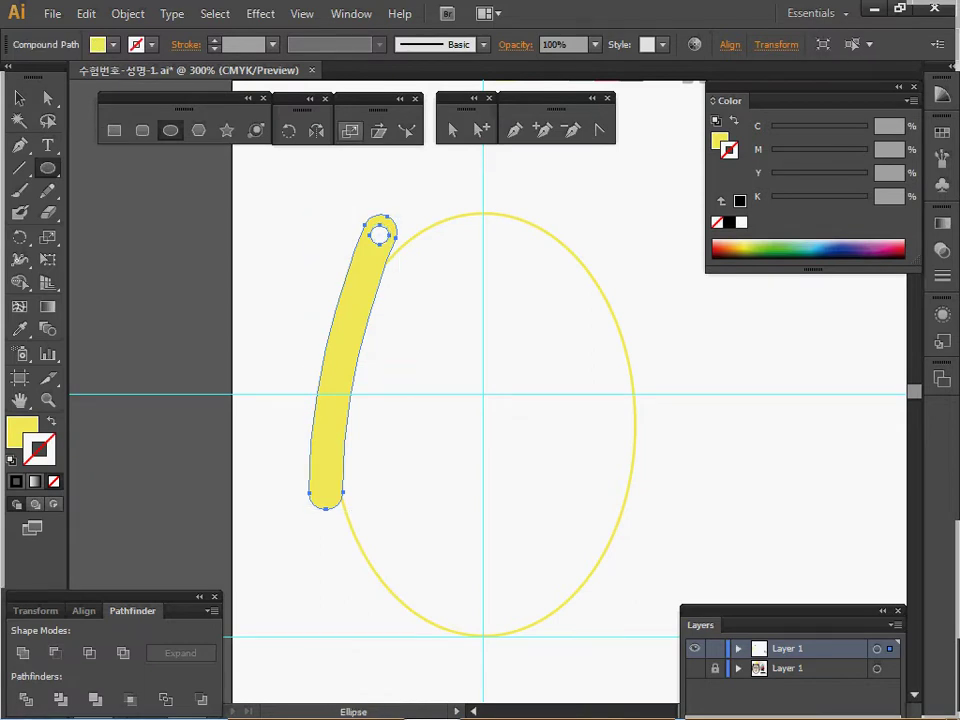
Step: Reflect a copy of the holed flap across the vertical centre guide to form the matching flap on the head's other side
{"action": "key", "text": "o"}
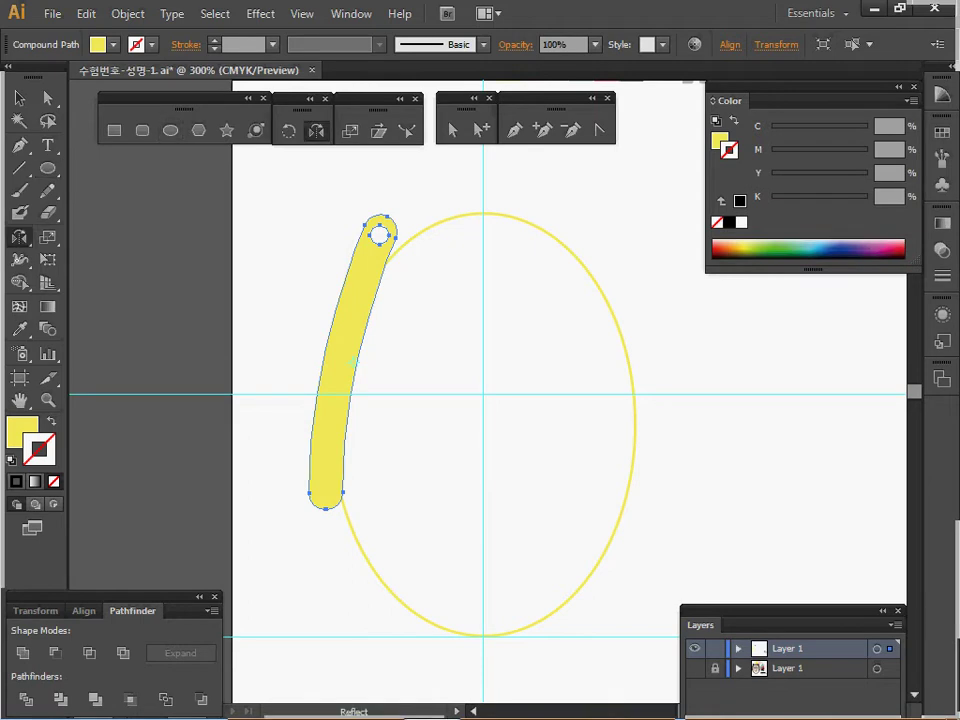
{"action": "left_click", "coordinate": [483, 290]}
{"action": "left_click_drag", "start_coordinate": [548, 300], "coordinate": [495, 390]}
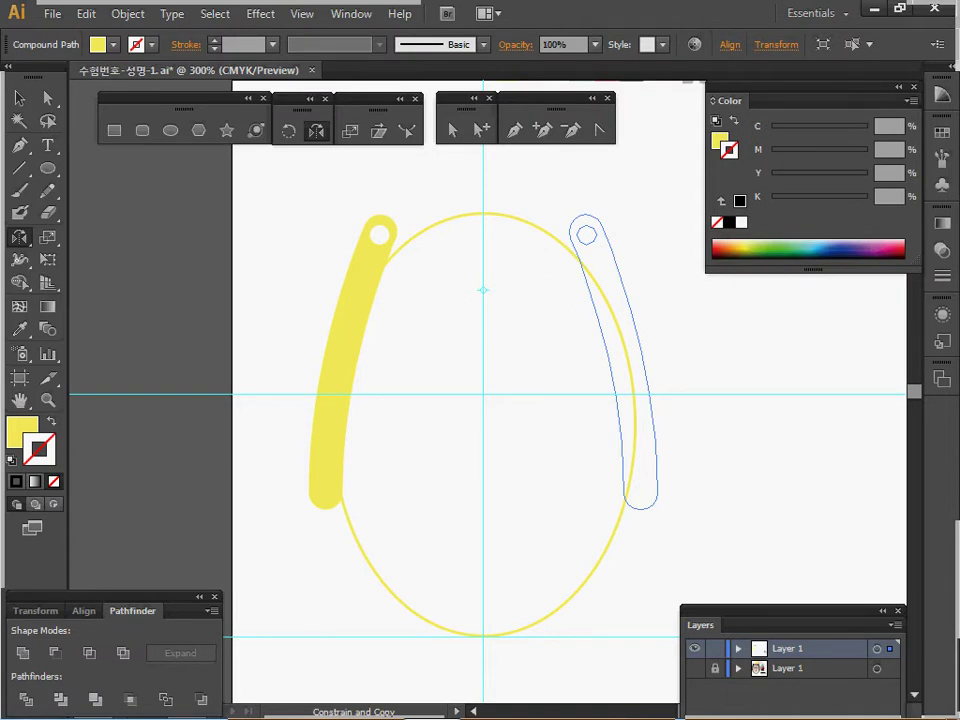
{"action": "left_click_drag", "start_coordinate": [495, 390], "coordinate": [494, 392]}
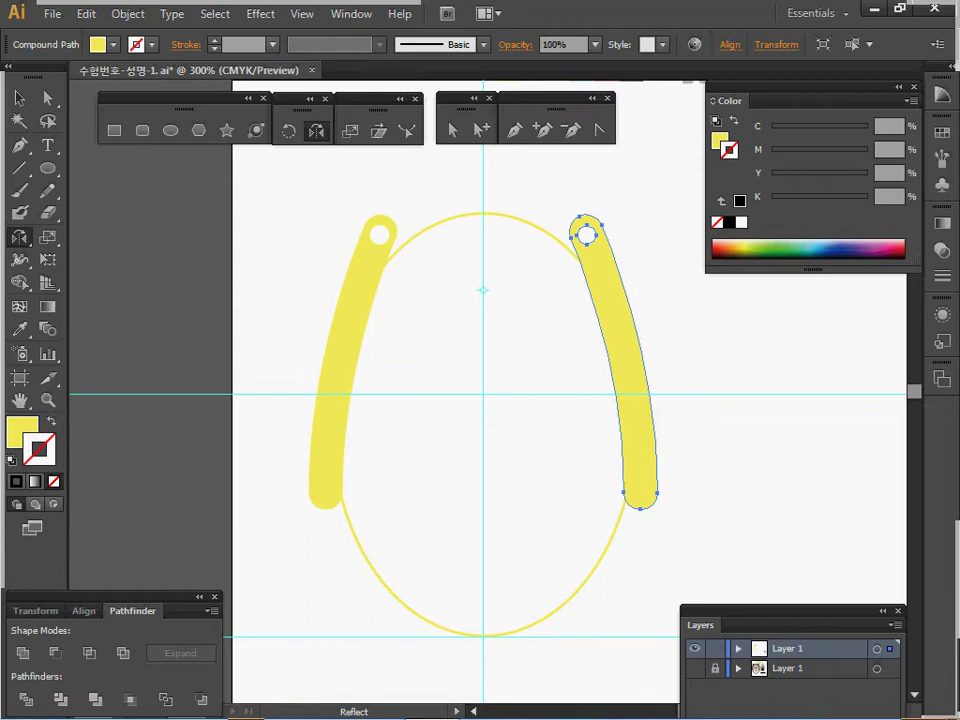
Step: Select the head ellipse with both flaps and merge them into one shape with Unite
{"action": "key", "text": "v"}
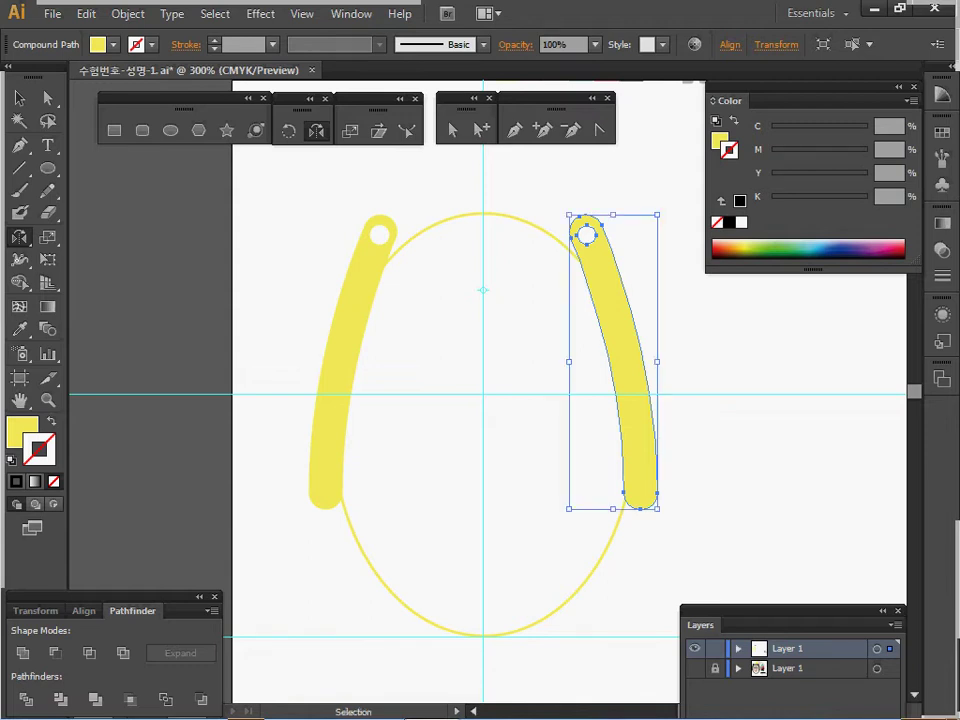
{"action": "left_click_drag", "start_coordinate": [306, 221], "coordinate": [654, 458]}
{"action": "key", "text": "o"}
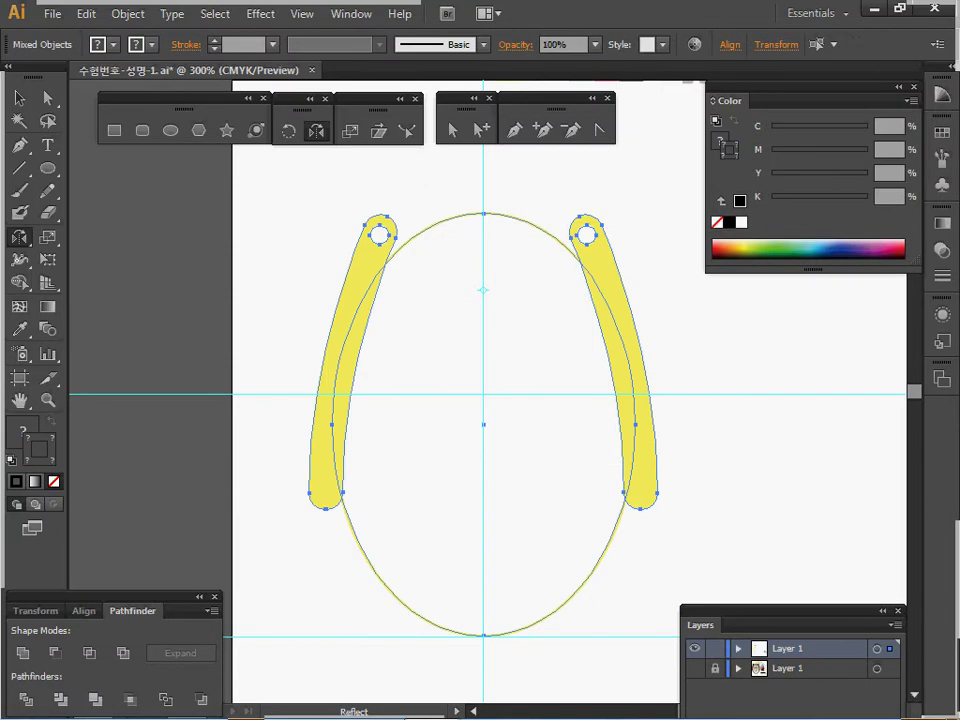
{"action": "left_click", "coordinate": [23, 653]}
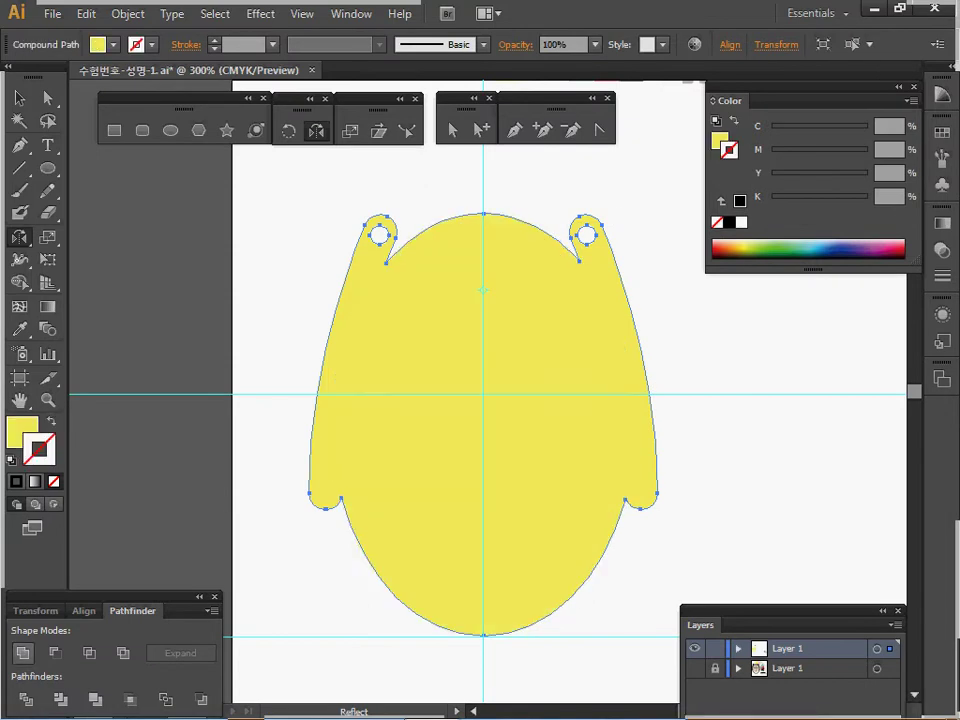
Step: Show the reference, sample its dark brown-to-black hair gradient onto the united shape with the Eyedropper, hide the reference and save the document
{"action": "key", "text": "space"}
{"action": "left_click_drag", "start_coordinate": [484, 394], "coordinate": [488, 458]}
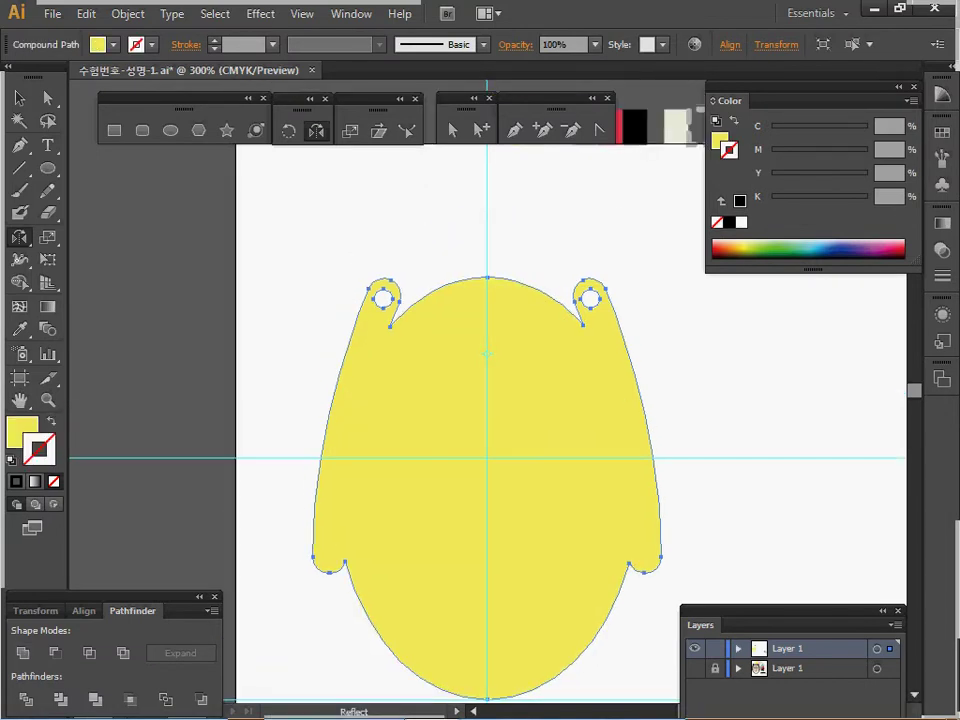
{"action": "key", "text": "ctrl+y"}
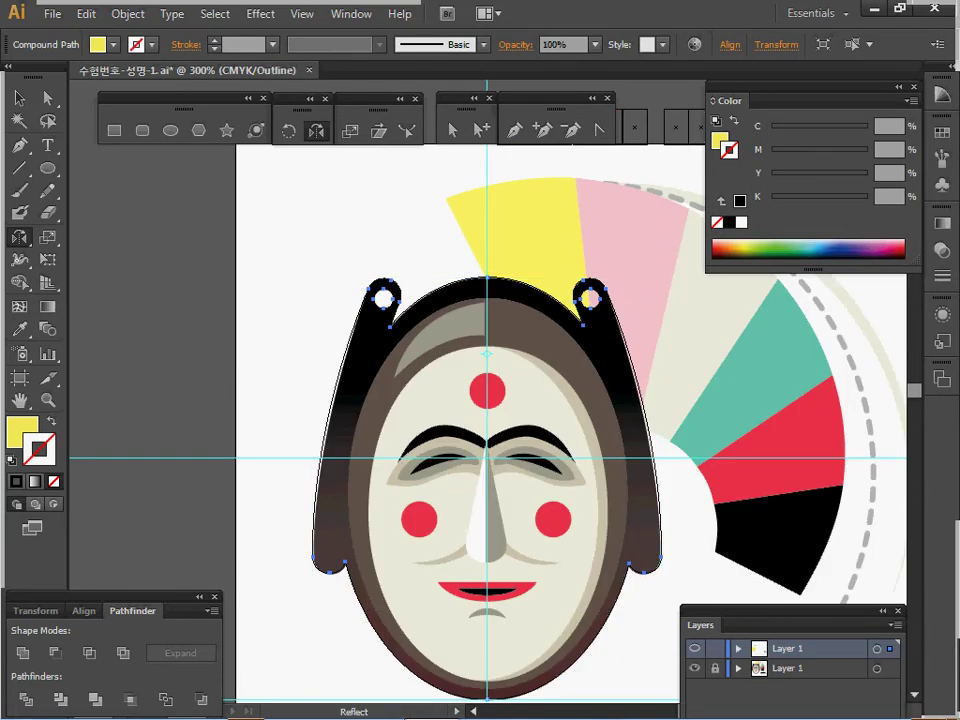
{"action": "key", "text": "i"}
{"action": "left_click", "coordinate": [350, 385]}
{"action": "left_click", "coordinate": [695, 668]}
{"action": "key", "text": "ctrl+y"}
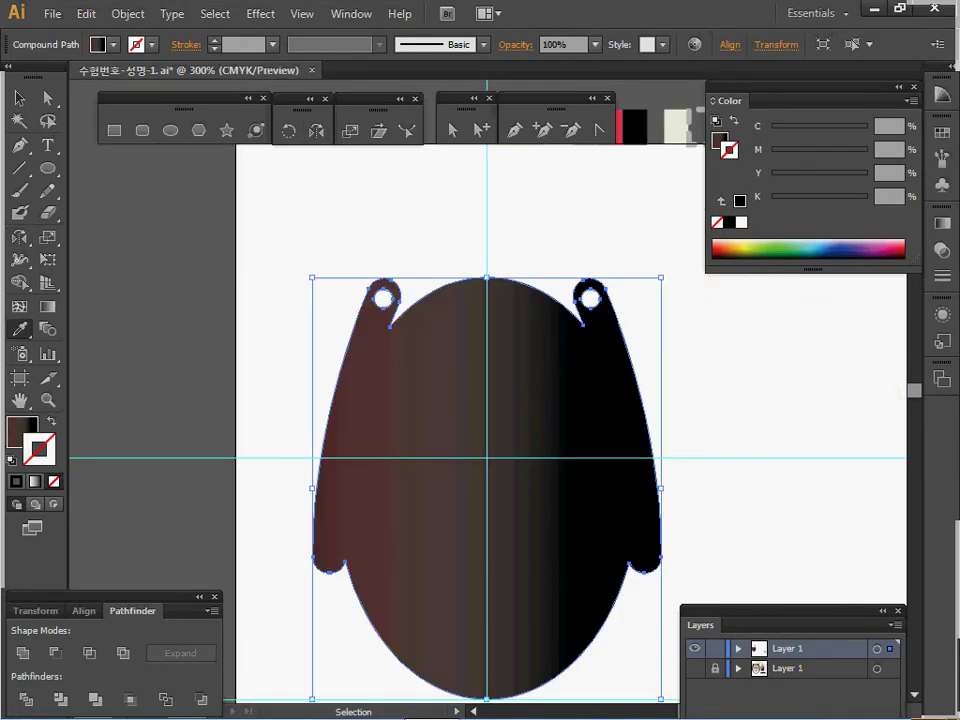
{"action": "key", "text": "ctrl+s"}
Step: Set the hair shape's linear gradient angle to 90° and check the colours of its two gradient stops
{"action": "left_click_drag", "start_coordinate": [540, 468], "coordinate": [508, 426]}
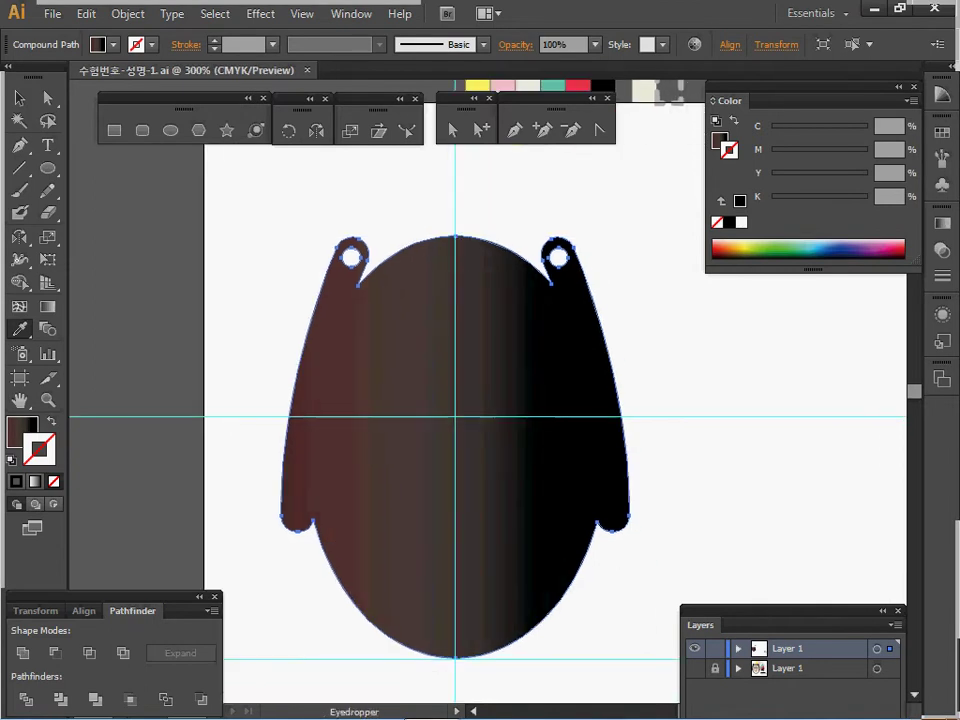
{"action": "left_click", "coordinate": [942, 222]}
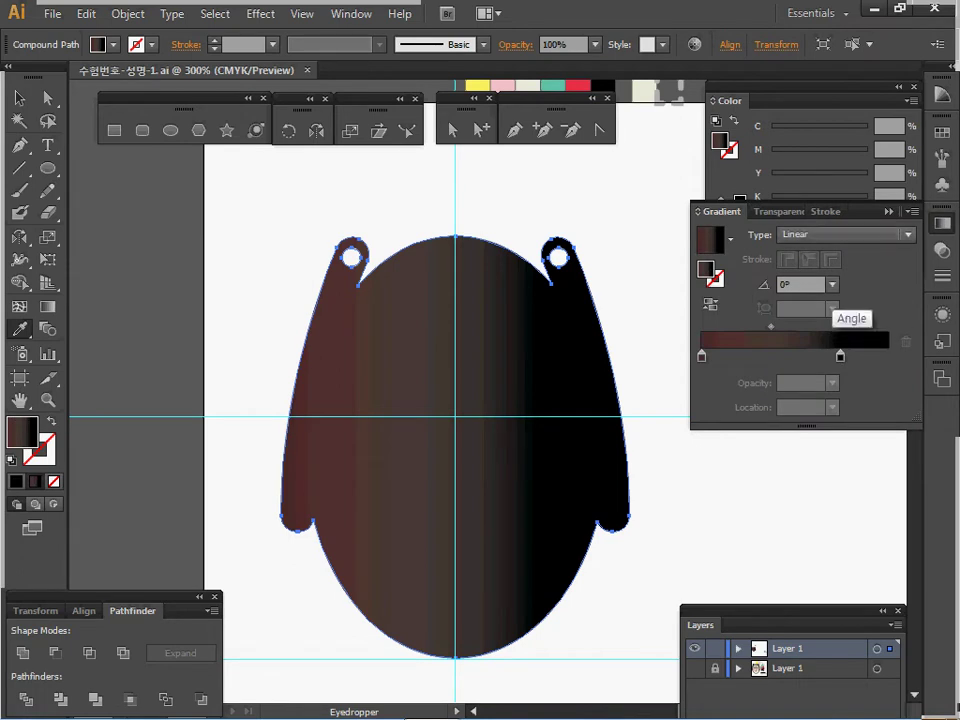
{"action": "left_click", "coordinate": [832, 284]}
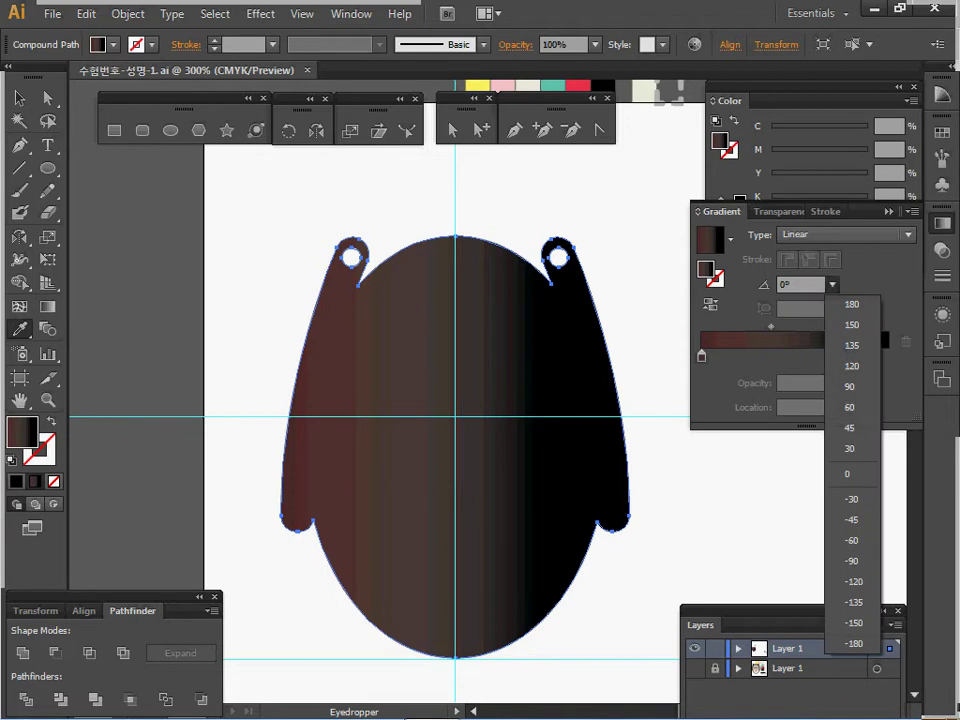
{"action": "left_click", "coordinate": [849, 386]}
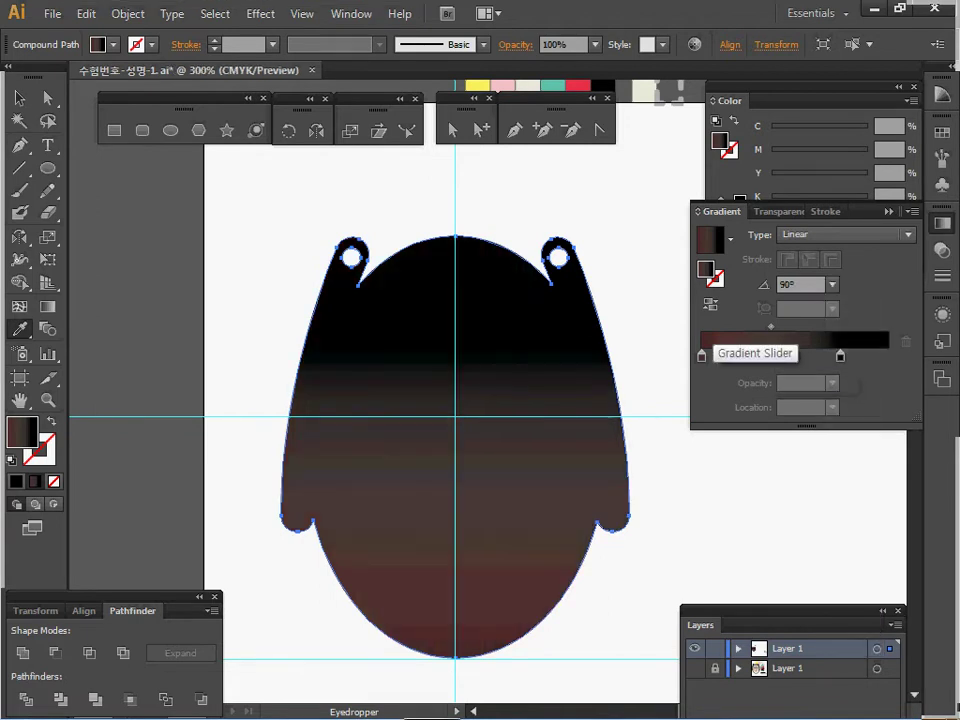
{"action": "double_click", "coordinate": [701, 354]}
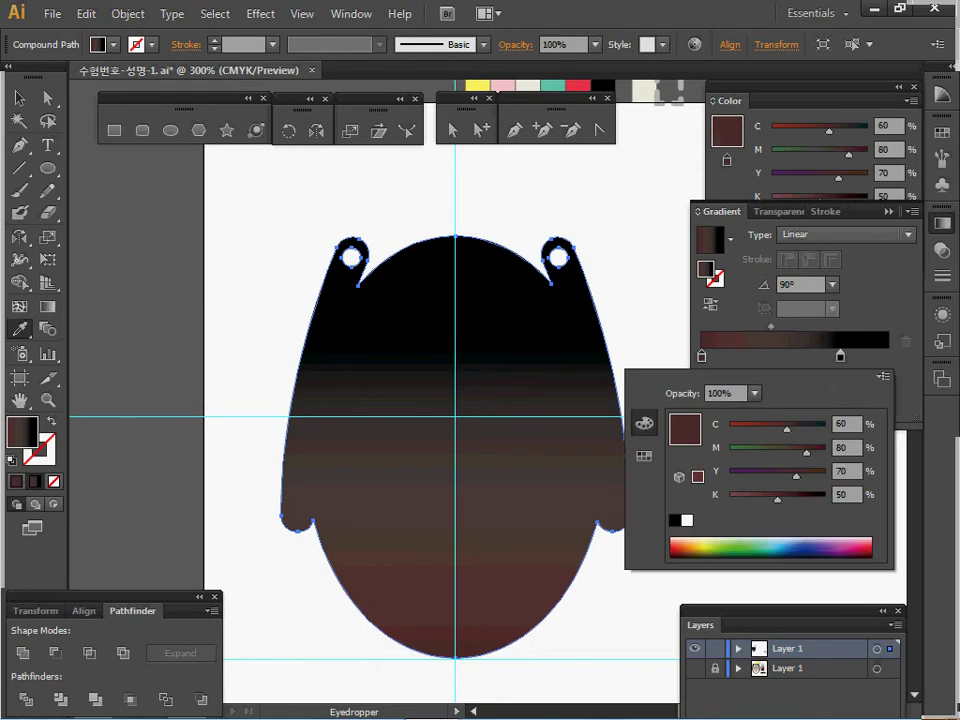
{"action": "left_click", "coordinate": [840, 356]}
{"action": "double_click", "coordinate": [840, 356]}
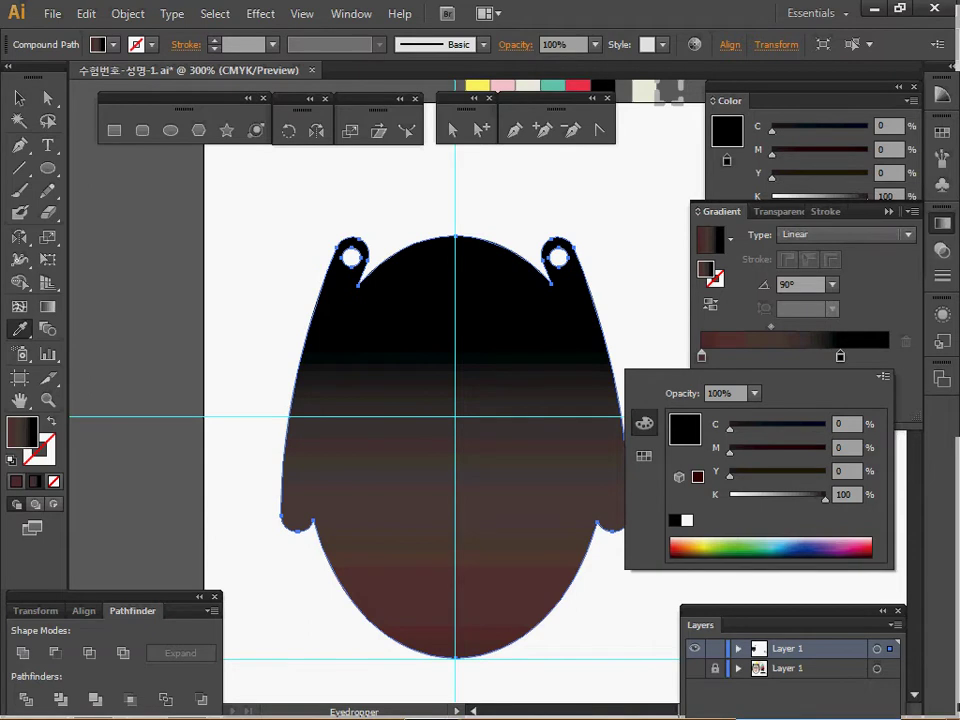
{"action": "left_click", "coordinate": [942, 223]}
{"action": "left_click", "coordinate": [942, 223]}
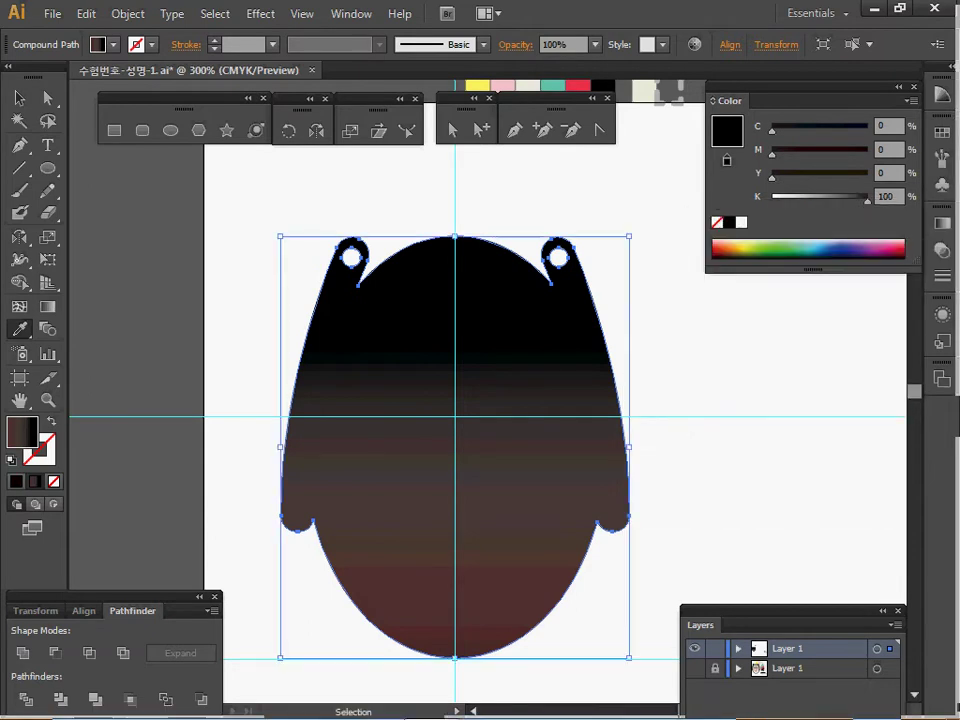
Step: Deselect the hair shape and create a 35 × 49 mm ellipse centred on the vertical guide with default white fill and black stroke
{"action": "key", "text": "ctrl+shift+a"}
{"action": "key", "text": "space"}
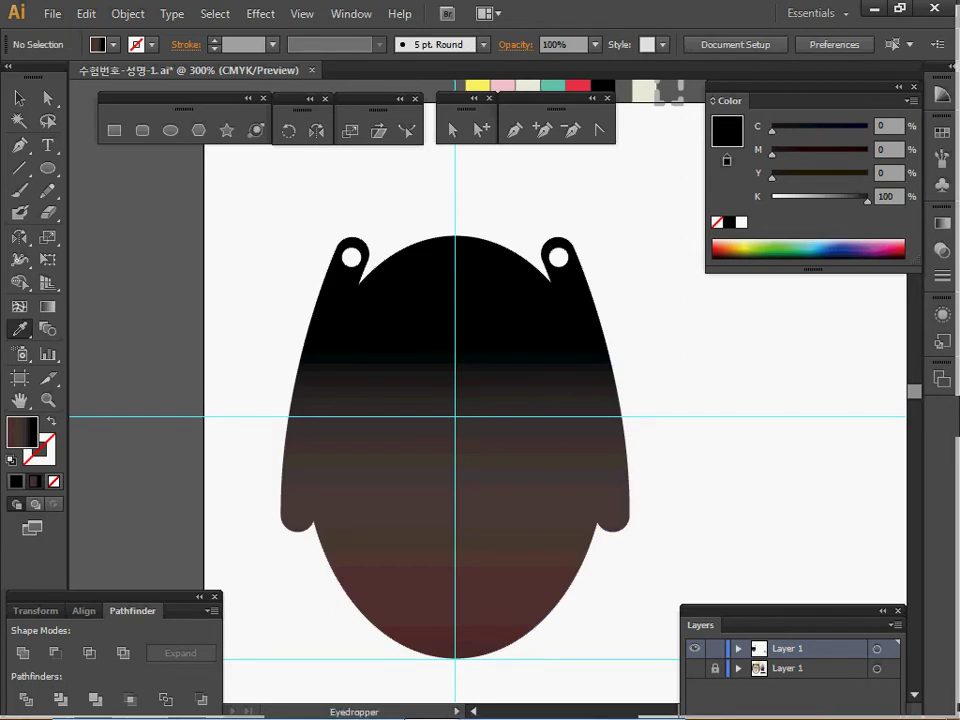
{"action": "key", "text": "l"}
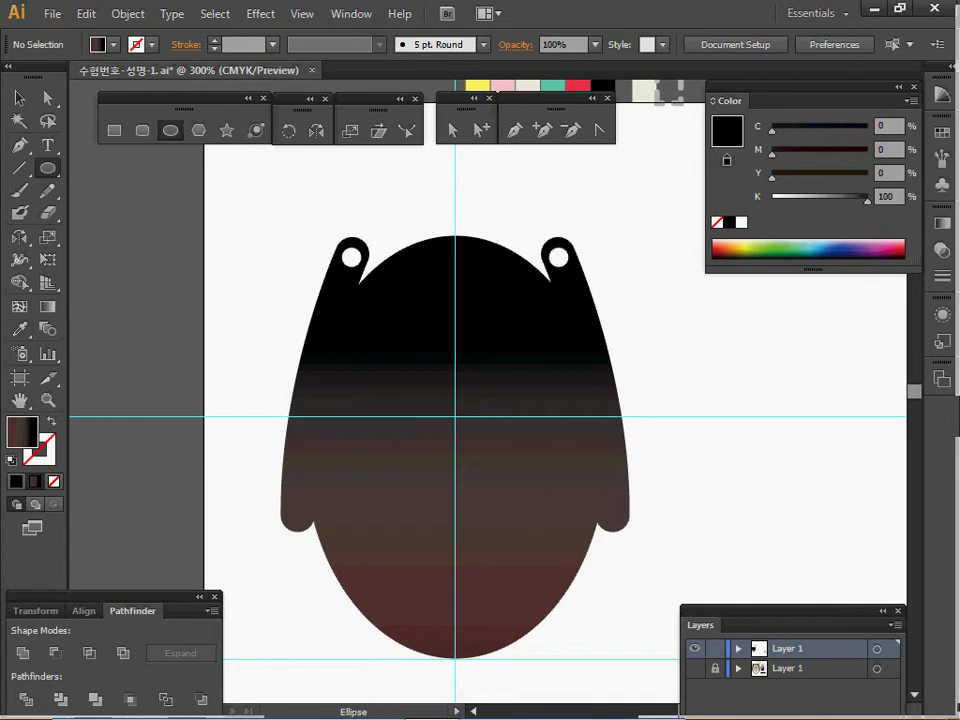
{"action": "key", "text": "d"}
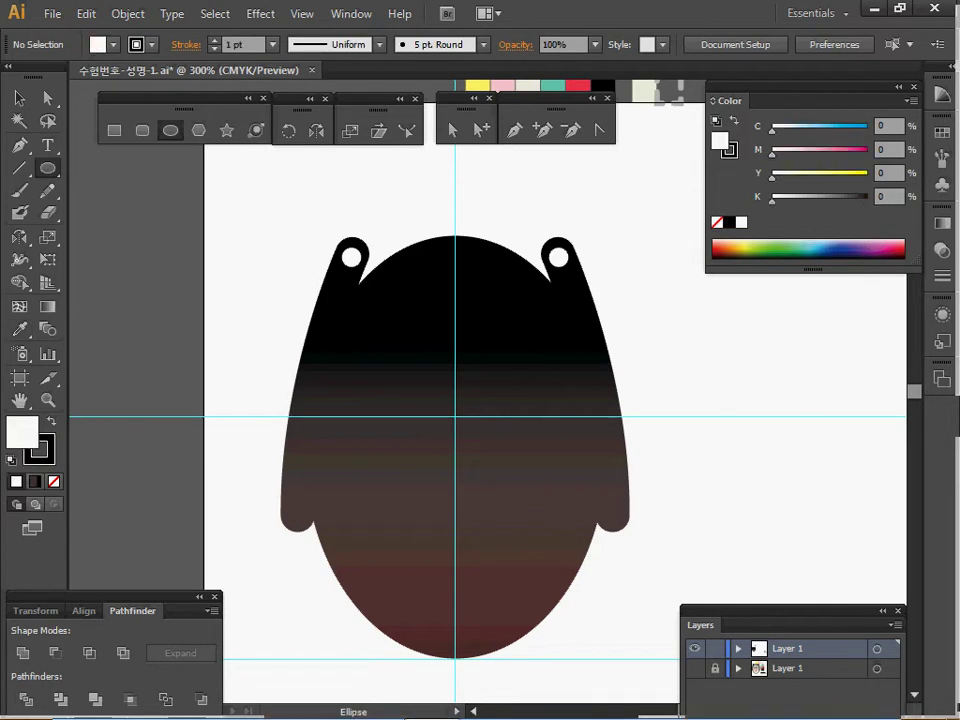
{"action": "left_click", "coordinate": [312, 319]}
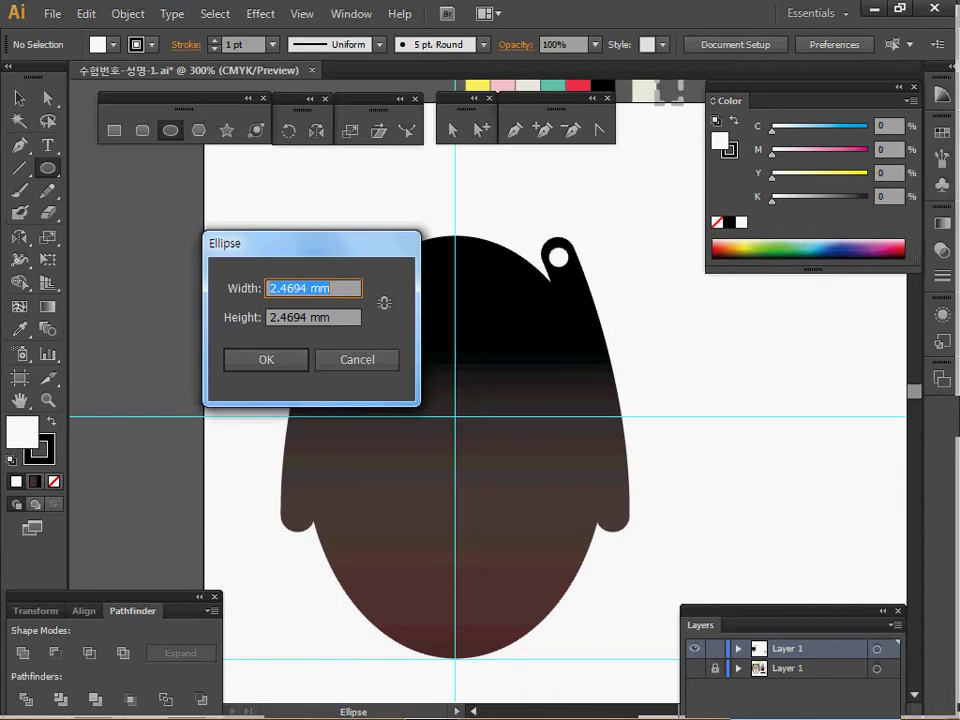
{"action": "type", "text": "35"}
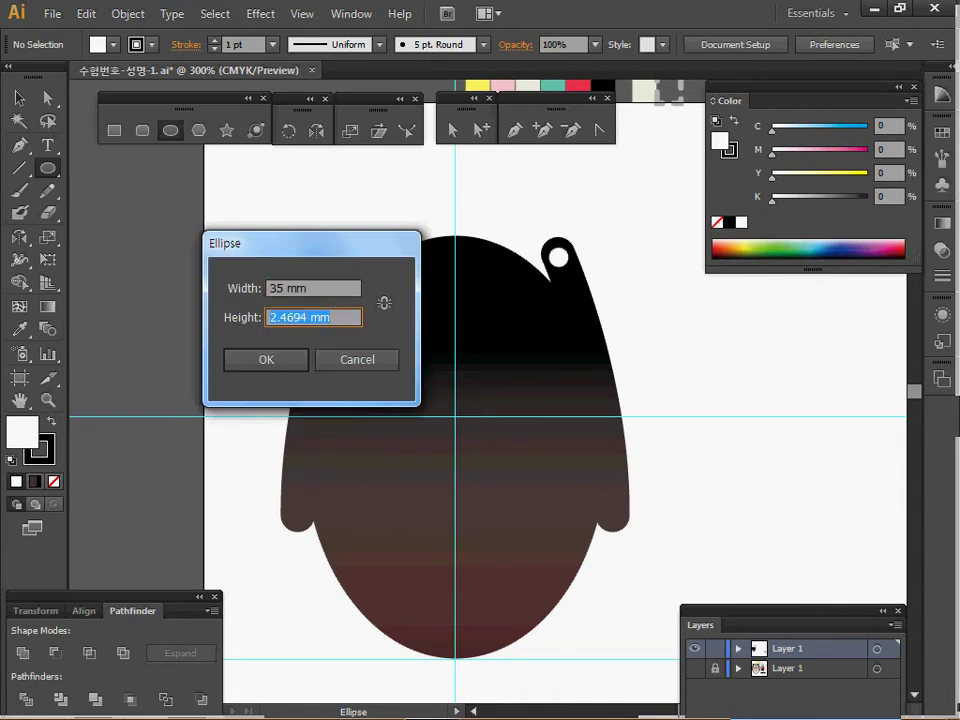
{"action": "type", "text": "48"}
{"action": "key", "text": "Return"}
Step: Show the reference in Outline view and nudge the 35 mm wide ellipse vertically to match the edge of the brown inner head area
{"action": "key", "text": "ctrl+y"}
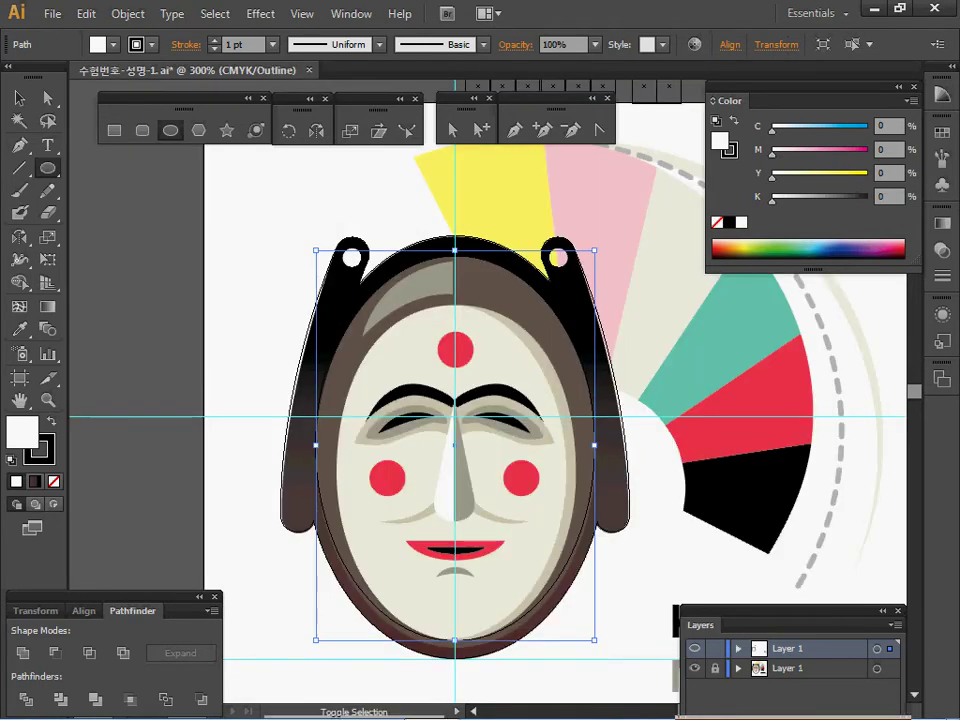
{"action": "key", "text": "shift+Down"}
{"action": "key", "text": "shift+Down"}
{"action": "key", "text": "shift+Down"}
{"action": "key", "text": "shift+Up"}
{"action": "key", "text": "shift+Up"}
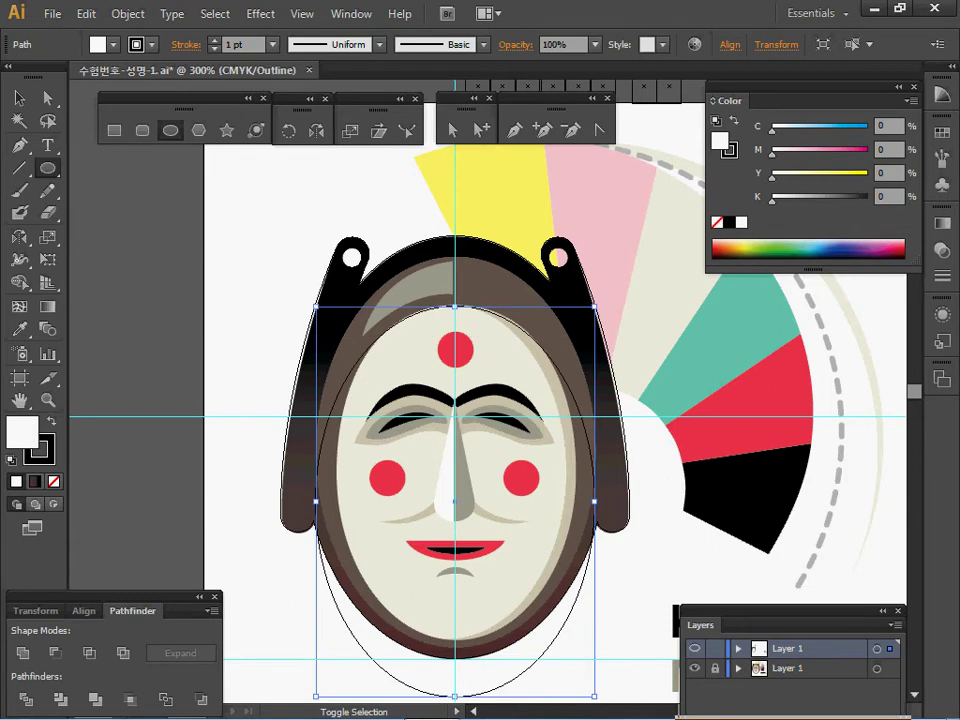
{"action": "key", "text": "Up"}
{"action": "key", "text": "Up"}
{"action": "key", "text": "Up"}
{"action": "key", "text": "Up"}
{"action": "key", "text": "Up"}
{"action": "key", "text": "Up"}
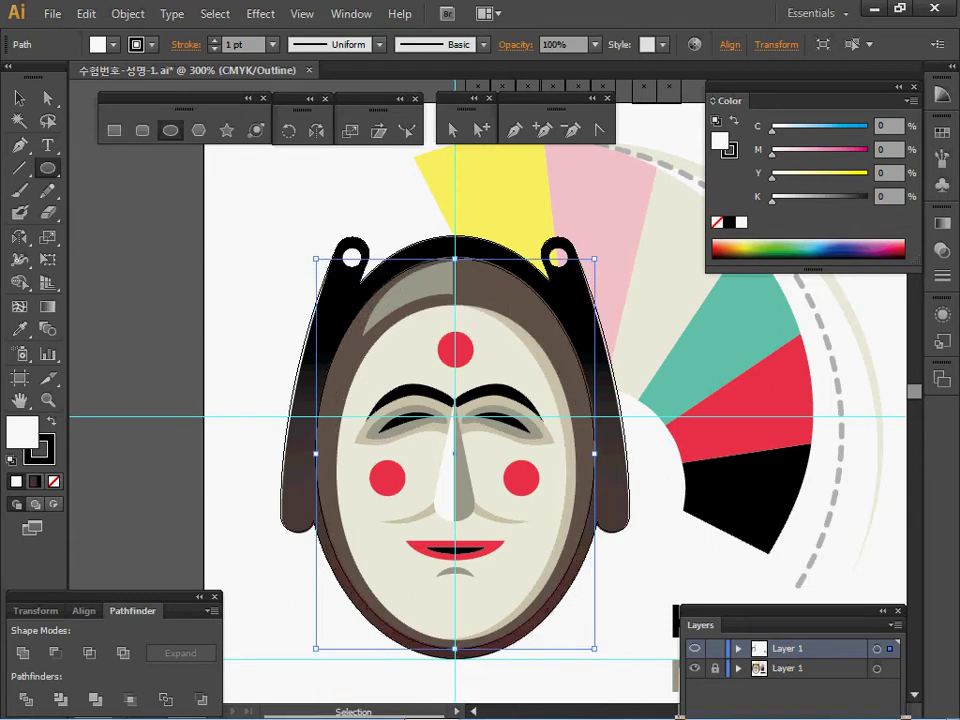
Step: Create a 30 × 42 mm ellipse for the face, centred on the vertical guide
{"action": "key", "text": "l"}
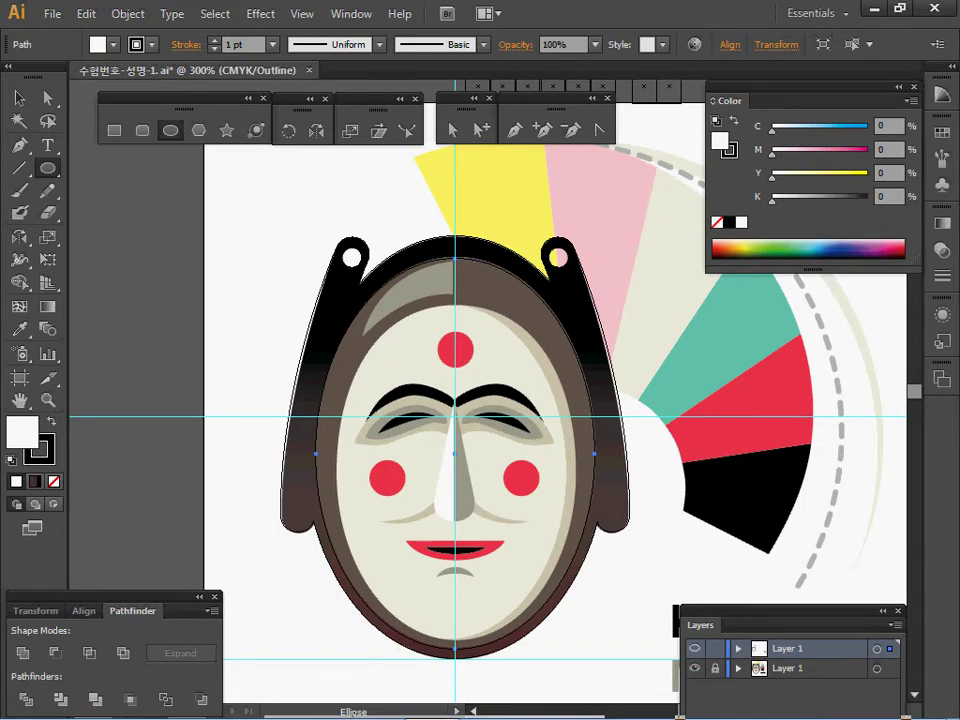
{"action": "left_click", "coordinate": [312, 319]}
{"action": "type", "text": "30"}
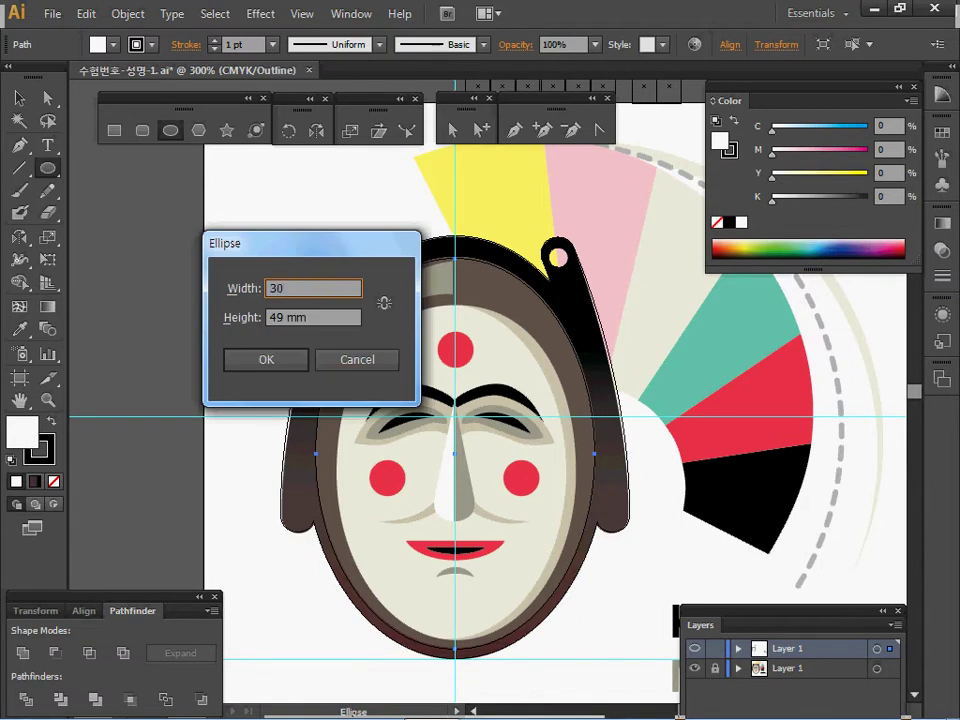
{"action": "key", "text": "Tab"}
{"action": "type", "text": "42"}
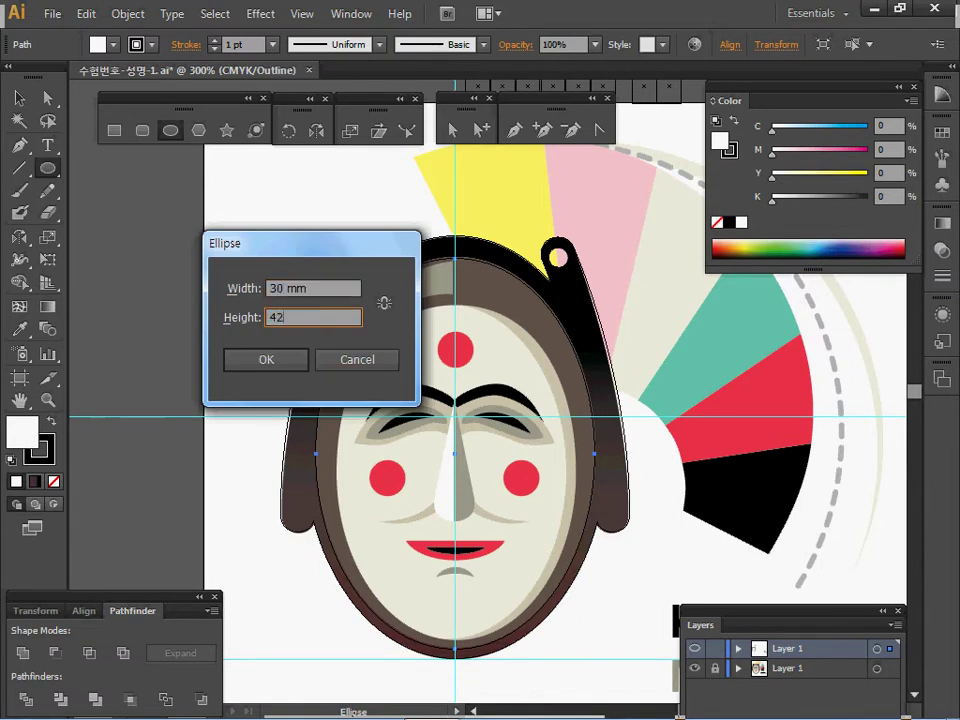
{"action": "key", "text": "Return"}
Step: Nudge the face ellipse down until it lines up with the cream face of the reference
{"action": "key", "text": "Down"}
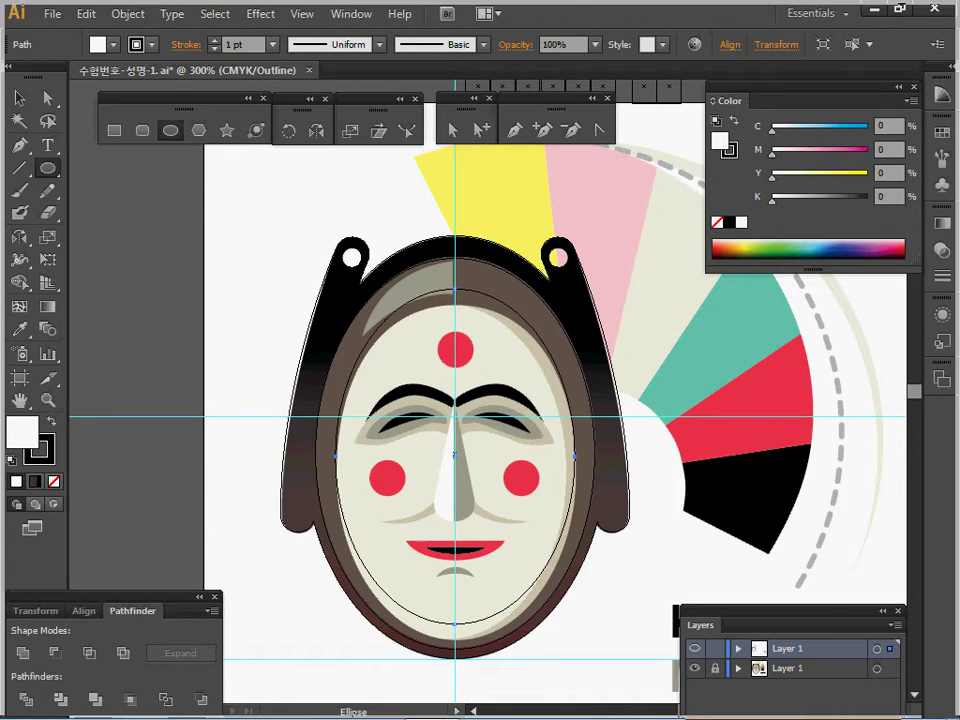
{"action": "key", "text": "Down"}
{"action": "key", "text": "Down"}
{"action": "key", "text": "Down"}
{"action": "key", "text": "Down"}
{"action": "key", "text": "Down"}
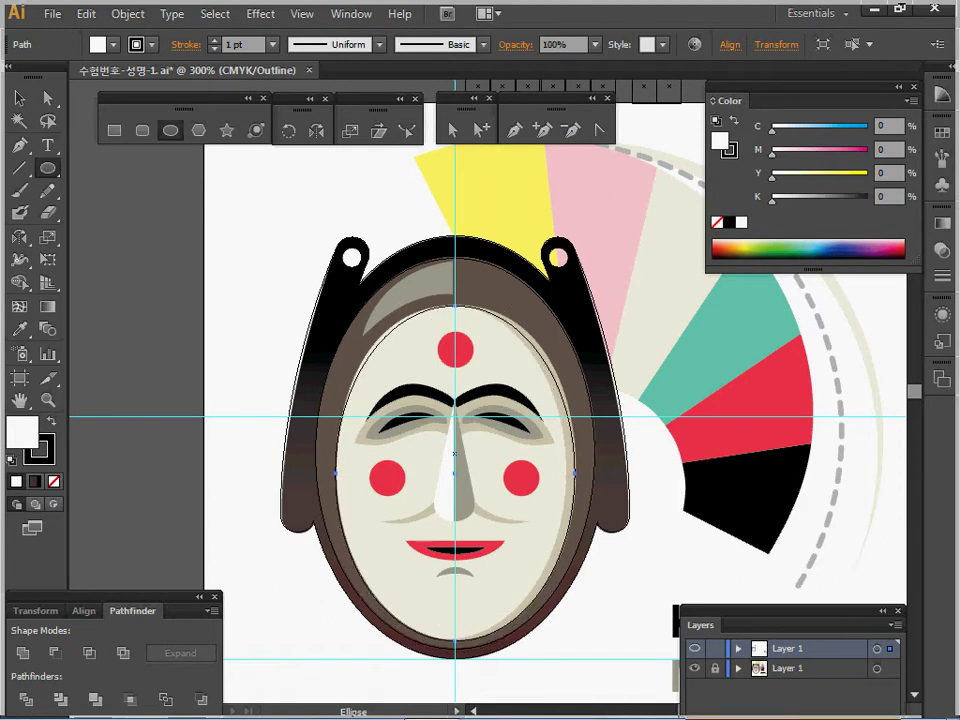
{"action": "key", "text": "Down"}
Step: Fill the face ellipse with the reference's cream face colour, C0 M0 Y10 K10 without stroke, using the Eyedropper
{"action": "key", "text": "ctrl+y"}
{"action": "key", "text": "ctrl+plus"}
{"action": "left_click_drag", "start_coordinate": [460, 406], "coordinate": [460, 412]}
{"action": "key", "text": "ctrl+y"}
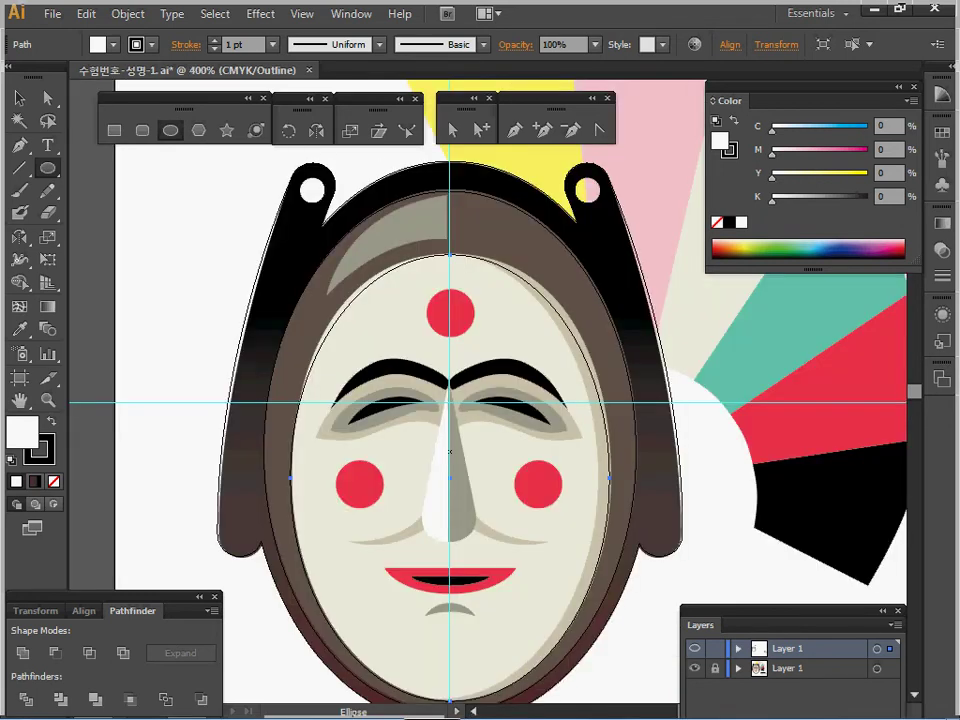
{"action": "key", "text": "i"}
{"action": "left_click", "coordinate": [420, 330]}
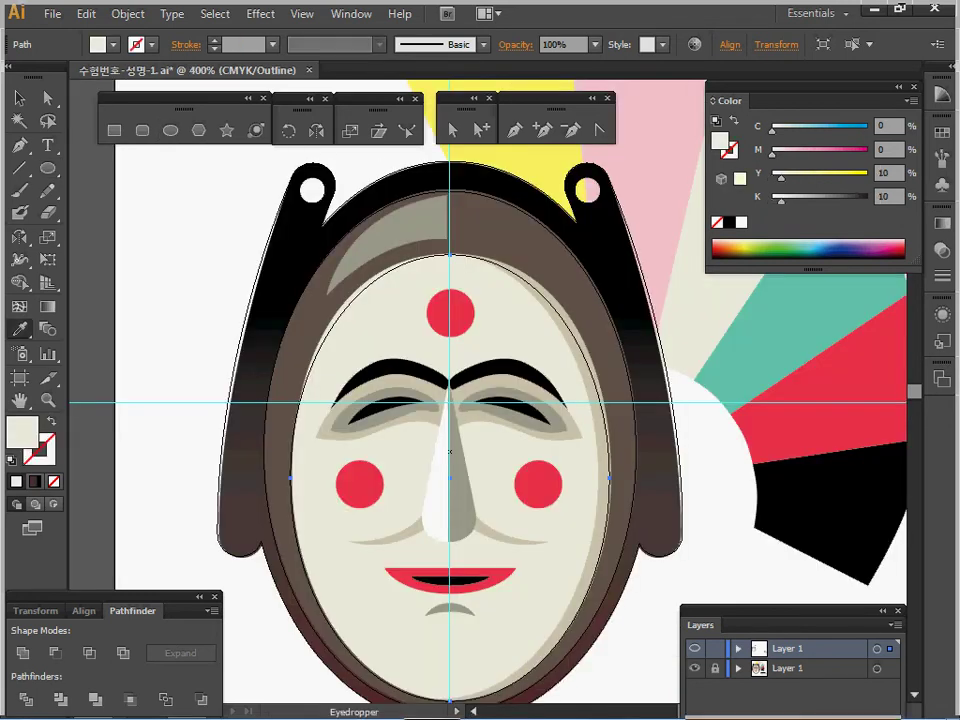
Step: Fill the larger ellipse with the reference's brown, C60 M60 Y60 K30 without stroke, and return to Preview with the reference hidden
{"action": "left_click", "coordinate": [330, 253], "text": "ctrl"}
{"action": "left_click", "coordinate": [314, 288]}
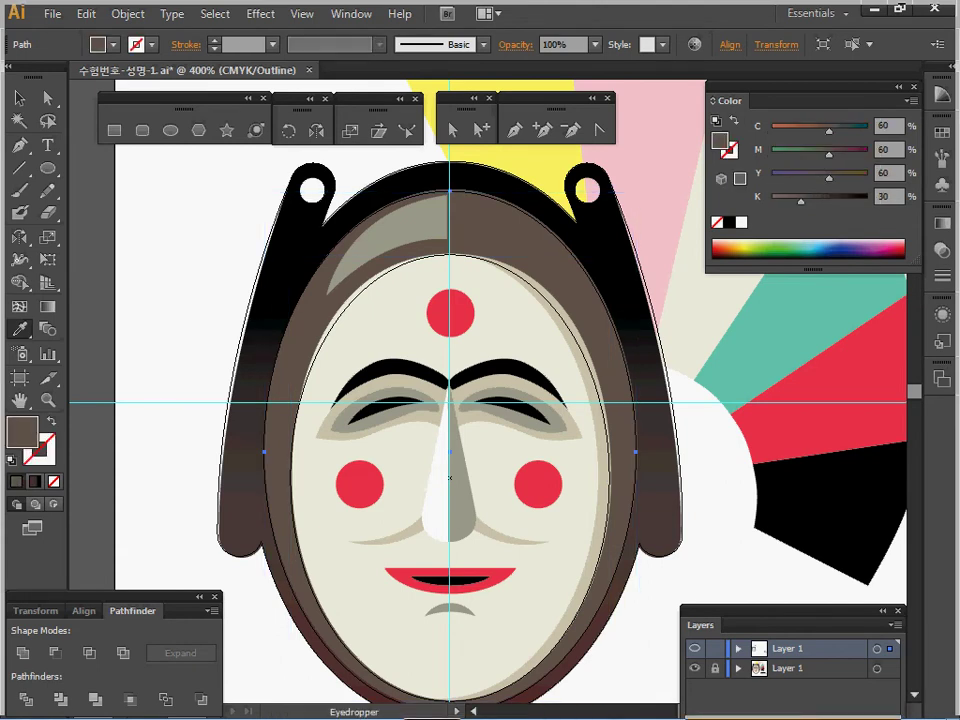
{"action": "key", "text": "ctrl+y"}
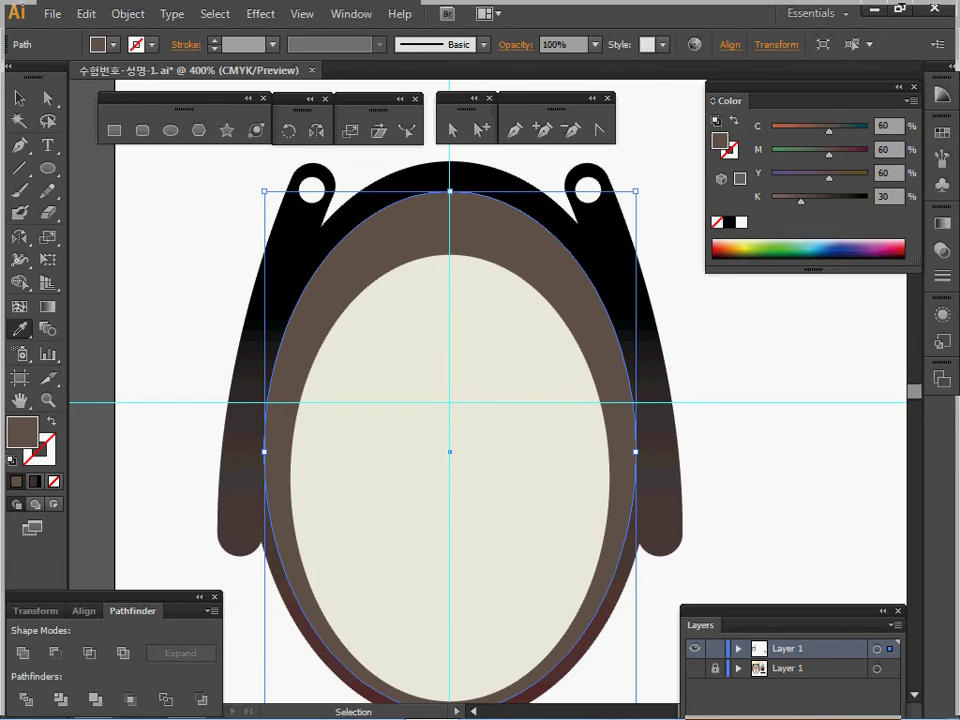
Step: Scale the handles of the cream face ellipse's top anchor point uniformly to 120% to make the forehead rounder
{"action": "left_click", "coordinate": [400, 345], "text": "ctrl"}
{"action": "left_click", "coordinate": [47, 98]}
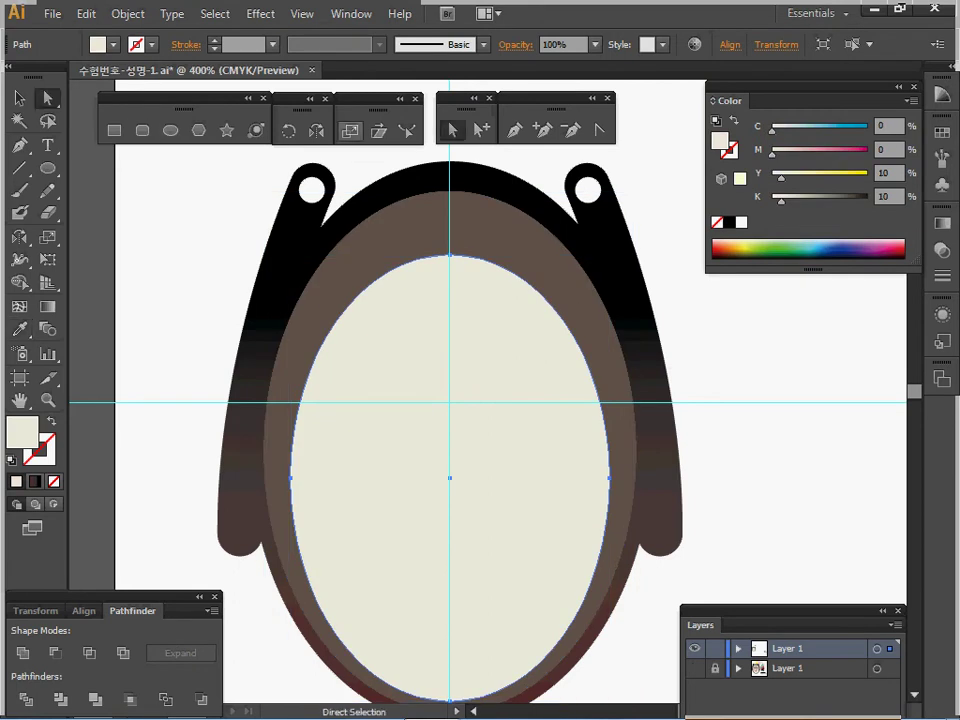
{"action": "left_click_drag", "start_coordinate": [488, 402], "coordinate": [477, 391]}
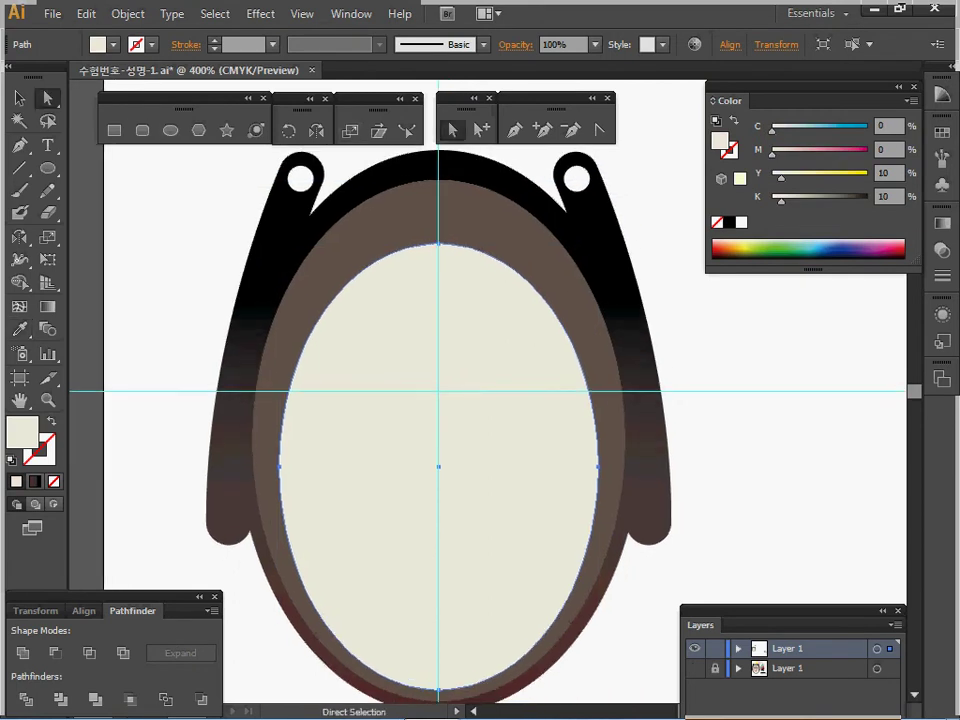
{"action": "left_click", "coordinate": [438, 244]}
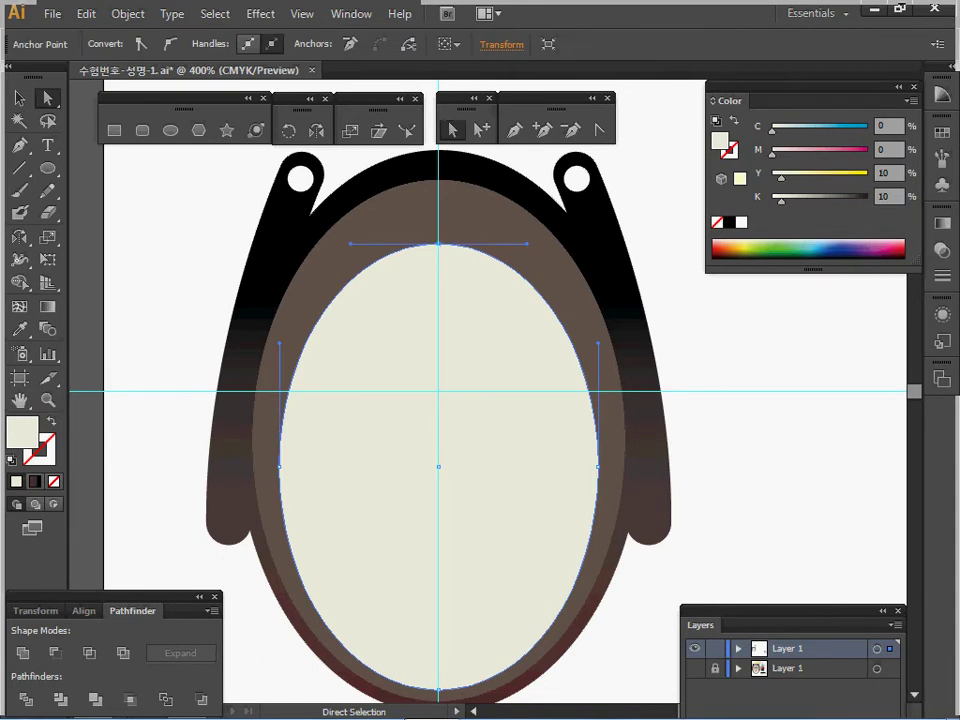
{"action": "double_click", "coordinate": [350, 131]}
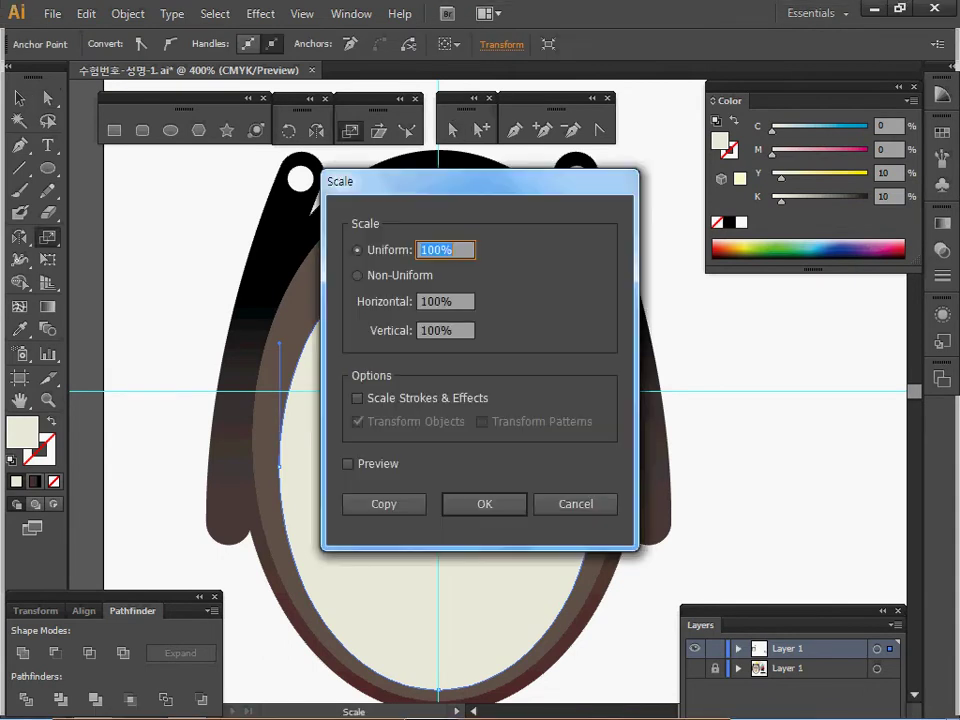
{"action": "type", "text": "120"}
{"action": "key", "text": "Return"}
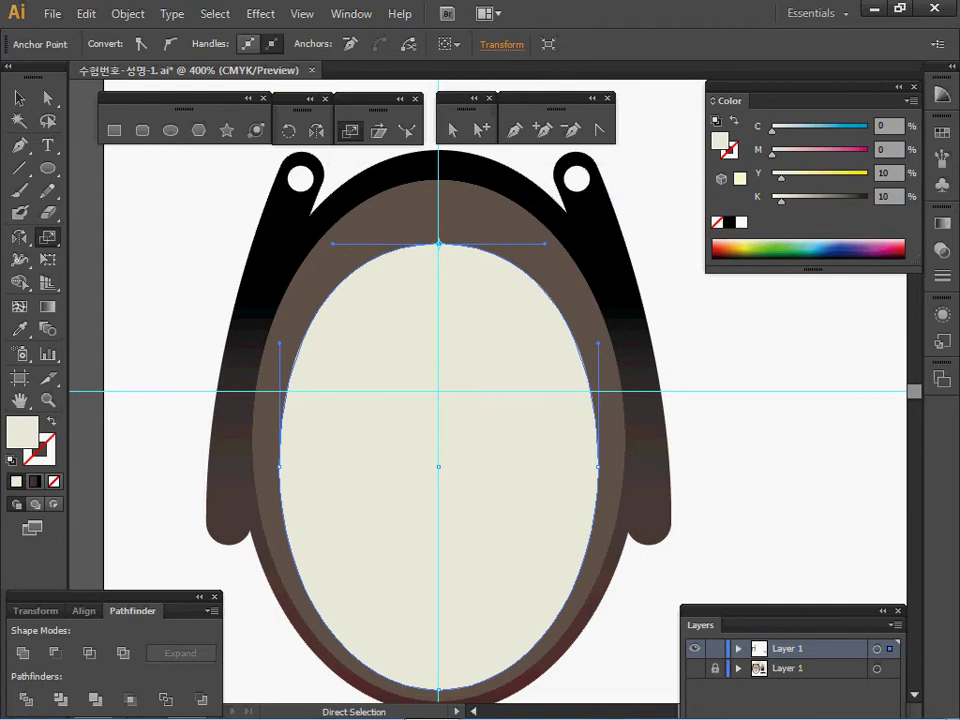
Step: Create another 30 × 42 mm ellipse with no fill and a 1 pt black stroke
{"action": "key", "text": "ctrl+shift+a"}
{"action": "left_click", "coordinate": [170, 130]}
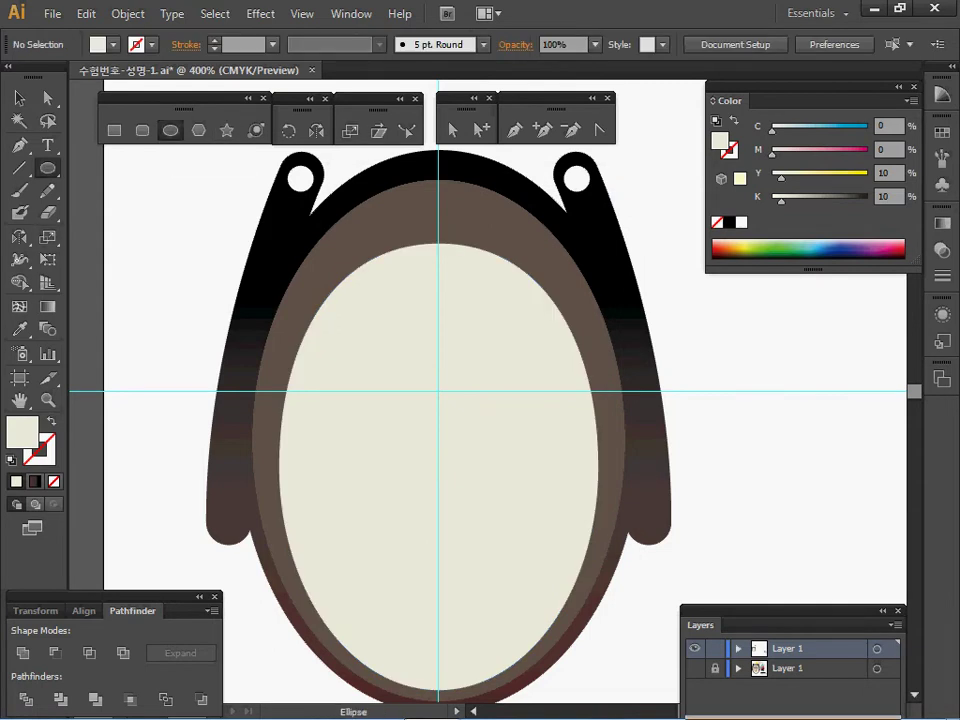
{"action": "left_click", "coordinate": [255, 381]}
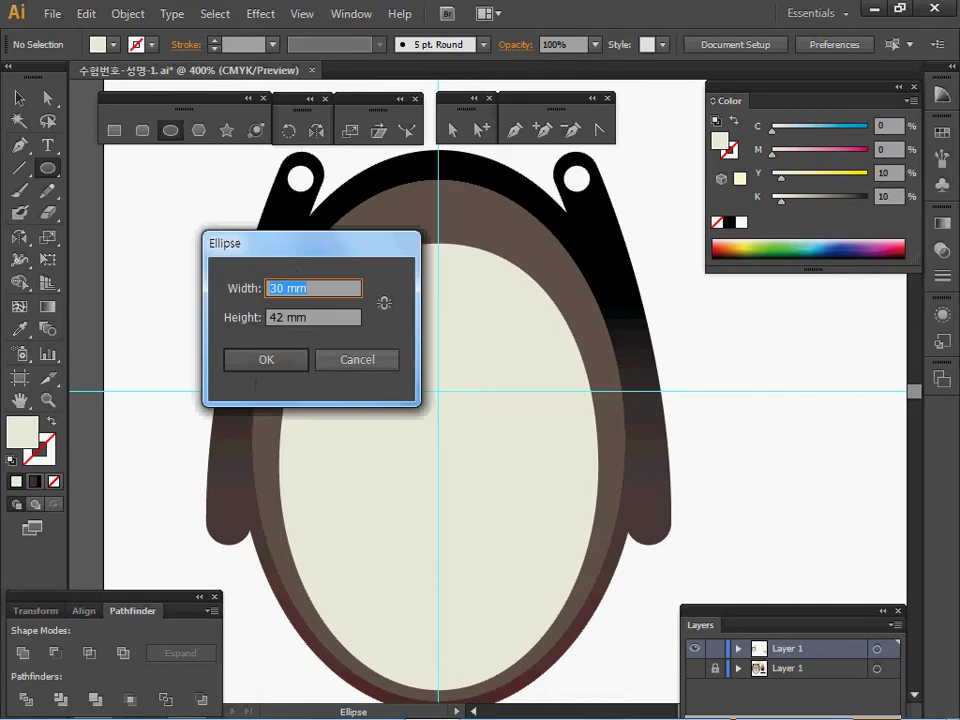
{"action": "key", "text": "Return"}
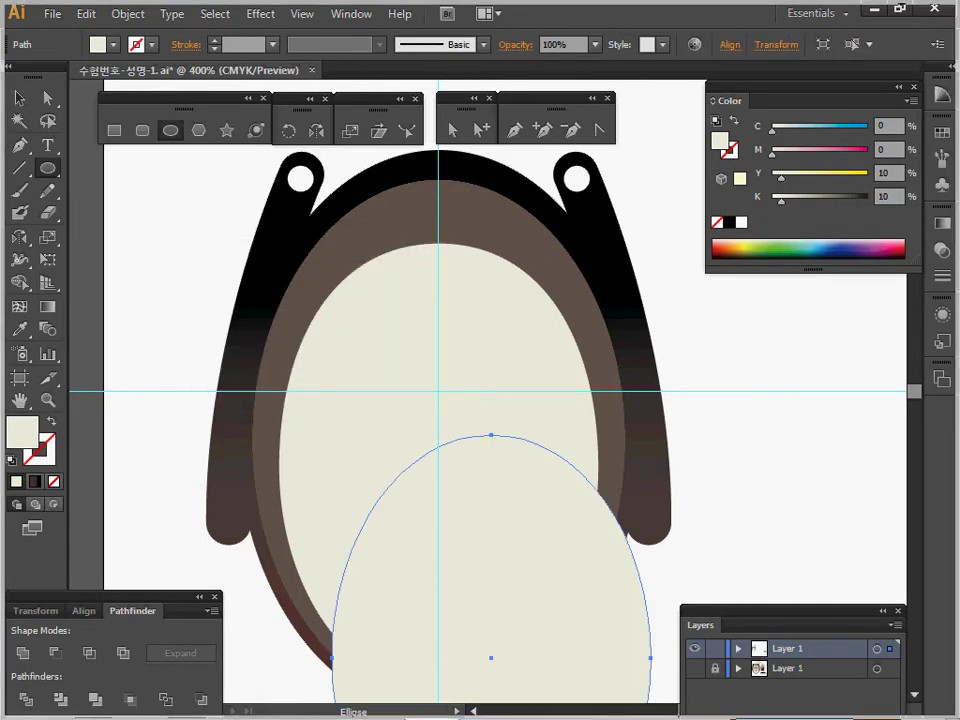
{"action": "key", "text": "d"}
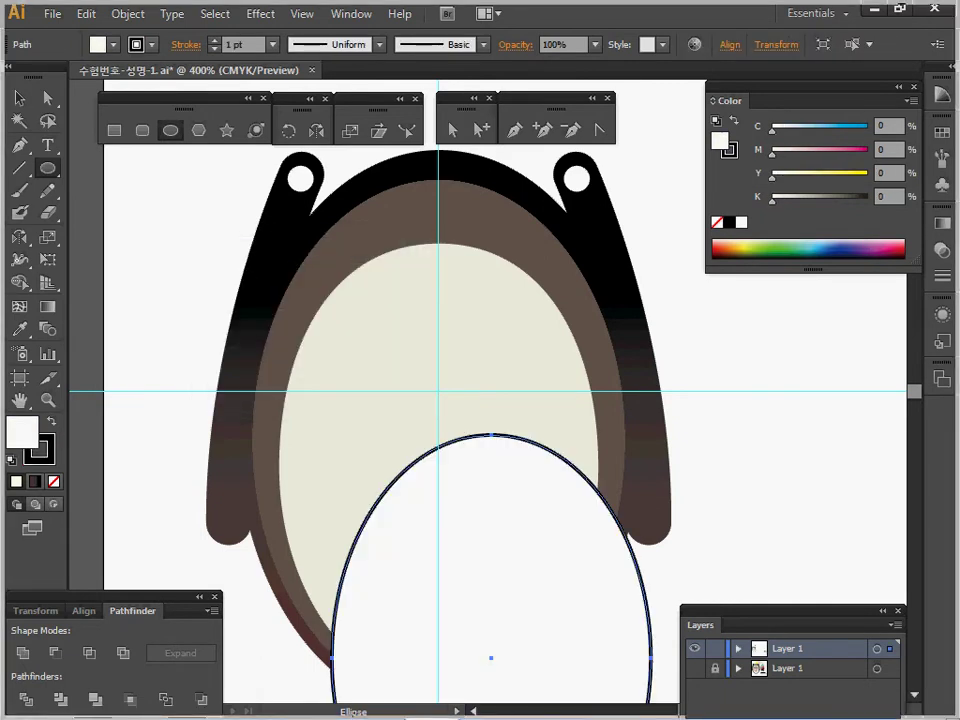
{"action": "key", "text": "slash"}
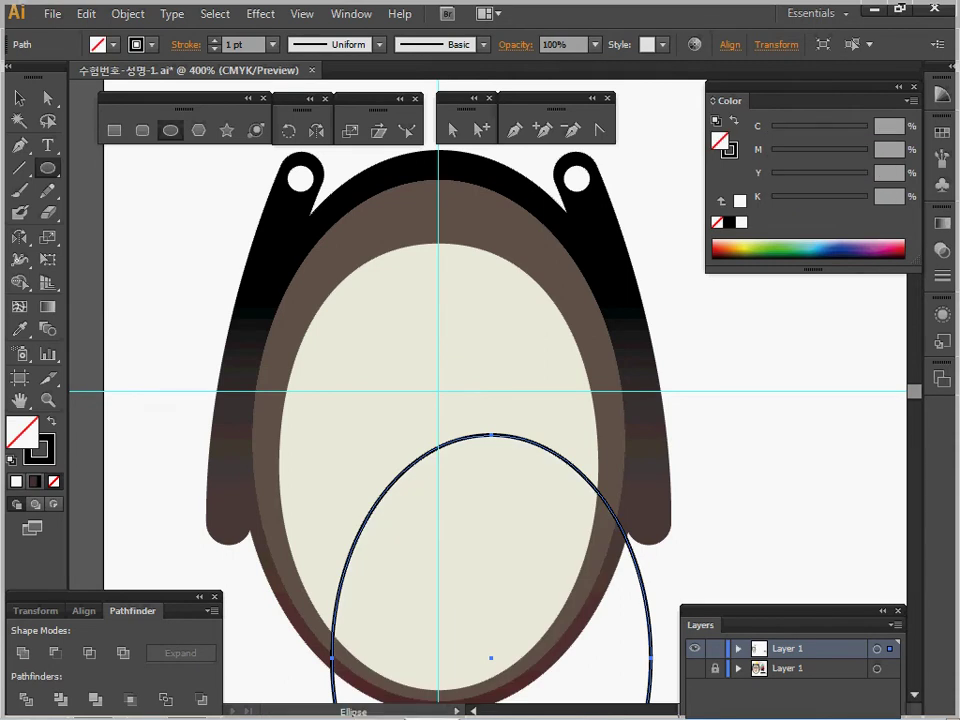
Step: Place the outlined ellipse over the cream face, level with it and offset slightly to the left, using the reference in Outline view
{"action": "key", "text": "v"}
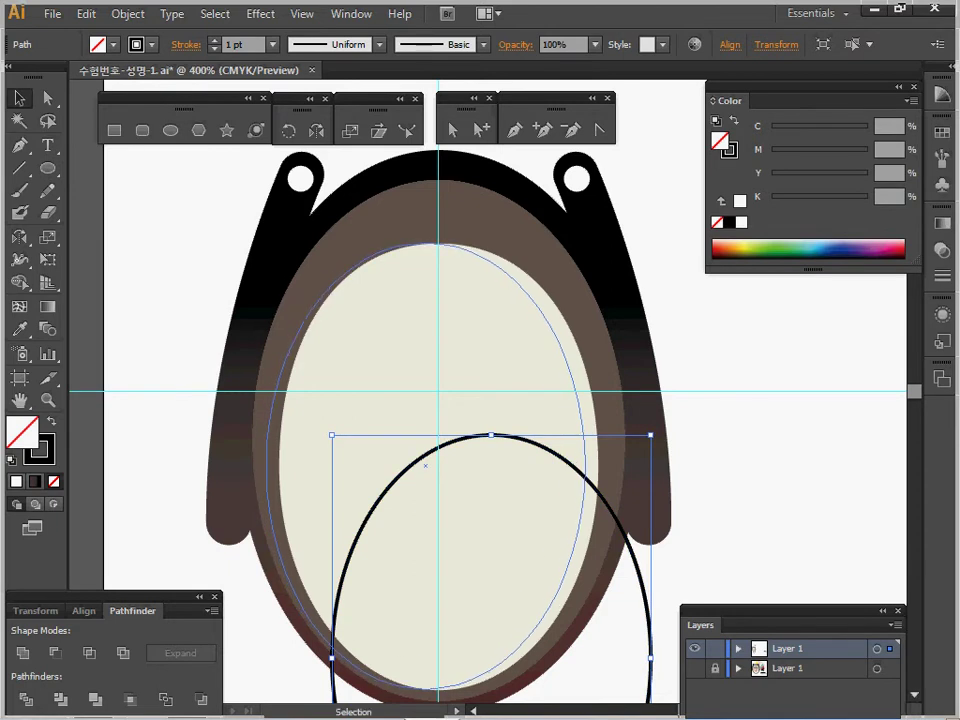
{"action": "left_click_drag", "start_coordinate": [491, 435], "coordinate": [425, 243]}
{"action": "key", "text": "ctrl+y"}
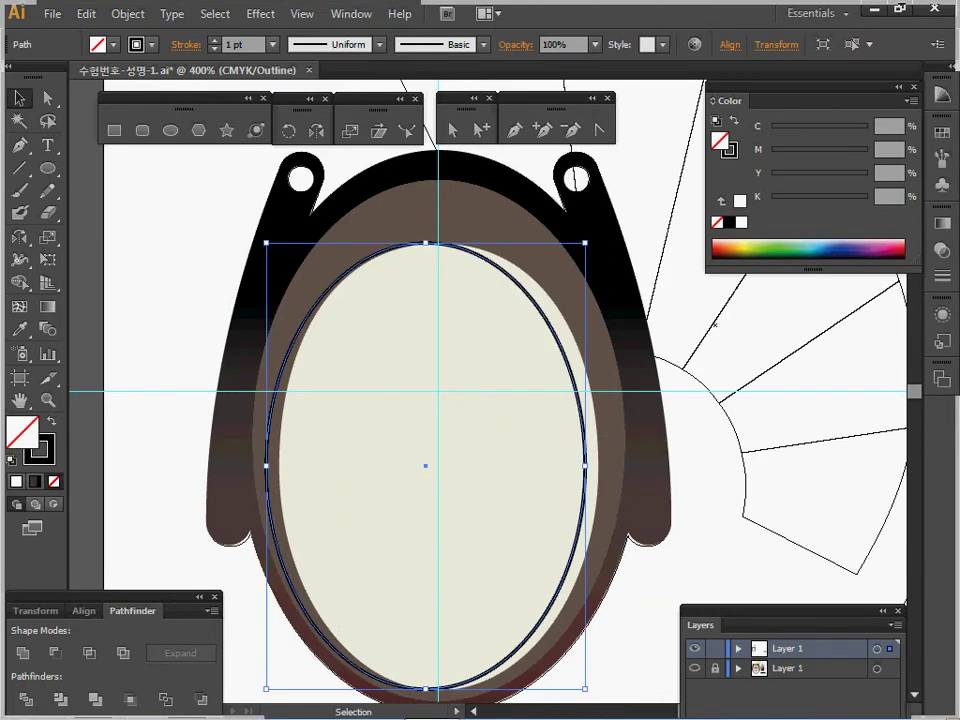
{"action": "key", "text": "Right"}
{"action": "key", "text": "Right"}
{"action": "key", "text": "Right"}
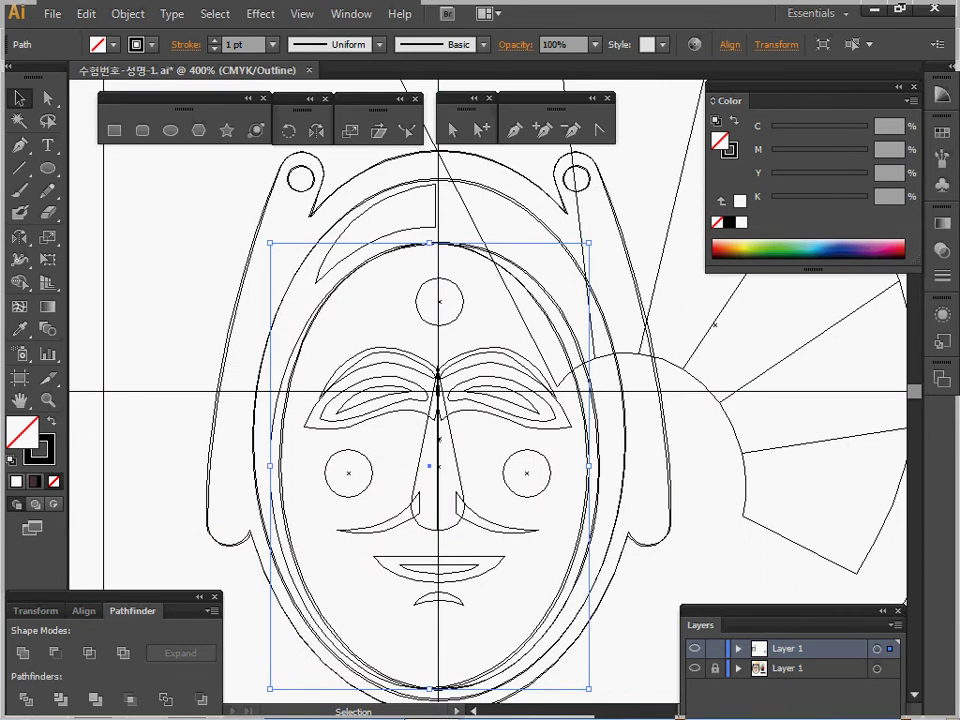
{"action": "key", "text": "Left"}
{"action": "key", "text": "Left"}
{"action": "key", "text": "Left"}
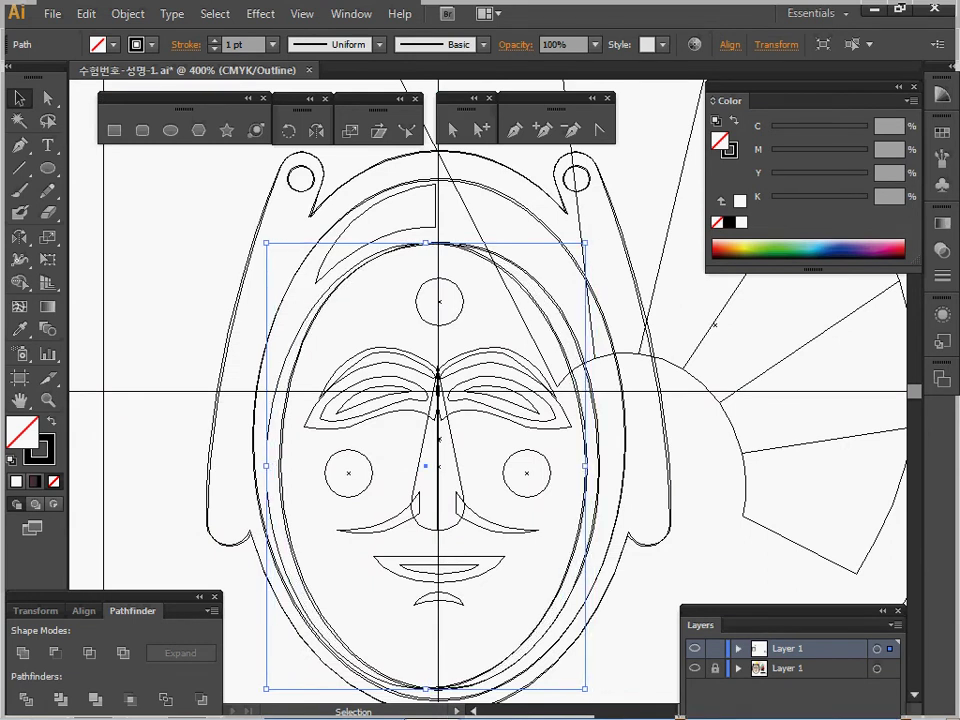
{"action": "key", "text": "ctrl+y"}
{"action": "left_click_drag", "start_coordinate": [440, 466], "coordinate": [436, 423]}
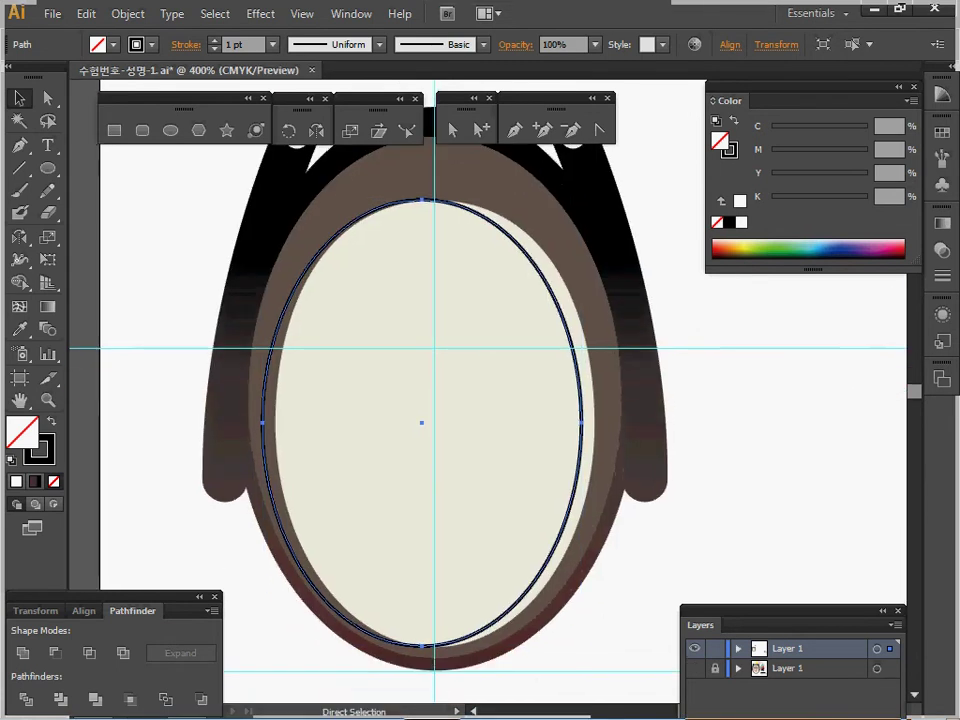
Step: Select the cream face together with the outlined ellipse, and regroup the Align, Transform and Pathfinder panels into one floating group
{"action": "key", "text": "ctrl+a"}
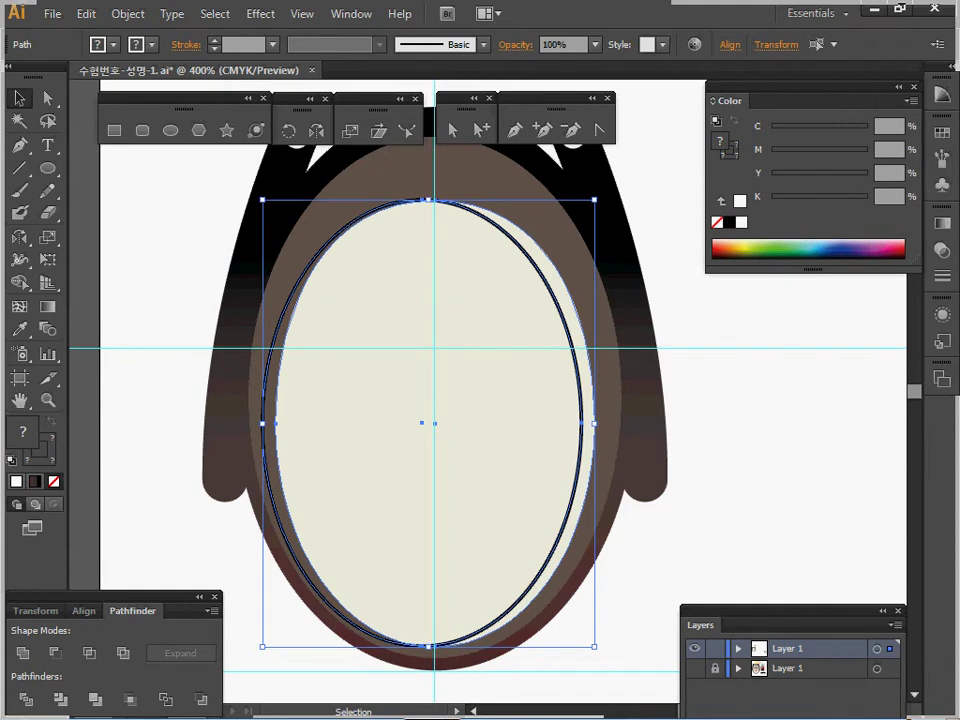
{"action": "left_click_drag", "start_coordinate": [62, 597], "coordinate": [75, 543]}
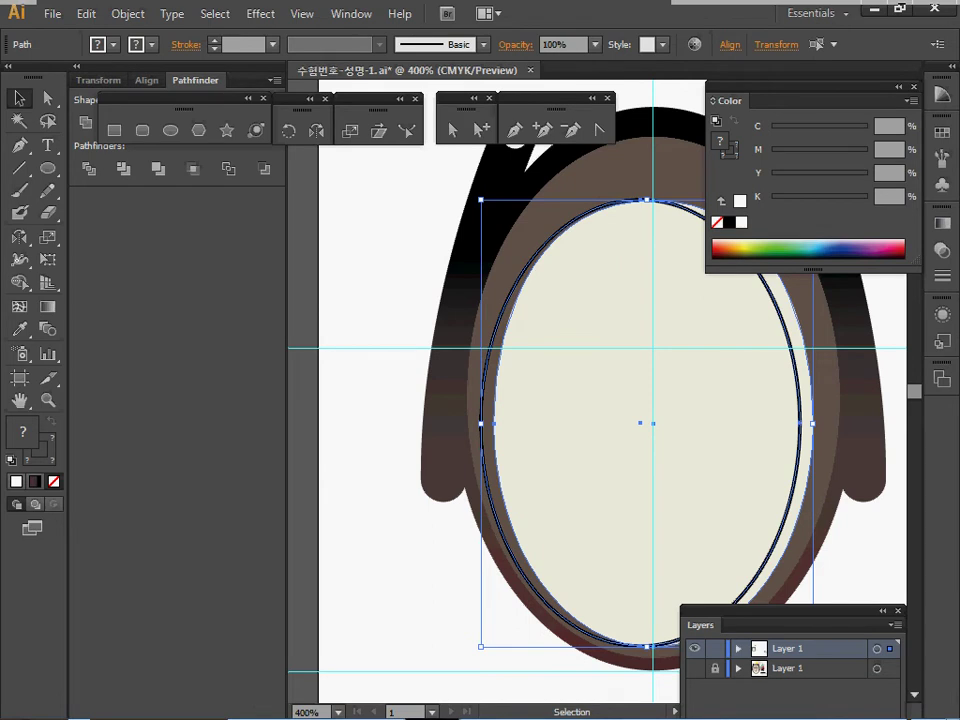
{"action": "left_click_drag", "start_coordinate": [195, 80], "coordinate": [143, 384]}
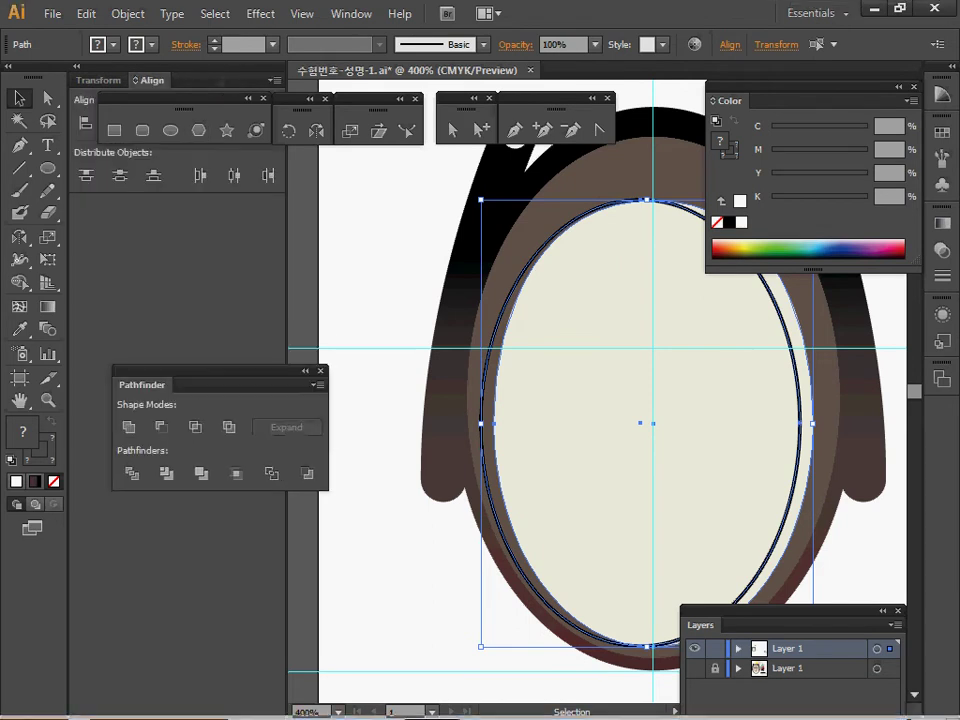
{"action": "left_click_drag", "start_coordinate": [152, 80], "coordinate": [180, 381]}
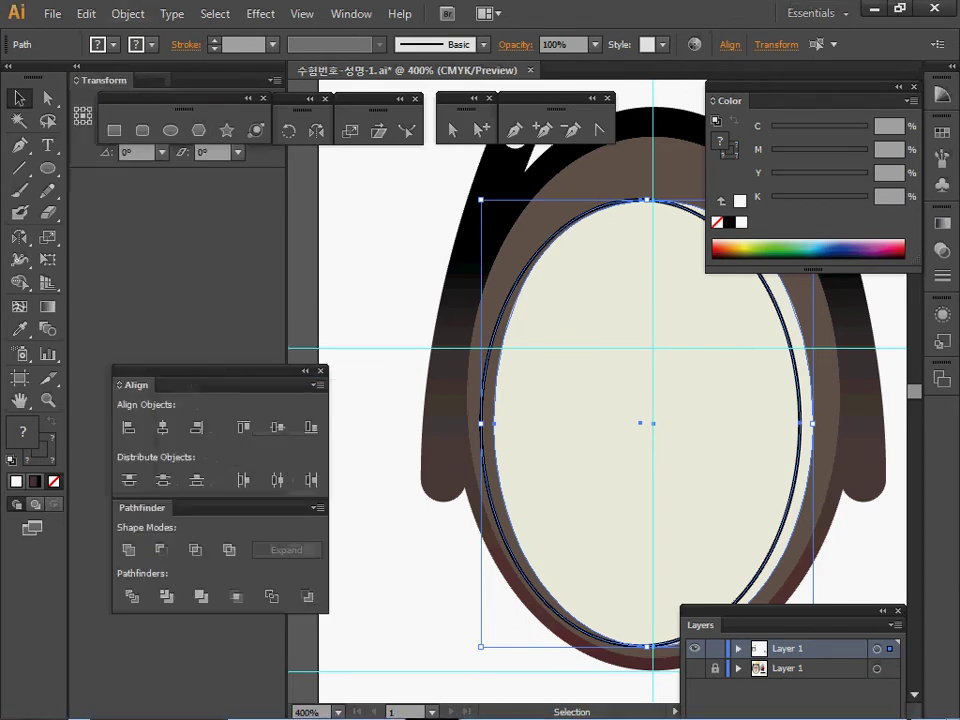
{"action": "left_click_drag", "start_coordinate": [105, 80], "coordinate": [180, 385]}
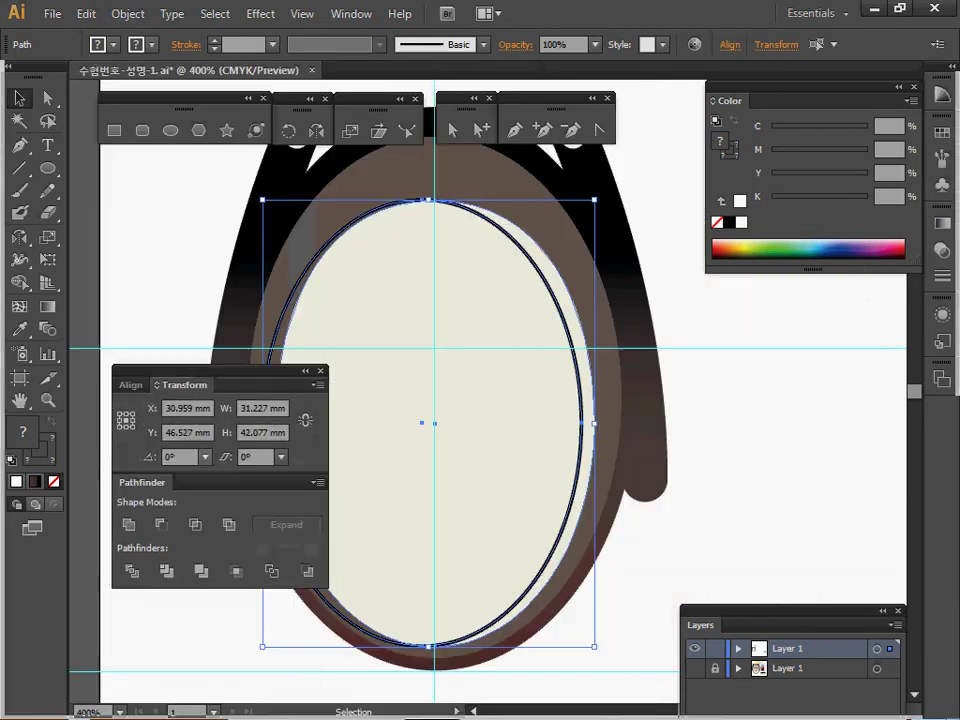
{"action": "left_click_drag", "start_coordinate": [141, 482], "coordinate": [190, 541]}
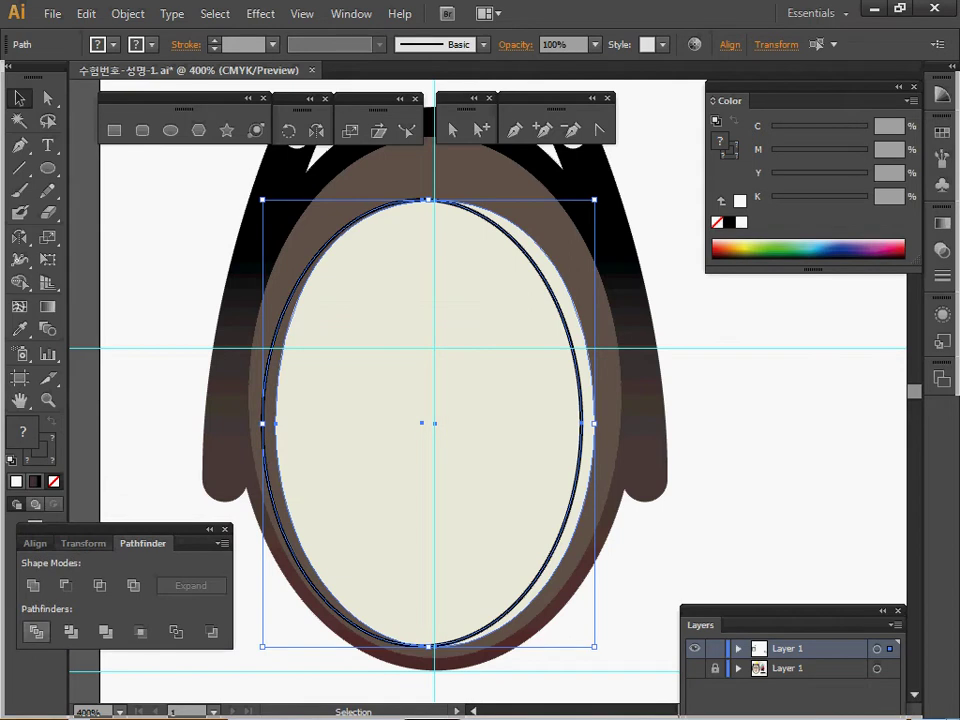
Step: Divide the two overlapping ellipses with Pathfinder and delete the outlined sliver that lies outside the face, working in isolation mode
{"action": "key", "text": "ctrl+g"}
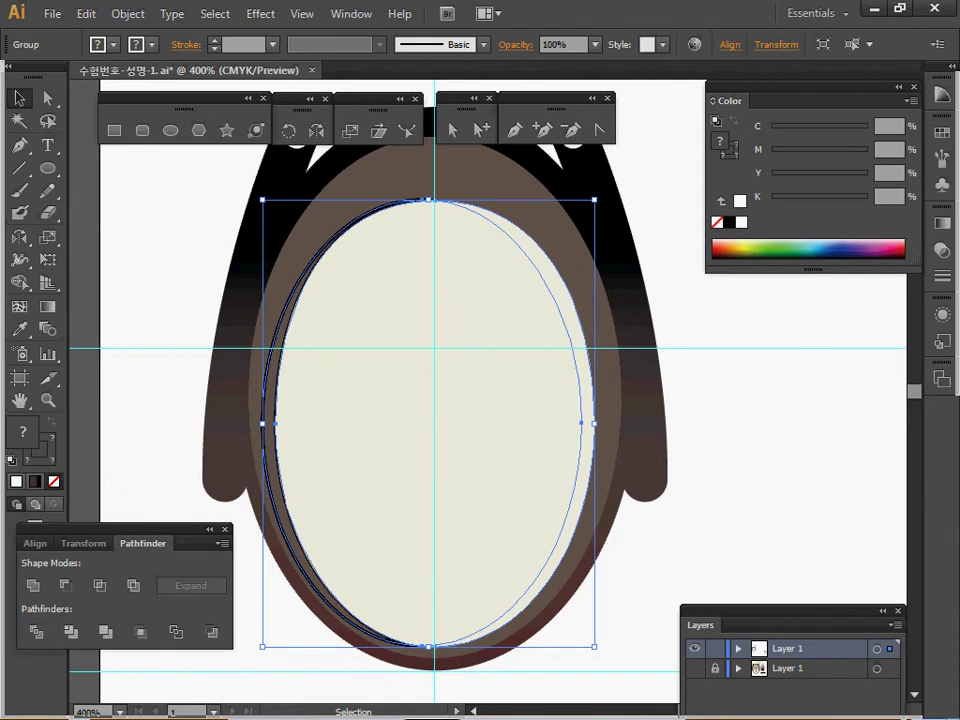
{"action": "double_click", "coordinate": [271, 412]}
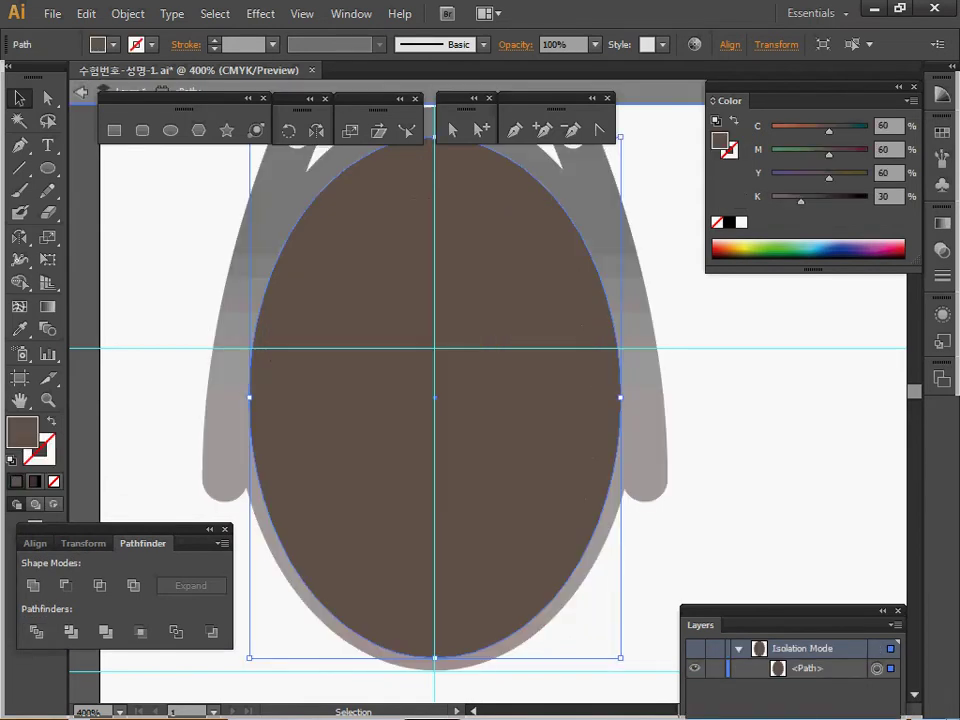
{"action": "key", "text": "Escape"}
{"action": "left_click", "coordinate": [322, 418]}
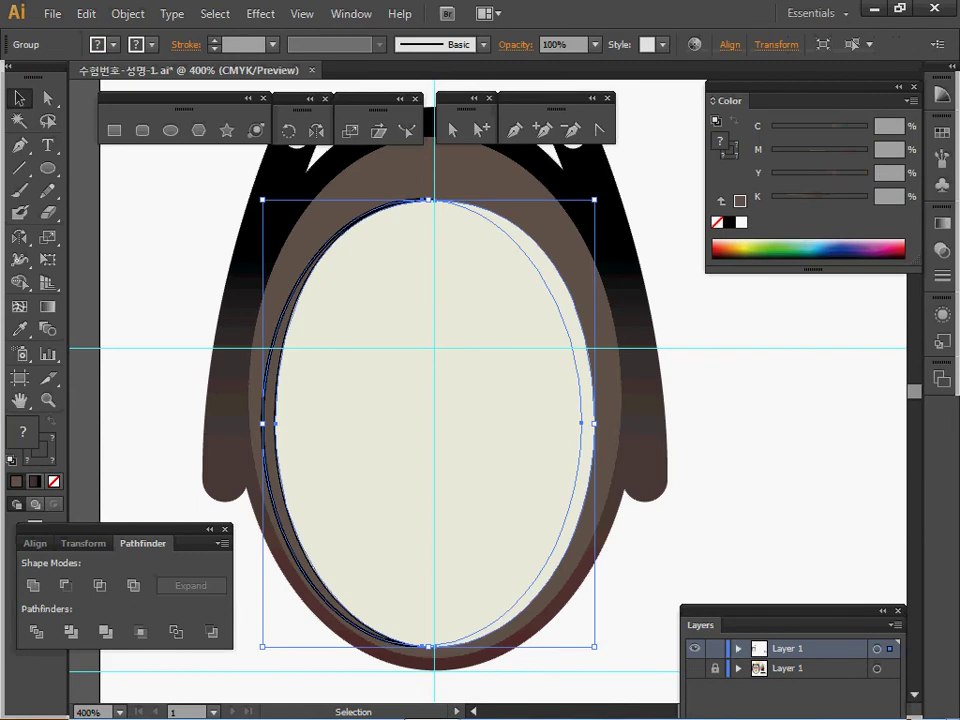
{"action": "double_click", "coordinate": [277, 412]}
{"action": "left_click", "coordinate": [265, 408]}
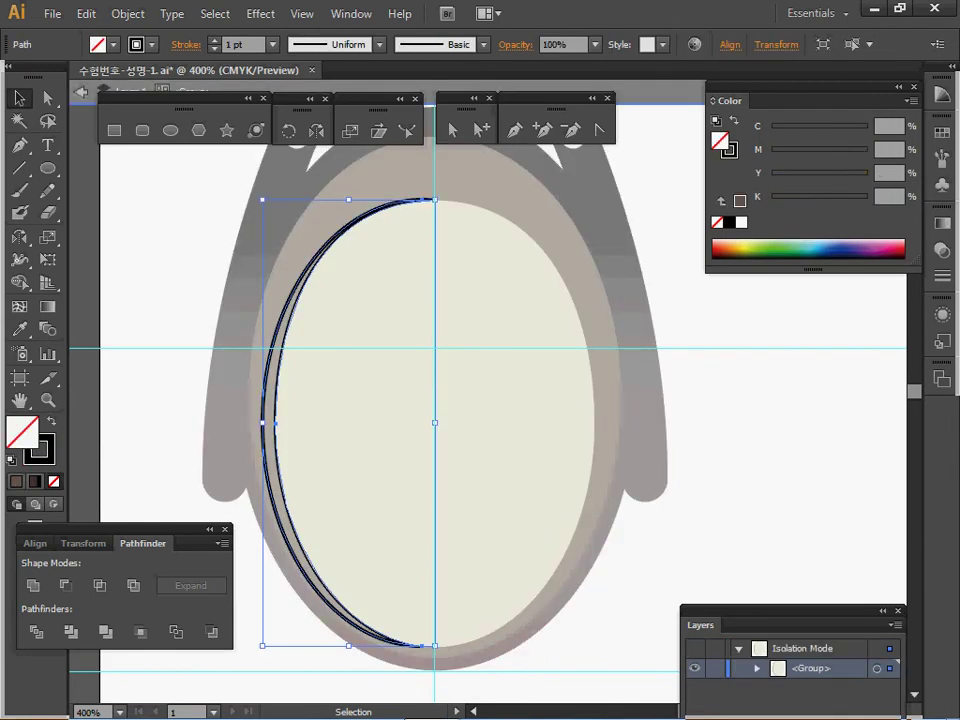
{"action": "key", "text": "Delete"}
Step: Fill the crescent along the face's right edge with C0 M0 Y20 K30, leave isolation mode and save the document
{"action": "left_click", "coordinate": [330, 416]}
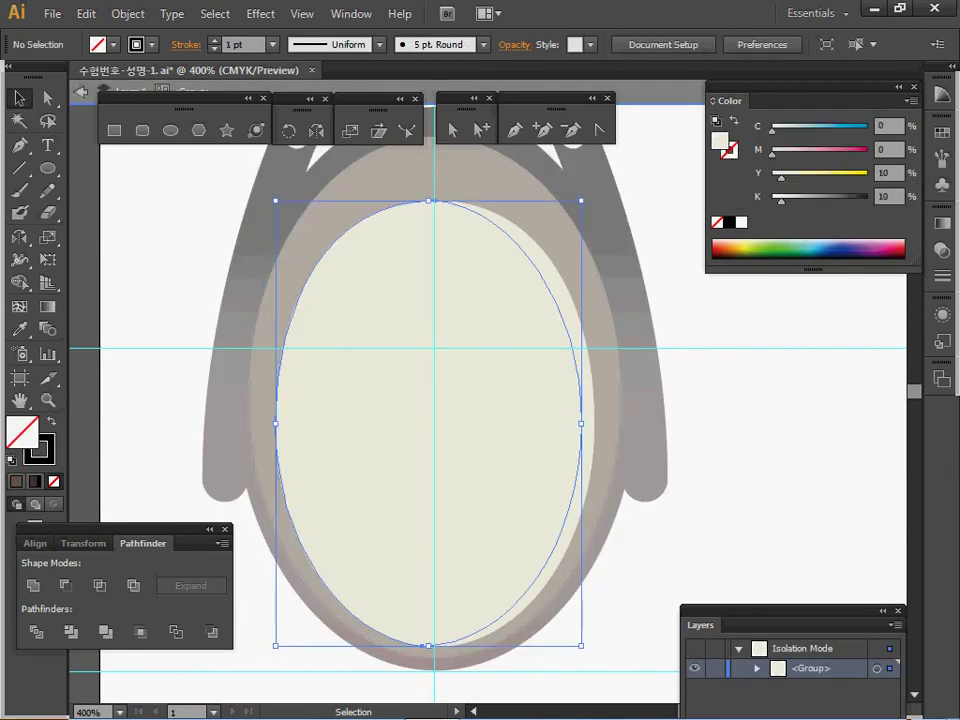
{"action": "left_click", "coordinate": [588, 416]}
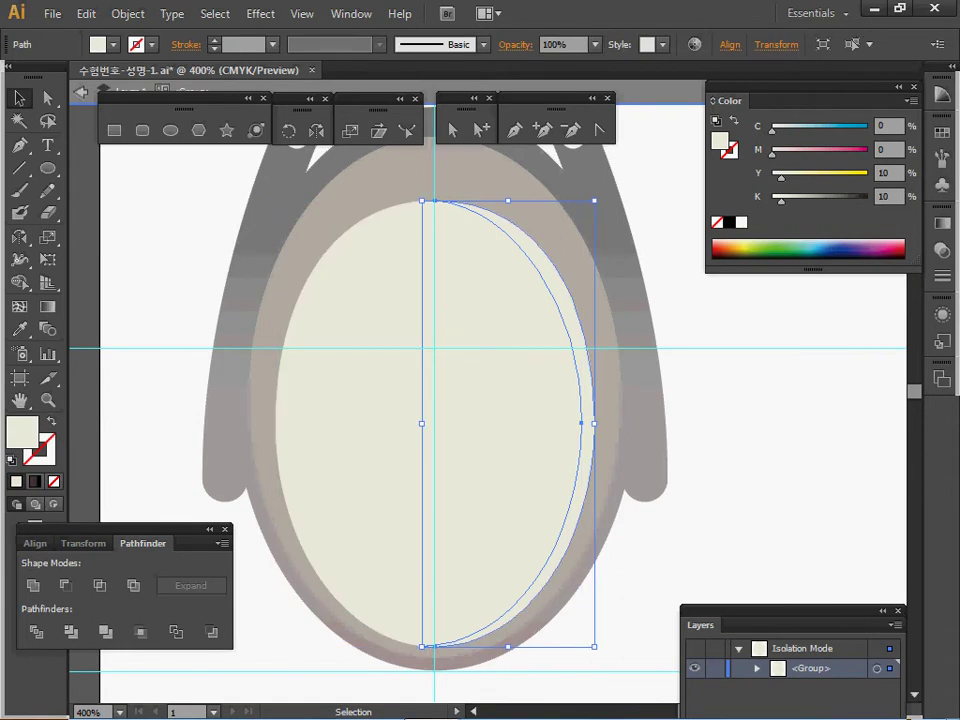
{"action": "double_click", "coordinate": [885, 173]}
{"action": "type", "text": "20"}
{"action": "key", "text": "Tab"}
{"action": "type", "text": "30"}
{"action": "key", "text": "Return"}
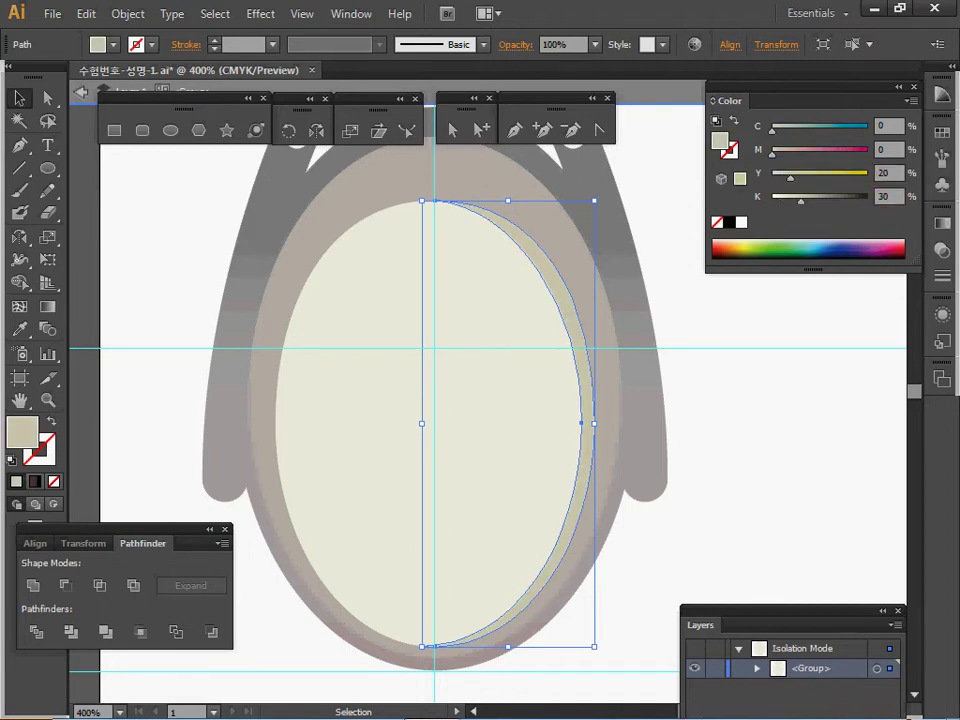
{"action": "key", "text": "Escape"}
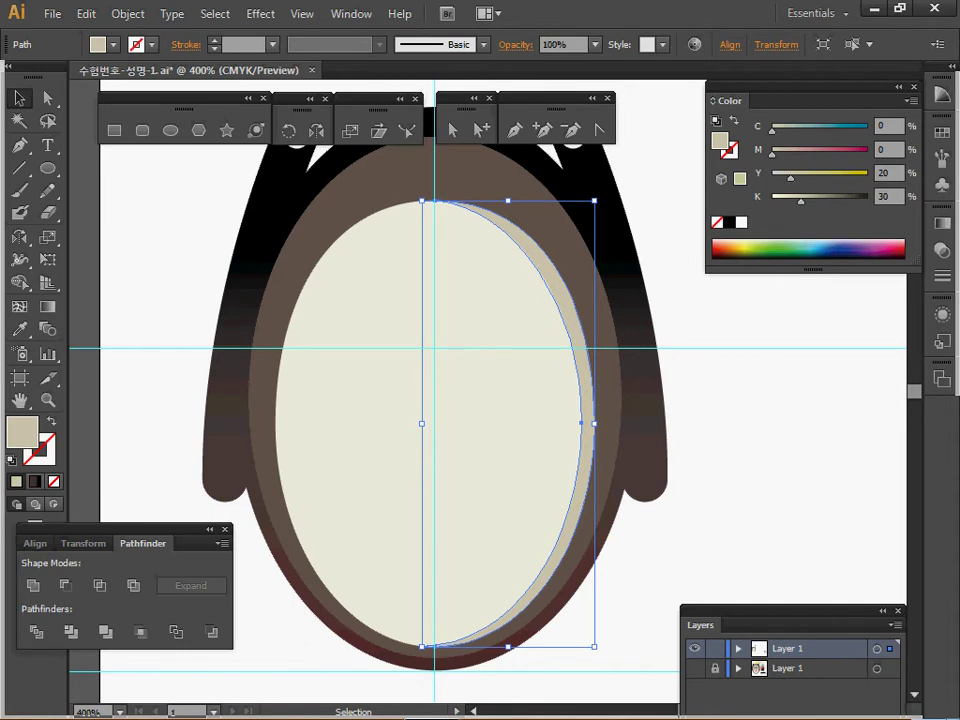
{"action": "key", "text": "ctrl+shift+a"}
{"action": "key", "text": "ctrl+s"}
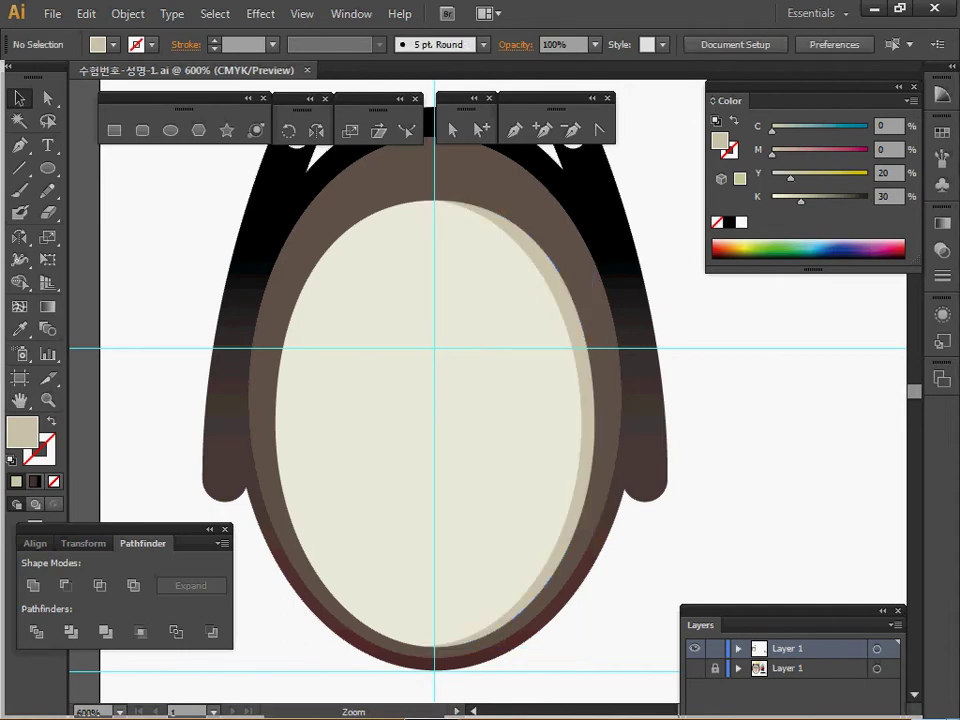
Step: Switch the drawing layer to Outline view and show the reference layer's outlines around the left eye and eyebrow
{"action": "left_click", "coordinate": [522, 306], "text": "ctrl"}
{"action": "left_click_drag", "start_coordinate": [490, 400], "coordinate": [554, 310]}
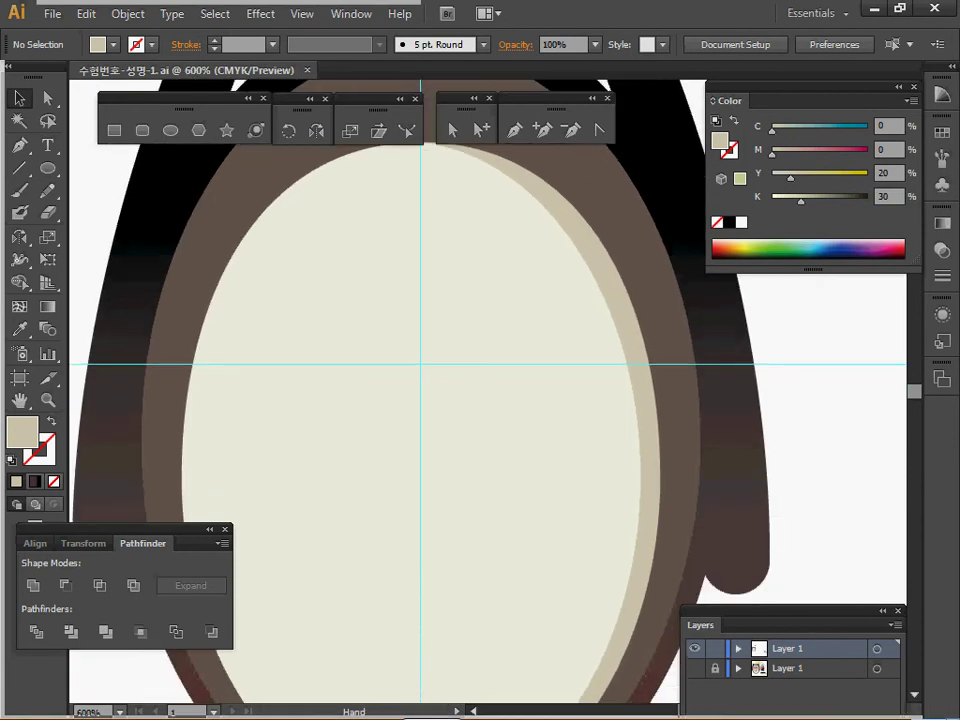
{"action": "left_click_drag", "start_coordinate": [490, 400], "coordinate": [505, 374]}
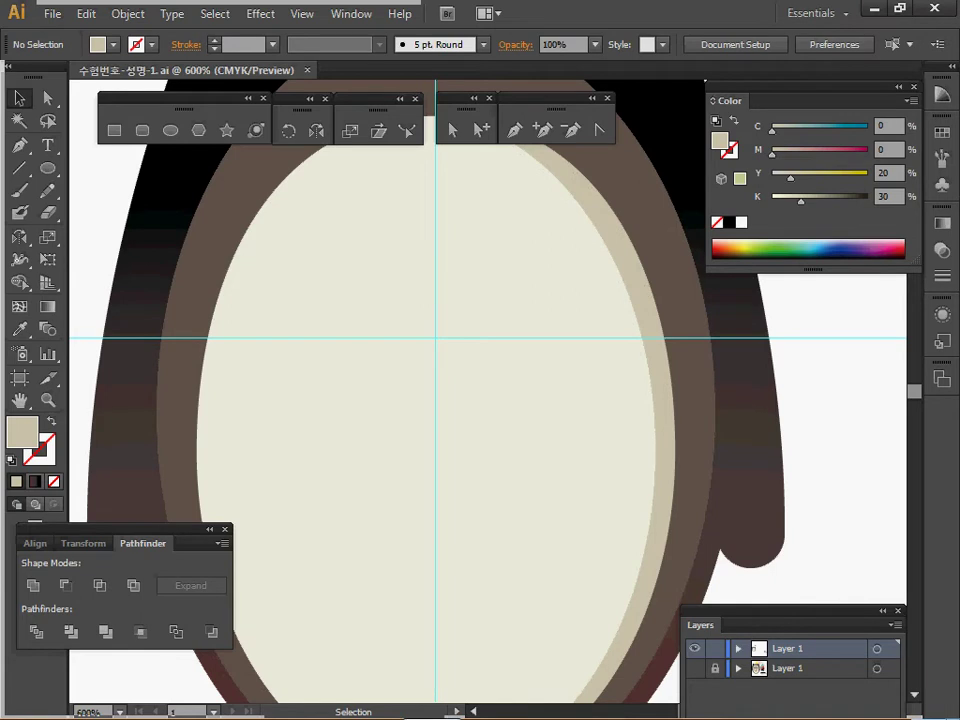
{"action": "left_click_drag", "start_coordinate": [790, 611], "coordinate": [779, 469]}
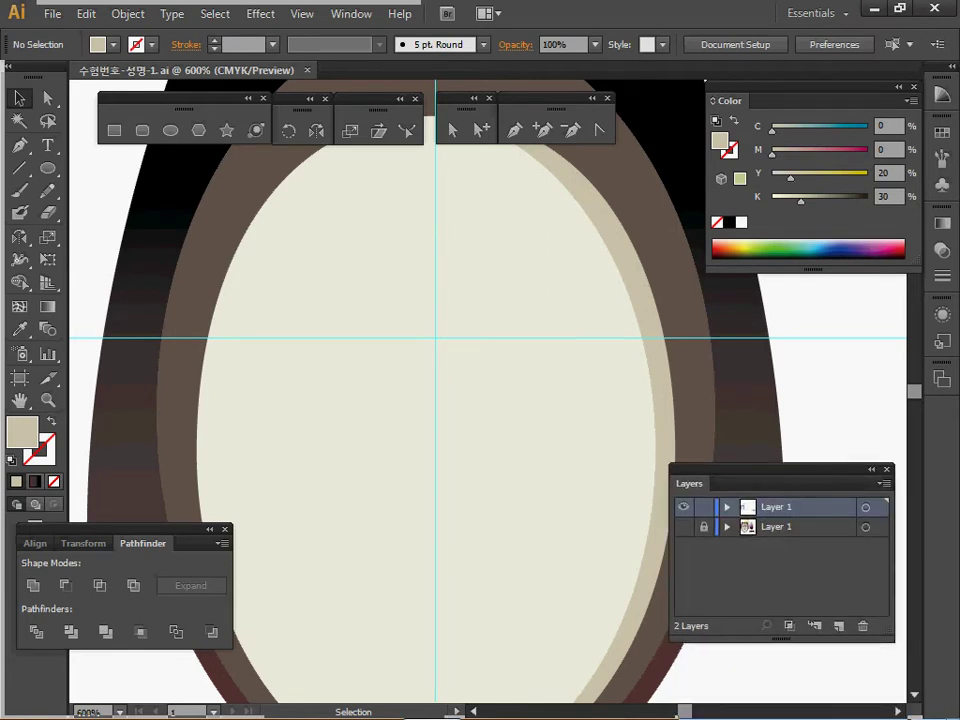
{"action": "left_click", "coordinate": [683, 507], "text": "ctrl"}
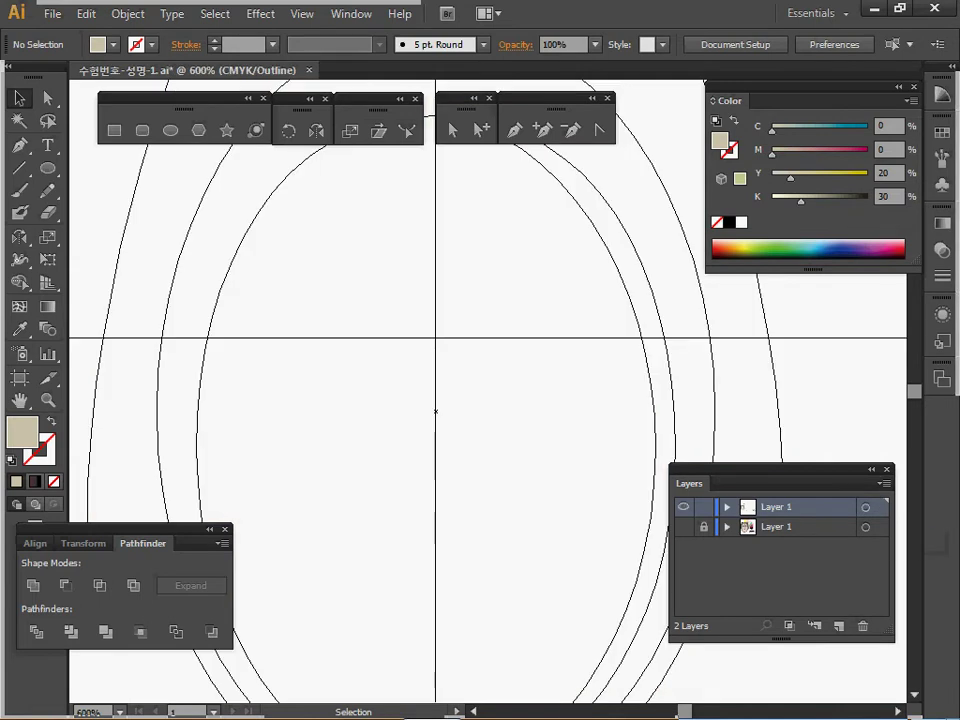
{"action": "left_click", "coordinate": [683, 527]}
{"action": "left_click", "coordinate": [347, 320], "text": "ctrl"}
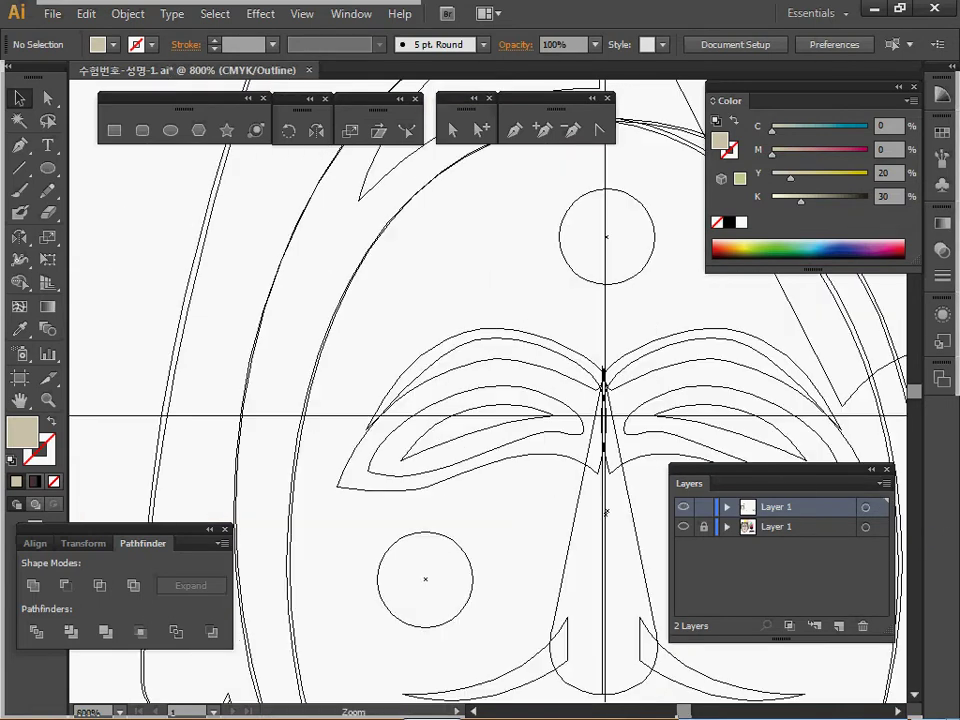
Step: Trace the lower edge of the left eye shadow with the Pen tool, from the inner corner beside the nose to the outer tip
{"action": "left_click", "coordinate": [565, 394], "text": "ctrl"}
{"action": "left_click_drag", "start_coordinate": [565, 394], "coordinate": [460, 327]}
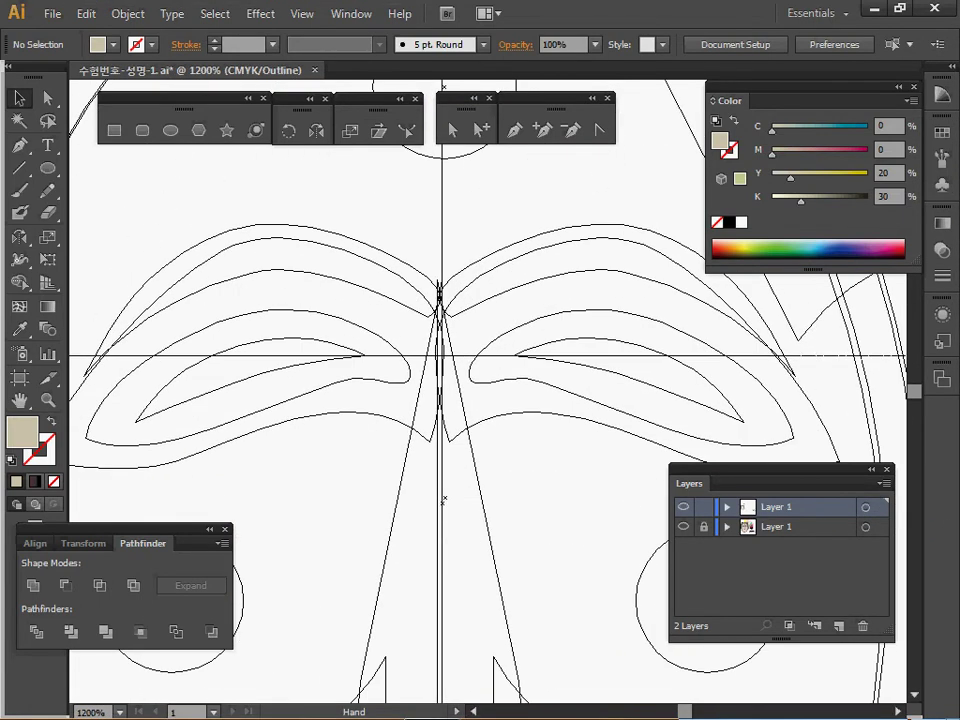
{"action": "left_click", "coordinate": [20, 146]}
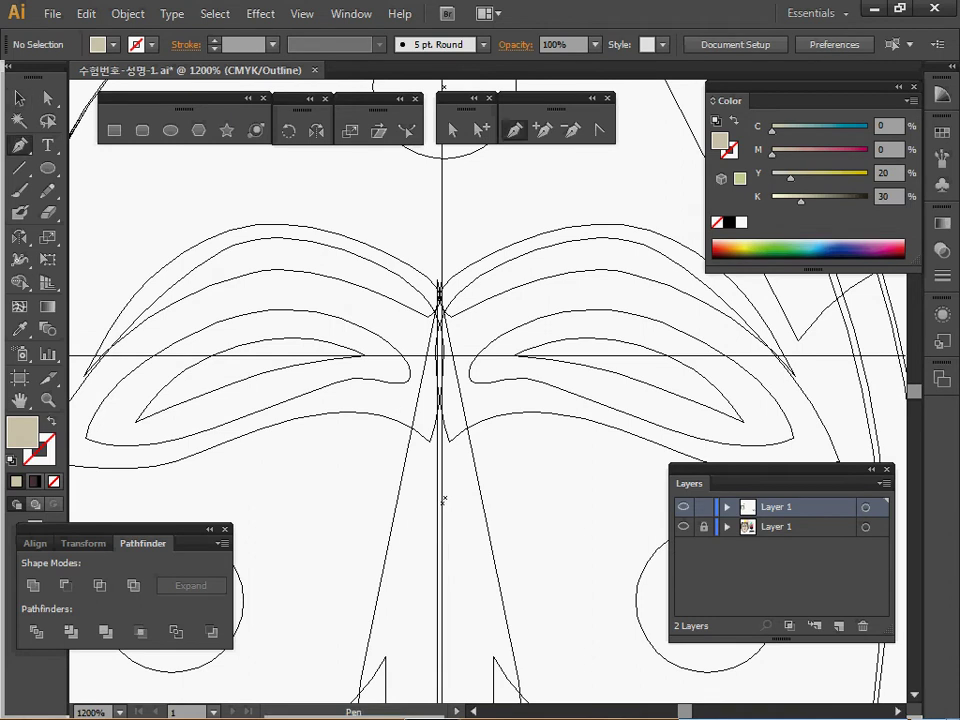
{"action": "left_click", "coordinate": [430, 441]}
{"action": "left_click_drag", "start_coordinate": [430, 441], "coordinate": [565, 419]}
{"action": "left_click_drag", "start_coordinate": [495, 390], "coordinate": [445, 387]}
{"action": "left_click_drag", "start_coordinate": [315, 440], "coordinate": [279, 451]}
{"action": "left_click", "coordinate": [174, 438]}
Step: Continue the eye shadow path along its upper edge under the eyebrow and close it at the inner corner beside the nose
{"action": "left_click_drag", "start_coordinate": [290, 289], "coordinate": [357, 259]}
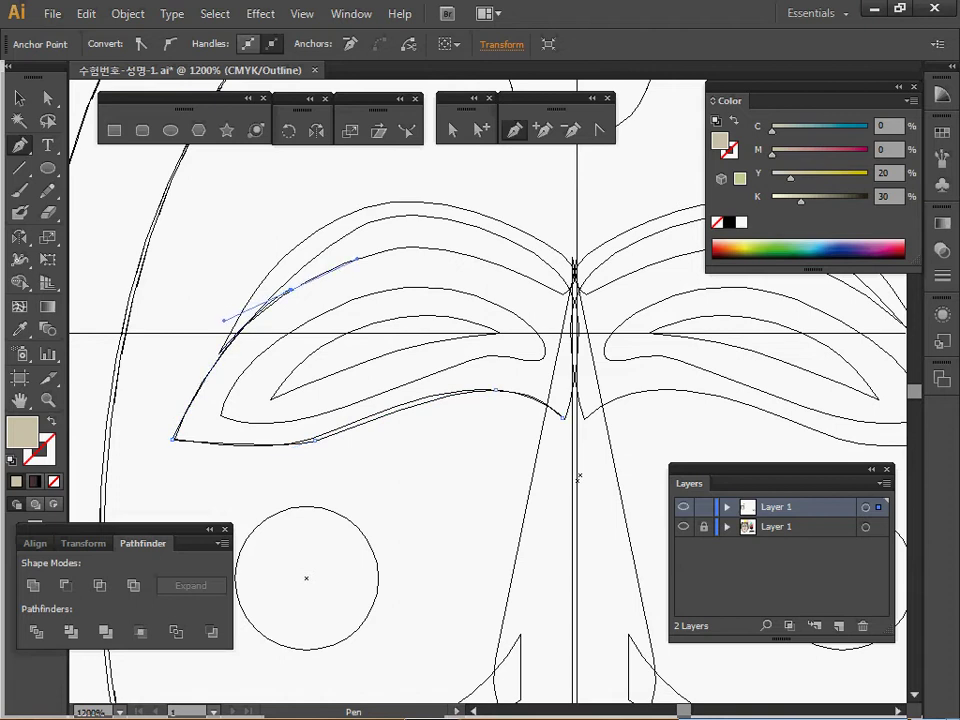
{"action": "left_click_drag", "start_coordinate": [564, 292], "coordinate": [697, 380]}
{"action": "left_click", "coordinate": [564, 294]}
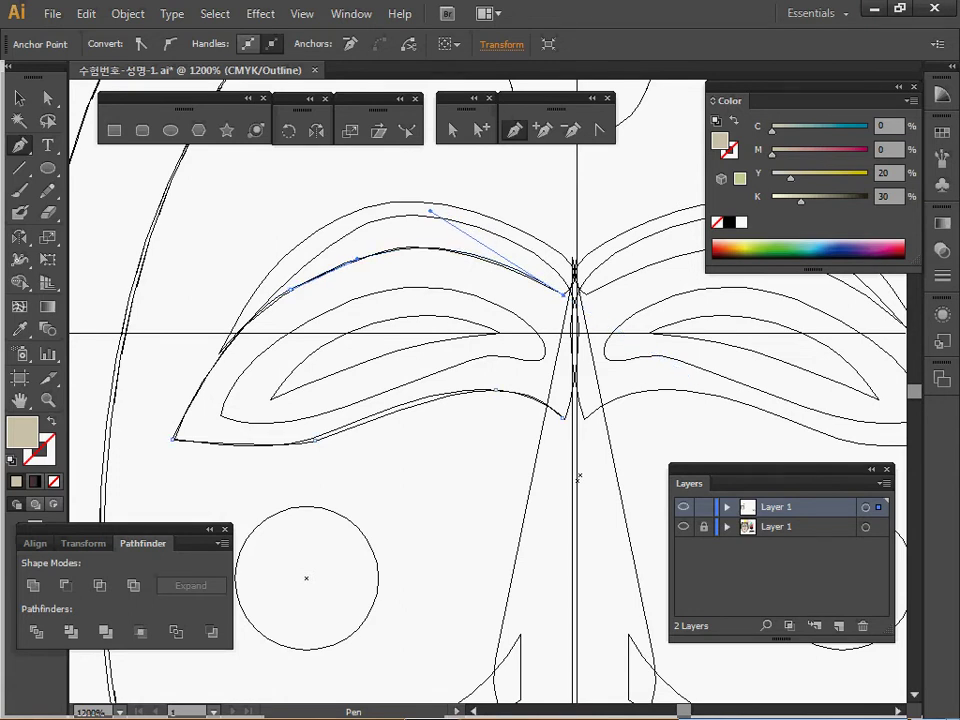
{"action": "left_click_drag", "start_coordinate": [563, 417], "coordinate": [531, 472]}
{"action": "left_click_drag", "start_coordinate": [594, 362], "coordinate": [586, 347]}
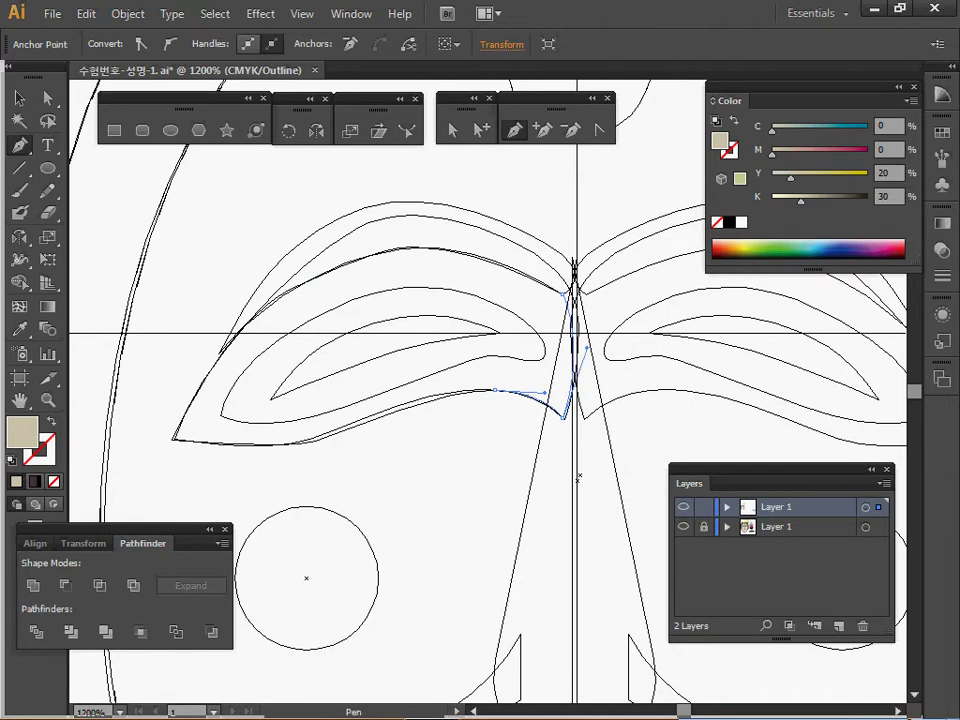
{"action": "left_click_drag", "start_coordinate": [540, 487], "coordinate": [540, 487]}
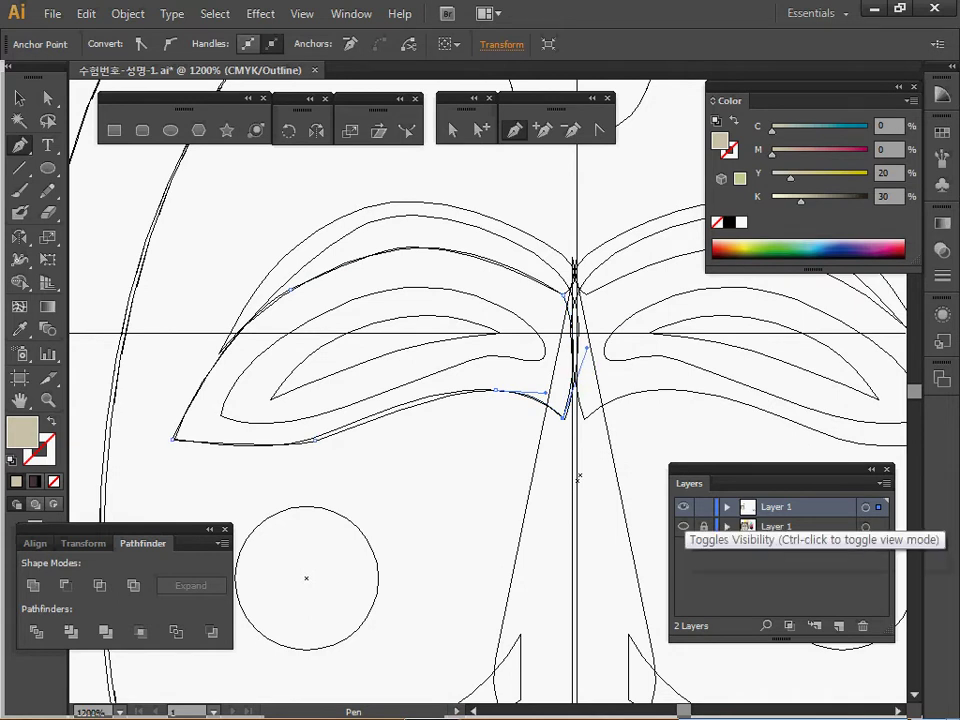
Step: Hide the drawing layer, switch the document to Preview and unlock the reference layer
{"action": "left_click", "coordinate": [683, 507], "text": "ctrl"}
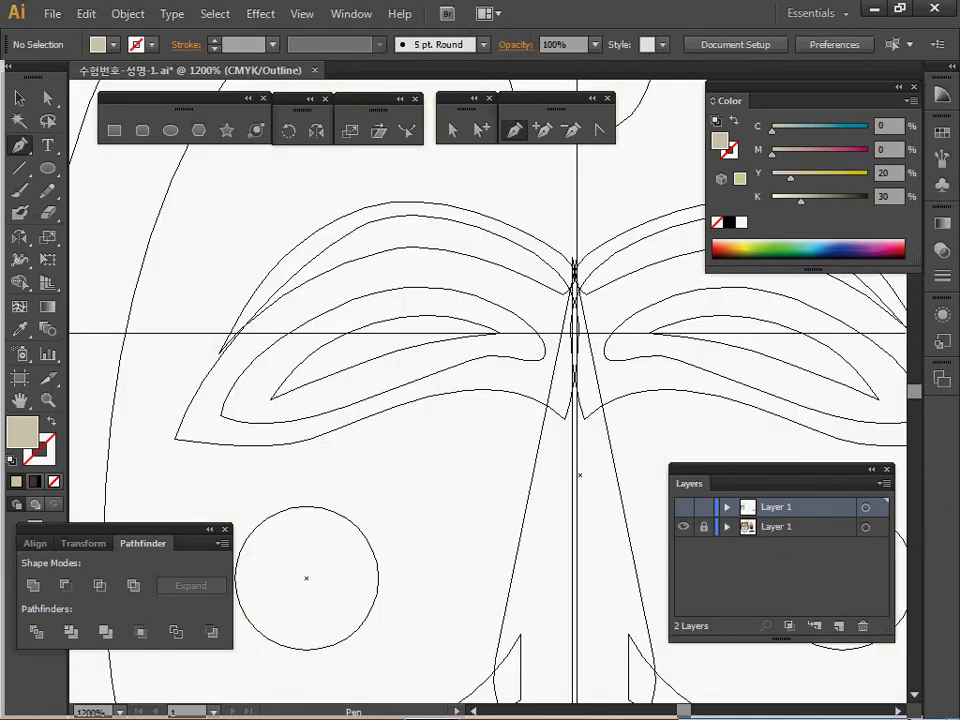
{"action": "key", "text": "ctrl+y"}
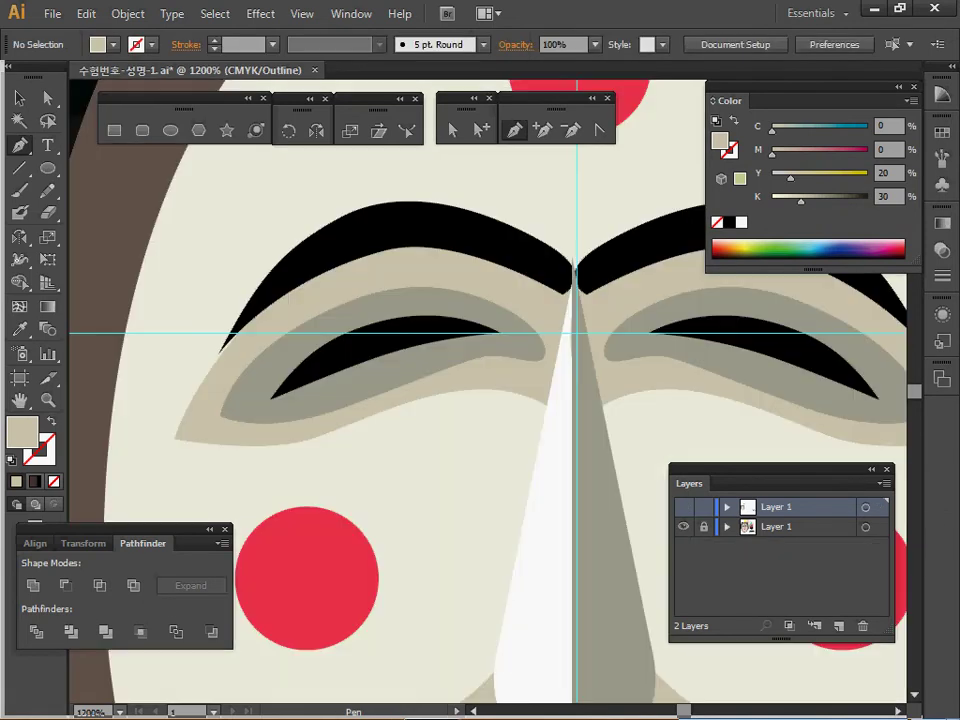
{"action": "left_click", "coordinate": [704, 527]}
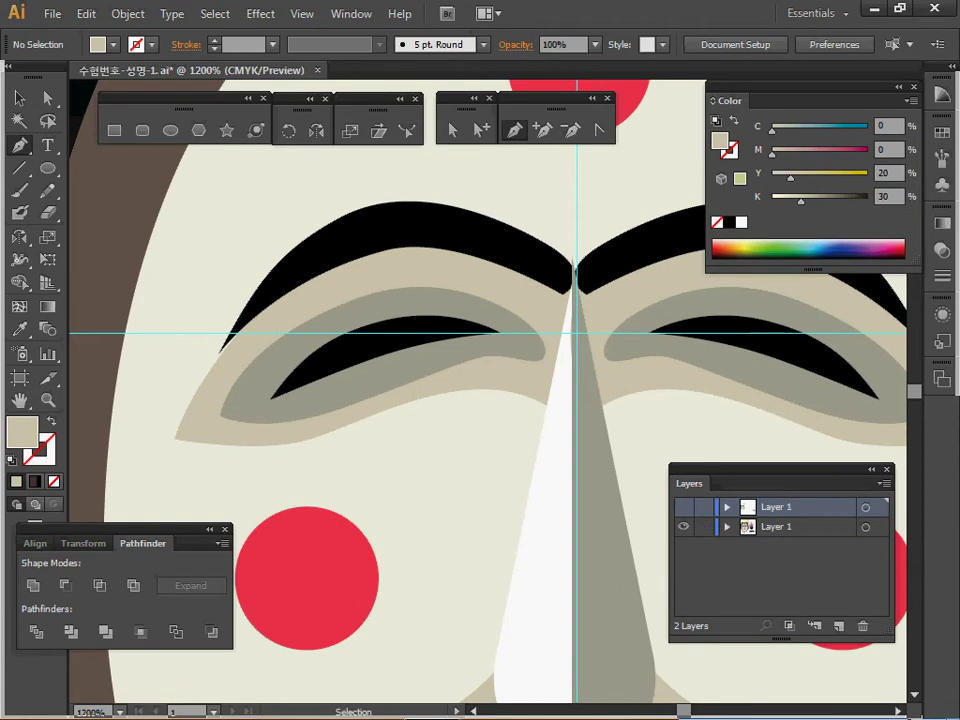
Step: Select the reference's left eye shapes, eye shadow, eyebrow, smile line and white nose half together
{"action": "left_click", "coordinate": [508, 343], "text": "ctrl"}
{"action": "left_click", "coordinate": [430, 332], "text": "ctrl+shift"}
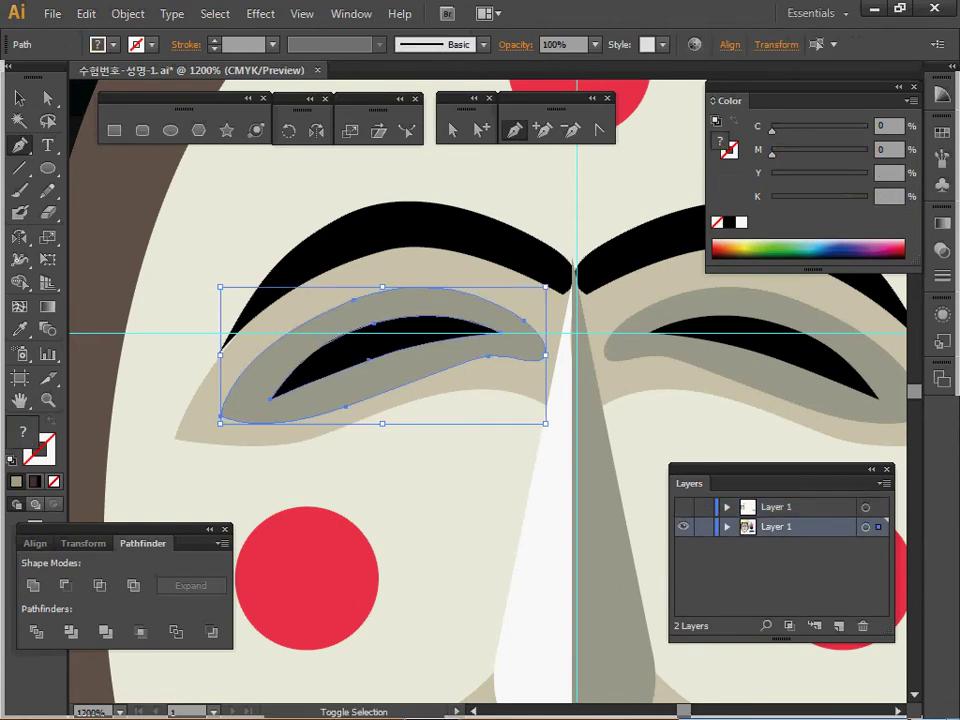
{"action": "left_click", "coordinate": [445, 271], "text": "ctrl+shift"}
{"action": "left_click", "coordinate": [448, 232], "text": "ctrl+shift"}
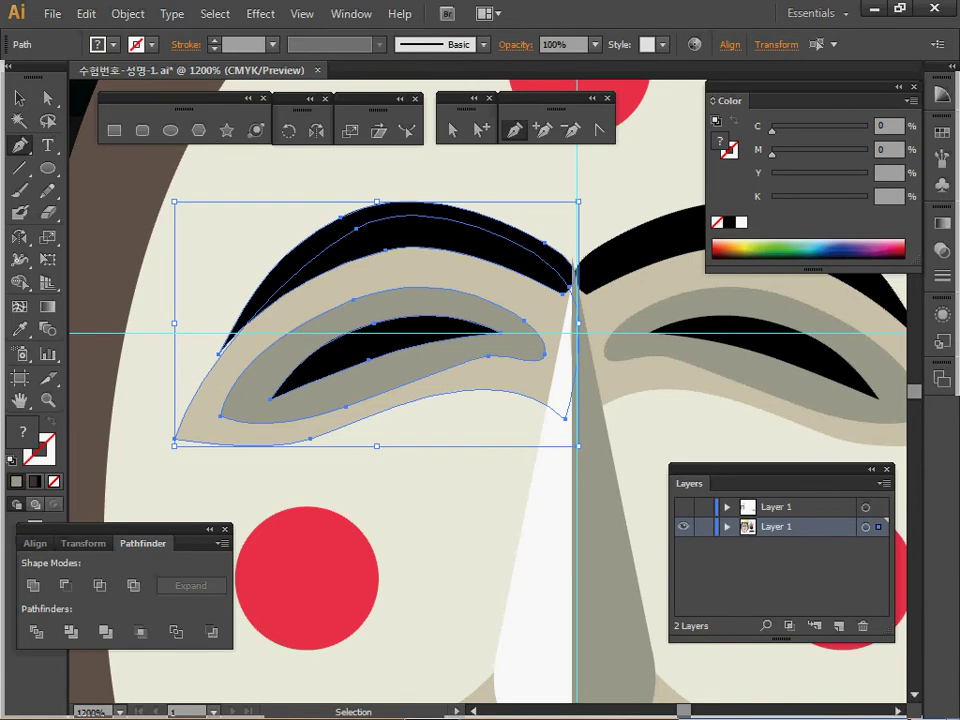
{"action": "left_click", "coordinate": [450, 320], "text": "ctrl+alt"}
{"action": "left_click_drag", "start_coordinate": [450, 320], "coordinate": [432, 156]}
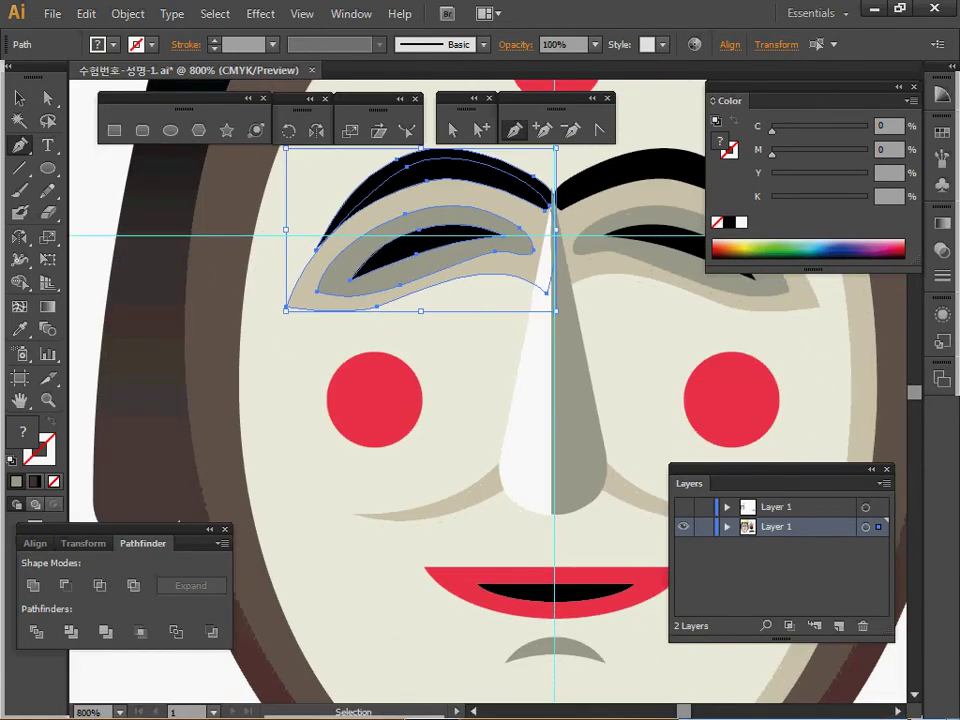
{"action": "left_click", "coordinate": [460, 499], "text": "ctrl+shift"}
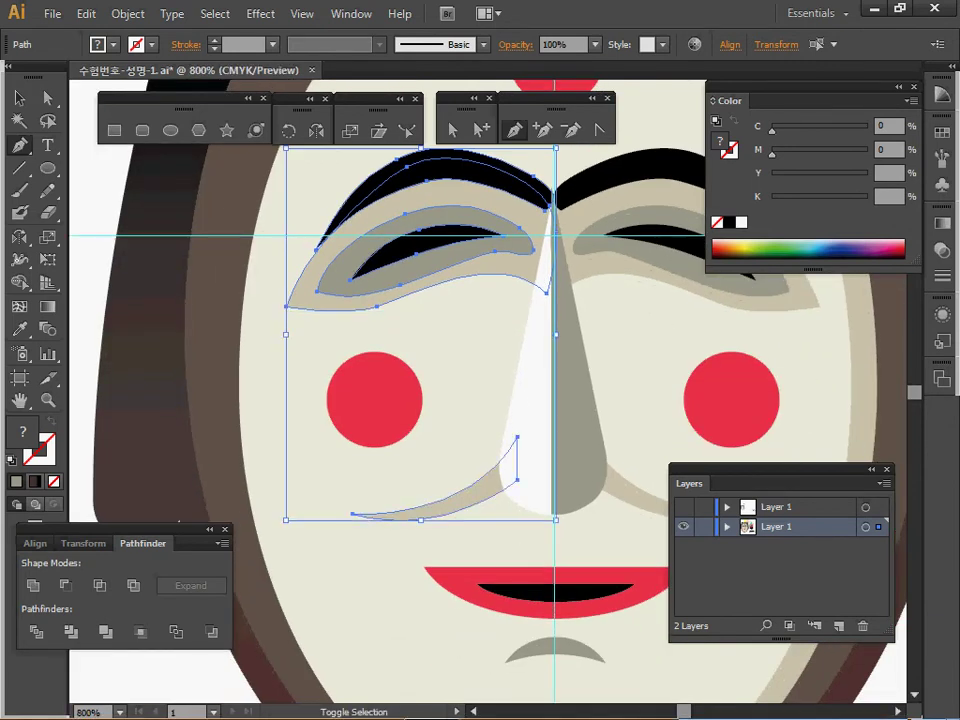
{"action": "left_click", "coordinate": [531, 420], "text": "ctrl+shift"}
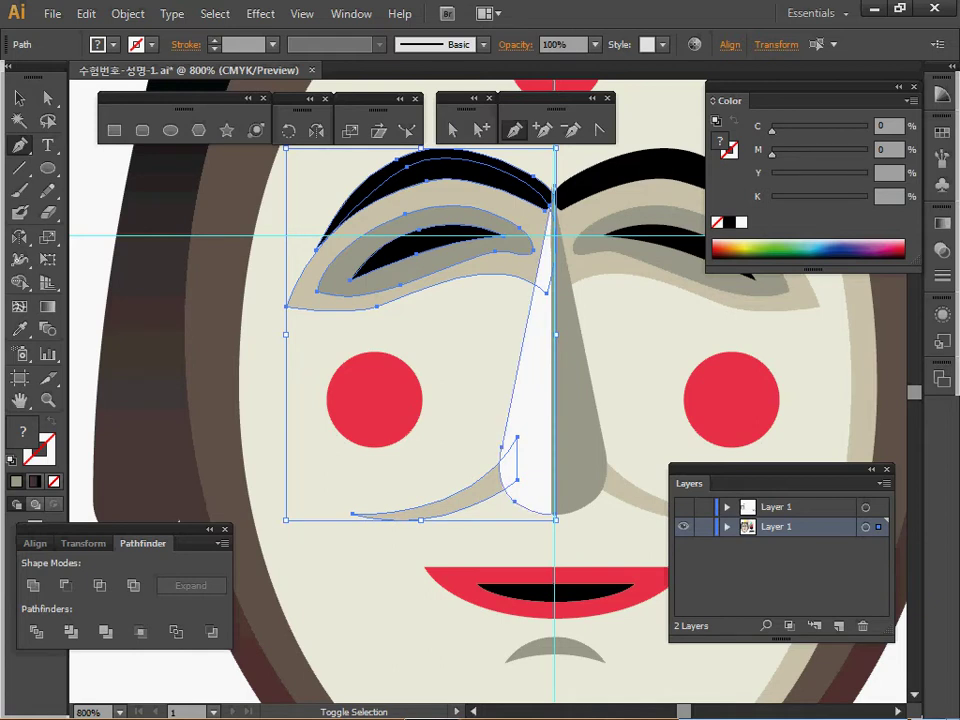
Step: Examine up close how the selected smile line and white nose half overlap at the nose tip
{"action": "left_click_drag", "start_coordinate": [549, 408], "coordinate": [571, 478]}
{"action": "left_click", "coordinate": [474, 450], "text": "ctrl+alt"}
{"action": "left_click", "coordinate": [474, 450], "text": "ctrl+alt"}
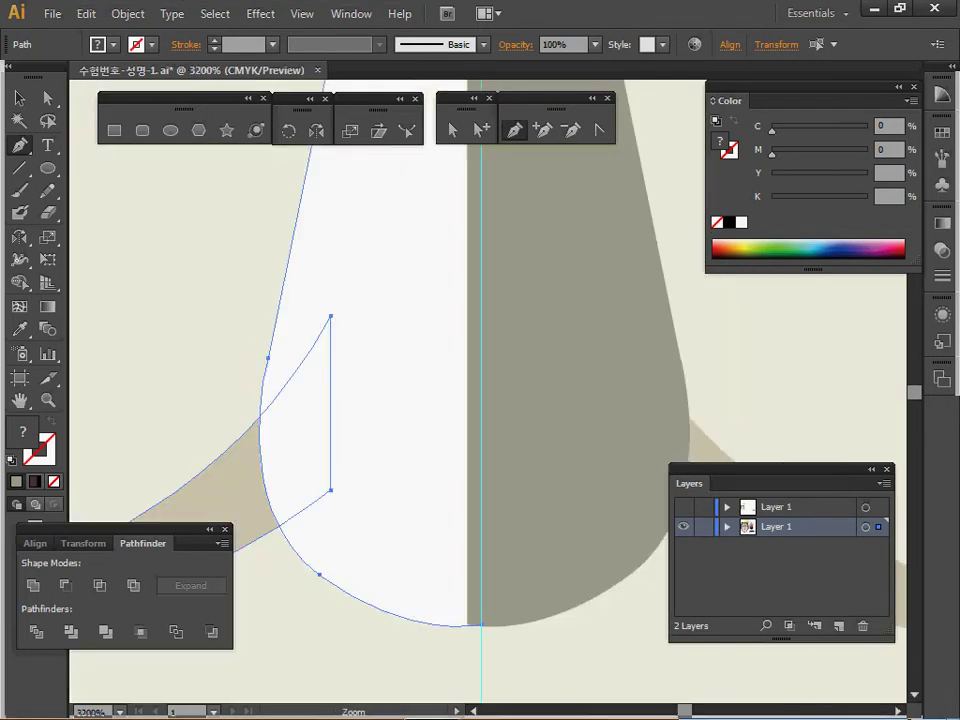
{"action": "left_click", "coordinate": [466, 466], "text": "ctrl+alt"}
{"action": "left_click", "coordinate": [464, 462], "text": "ctrl+alt"}
{"action": "left_click", "coordinate": [464, 462], "text": "ctrl+alt"}
{"action": "left_click", "coordinate": [464, 462], "text": "ctrl+alt"}
{"action": "left_click_drag", "start_coordinate": [464, 440], "coordinate": [458, 634]}
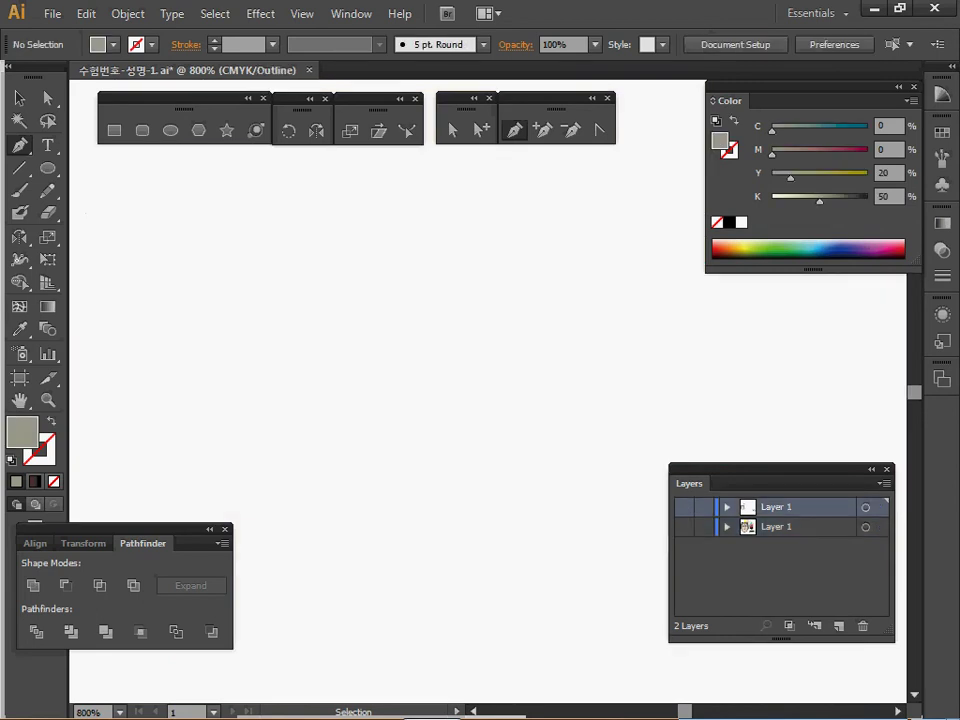
Step: Show the drawing layer in Preview, reveal all hidden facial features on it and save the document
{"action": "left_click", "coordinate": [683, 507]}
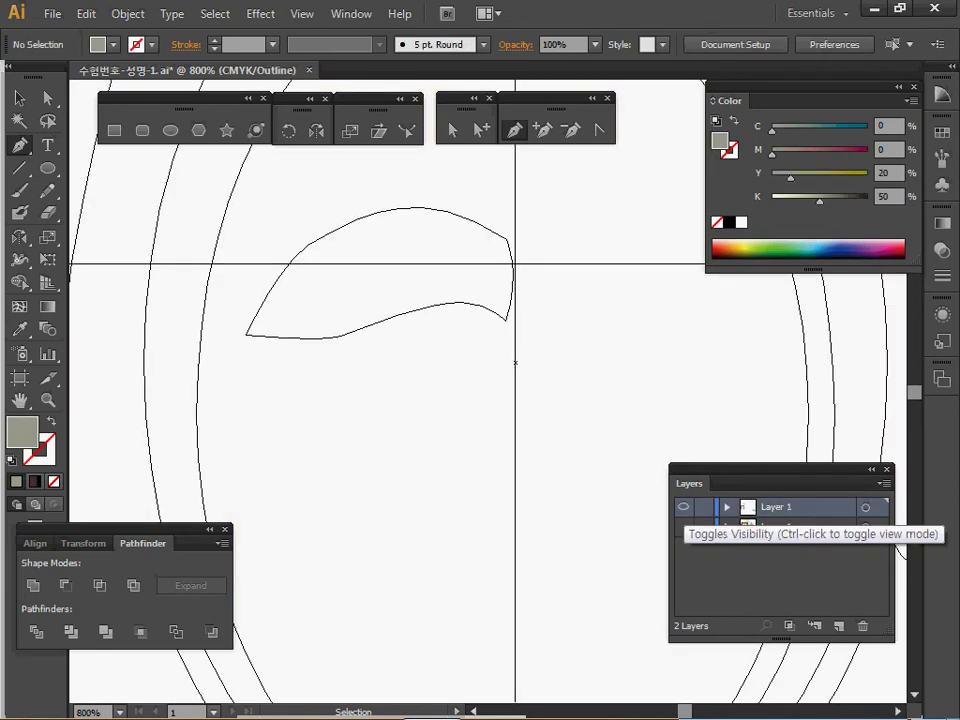
{"action": "key", "text": "ctrl+y"}
{"action": "left_click", "coordinate": [390, 275], "text": "ctrl"}
{"action": "key", "text": "ctrl+3"}
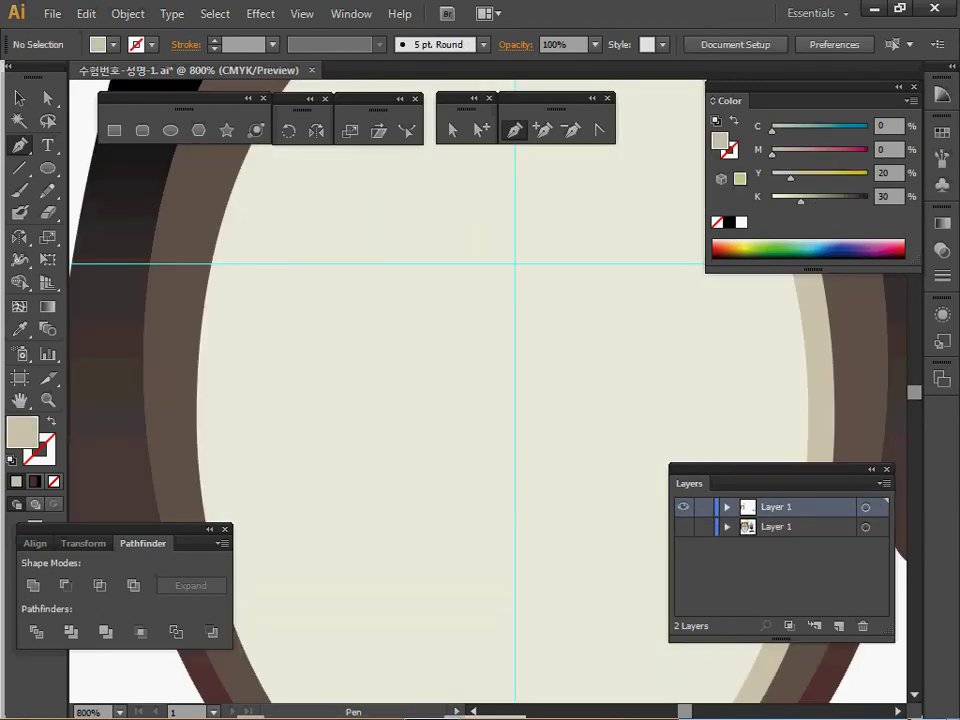
{"action": "key", "text": "ctrl+alt+3"}
{"action": "key", "text": "ctrl+s"}
Step: Give the left nose half the default white fill and 1 pt black stroke
{"action": "left_click", "coordinate": [570, 400], "text": "ctrl"}
{"action": "left_click", "coordinate": [492, 440], "text": "ctrl"}
{"action": "key", "text": "x"}
{"action": "key", "text": "d"}
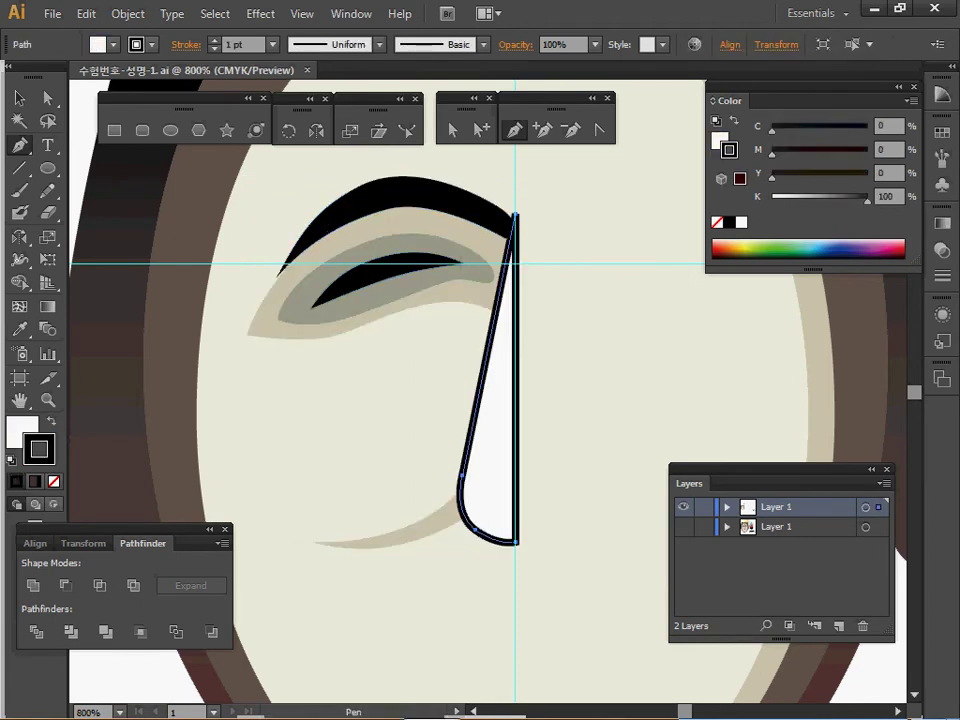
Step: Create a 4.5 × 4.5 mm circle and centre it on the vertical guide at the forehead
{"action": "left_click", "coordinate": [508, 511], "text": "ctrl+alt"}
{"action": "left_click_drag", "start_coordinate": [508, 511], "coordinate": [506, 624]}
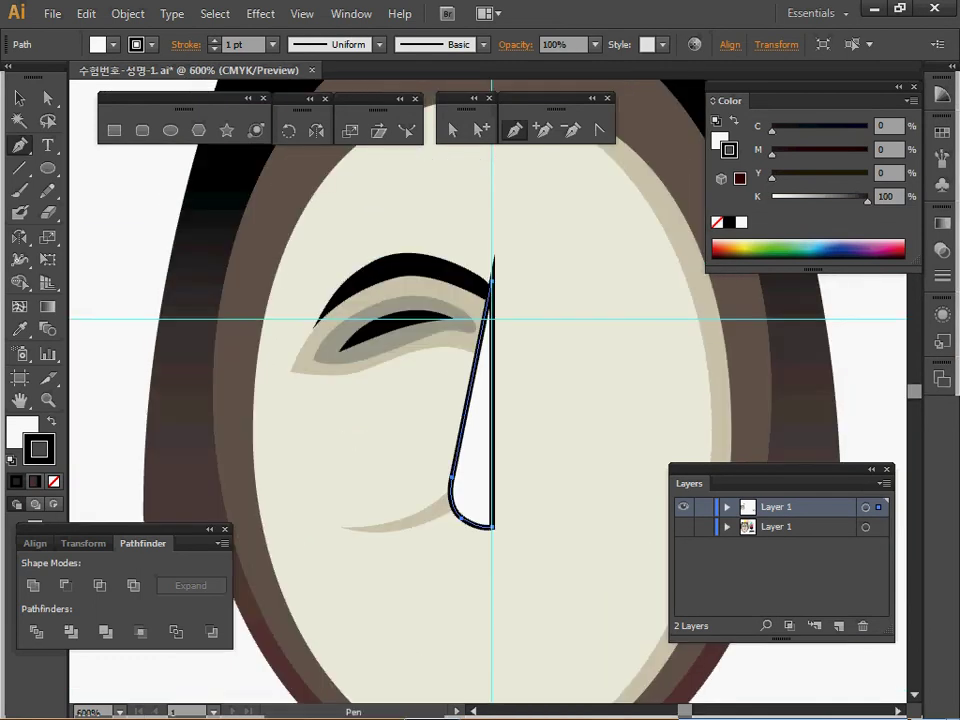
{"action": "left_click_drag", "start_coordinate": [508, 500], "coordinate": [493, 534]}
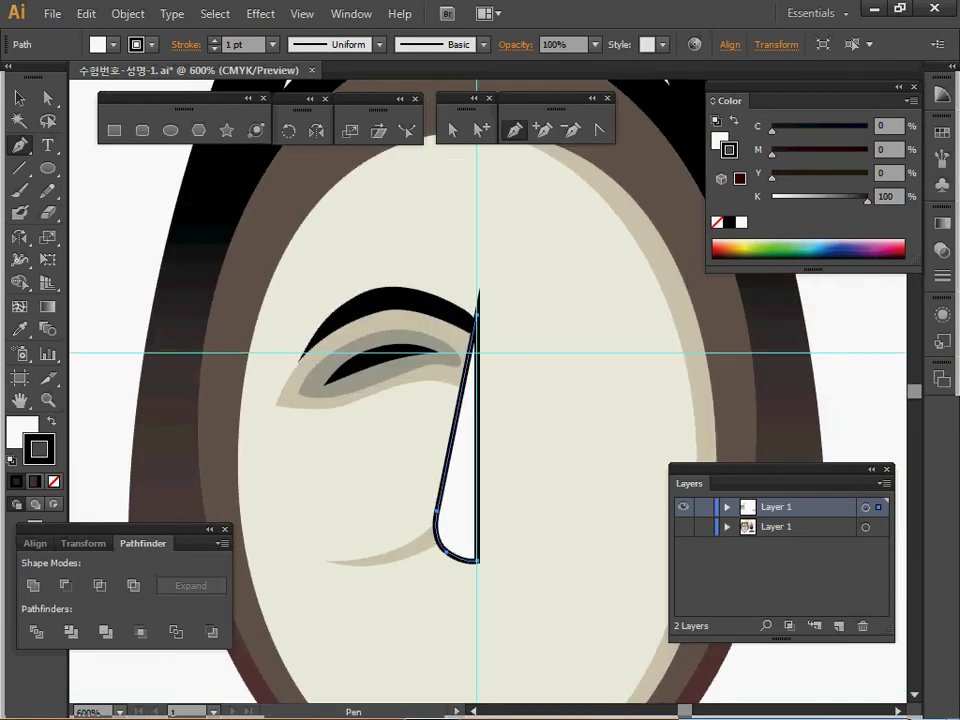
{"action": "left_click_drag", "start_coordinate": [493, 534], "coordinate": [482, 542]}
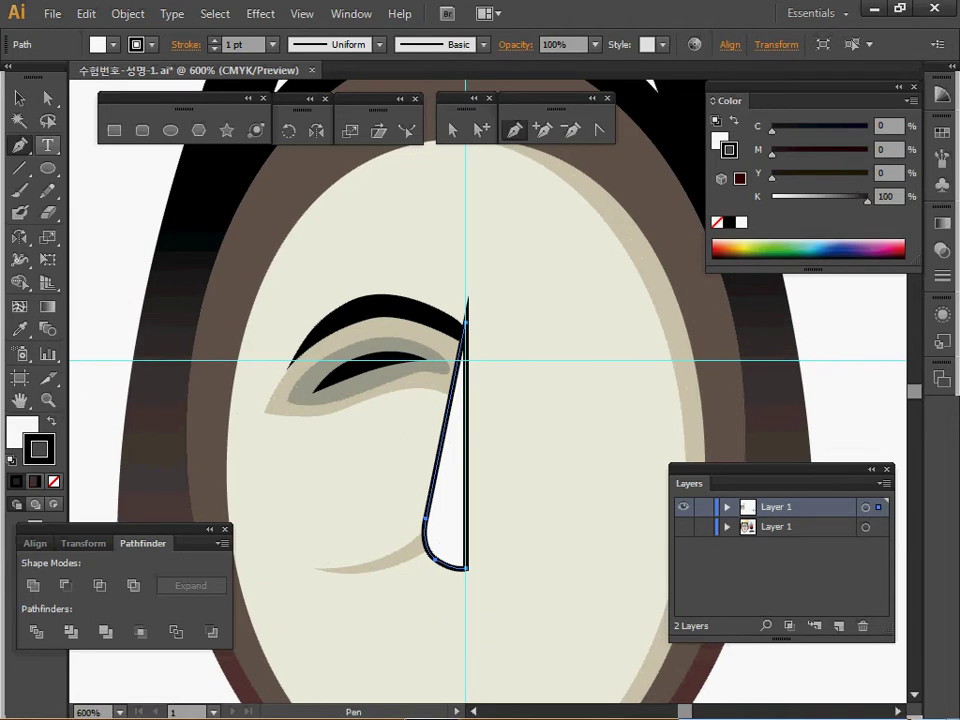
{"action": "key", "text": "l"}
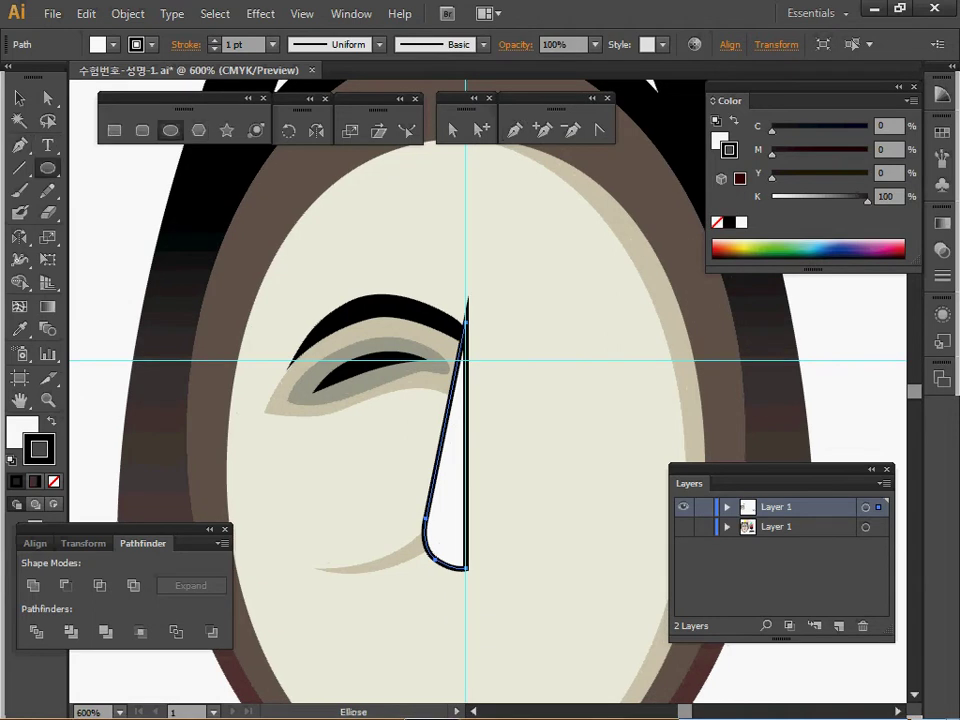
{"action": "left_click", "coordinate": [312, 320]}
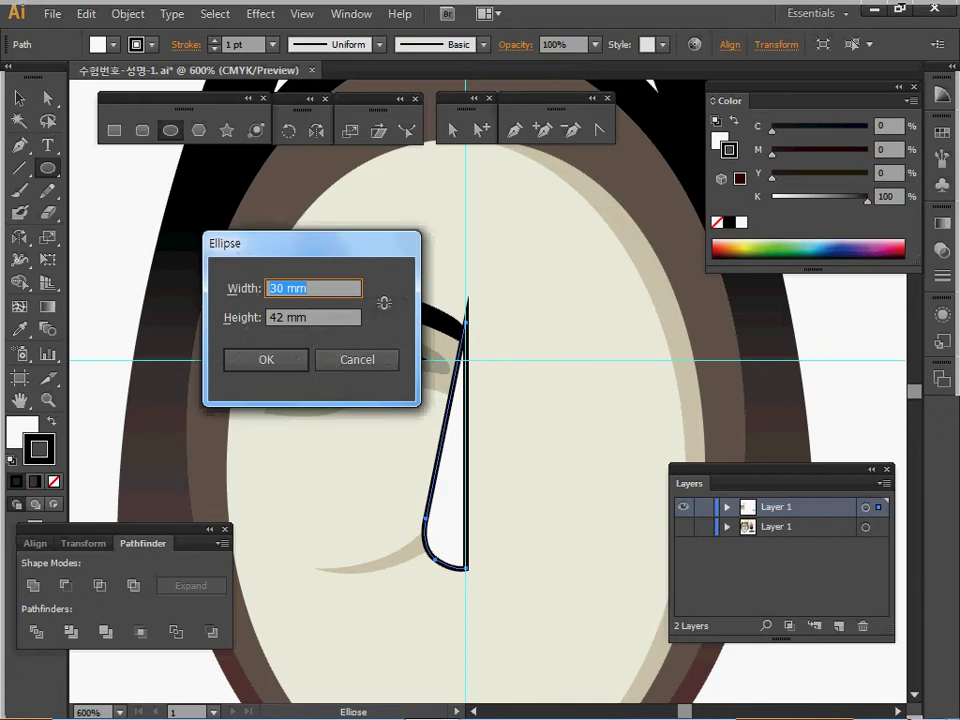
{"action": "type", "text": "4.5"}
{"action": "key", "text": "Tab"}
{"action": "type", "text": "4.5"}
{"action": "key", "text": "Return"}
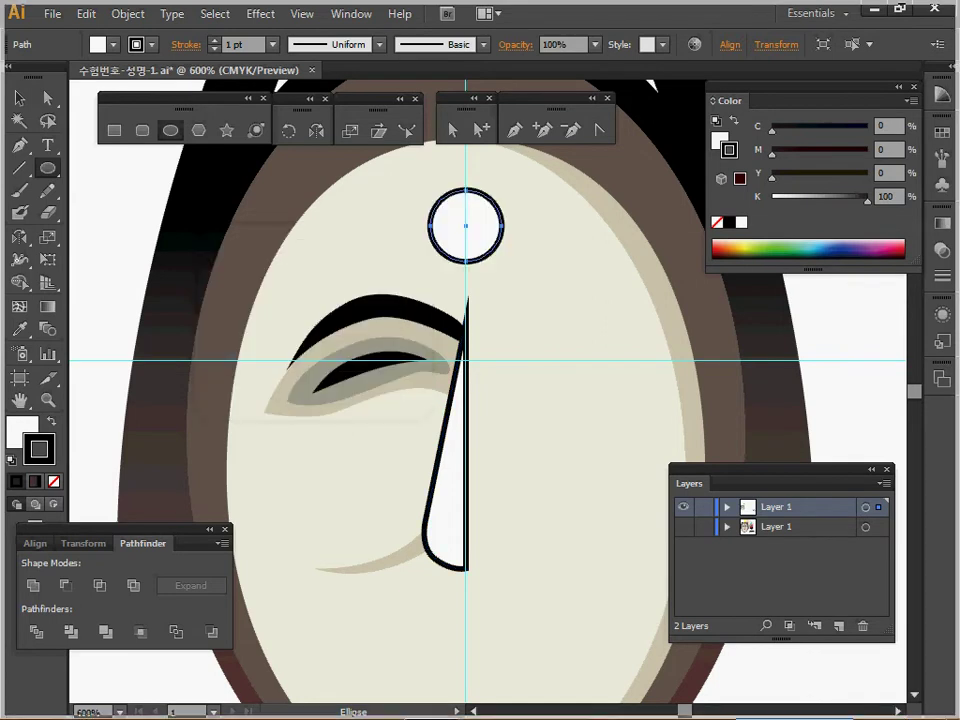
Step: Show the coloured reference beneath the drawing's outlines and apply its forehead dot's red to the new circle with the Eyedropper
{"action": "key", "text": "ctrl+y"}
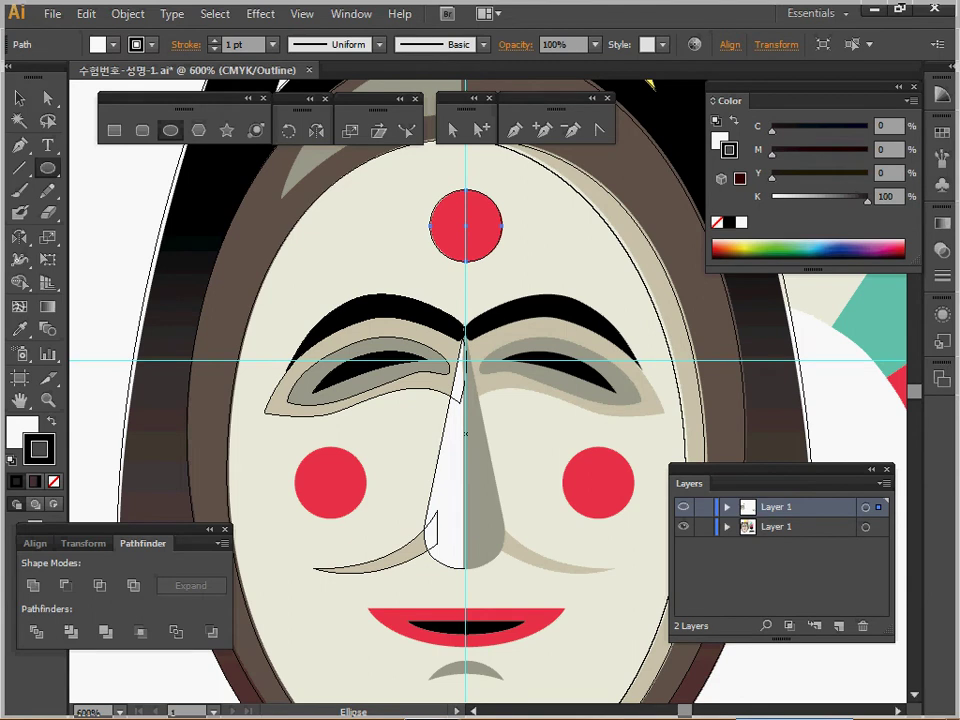
{"action": "key", "text": "i"}
{"action": "left_click", "coordinate": [466, 226]}
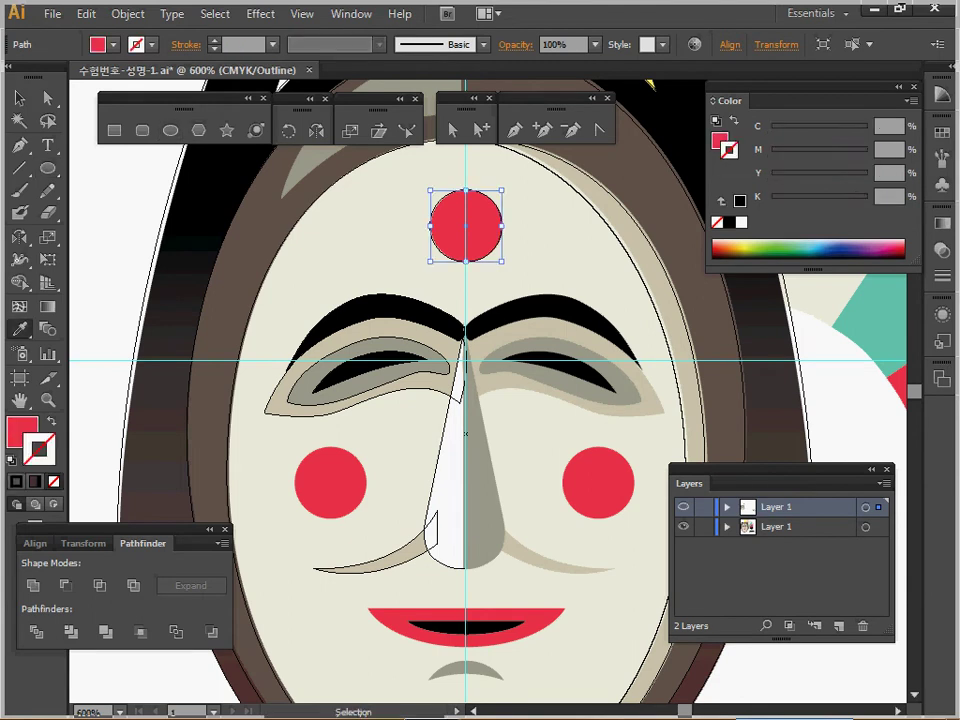
Step: Copy the red circle onto the left cheek, hide the reference layer and return the drawing layer to Preview
{"action": "left_click_drag", "start_coordinate": [466, 226], "coordinate": [330, 483]}
{"action": "left_click", "coordinate": [683, 526]}
{"action": "left_click", "coordinate": [683, 507], "text": "ctrl"}
{"action": "left_click", "coordinate": [552, 471], "text": "ctrl+alt"}
{"action": "left_click_drag", "start_coordinate": [552, 471], "coordinate": [552, 503]}
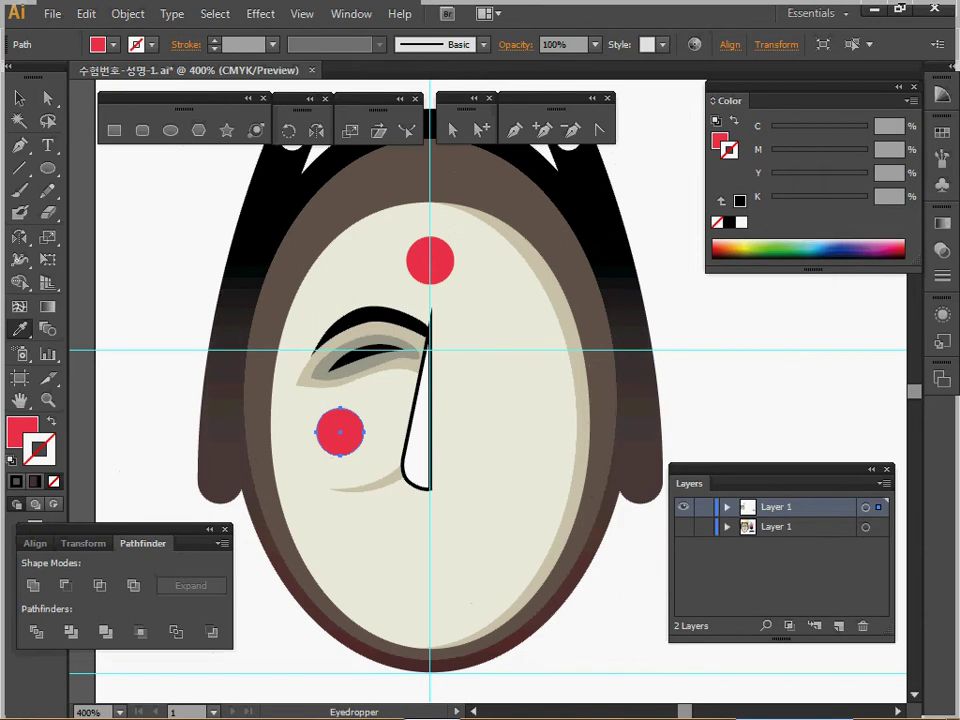
{"action": "left_click_drag", "start_coordinate": [552, 503], "coordinate": [580, 537]}
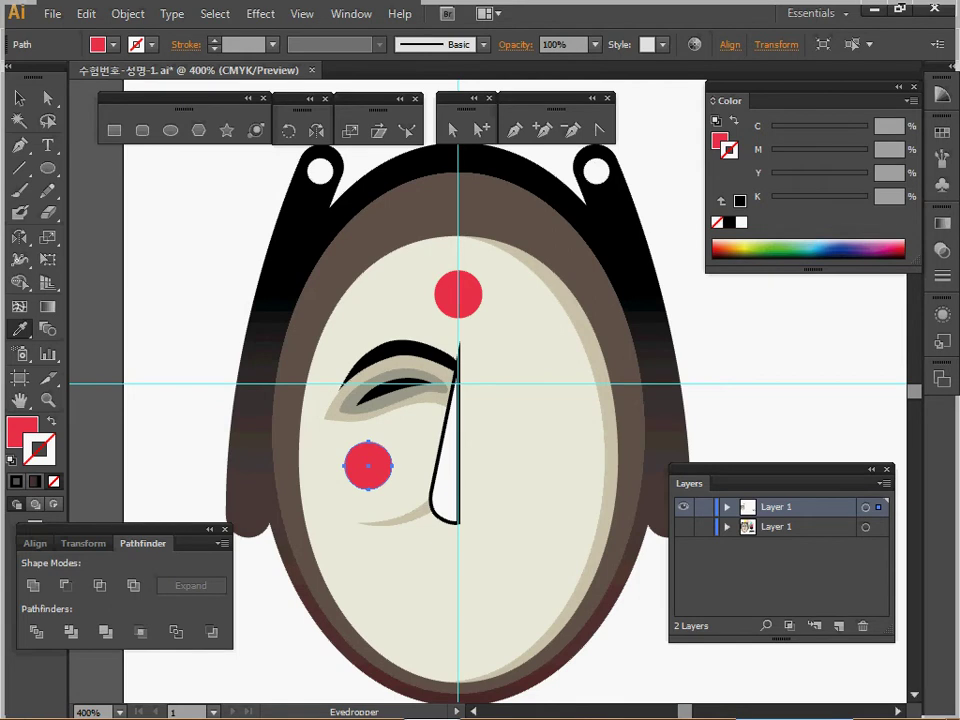
Step: Select the brown oval, the cream face and its side shading, and lock them
{"action": "key", "text": "v"}
{"action": "left_click_drag", "start_coordinate": [246, 180], "coordinate": [396, 298]}
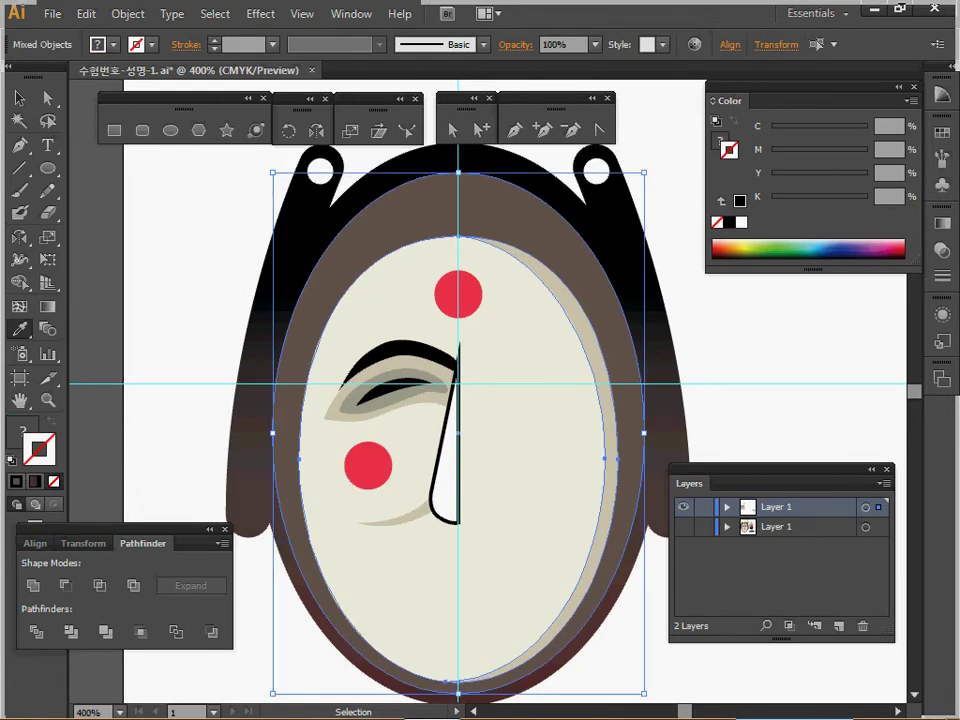
{"action": "key", "text": "ctrl+2"}
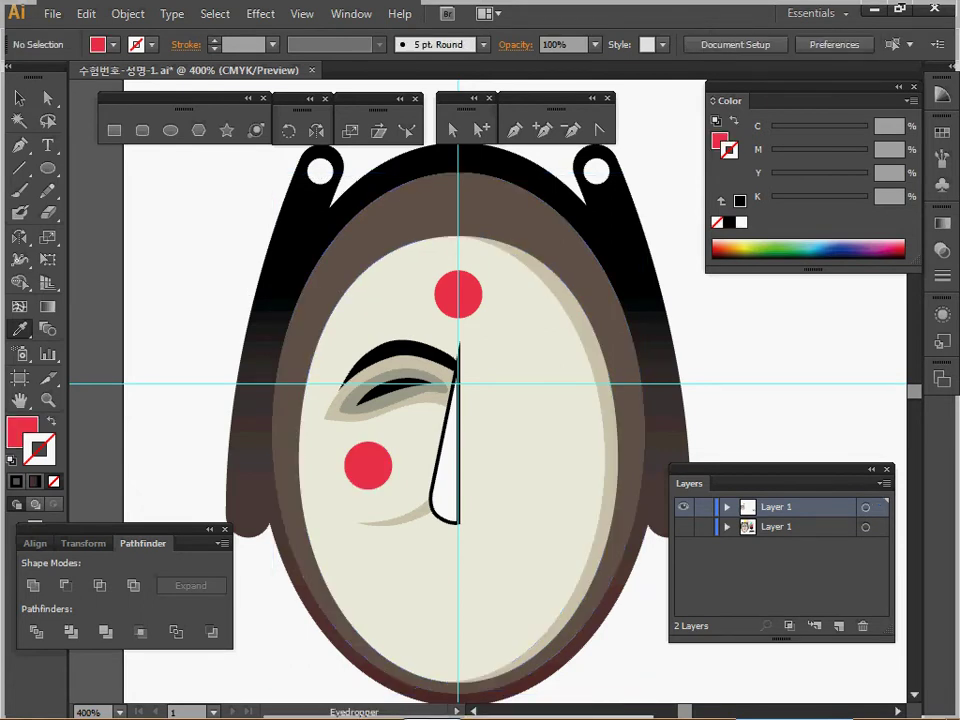
Step: Select the left eyebrow, eye, cheek dot, nose half and smile line and reflect a vertical-axis copy across the centre guide
{"action": "key", "text": "ctrl+y"}
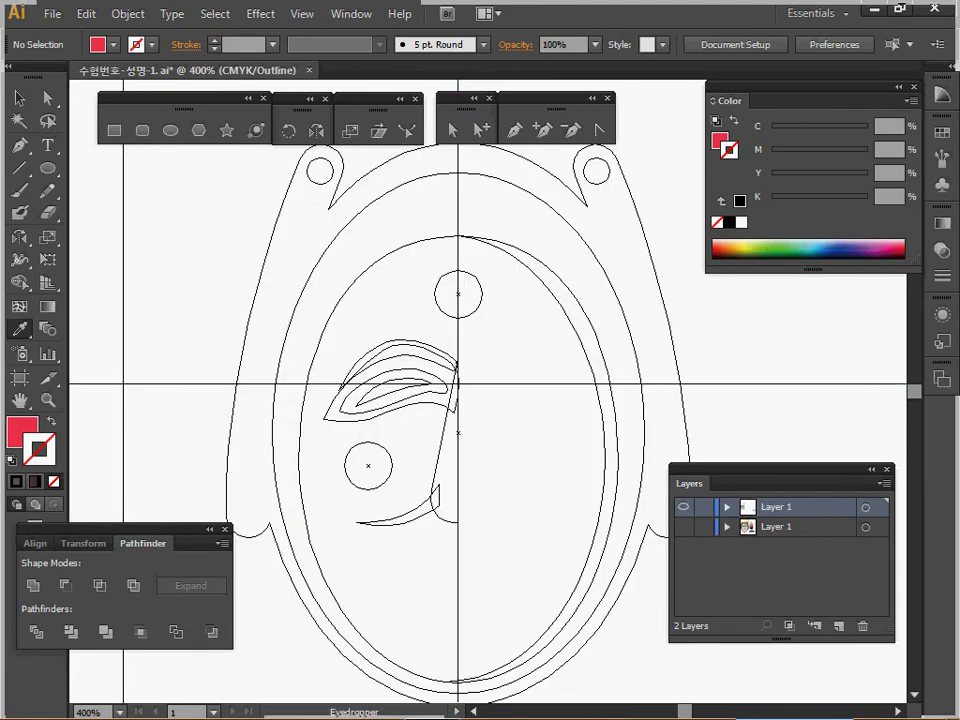
{"action": "left_click_drag", "start_coordinate": [351, 331], "coordinate": [447, 573]}
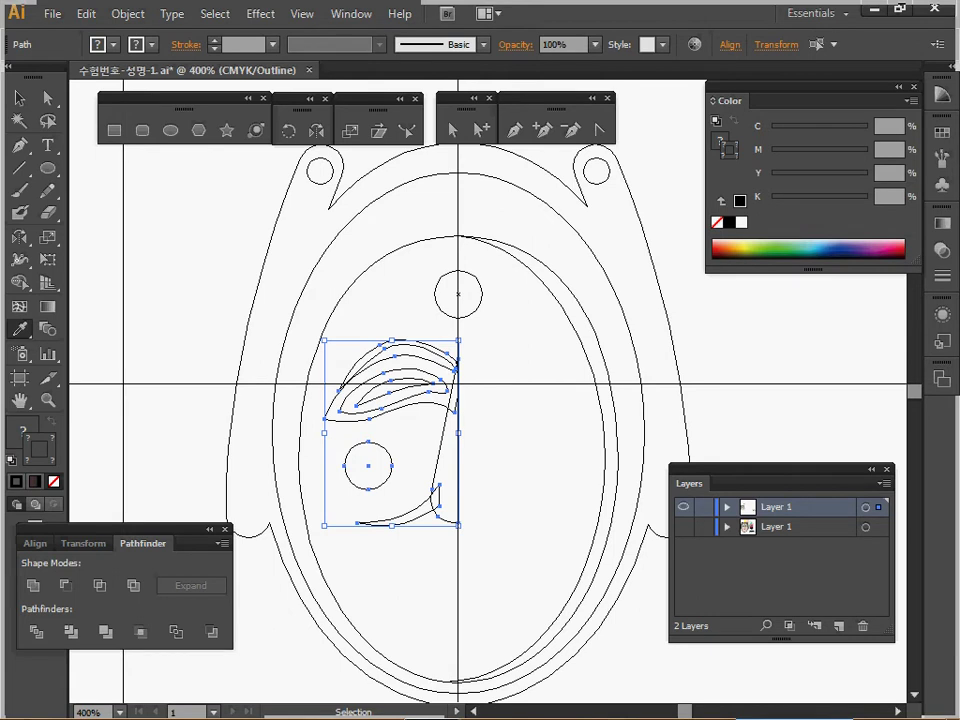
{"action": "key", "text": "i"}
{"action": "key", "text": "v"}
{"action": "key", "text": "ctrl+y"}
{"action": "key", "text": "i"}
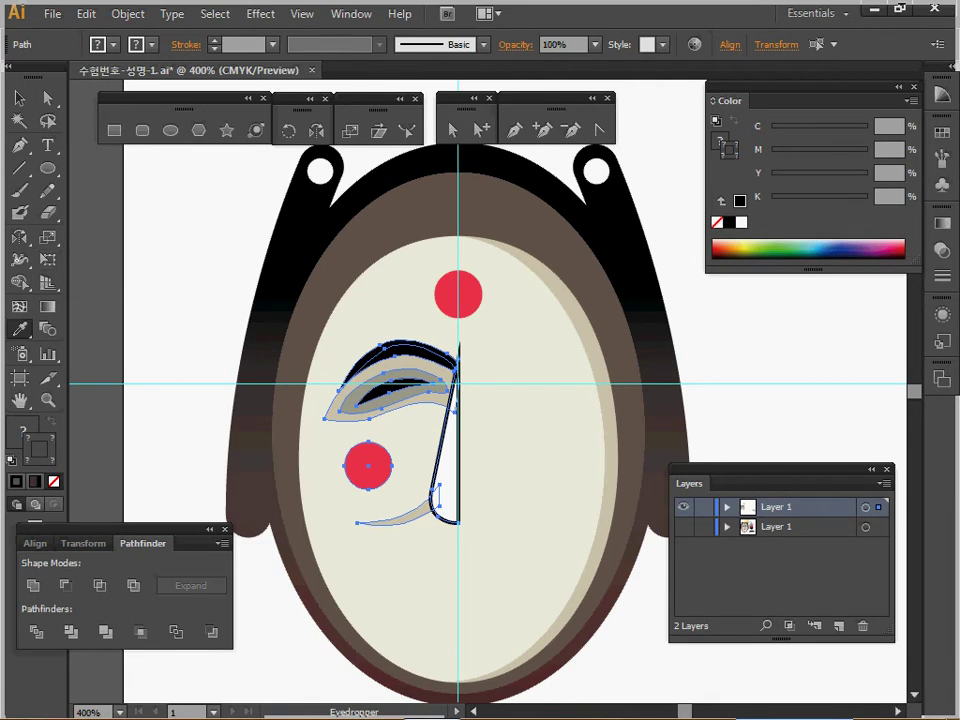
{"action": "key", "text": "o"}
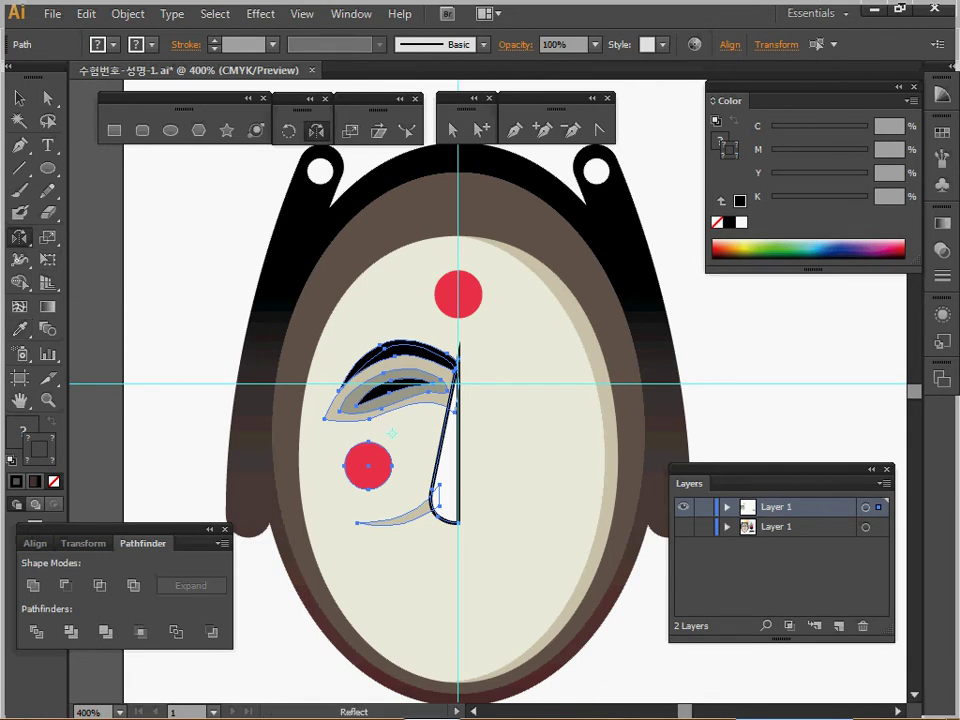
{"action": "left_click", "coordinate": [458, 338], "text": "alt"}
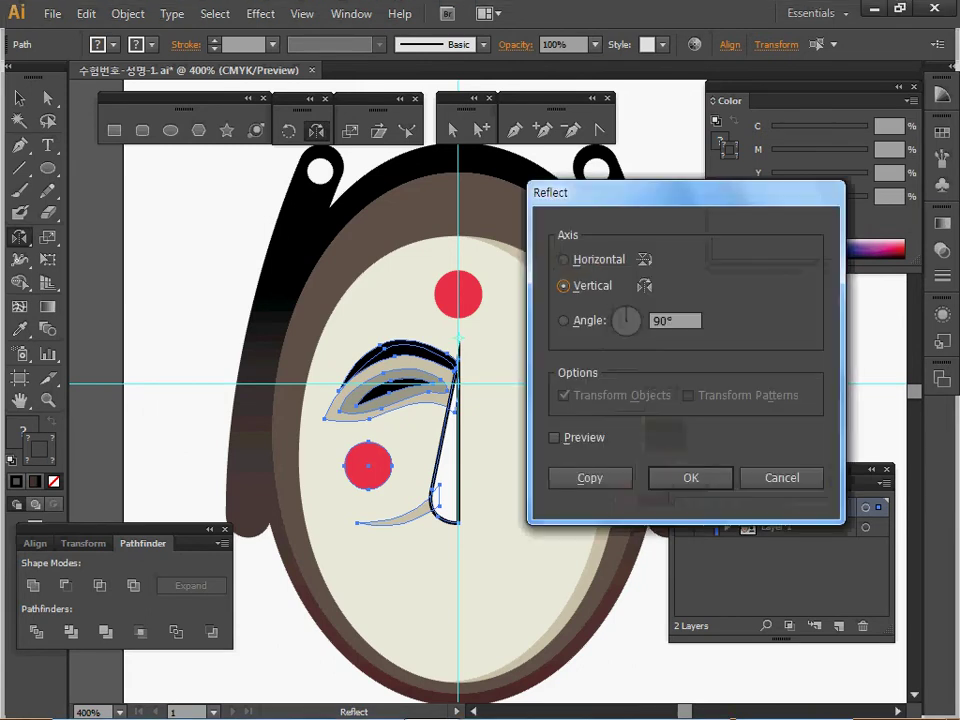
{"action": "left_click", "coordinate": [590, 477]}
{"action": "left_click_drag", "start_coordinate": [590, 477], "coordinate": [544, 397]}
{"action": "key", "text": "v"}
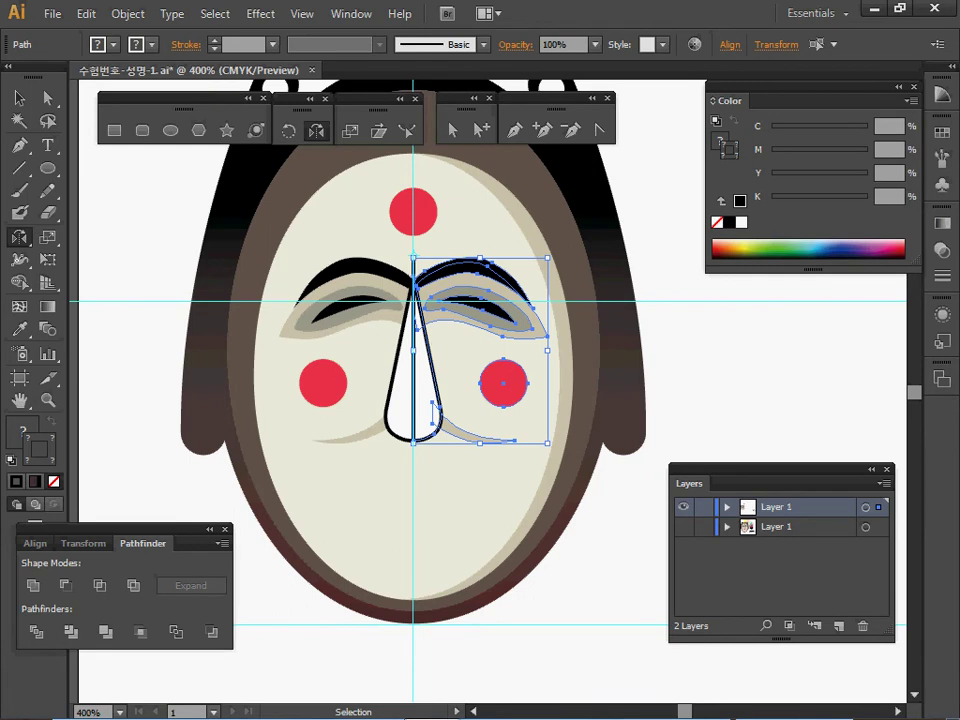
Step: Show the coloured reference beneath the drawing's outlines and apply its strokeless white fill to the left nose half with the Eyedropper
{"action": "key", "text": "ctrl+shift+a"}
{"action": "left_click", "coordinate": [402, 388], "text": "ctrl"}
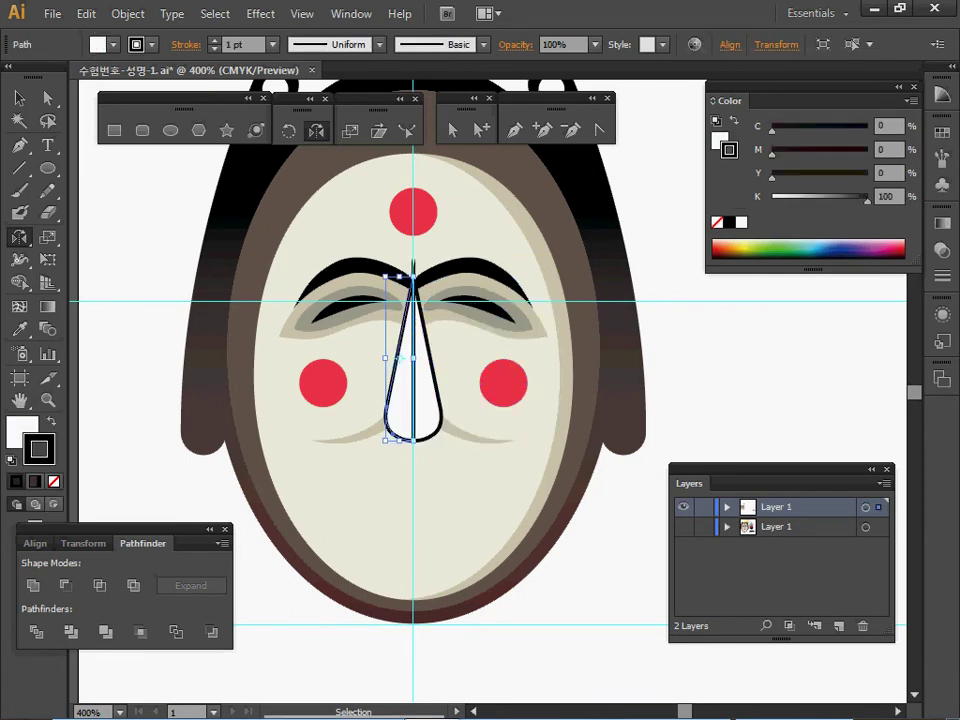
{"action": "key", "text": "o"}
{"action": "key", "text": "ctrl+y"}
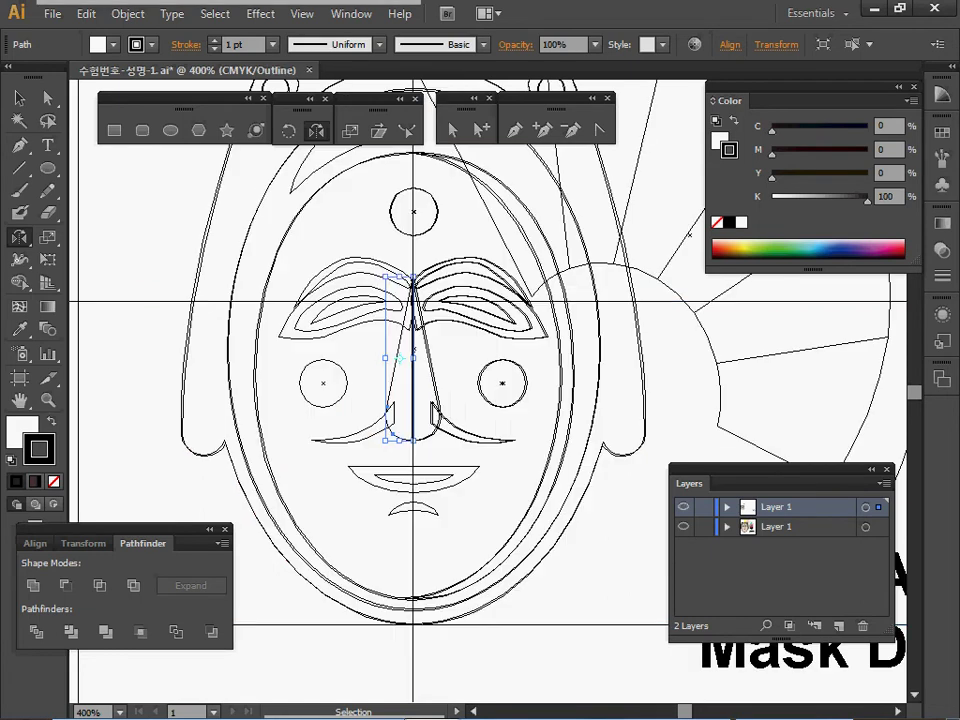
{"action": "key", "text": "ctrl+y"}
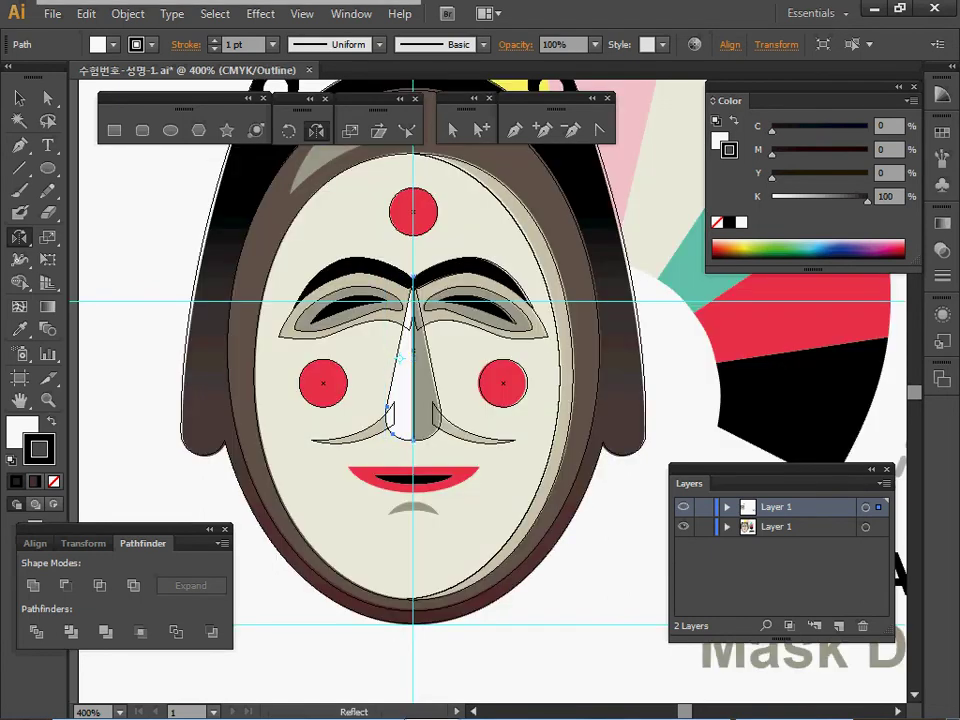
{"action": "key", "text": "i"}
{"action": "left_click", "coordinate": [402, 385]}
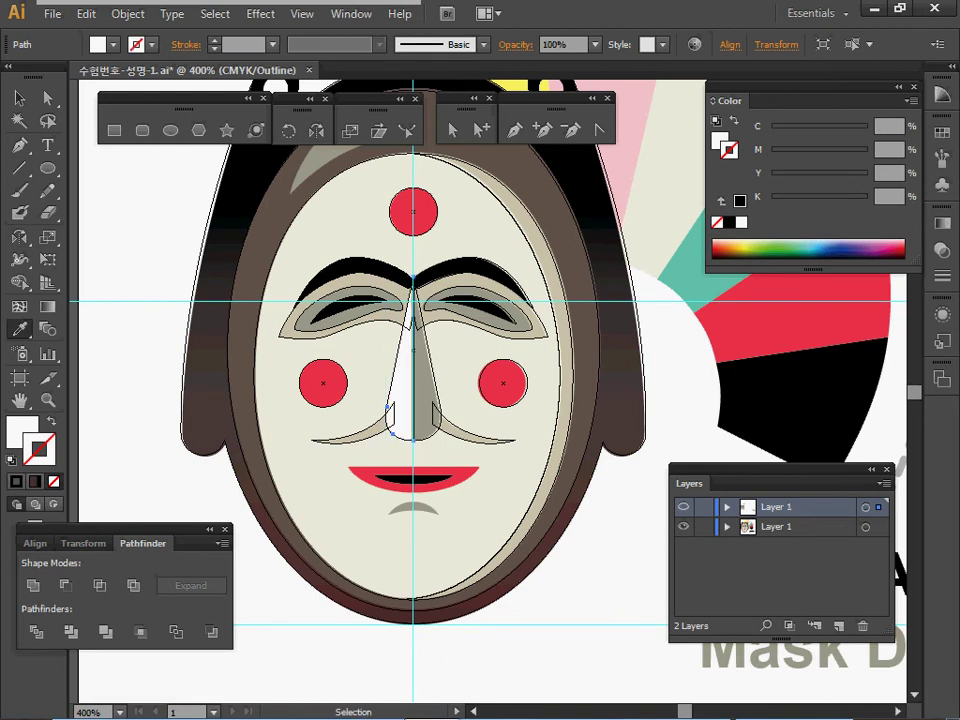
Step: Select the drawing's right nose half and apply the reference nose's strokeless grey fill to it with the Eyedropper
{"action": "left_click", "coordinate": [424, 394], "text": "ctrl"}
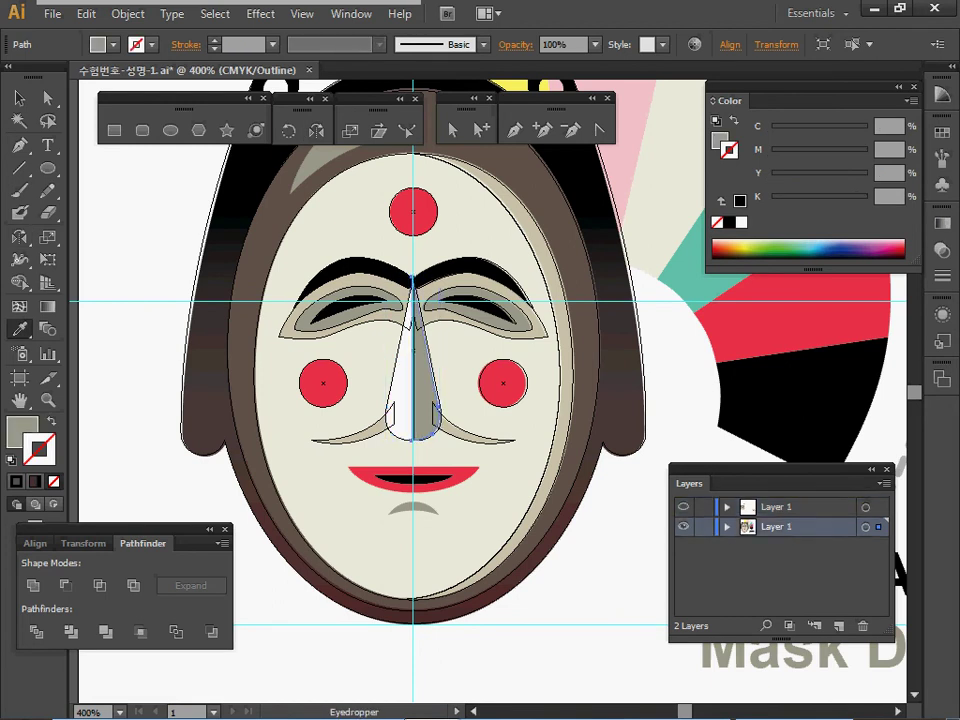
{"action": "left_click", "coordinate": [683, 526]}
{"action": "left_click", "coordinate": [683, 507], "text": "ctrl"}
{"action": "key", "text": "ctrl"}
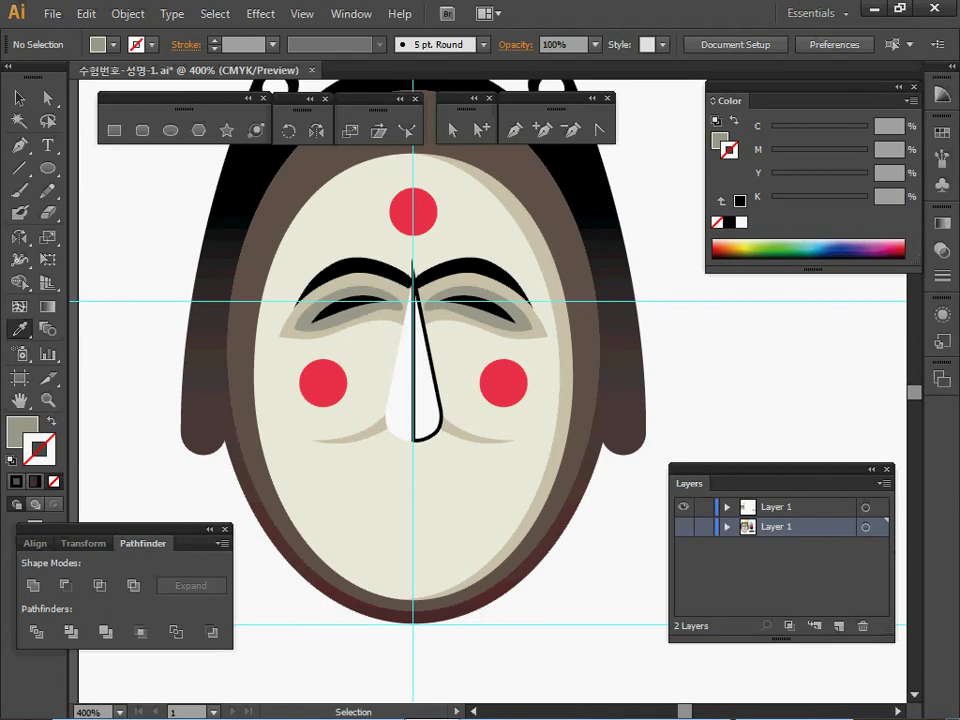
{"action": "left_click", "coordinate": [427, 398], "text": "ctrl"}
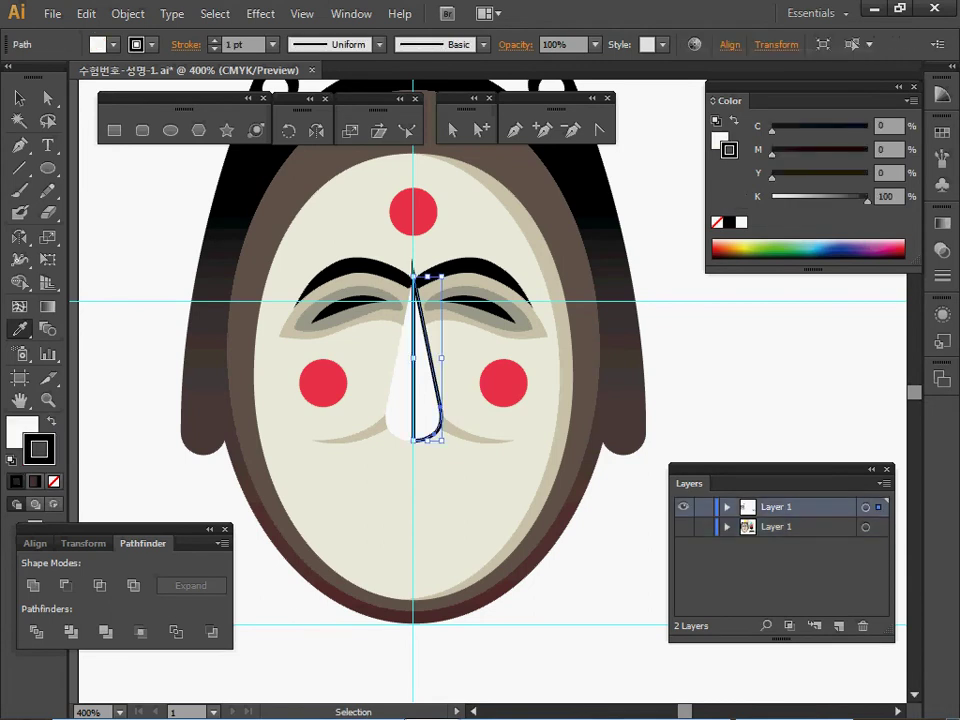
{"action": "left_click", "coordinate": [683, 526]}
{"action": "left_click", "coordinate": [683, 507], "text": "ctrl"}
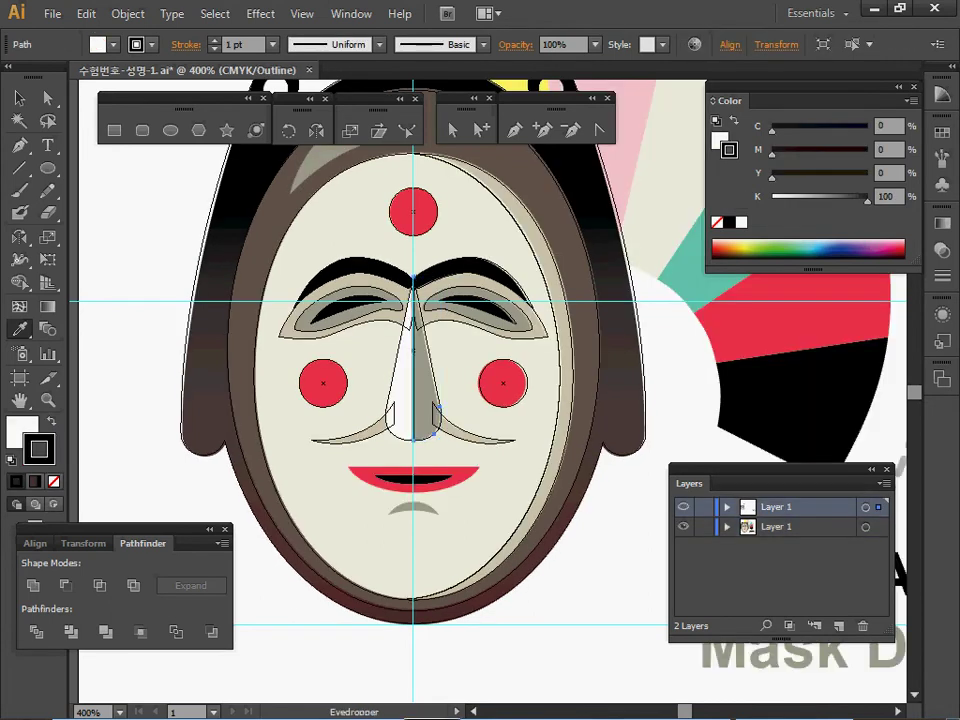
{"action": "left_click", "coordinate": [425, 392]}
{"action": "key", "text": "ctrl+y"}
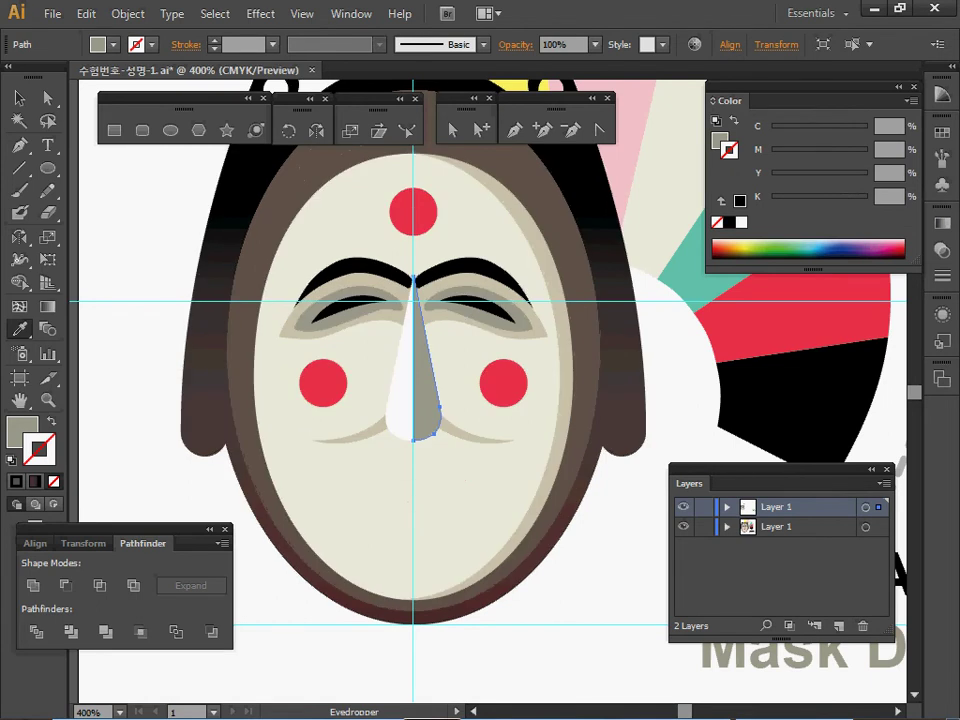
Step: Hide the reference layer, save the document and deselect everything
{"action": "left_click", "coordinate": [683, 526]}
{"action": "key", "text": "ctrl+s"}
{"action": "key", "text": "ctrl+shift+a"}
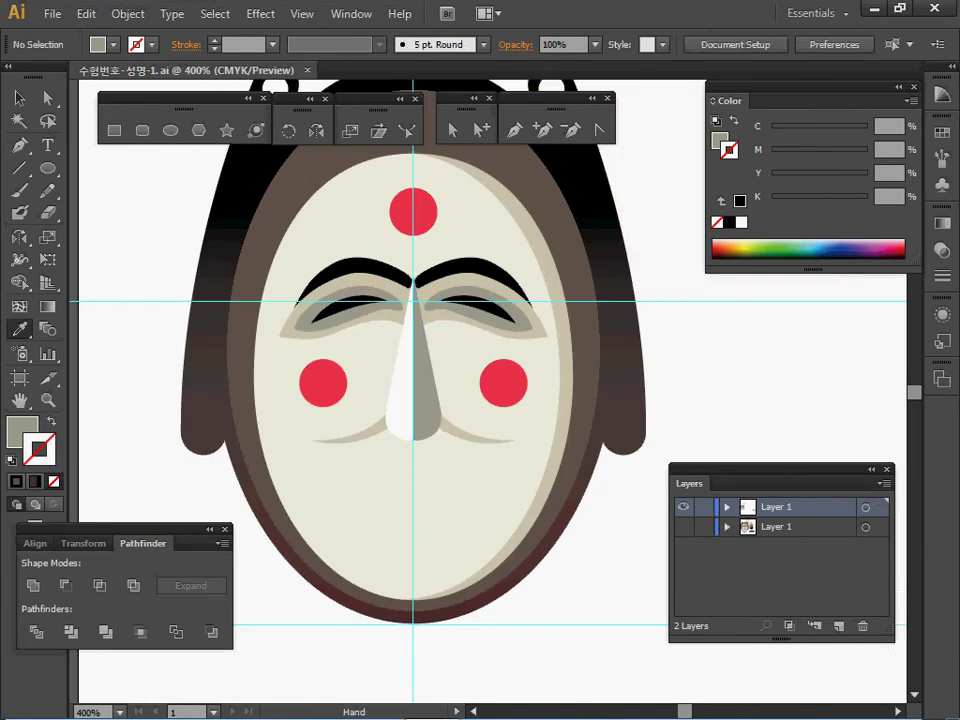
Step: Create a 13 × 7 mm ellipse below the nose
{"action": "left_click_drag", "start_coordinate": [450, 400], "coordinate": [450, 422]}
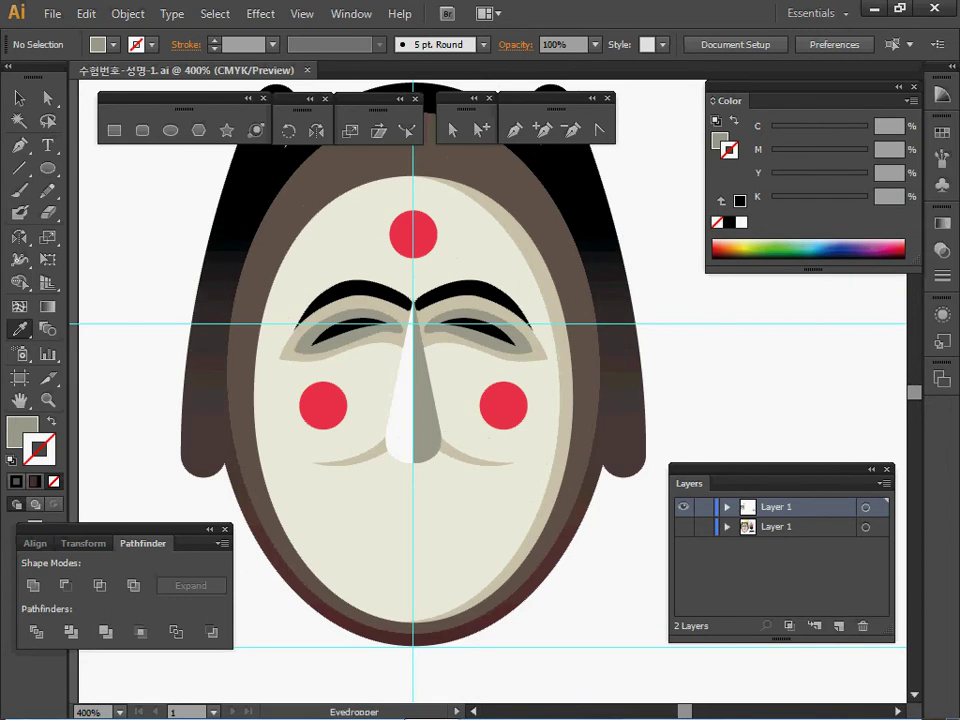
{"action": "key", "text": "ctrl+space"}
{"action": "left_click", "coordinate": [420, 469], "text": "ctrl"}
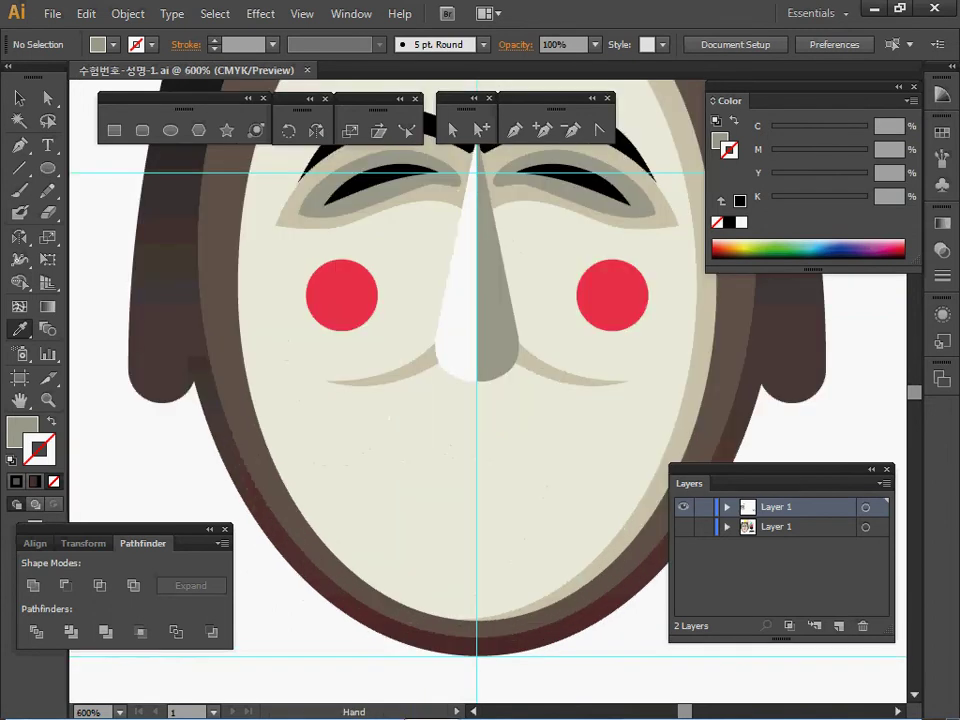
{"action": "left_click_drag", "start_coordinate": [470, 230], "coordinate": [425, 252]}
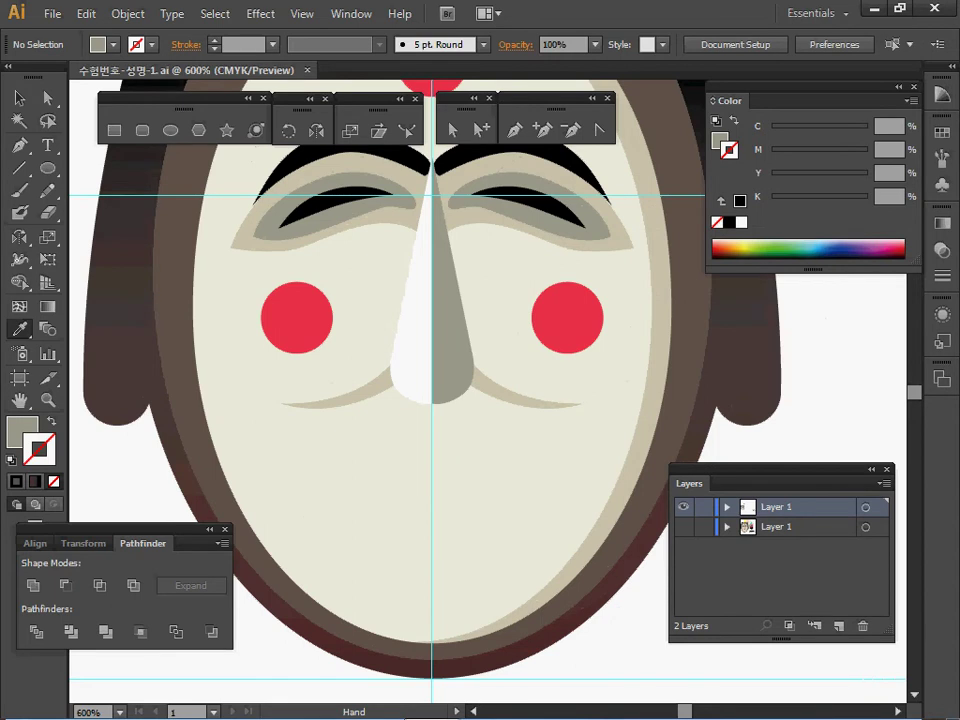
{"action": "left_click_drag", "start_coordinate": [455, 345], "coordinate": [425, 300]}
{"action": "left_click", "coordinate": [171, 131]}
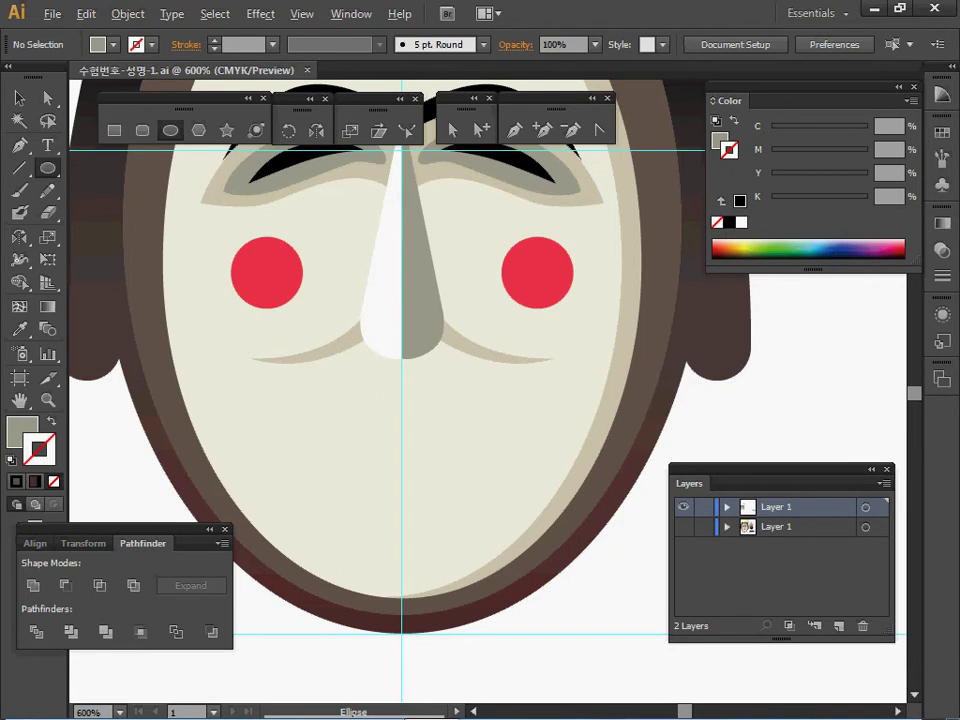
{"action": "left_click", "coordinate": [312, 318]}
{"action": "type", "text": "13"}
{"action": "key", "text": "Tab"}
{"action": "type", "text": "7"}
{"action": "key", "text": "Return"}
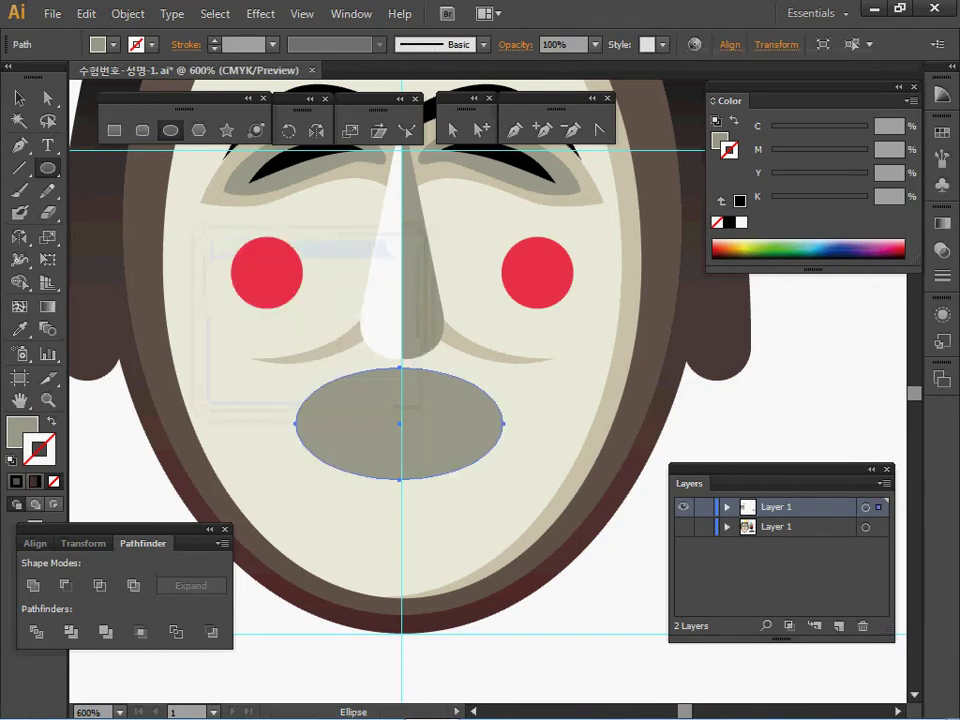
Step: Fill the ellipse with the cheek dot's red using the Eyedropper
{"action": "key", "text": "space"}
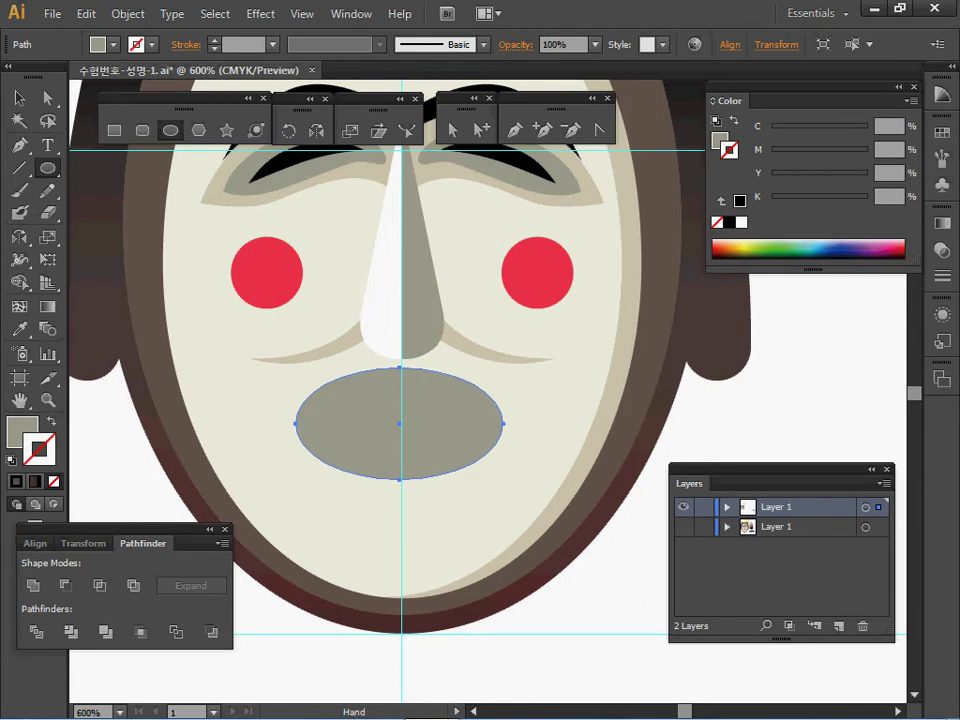
{"action": "left_click_drag", "start_coordinate": [300, 368], "coordinate": [300, 391]}
{"action": "key", "text": "i"}
{"action": "left_click", "coordinate": [266, 296]}
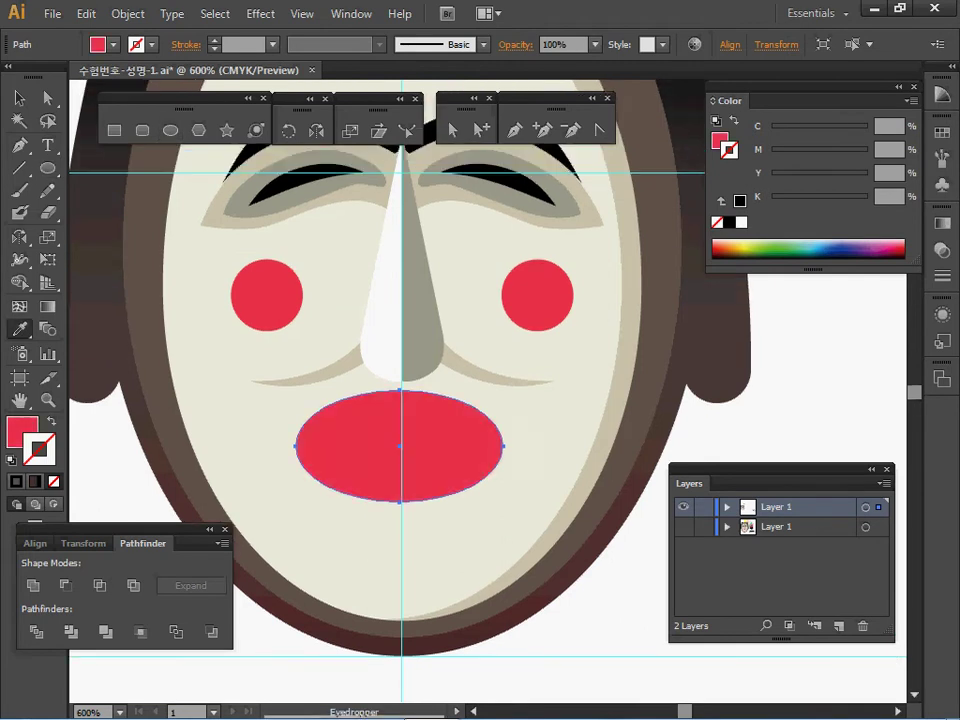
Step: Show both layers as outlines, lock the reference and move the ellipse up to match the reference mouth's lower curve
{"action": "key", "text": "v"}
{"action": "key", "text": "i"}
{"action": "key", "text": "ctrl+y"}
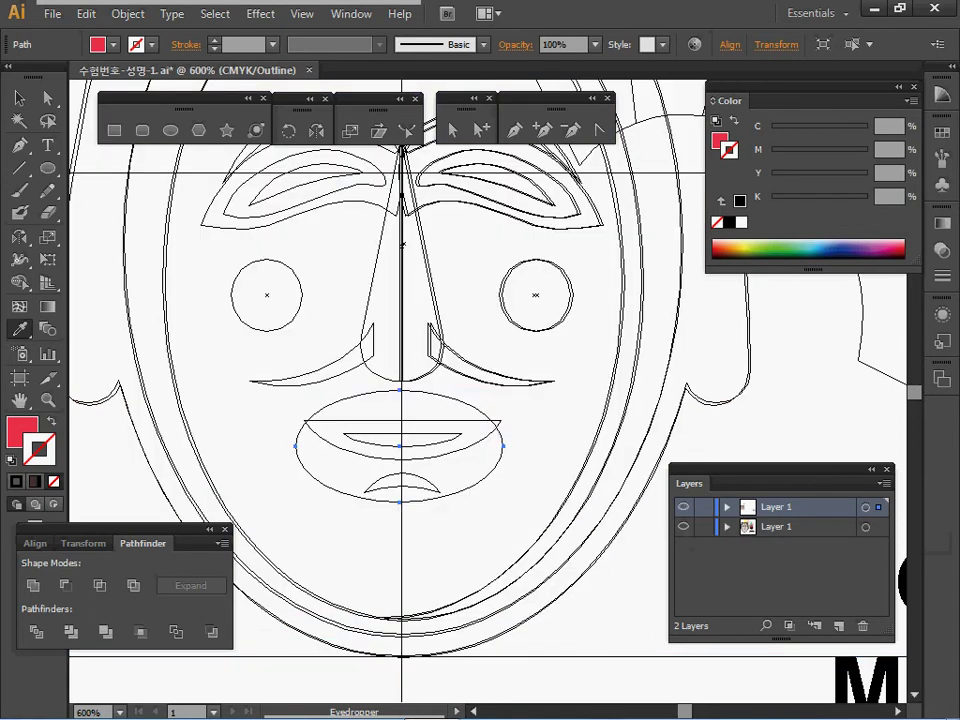
{"action": "key", "text": "v"}
{"action": "left_click_drag", "start_coordinate": [399, 446], "coordinate": [405, 404]}
{"action": "key", "text": "i"}
{"action": "key", "text": "Left"}
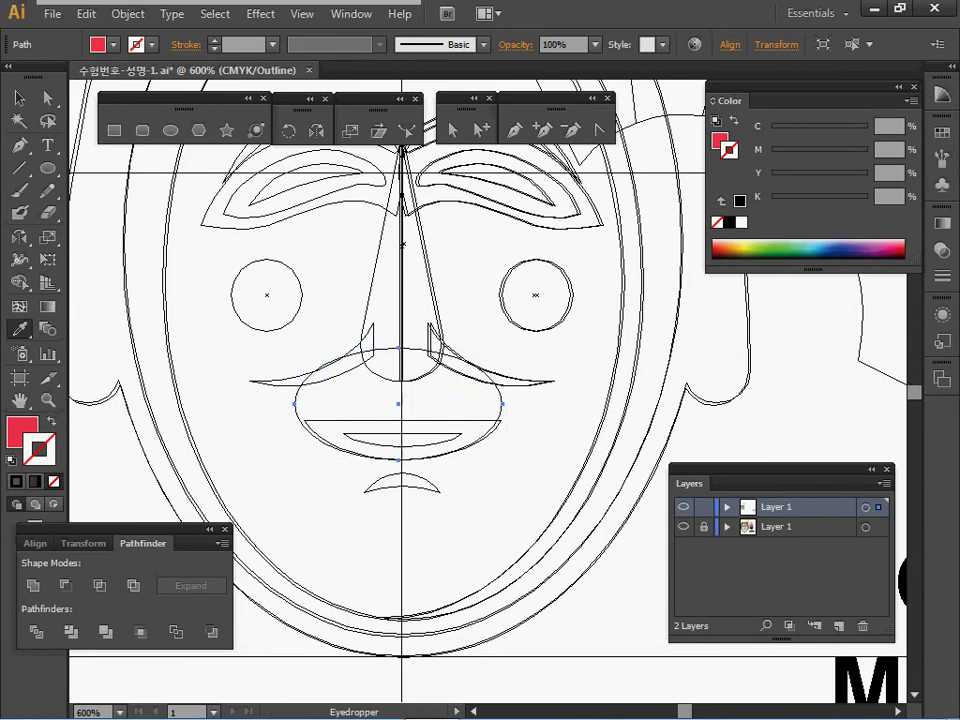
Step: Draw a rectangle over the ellipse down to the reference's upper lip line and nudge the ellipse onto the centre guide
{"action": "key", "text": "m"}
{"action": "left_click_drag", "start_coordinate": [264, 308], "coordinate": [531, 419]}
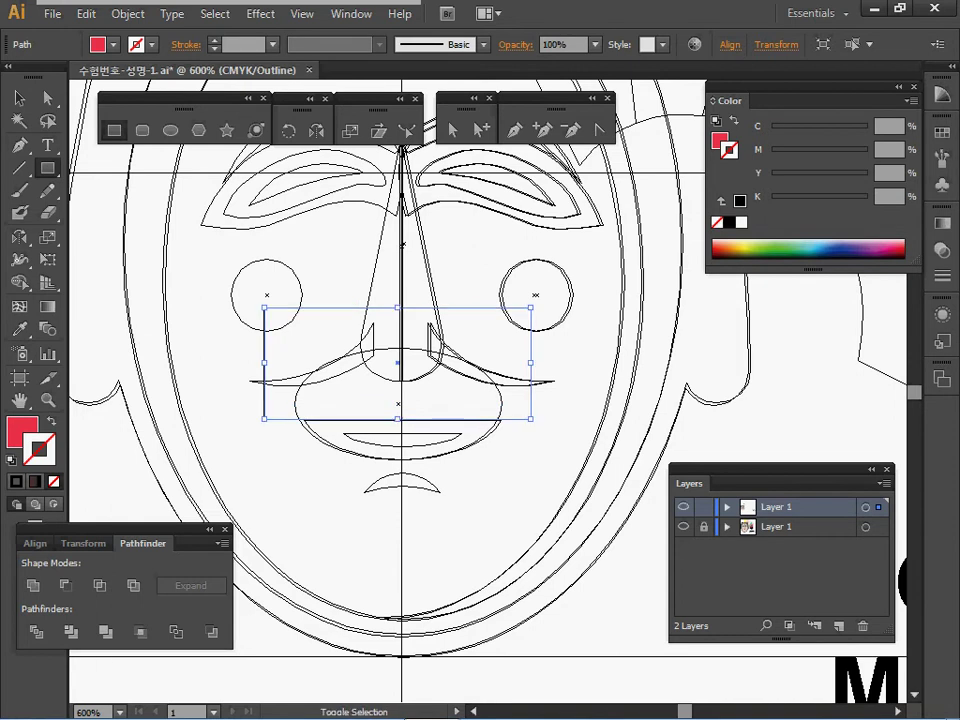
{"action": "left_click", "coordinate": [501, 398], "text": "ctrl"}
{"action": "key", "text": "Right"}
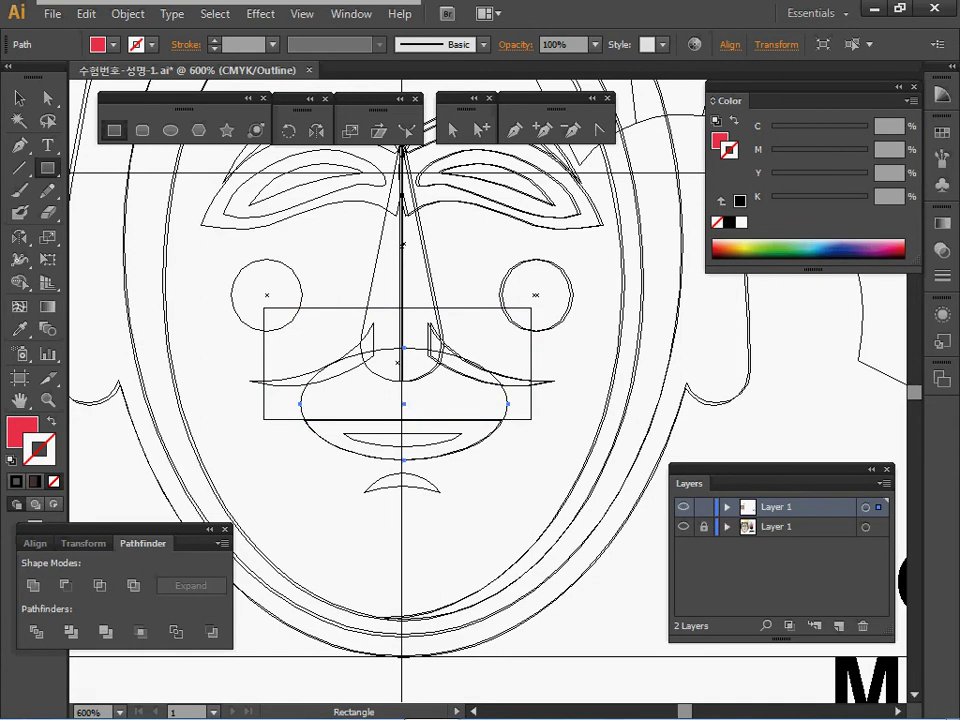
Step: Return to Preview with the reference hidden and subtract the rectangle from the red ellipse to form the lips
{"action": "key", "text": "ctrl+y"}
{"action": "left_click", "coordinate": [350, 328], "text": "ctrl+shift"}
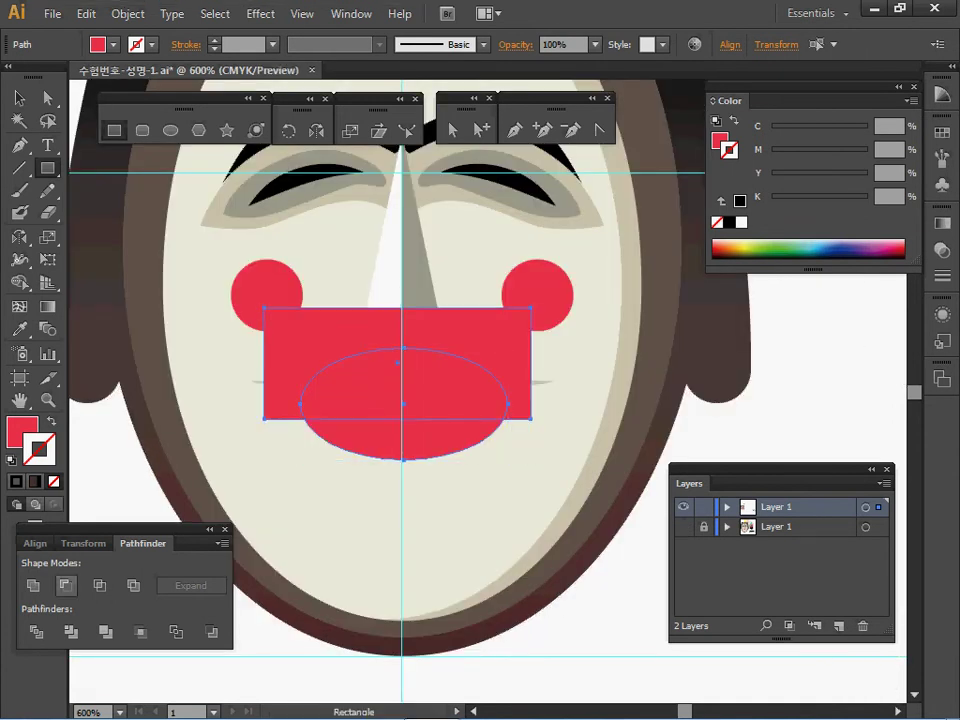
{"action": "left_click", "coordinate": [65, 585]}
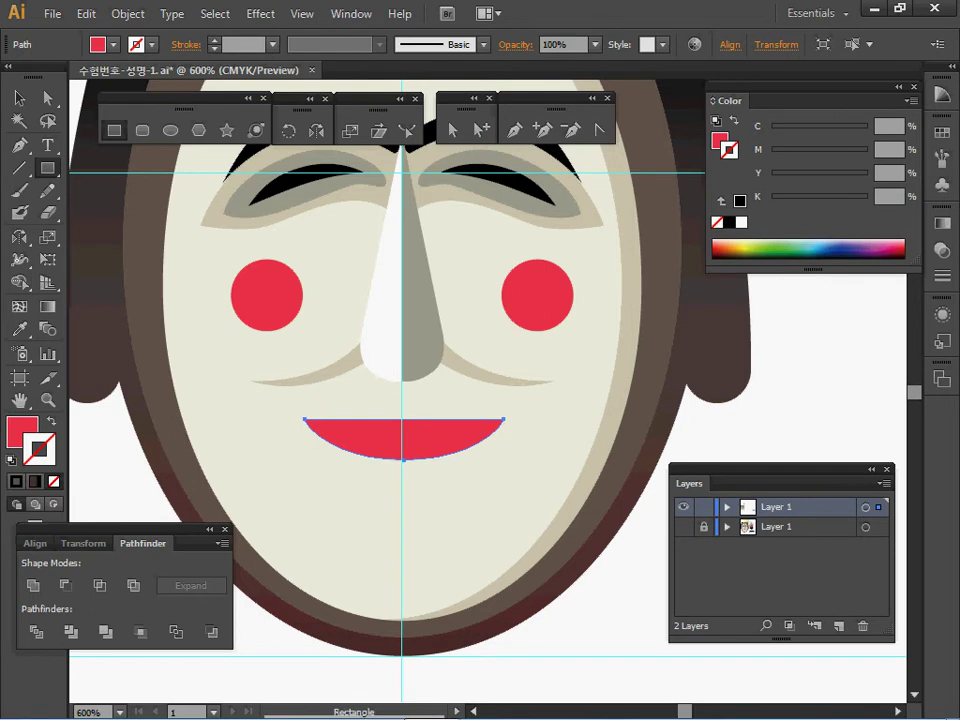
Step: Make a copy of the lips scaled non-uniformly to 60% horizontal and 35% vertical, and fill it with black
{"action": "double_click", "coordinate": [350, 130]}
{"action": "left_click_drag", "start_coordinate": [420, 182], "coordinate": [622, 190]}
{"action": "left_click", "coordinate": [476, 284]}
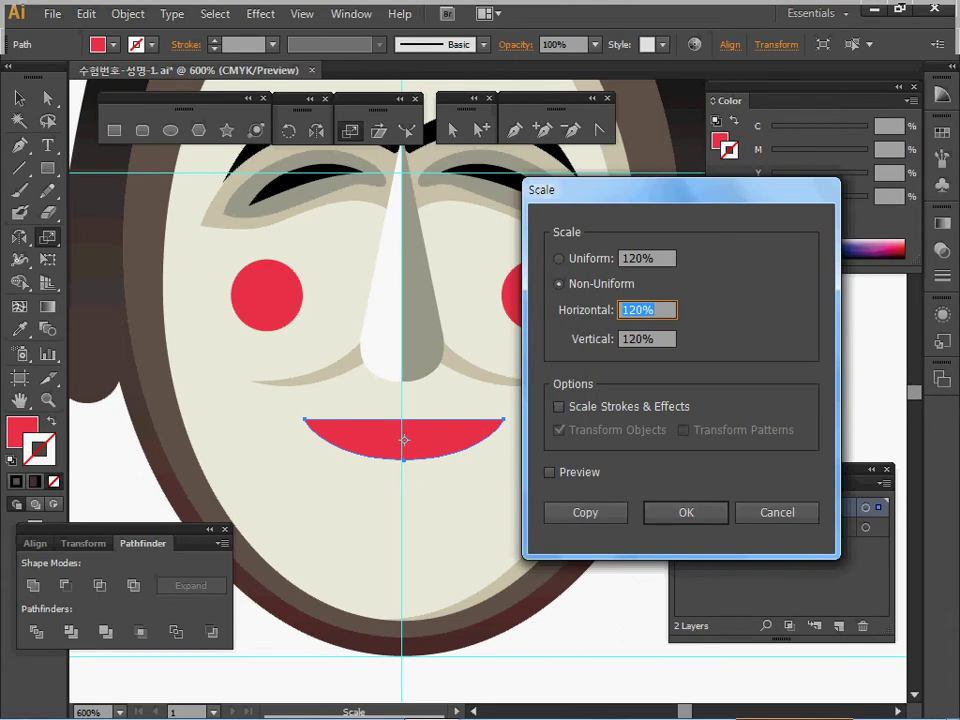
{"action": "type", "text": "60"}
{"action": "key", "text": "Tab"}
{"action": "type", "text": "35"}
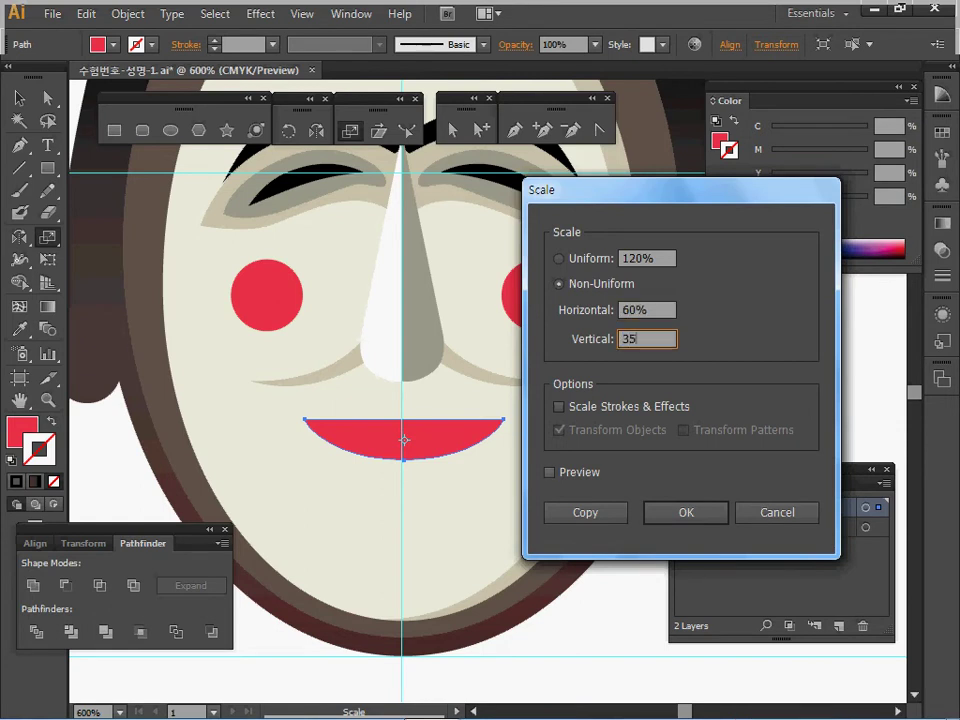
{"action": "left_click", "coordinate": [549, 472]}
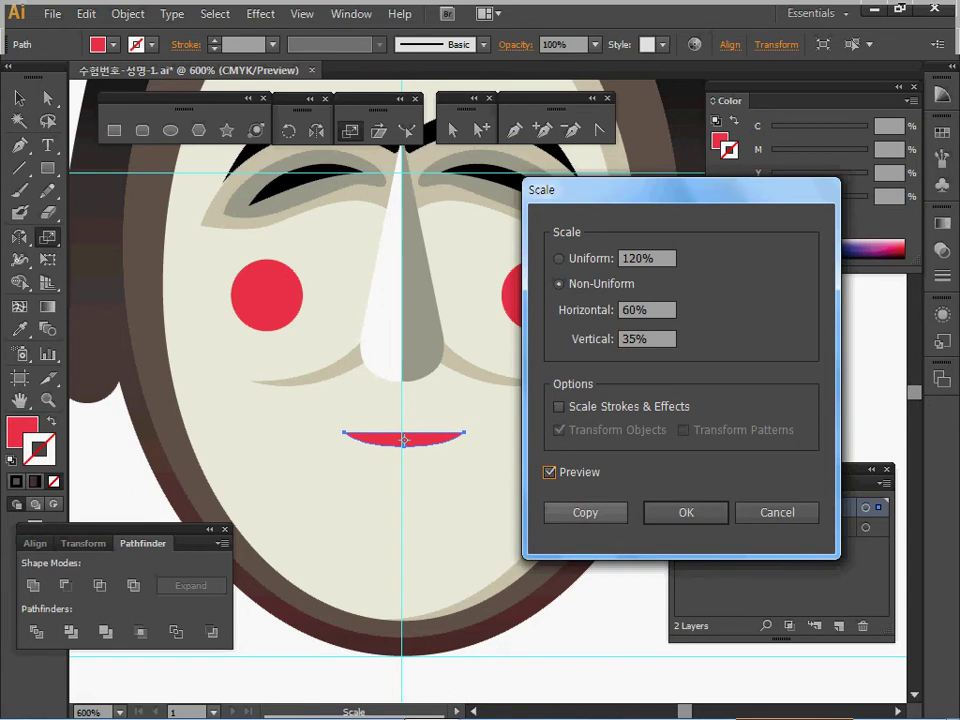
{"action": "key", "text": "Tab"}
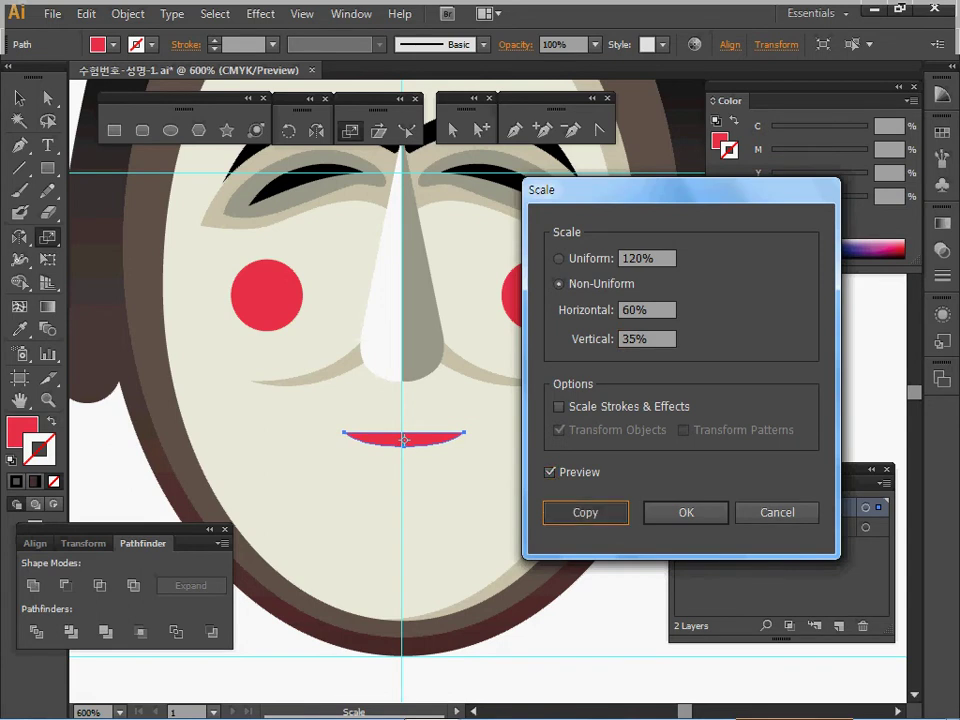
{"action": "key", "text": "Return"}
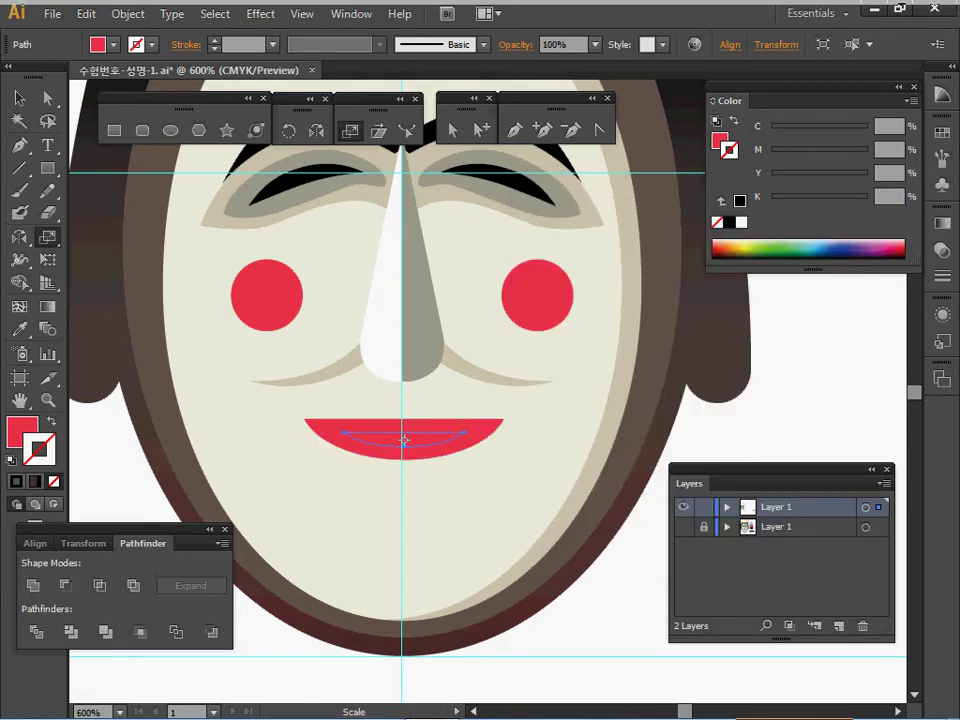
{"action": "left_click", "coordinate": [729, 222]}
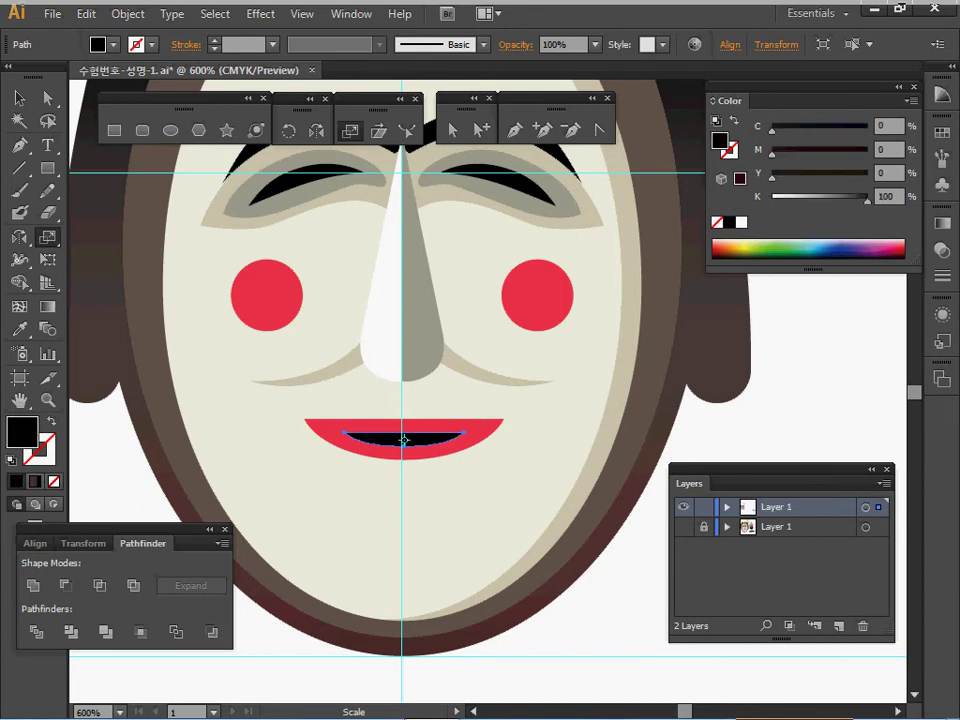
Step: Save the document, switch to Outline view and show the reference layer as outlines around the mouth and chin
{"action": "key", "text": "ctrl+s"}
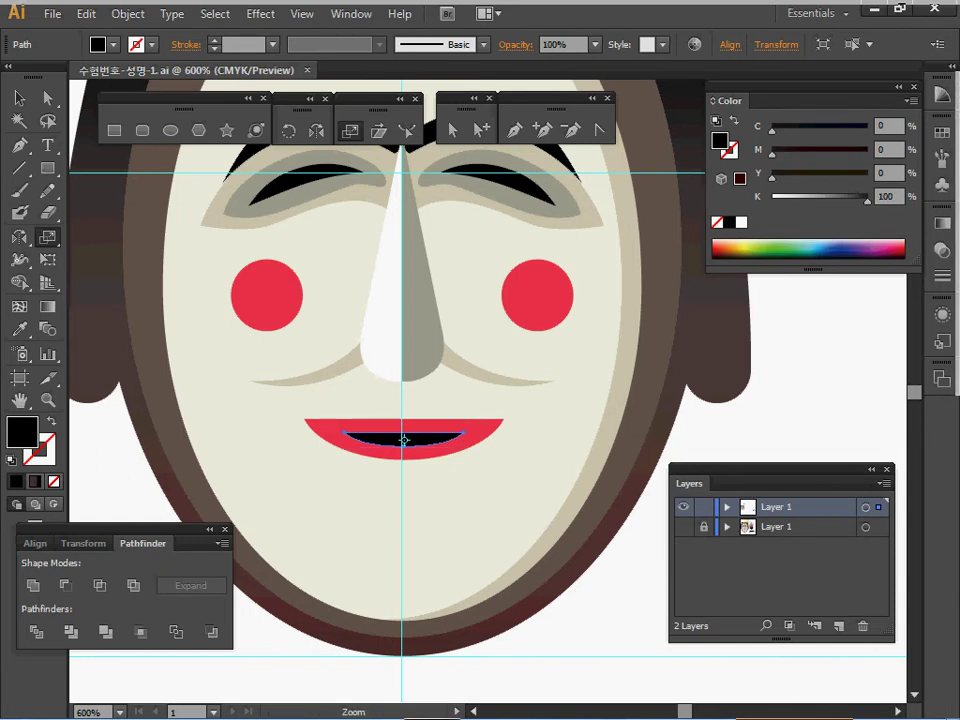
{"action": "left_click", "coordinate": [478, 496], "text": "ctrl"}
{"action": "left_click_drag", "start_coordinate": [478, 496], "coordinate": [489, 518]}
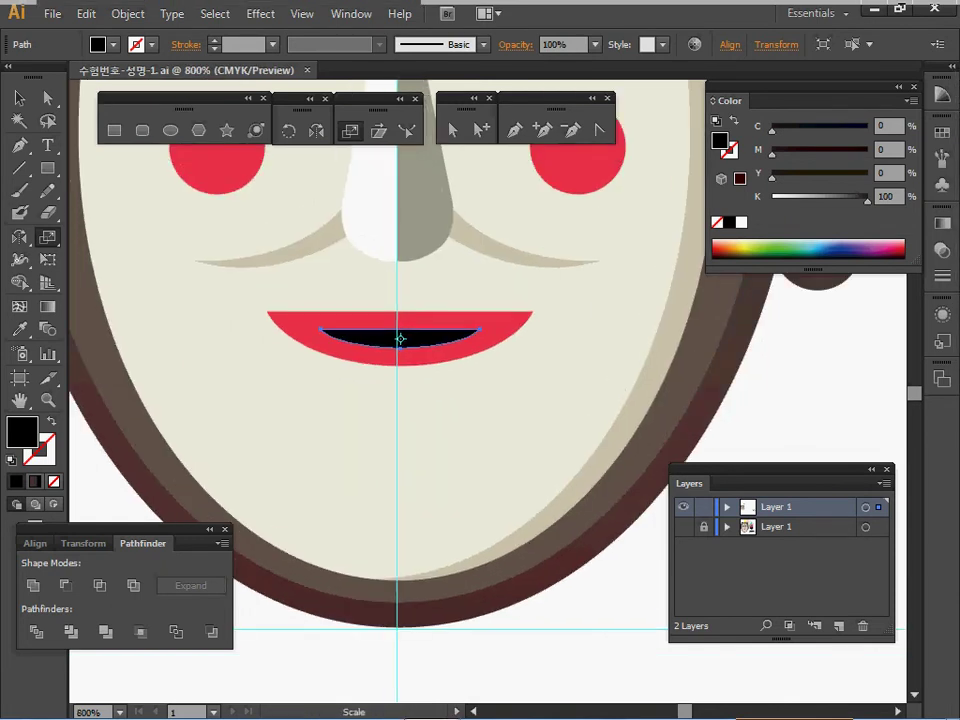
{"action": "key", "text": "ctrl+y"}
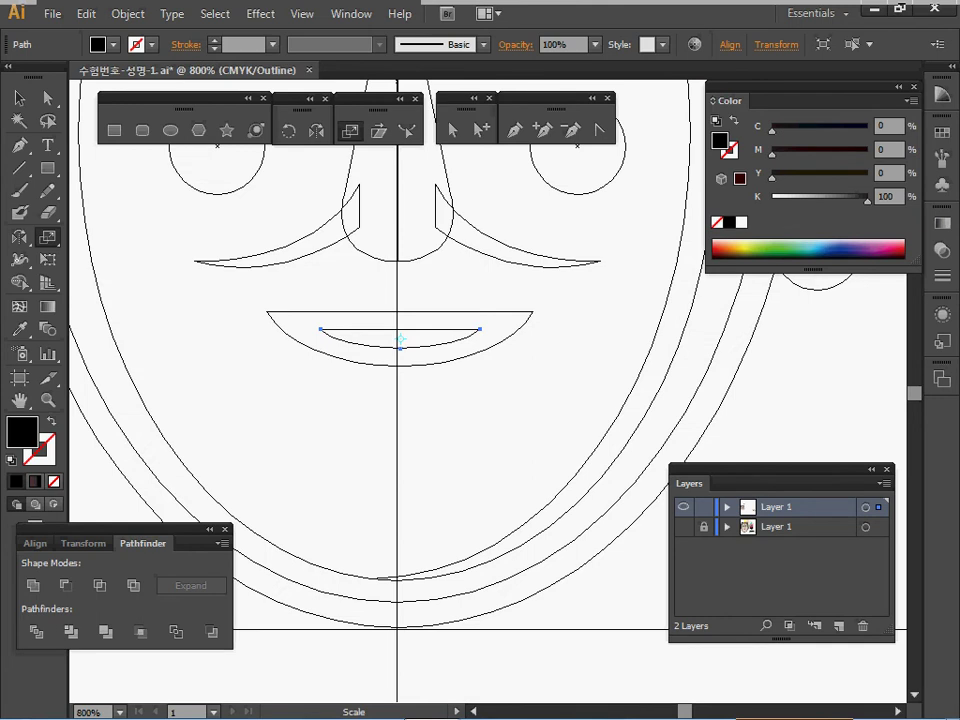
{"action": "left_click", "coordinate": [684, 527]}
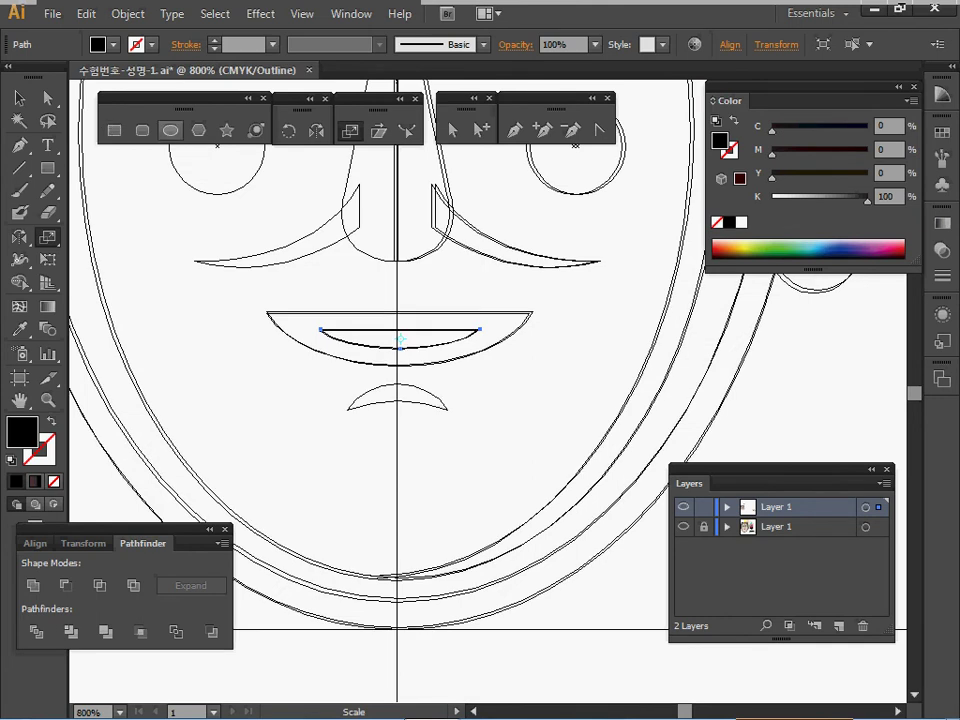
Step: Draw a 5.5 by 5 mm ellipse and place it against the upper curve of the reference's chin crescent
{"action": "left_click", "coordinate": [170, 131]}
{"action": "left_click", "coordinate": [312, 319]}
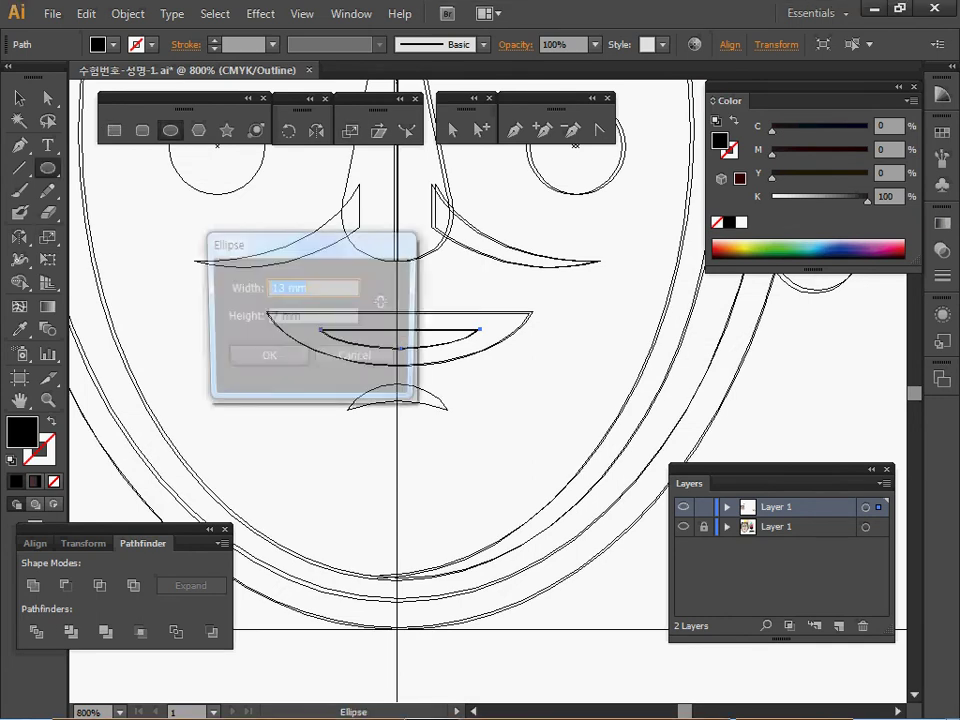
{"action": "type", "text": "5."}
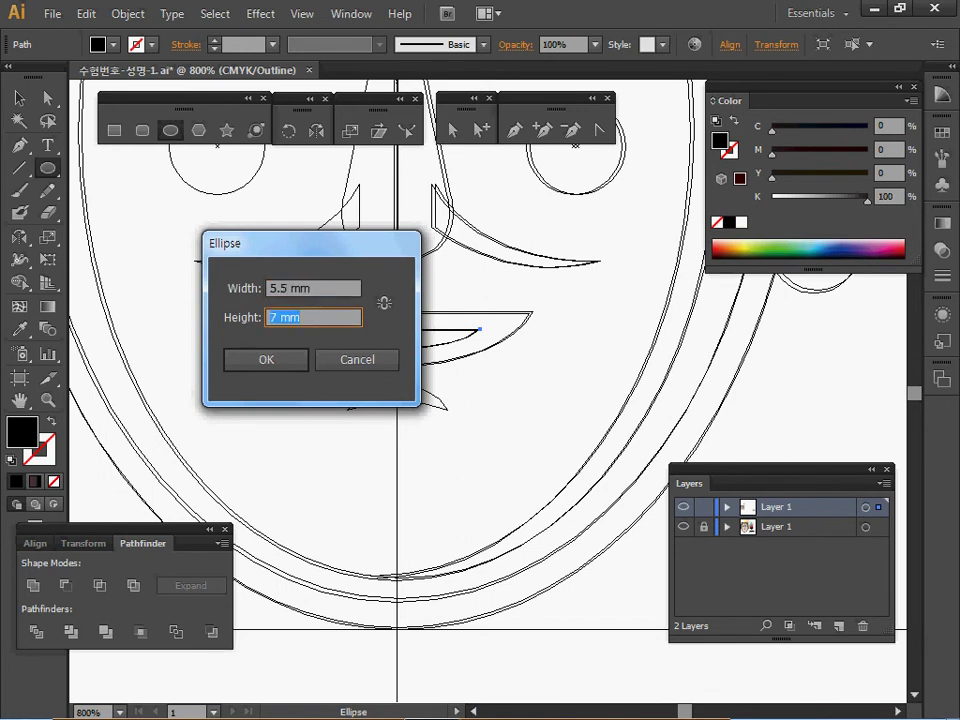
{"action": "type", "text": "5"}
{"action": "key", "text": "Return"}
{"action": "left_click_drag", "start_coordinate": [456, 504], "coordinate": [399, 437]}
Step: Draw a 10 by 7 mm ellipse and place it against the lower curve of the reference's chin crescent
{"action": "left_click", "coordinate": [399, 437]}
{"action": "type", "text": "10"}
{"action": "key", "text": "Tab"}
{"action": "type", "text": "7"}
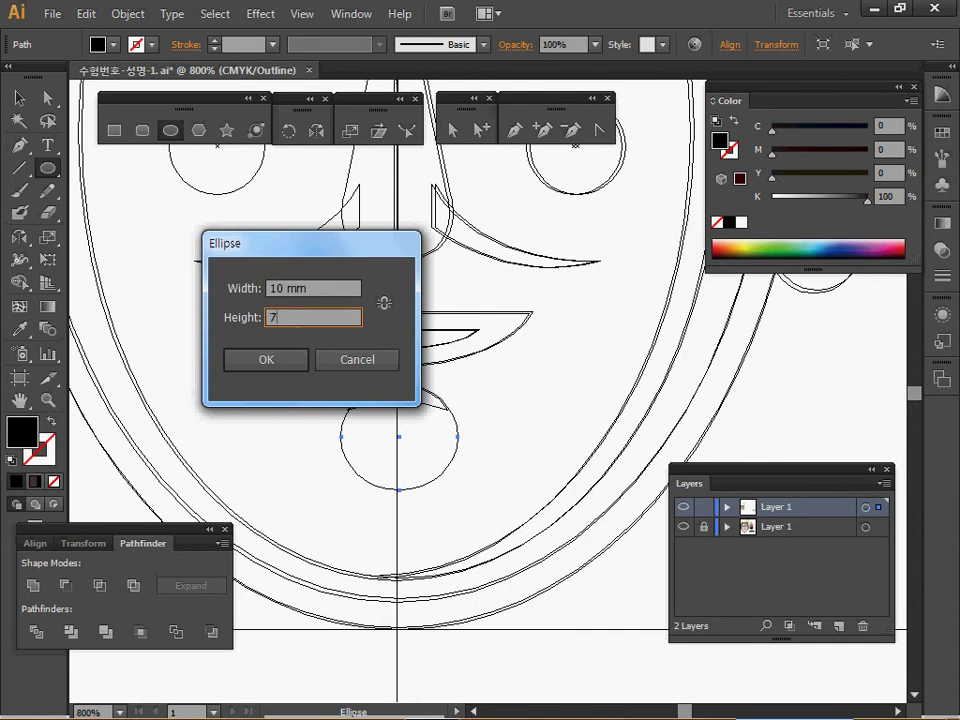
{"action": "key", "text": "Return"}
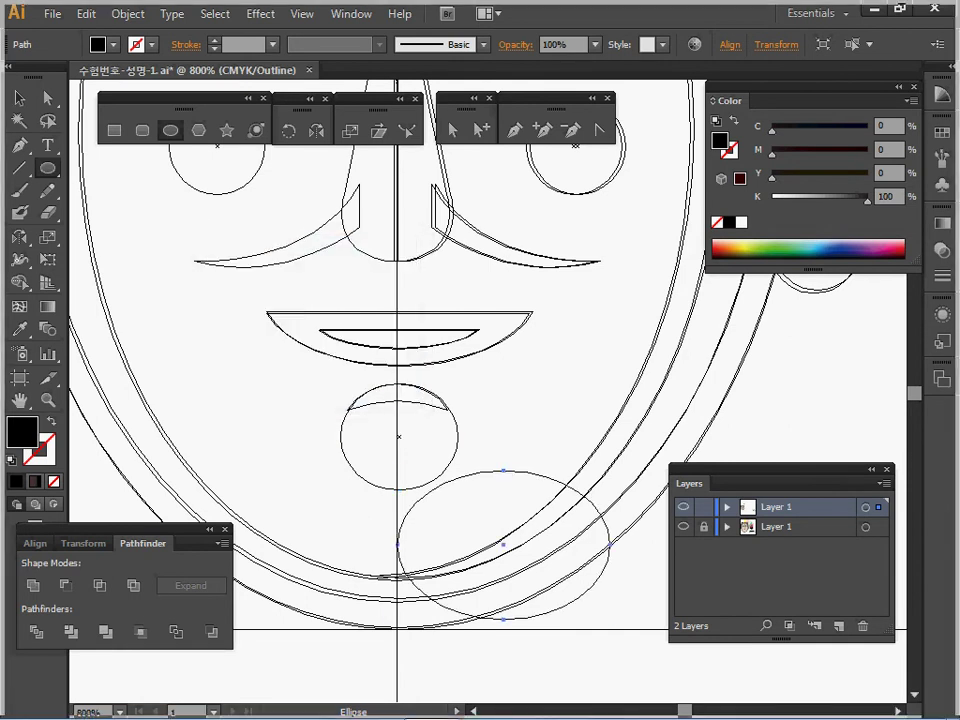
{"action": "left_click_drag", "start_coordinate": [504, 545], "coordinate": [399, 476]}
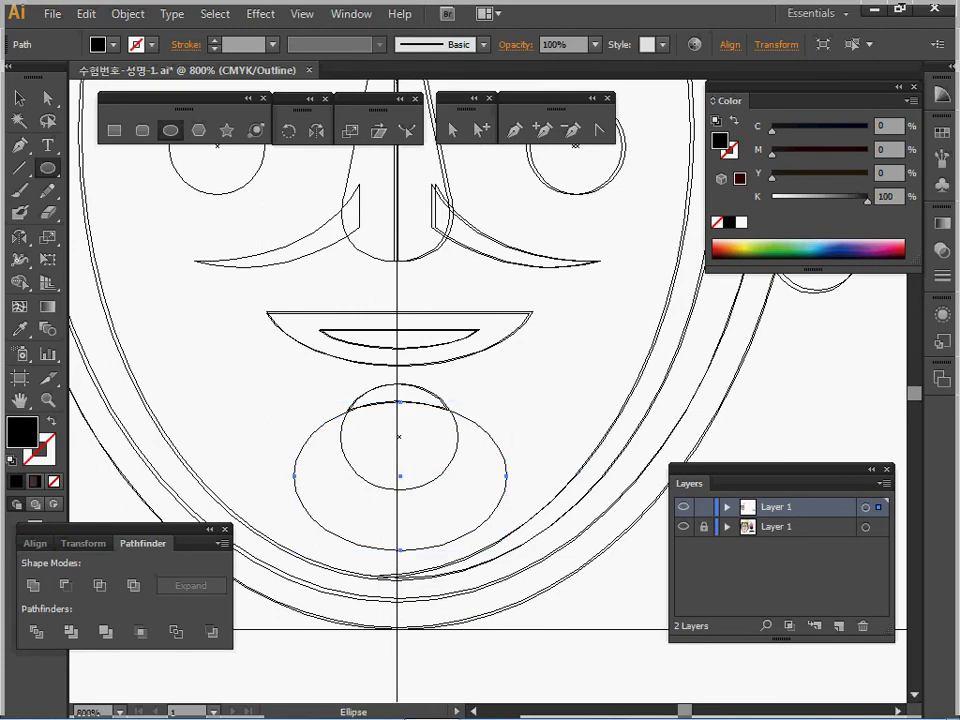
Step: Return to Preview with the reference hidden and give the larger chin ellipse the default white fill and black stroke
{"action": "left_click", "coordinate": [684, 527]}
{"action": "key", "text": "ctrl+y"}
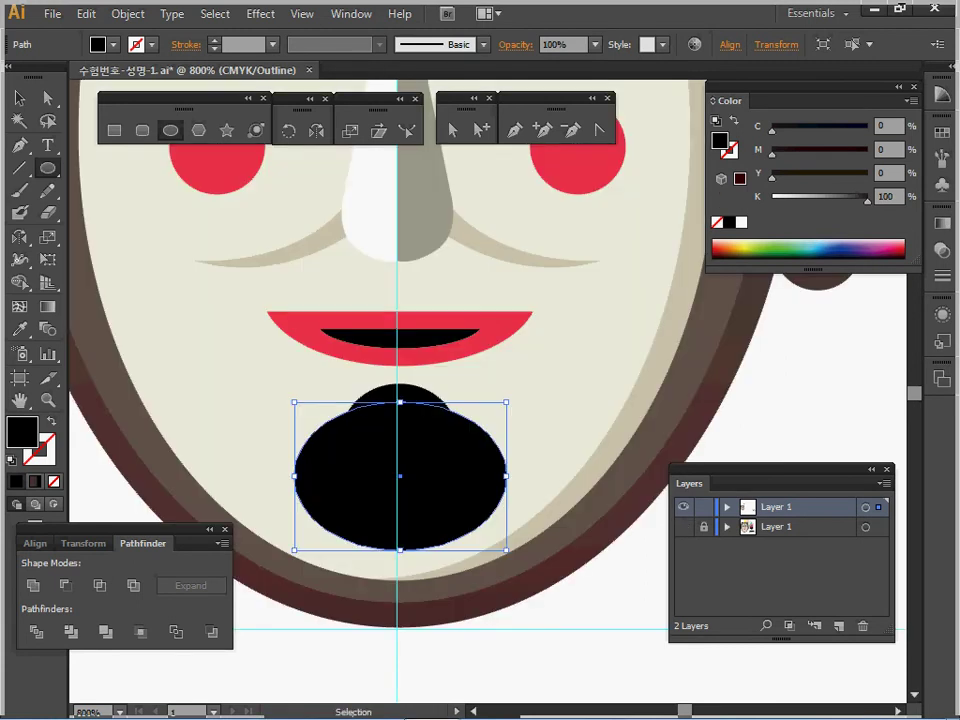
{"action": "key", "text": "d"}
{"action": "key", "text": "ctrl+shift+a"}
Step: Align the two chin ellipses by their horizontal centres and subtract the larger one from the smaller to form a crescent
{"action": "left_click", "coordinate": [399, 394], "text": "ctrl+shift"}
{"action": "left_click", "coordinate": [400, 450], "text": "ctrl+shift"}
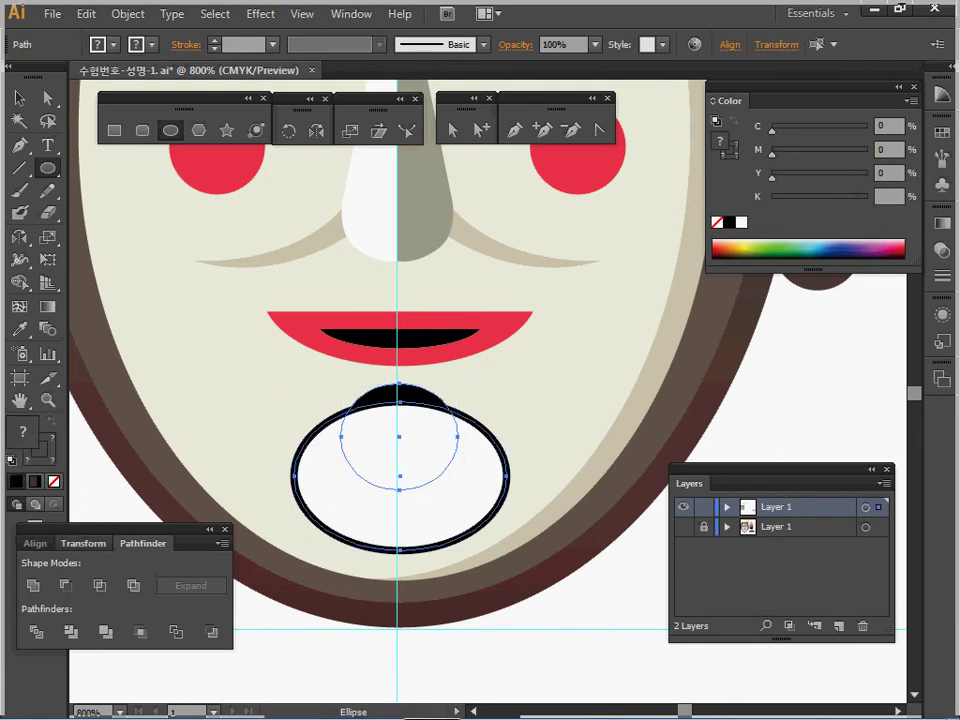
{"action": "left_click", "coordinate": [83, 543]}
{"action": "left_click", "coordinate": [37, 543]}
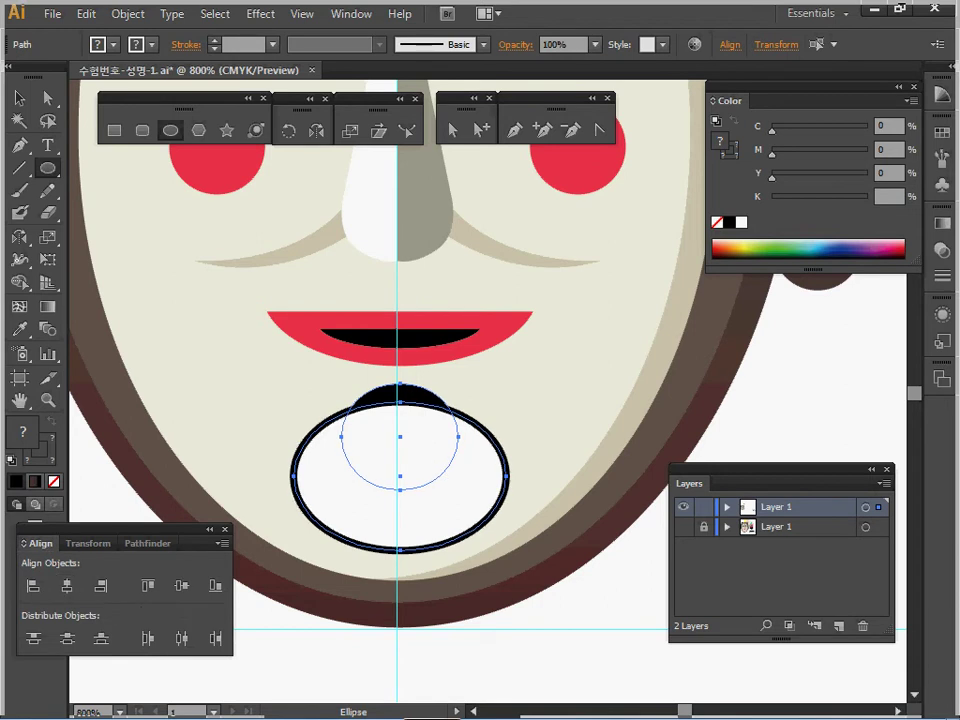
{"action": "key", "text": "Left"}
{"action": "key", "text": "Right"}
{"action": "left_click", "coordinate": [146, 543]}
{"action": "left_click", "coordinate": [65, 585]}
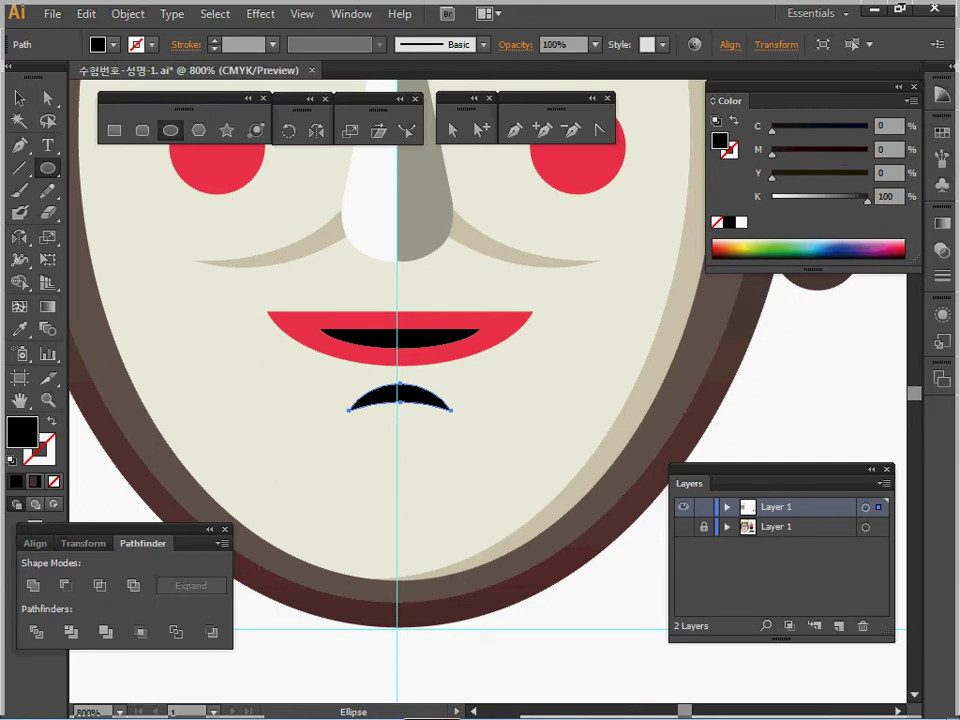
Step: Fill the chin crescent with the reference's grey (C 0, M 0, Y 20, K 50) using the Eyedropper, and restore Preview with the reference hidden
{"action": "key", "text": "ctrl+shift+a"}
{"action": "left_click", "coordinate": [683, 507]}
{"action": "left_click", "coordinate": [683, 527]}
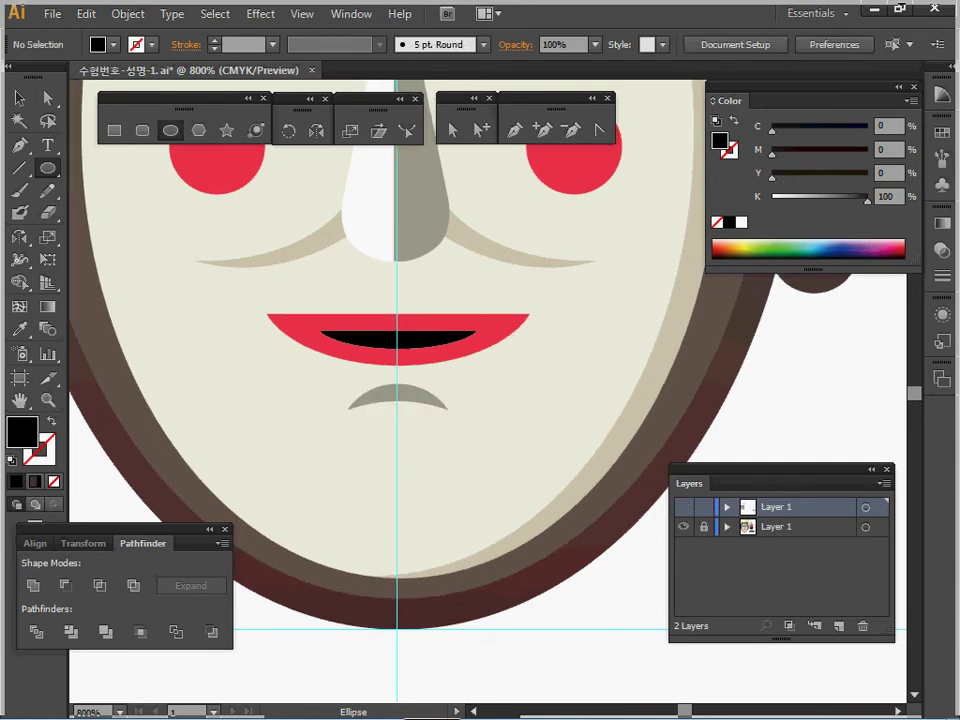
{"action": "left_click", "coordinate": [683, 507]}
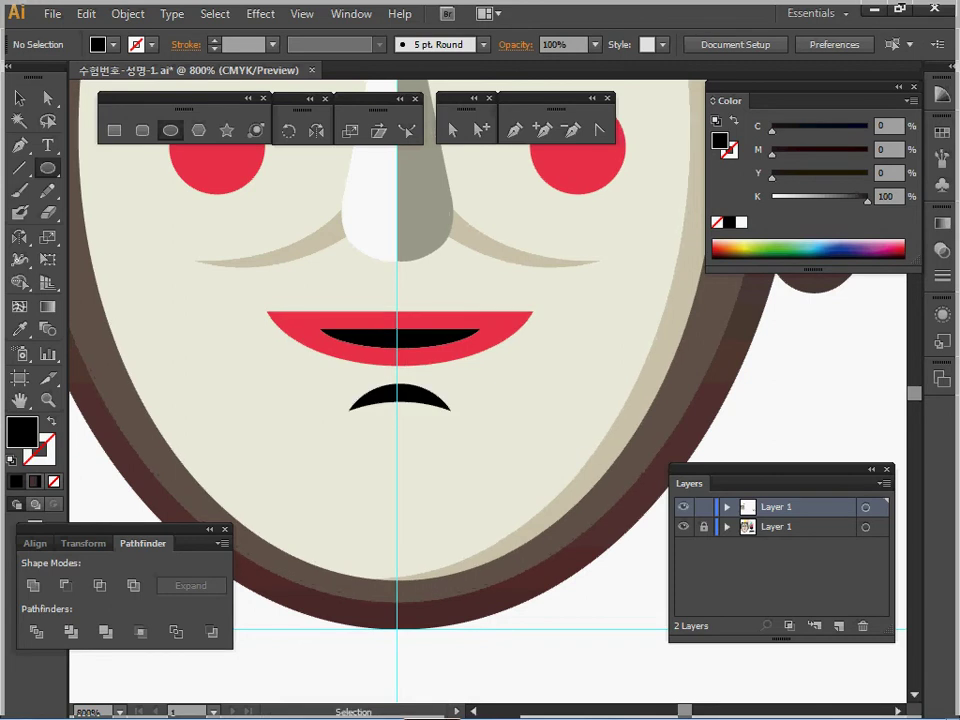
{"action": "left_click", "coordinate": [398, 393], "text": "ctrl"}
{"action": "left_click", "coordinate": [683, 507], "text": "ctrl"}
{"action": "left_click", "coordinate": [397, 402]}
{"action": "key", "text": "Escape"}
{"action": "key", "text": "i"}
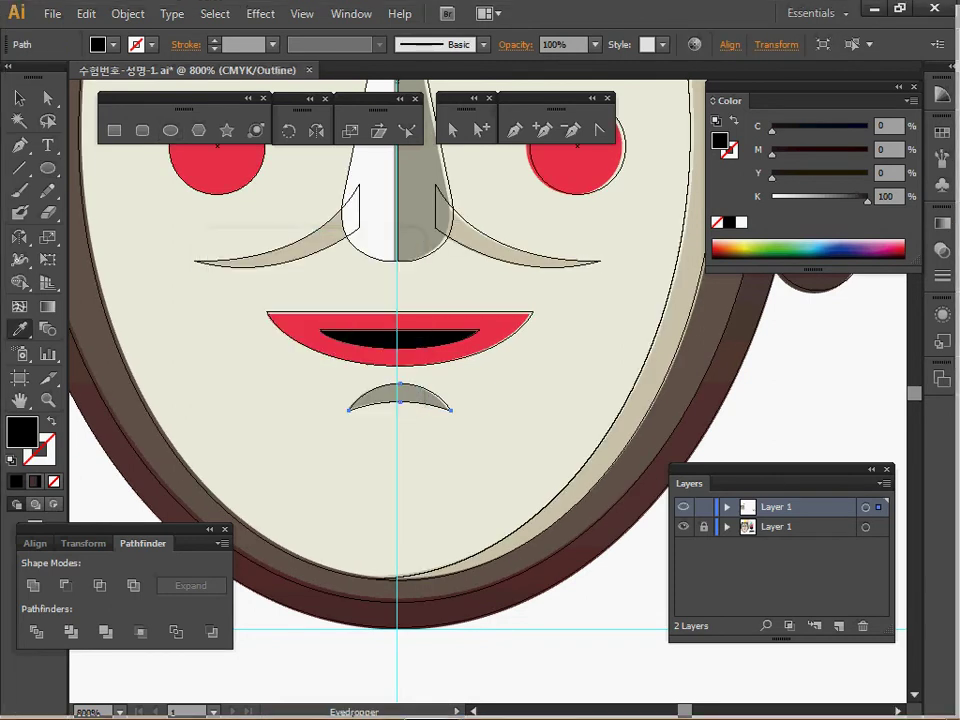
{"action": "left_click", "coordinate": [399, 394]}
{"action": "left_click", "coordinate": [683, 527], "text": "ctrl"}
{"action": "left_click", "coordinate": [683, 507], "text": "ctrl"}
{"action": "left_click", "coordinate": [683, 527]}
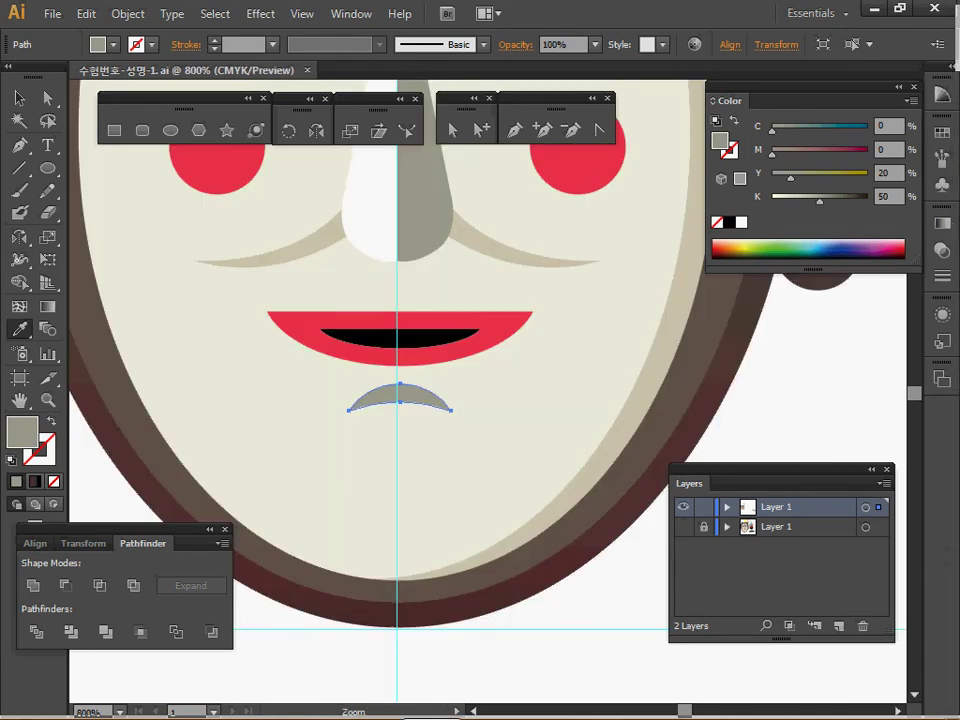
Step: Show the reference briefly to examine the coloured fan beside the mask, and hide it again
{"action": "left_click", "coordinate": [518, 408], "text": "ctrl+alt"}
{"action": "left_click", "coordinate": [518, 408], "text": "ctrl+alt"}
{"action": "left_click", "coordinate": [518, 408], "text": "ctrl+alt"}
{"action": "left_click_drag", "start_coordinate": [518, 408], "coordinate": [487, 557]}
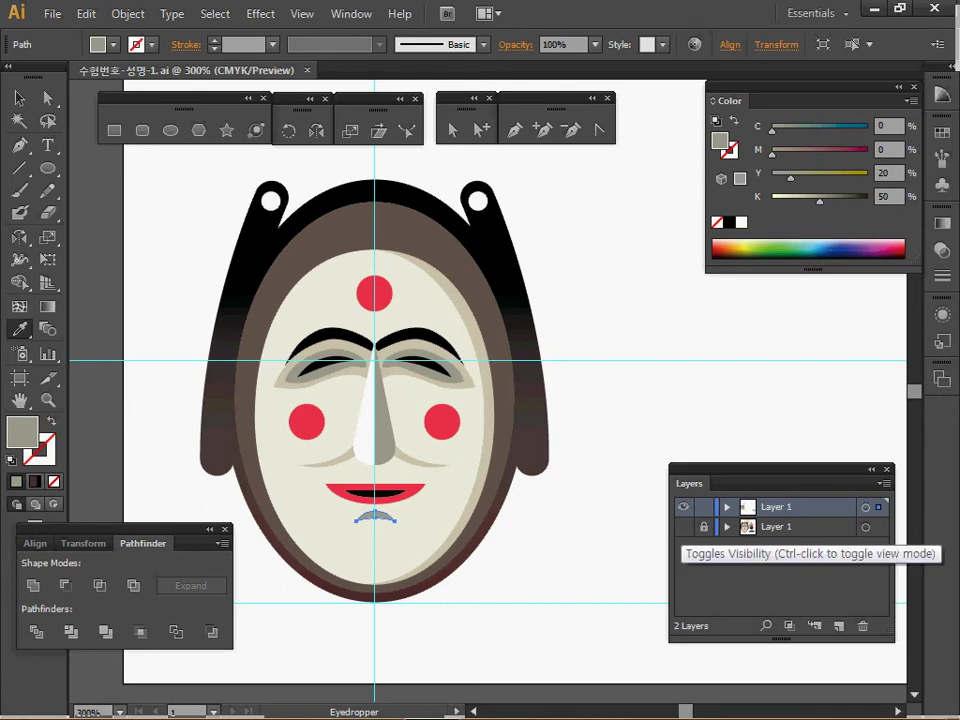
{"action": "left_click", "coordinate": [683, 527]}
{"action": "left_click", "coordinate": [683, 527], "text": "ctrl"}
{"action": "left_click_drag", "start_coordinate": [600, 400], "coordinate": [529, 475]}
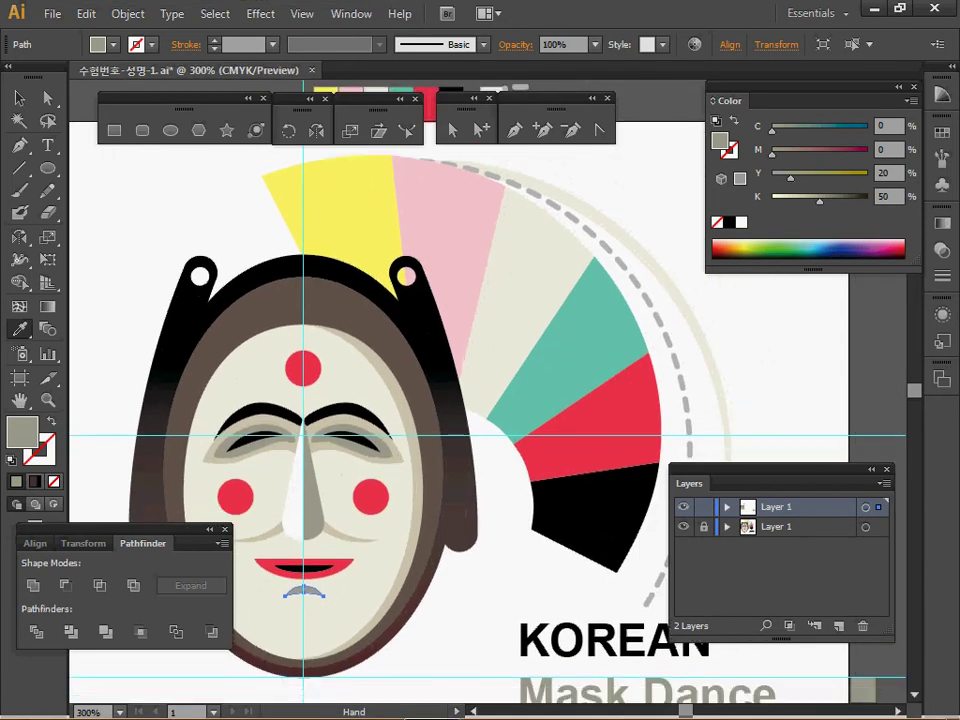
{"action": "key", "text": "space"}
{"action": "left_click", "coordinate": [683, 526]}
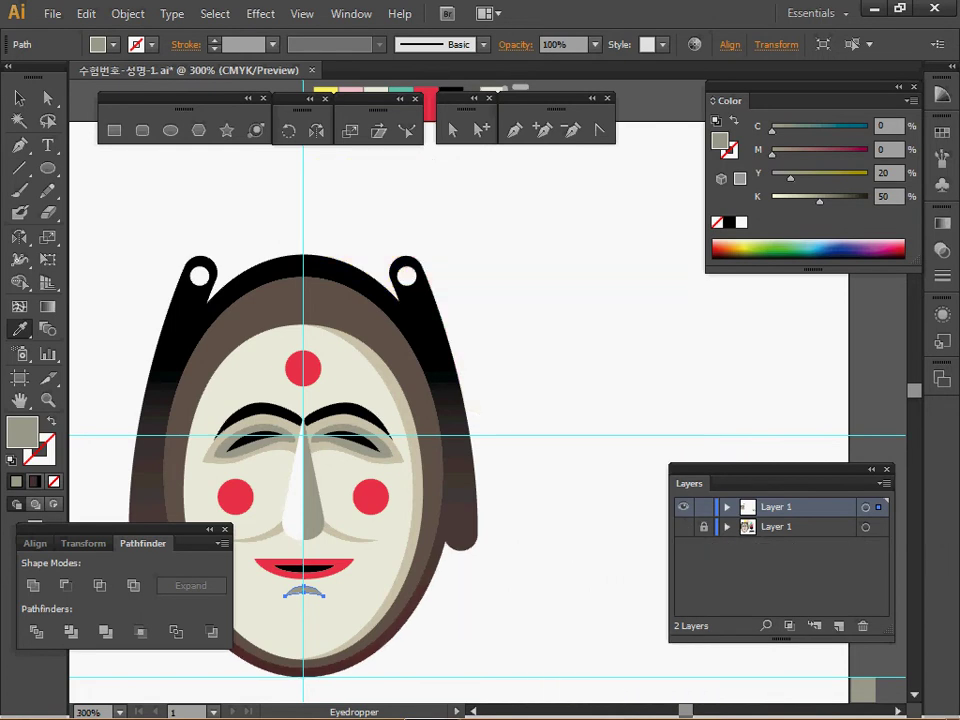
Step: Draw a 3.5 by 24 mm rectangle with the default white fill and black stroke in the empty area beside the mask
{"action": "key", "text": "ctrl+plus"}
{"action": "left_click_drag", "start_coordinate": [600, 350], "coordinate": [394, 462]}
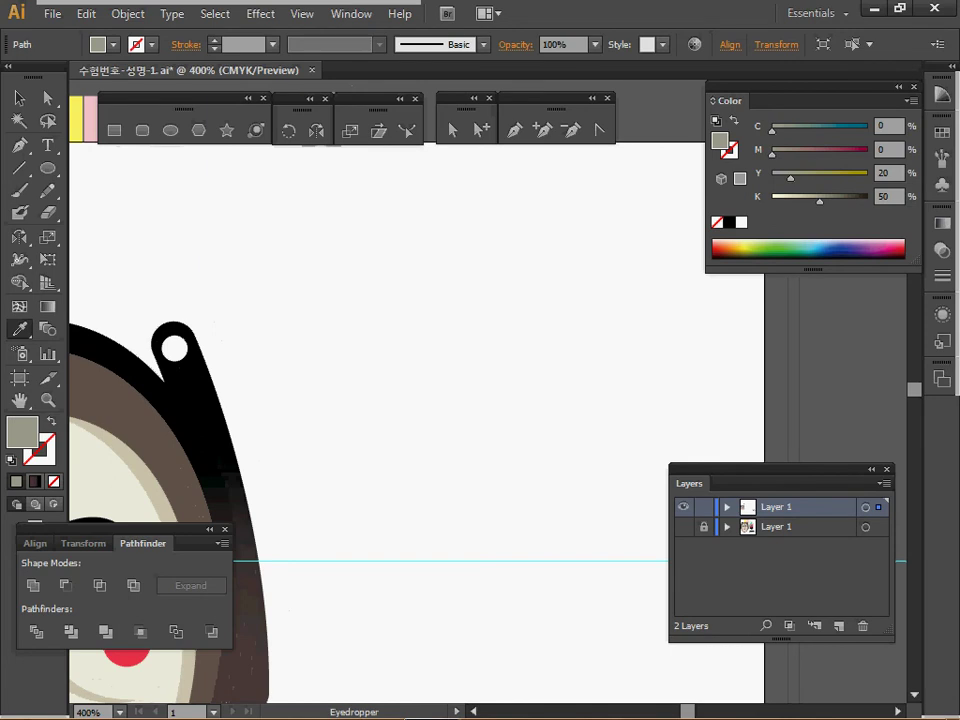
{"action": "key", "text": "m"}
{"action": "key", "text": "ctrl+shift+a"}
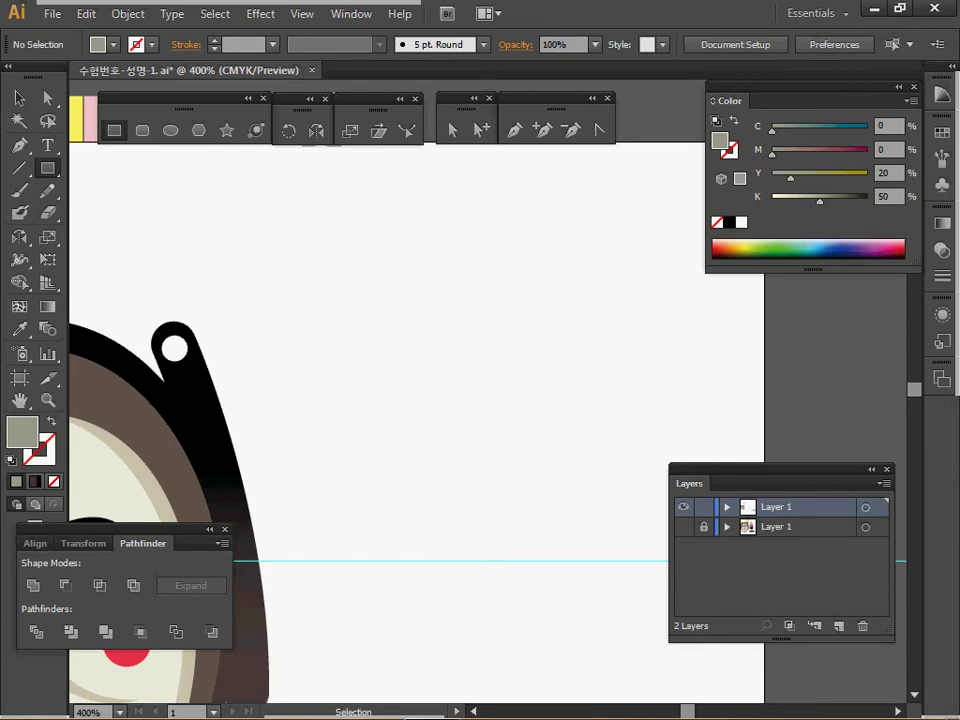
{"action": "key", "text": "d"}
{"action": "left_click", "coordinate": [428, 350]}
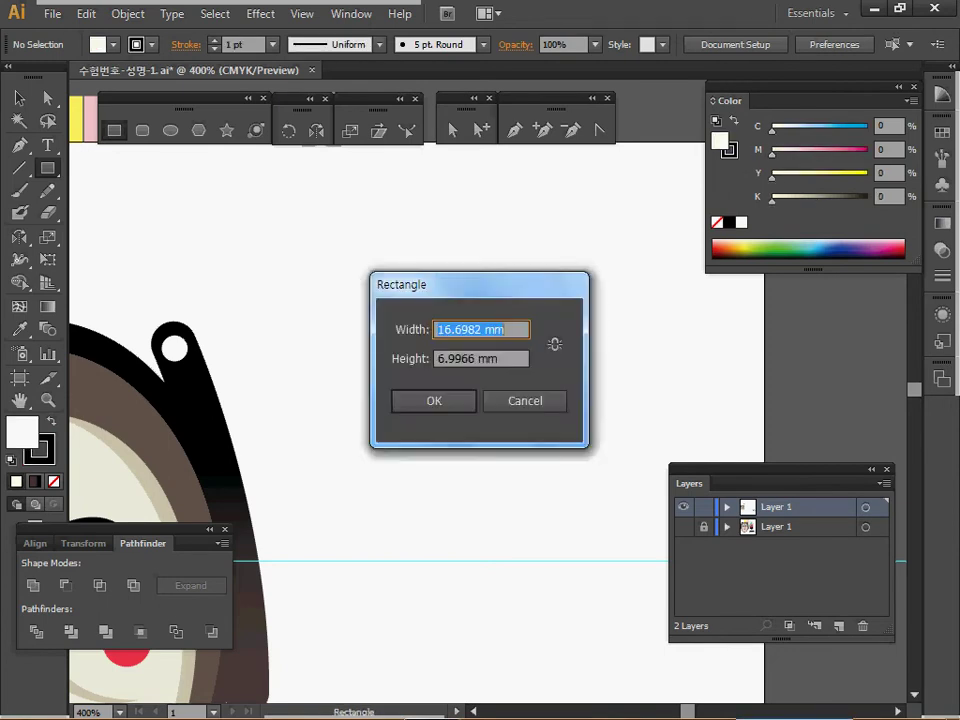
{"action": "type", "text": "3.5"}
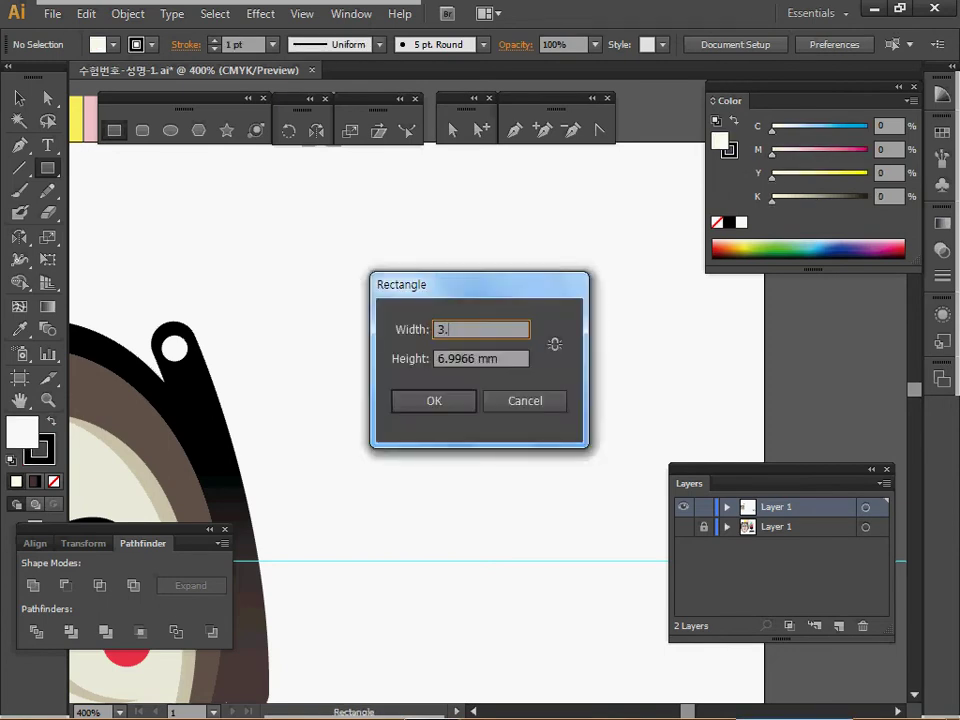
{"action": "key", "text": "Tab"}
{"action": "type", "text": "24"}
{"action": "key", "text": "Return"}
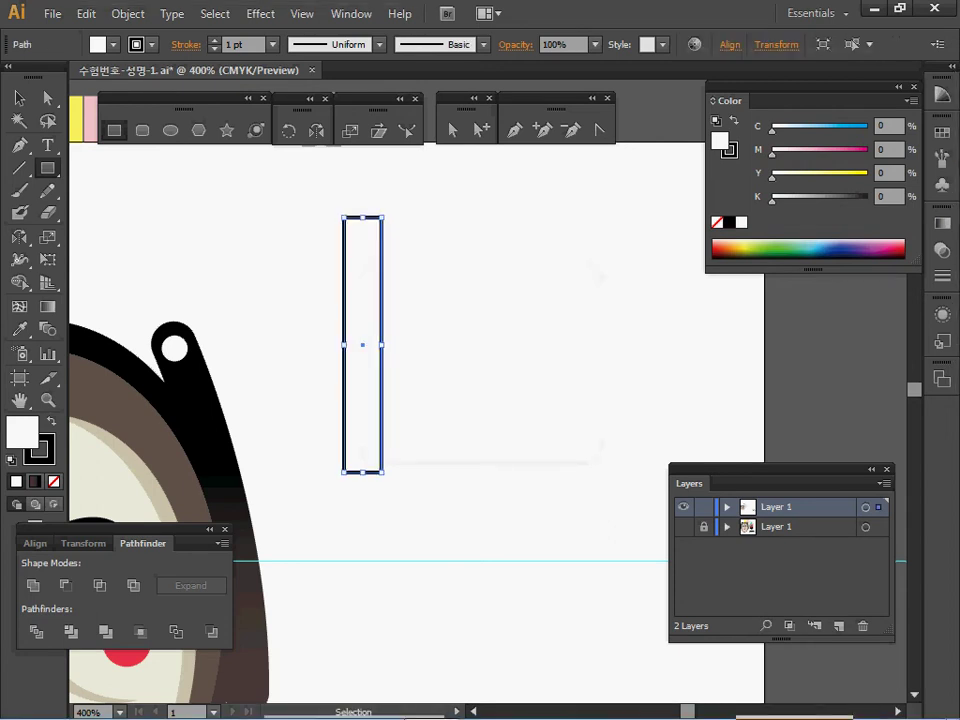
{"action": "key", "text": "space"}
{"action": "mouse_move", "coordinate": [430, 350]}
{"action": "left_mouse_down"}
{"action": "mouse_move", "coordinate": [384, 363]}
{"action": "mouse_move", "coordinate": [407, 363]}
{"action": "mouse_move", "coordinate": [413, 342]}
{"action": "left_mouse_up"}
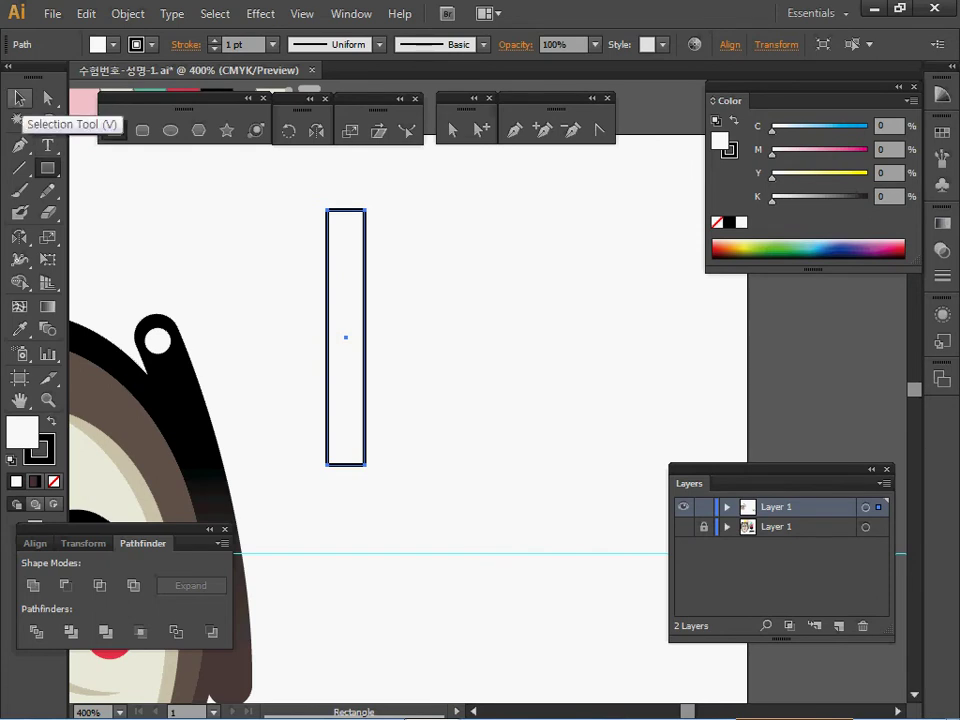
Step: Set up a Move of the rectangle by 3.5 mm horizontally and 0 mm vertically
{"action": "double_click", "coordinate": [19, 97]}
{"action": "left_click_drag", "start_coordinate": [400, 158], "coordinate": [559, 193]}
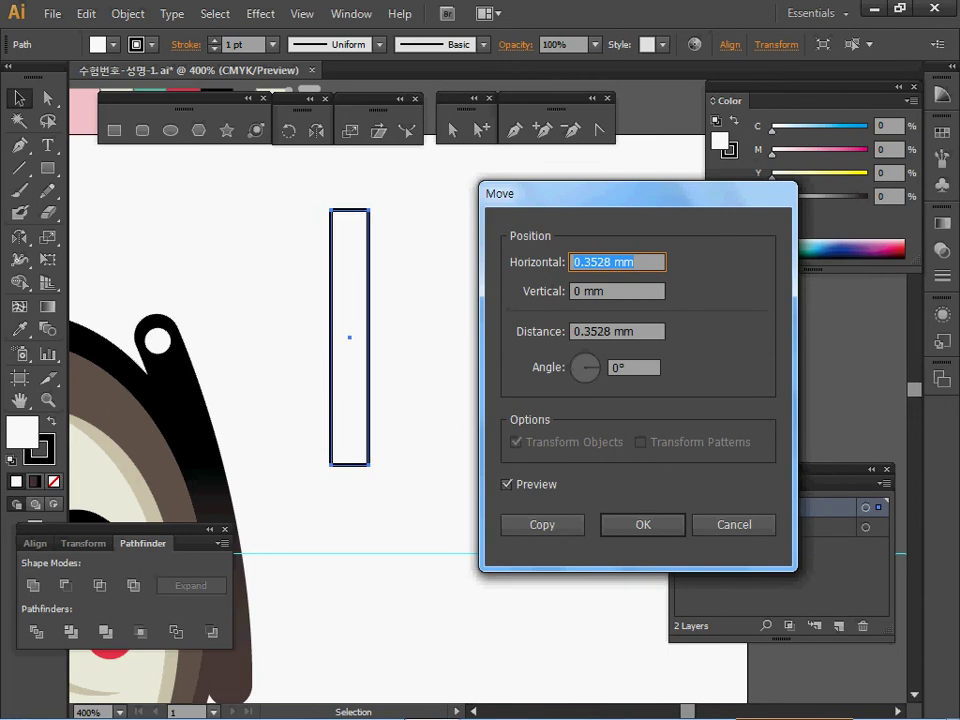
{"action": "left_click_drag", "start_coordinate": [559, 193], "coordinate": [561, 184]}
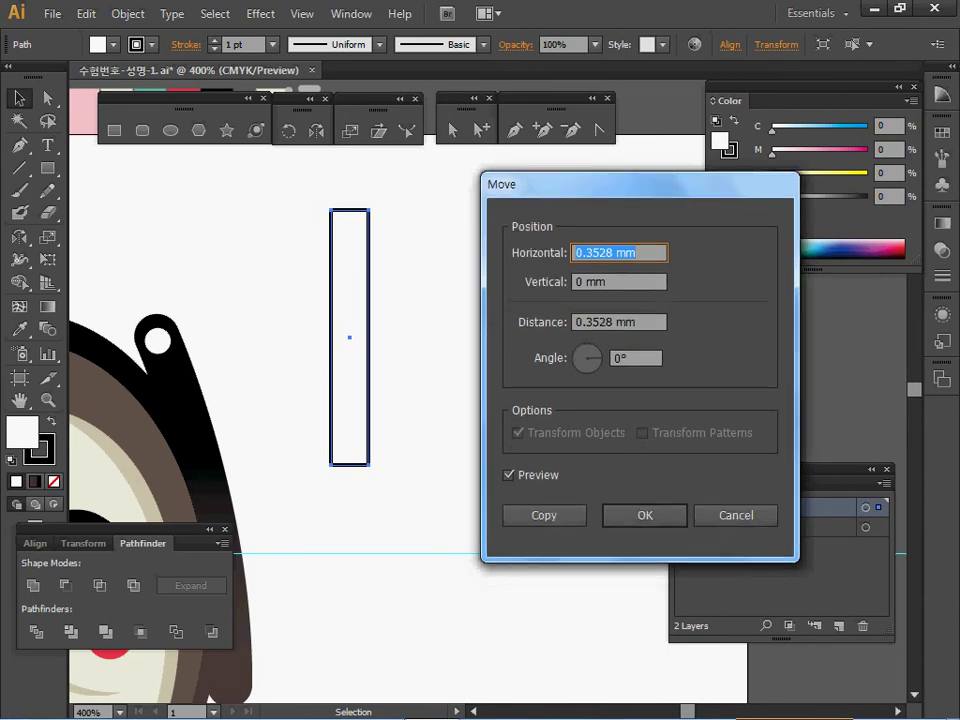
{"action": "type", "text": "3.5"}
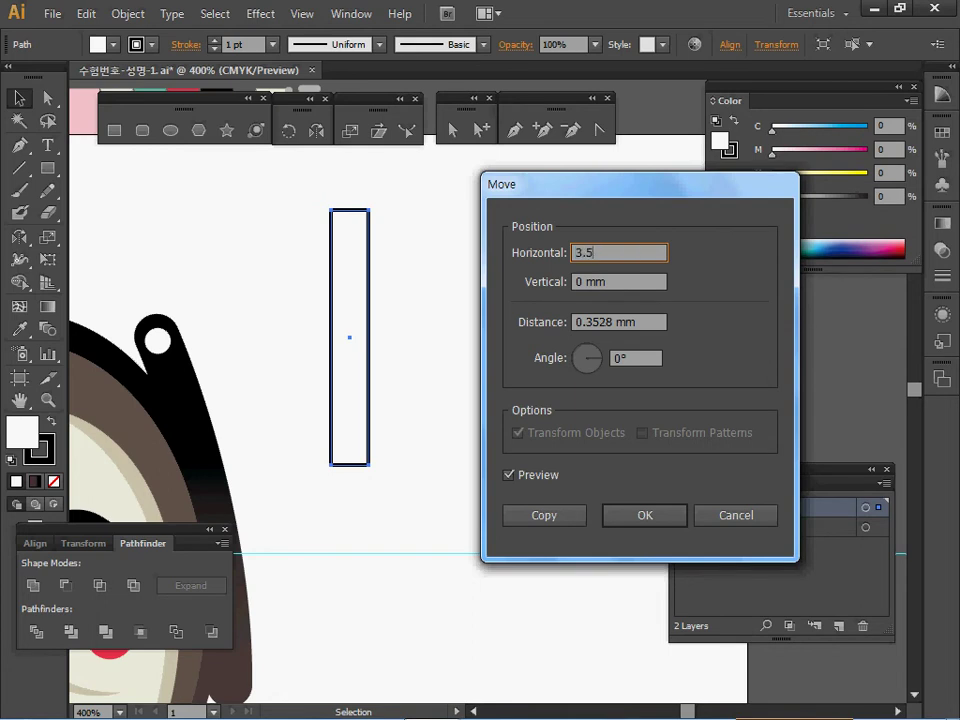
{"action": "key", "text": "Tab"}
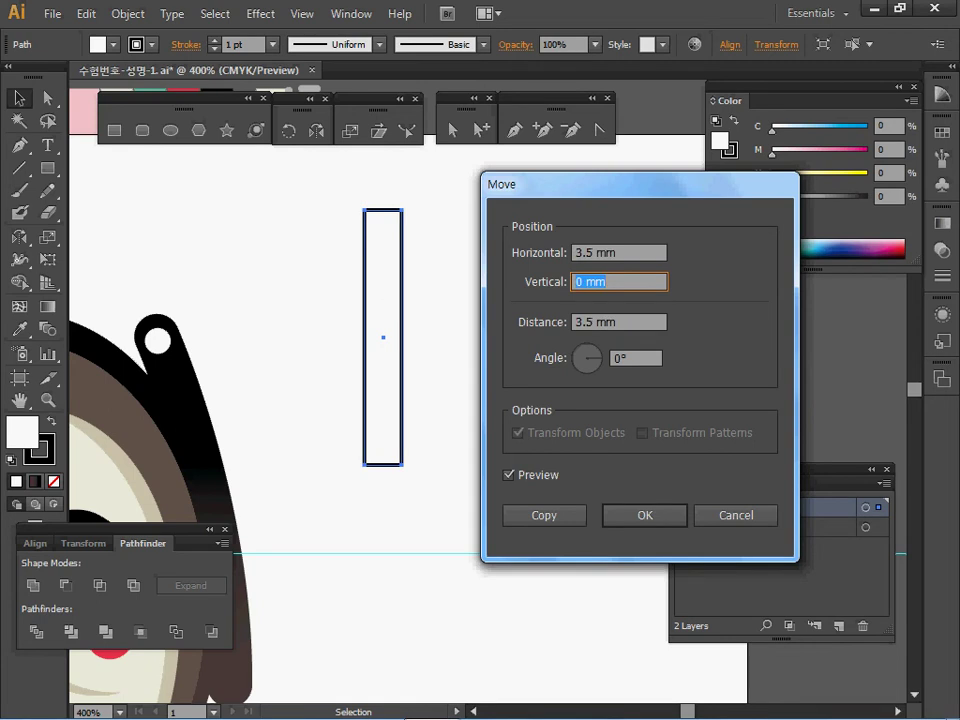
{"action": "type", "text": "0"}
{"action": "key", "text": "Tab"}
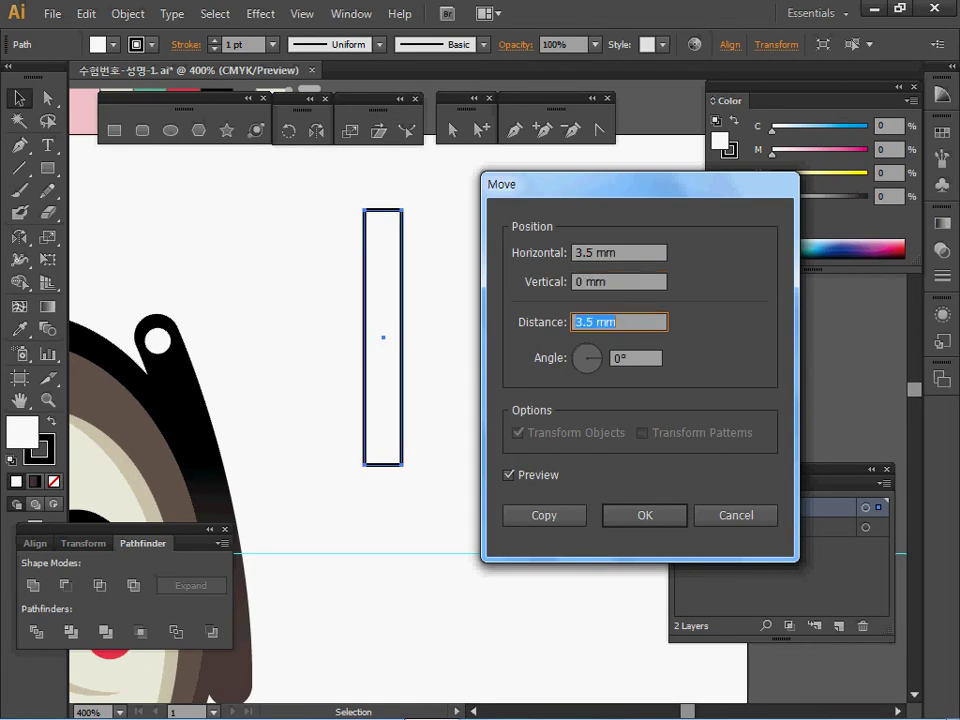
Step: Compare the rectangle's position with the move preview off and on, and create the shifted rectangle as a copy
{"action": "left_click_drag", "start_coordinate": [600, 184], "coordinate": [706, 164]}
{"action": "left_click", "coordinate": [614, 455]}
{"action": "left_click", "coordinate": [614, 455]}
{"action": "left_click", "coordinate": [614, 455]}
{"action": "left_click", "coordinate": [614, 455]}
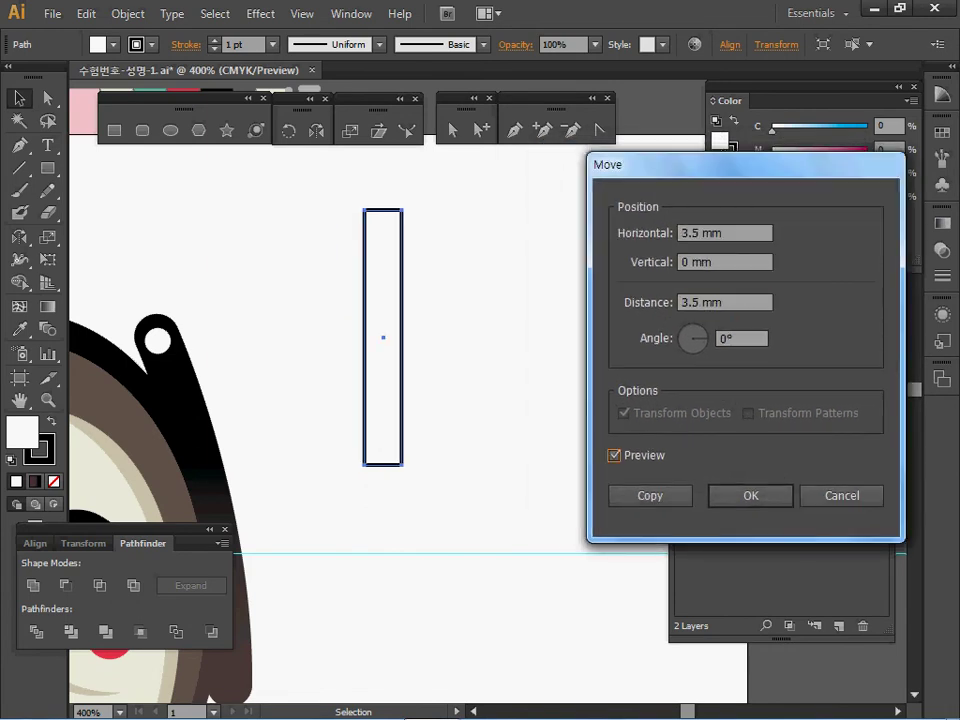
{"action": "key", "text": "Tab"}
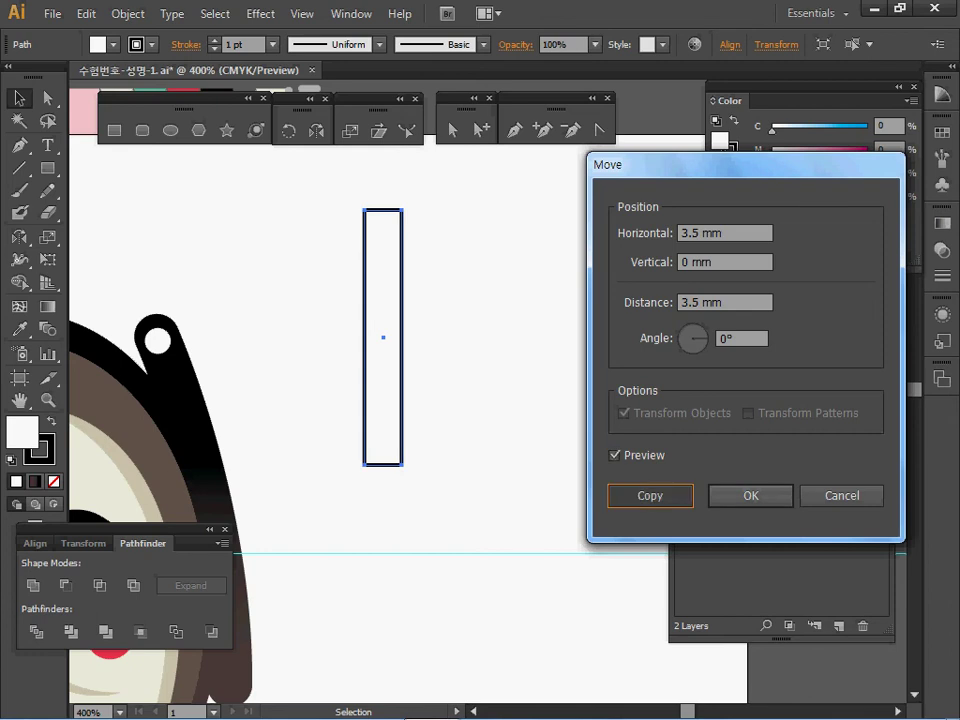
{"action": "key", "text": "Return"}
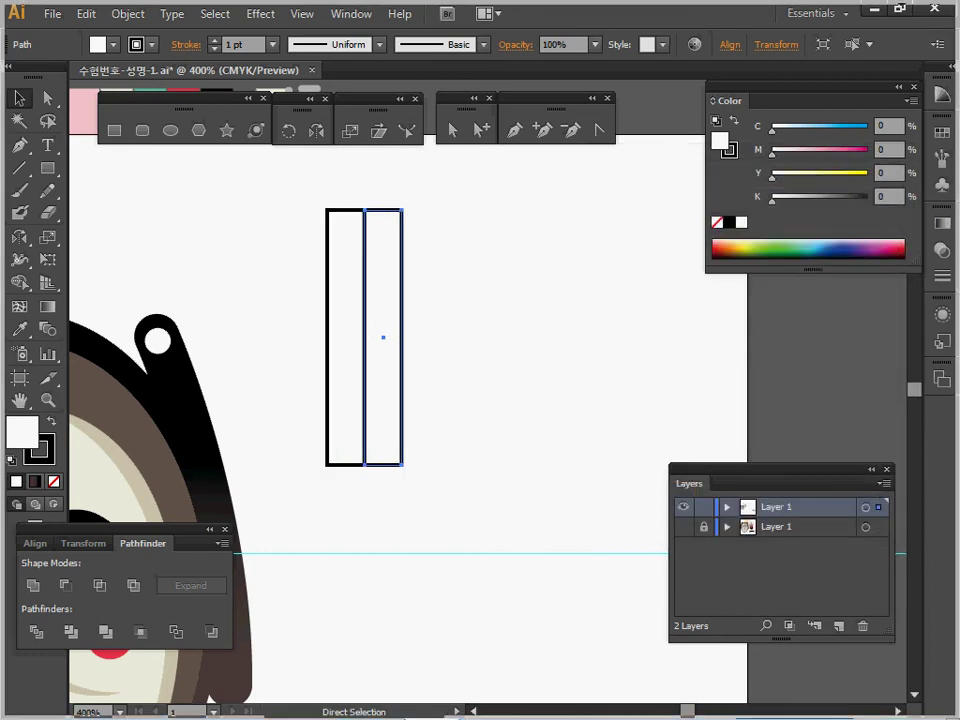
Step: Repeat the copy move four more times to complete a row of six adjoining rectangles
{"action": "key", "text": "ctrl+d"}
{"action": "key", "text": "ctrl+d"}
{"action": "key", "text": "ctrl+d"}
{"action": "key", "text": "ctrl+d"}
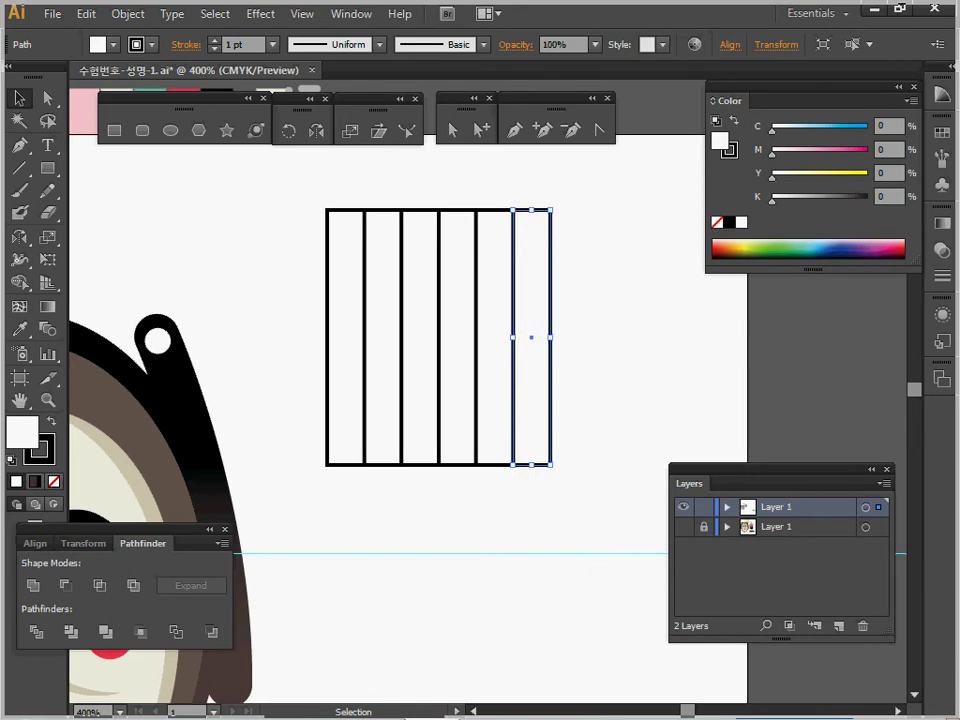
Step: Recolour the three rightmost rectangles from the swatch strip: black for the sixth, red for the fifth and teal for the fourth, without outlines
{"action": "left_click_drag", "start_coordinate": [413, 254], "coordinate": [495, 353]}
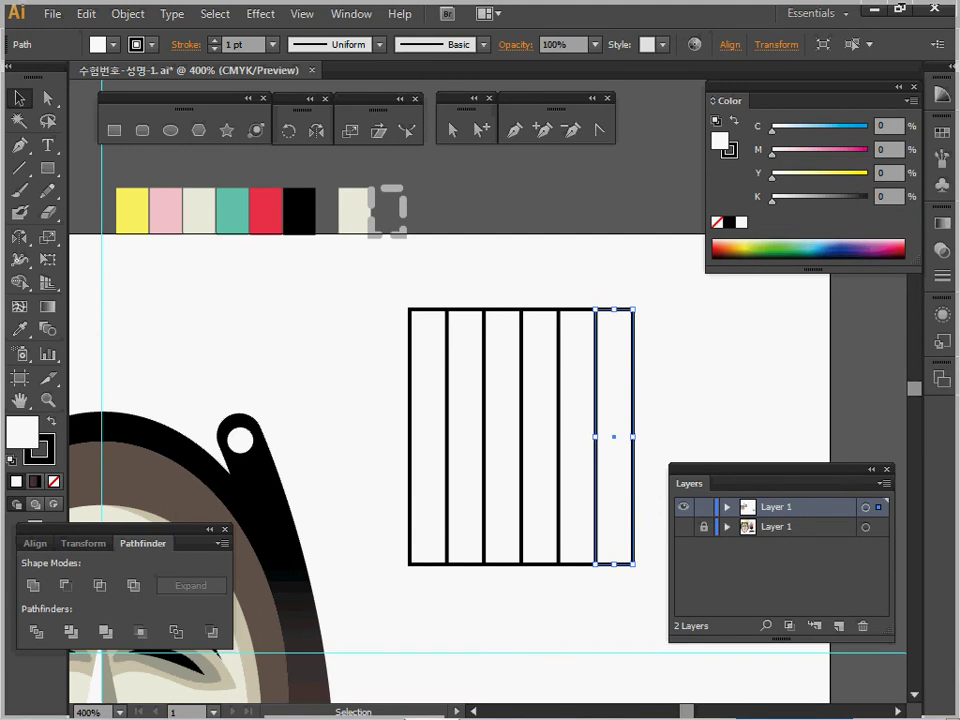
{"action": "key", "text": "i"}
{"action": "left_click", "coordinate": [299, 212]}
{"action": "left_click", "coordinate": [577, 400], "text": "ctrl"}
{"action": "left_click", "coordinate": [266, 210]}
{"action": "left_click", "coordinate": [540, 437], "text": "ctrl"}
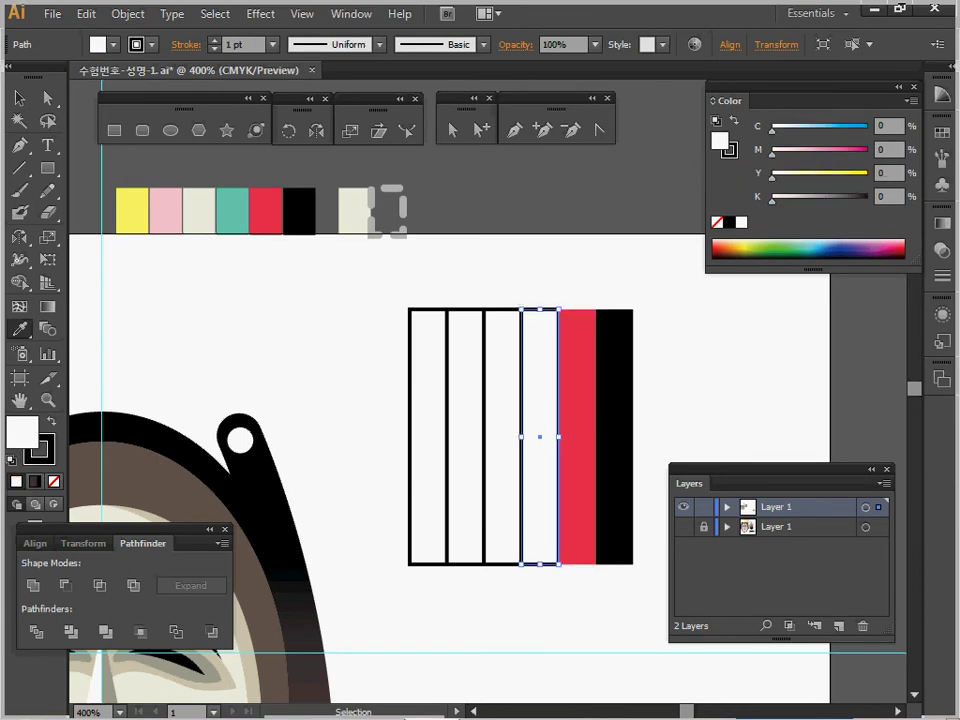
{"action": "left_click", "coordinate": [232, 210]}
Step: Match the remaining three rectangles to the swatch strip: cream for the third, pink for the second and yellow for the first
{"action": "left_click_drag", "start_coordinate": [503, 283], "coordinate": [513, 318]}
{"action": "left_click", "coordinate": [199, 210]}
{"action": "left_click", "coordinate": [465, 437], "text": "ctrl"}
{"action": "left_click", "coordinate": [166, 210]}
{"action": "left_click", "coordinate": [428, 437], "text": "ctrl"}
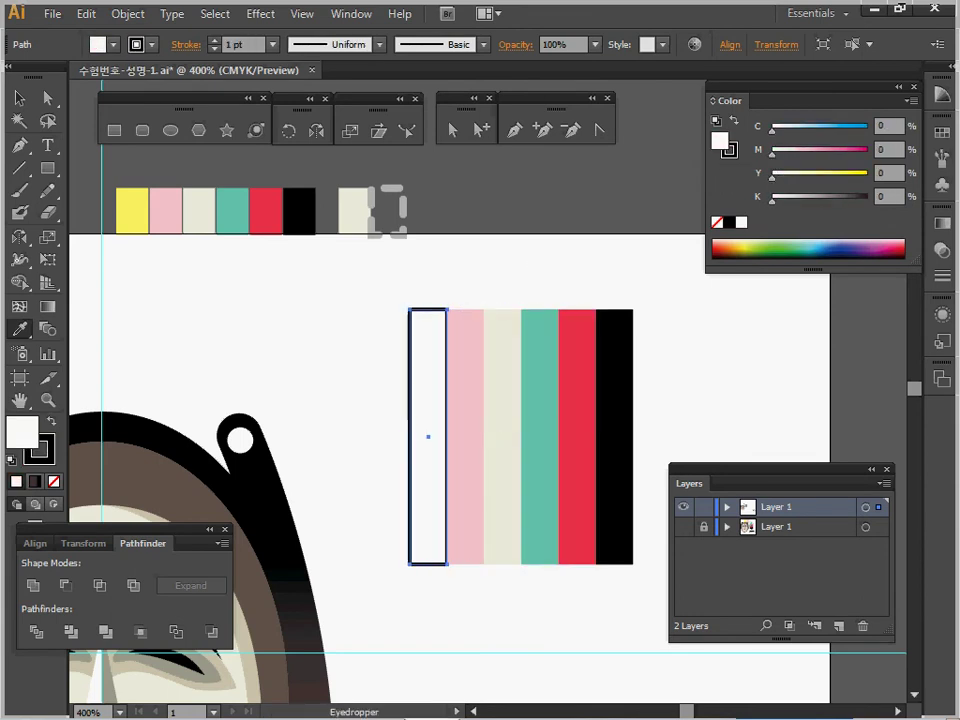
{"action": "left_click", "coordinate": [132, 210]}
{"action": "left_click", "coordinate": [350, 350], "text": "ctrl"}
Step: Set up an Arc envelope warp on all six coloured rectangles with preview on and an 80% horizontal bend
{"action": "left_click_drag", "start_coordinate": [375, 281], "coordinate": [650, 400]}
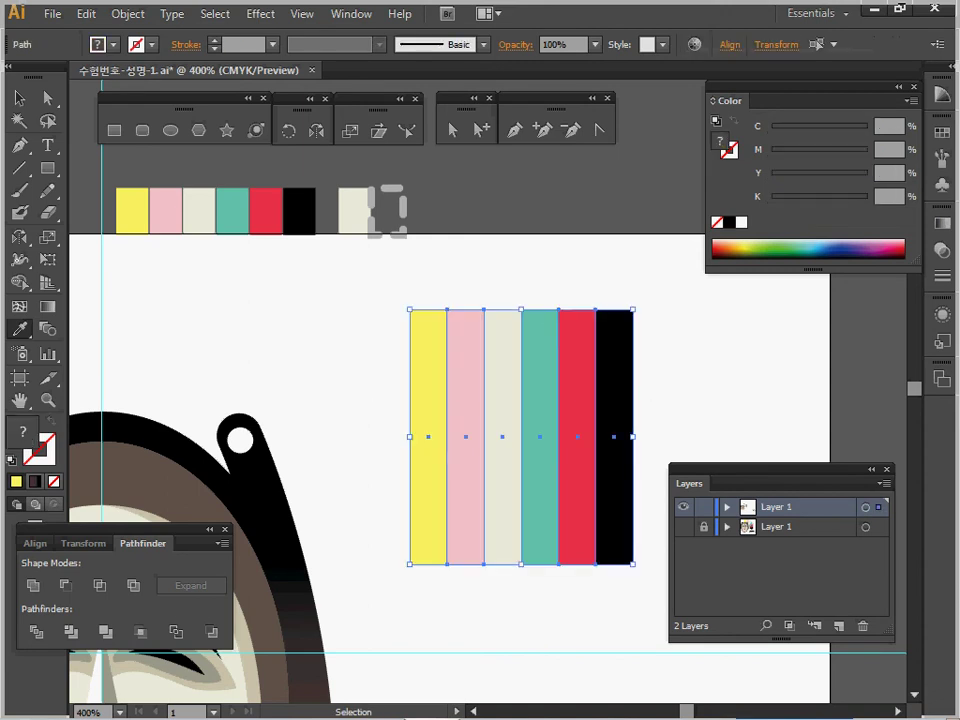
{"action": "key", "text": "ctrl+minus"}
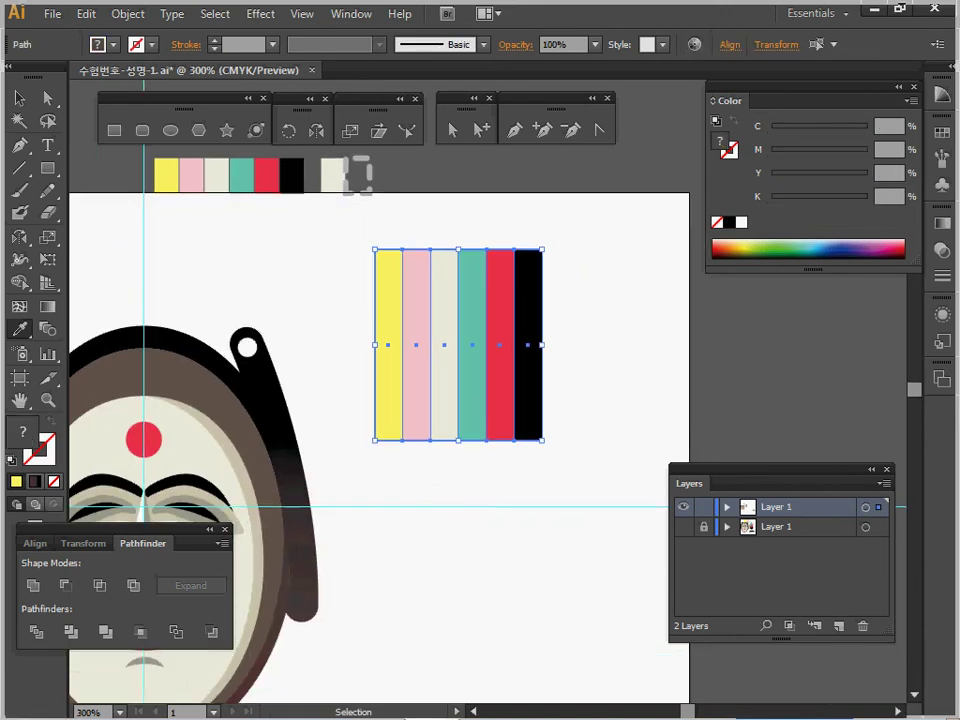
{"action": "key", "text": "ctrl+plus"}
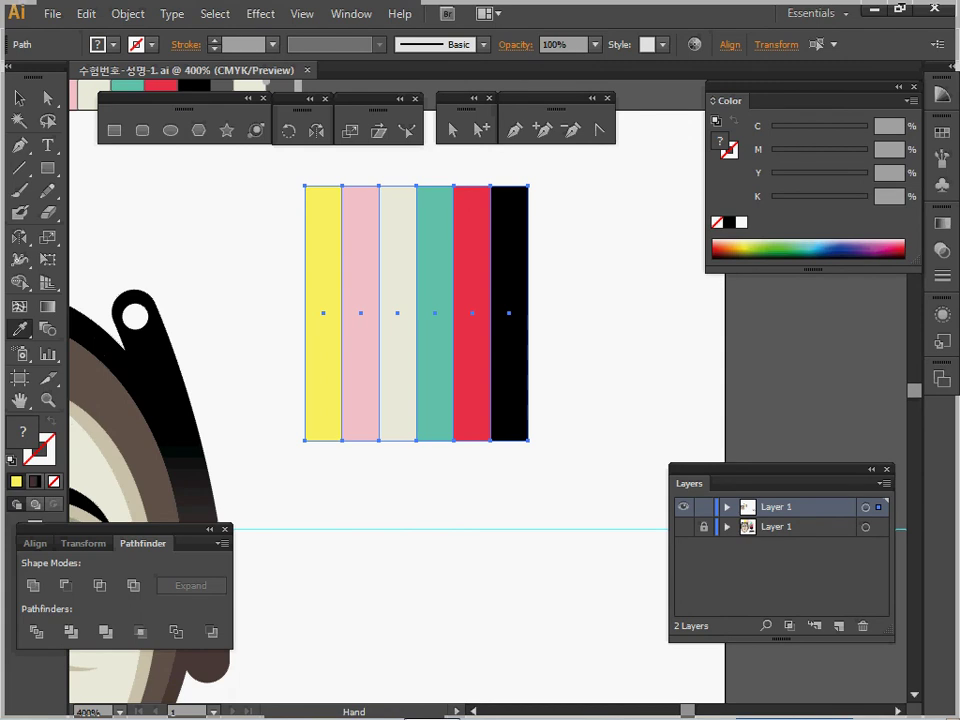
{"action": "left_click_drag", "start_coordinate": [510, 340], "coordinate": [544, 396]}
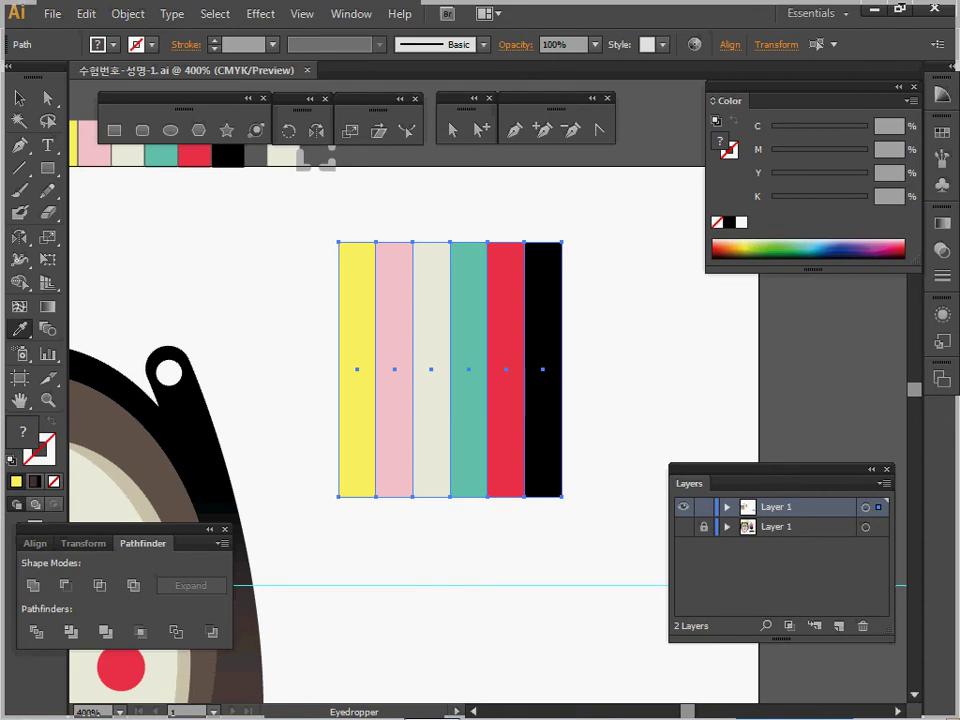
{"action": "left_click", "coordinate": [127, 13]}
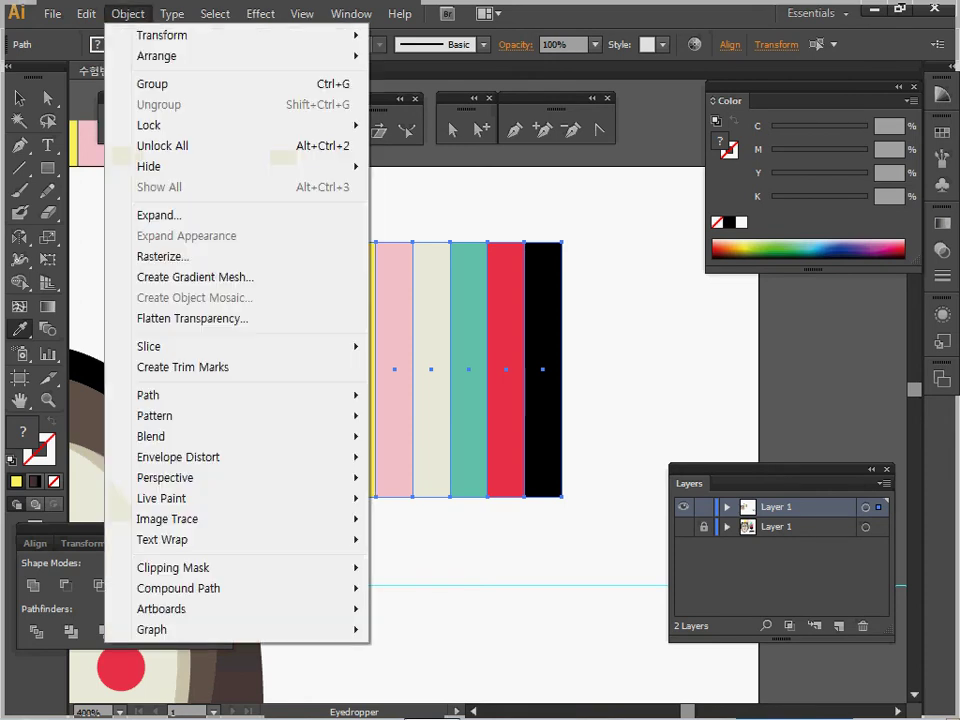
{"action": "mouse_move", "coordinate": [200, 457]}
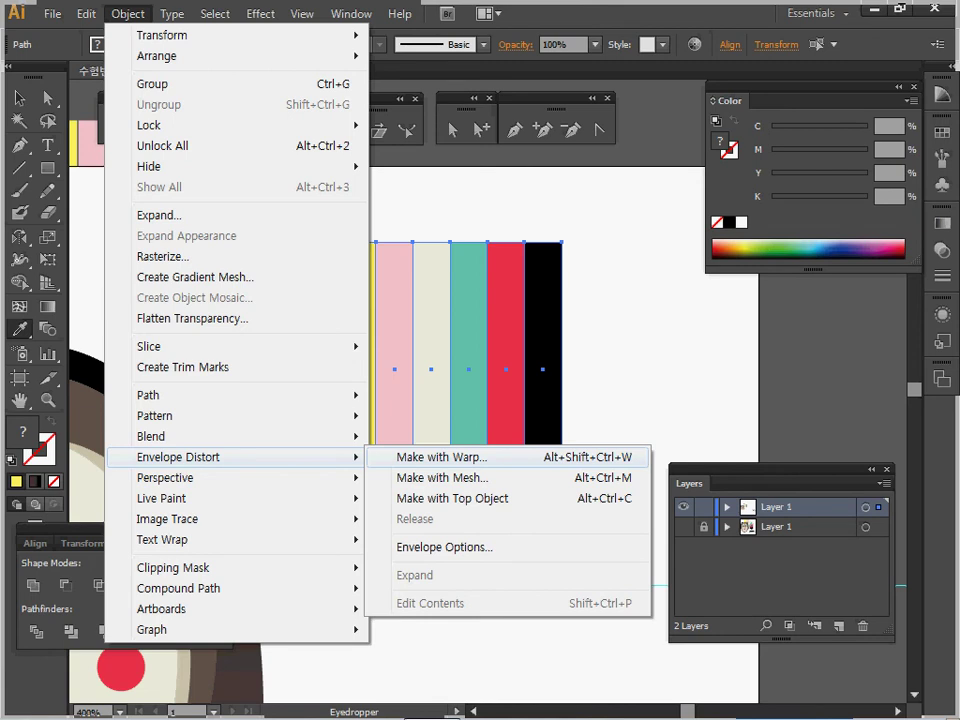
{"action": "left_click", "coordinate": [441, 457]}
{"action": "left_click", "coordinate": [324, 457]}
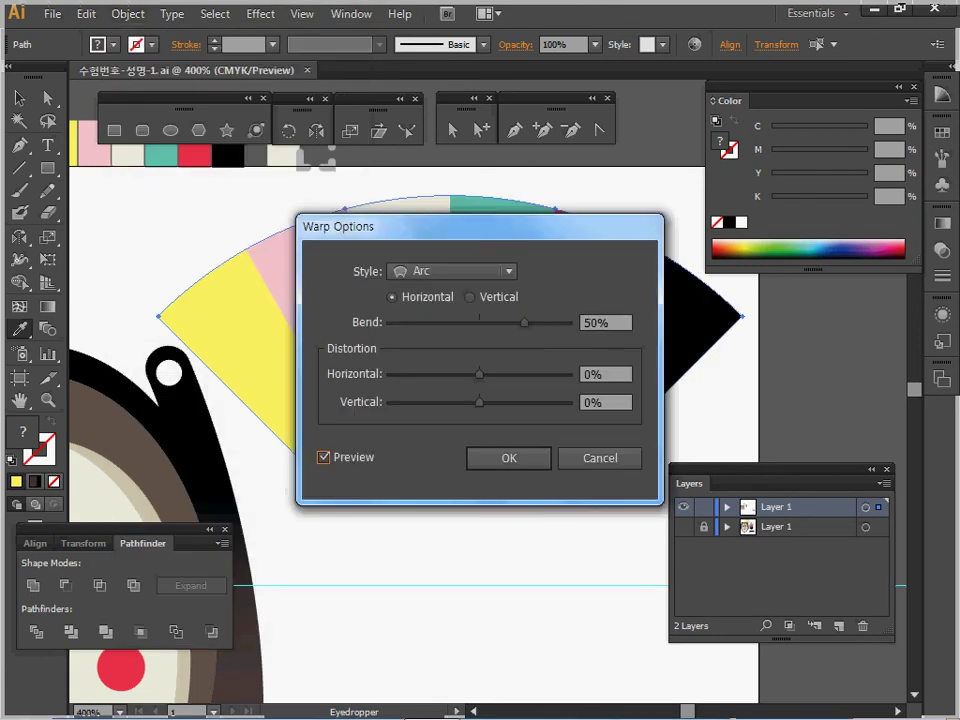
{"action": "left_click_drag", "start_coordinate": [420, 226], "coordinate": [681, 300]}
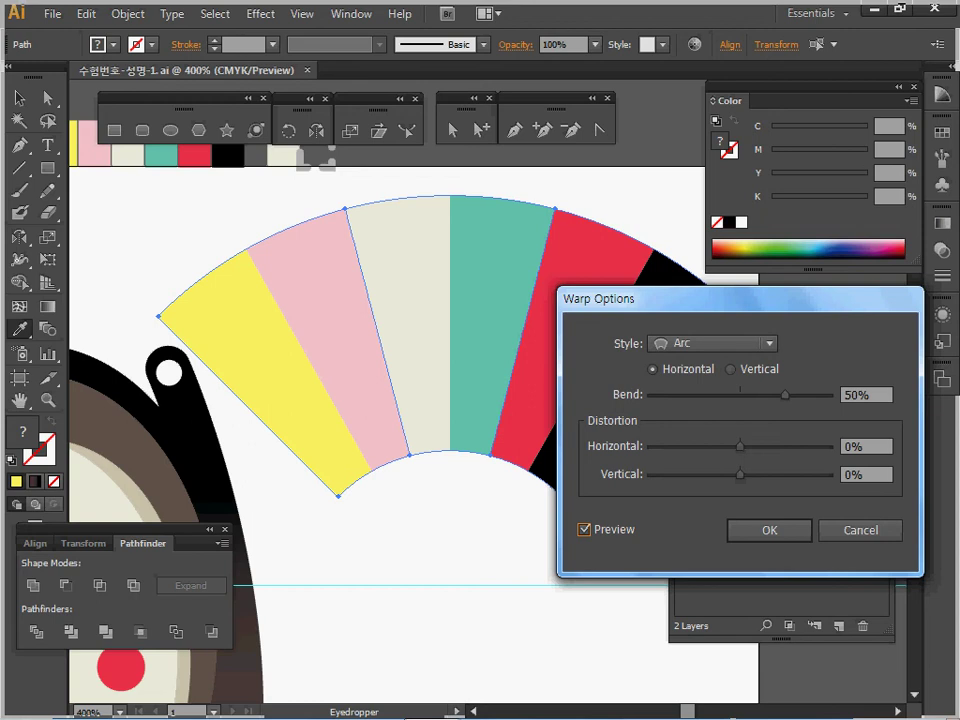
{"action": "left_click", "coordinate": [785, 395]}
{"action": "type", "text": "80"}
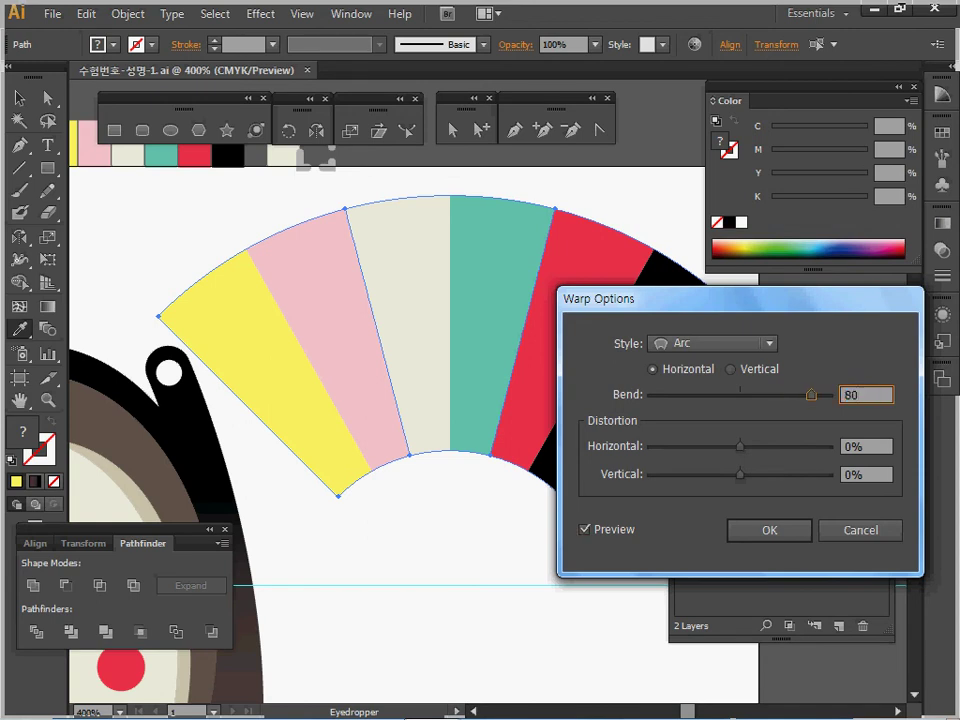
{"action": "key", "text": "Tab"}
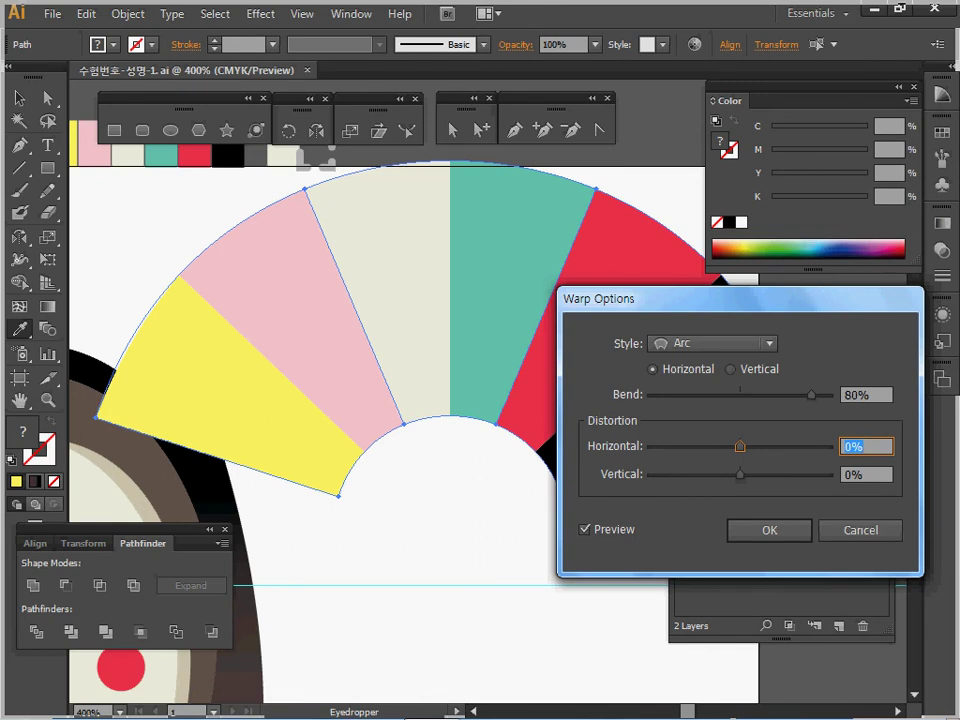
Step: Try a horizontal distortion of 80% and a vertical distortion of -50% on the arc warp
{"action": "type", "text": "80"}
{"action": "key", "text": "Tab"}
{"action": "type", "text": "-50"}
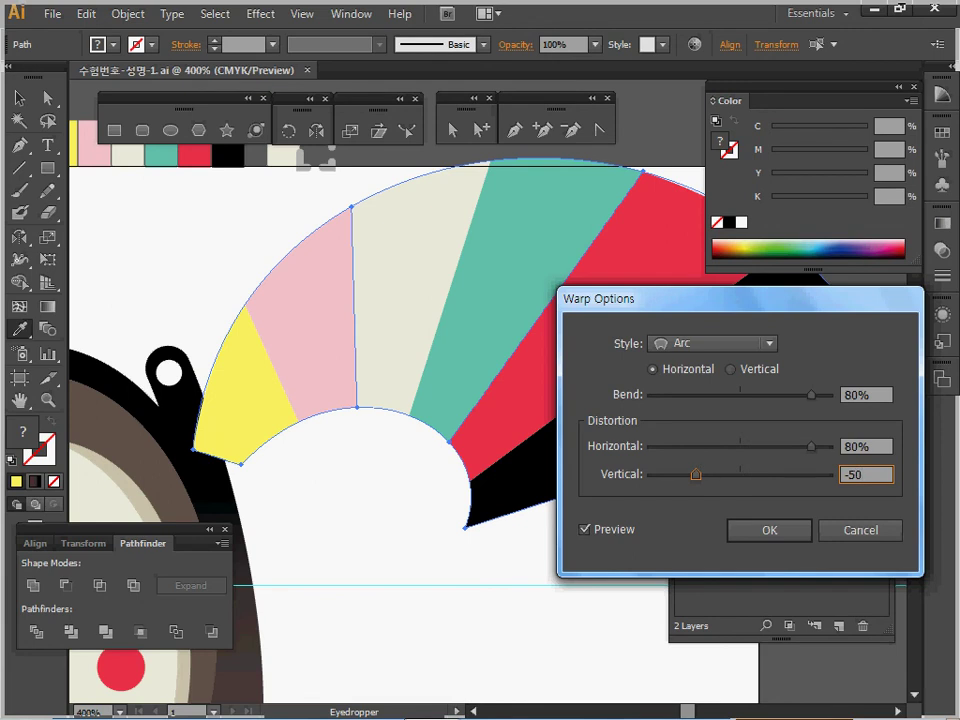
{"action": "key", "text": "shift+Tab"}
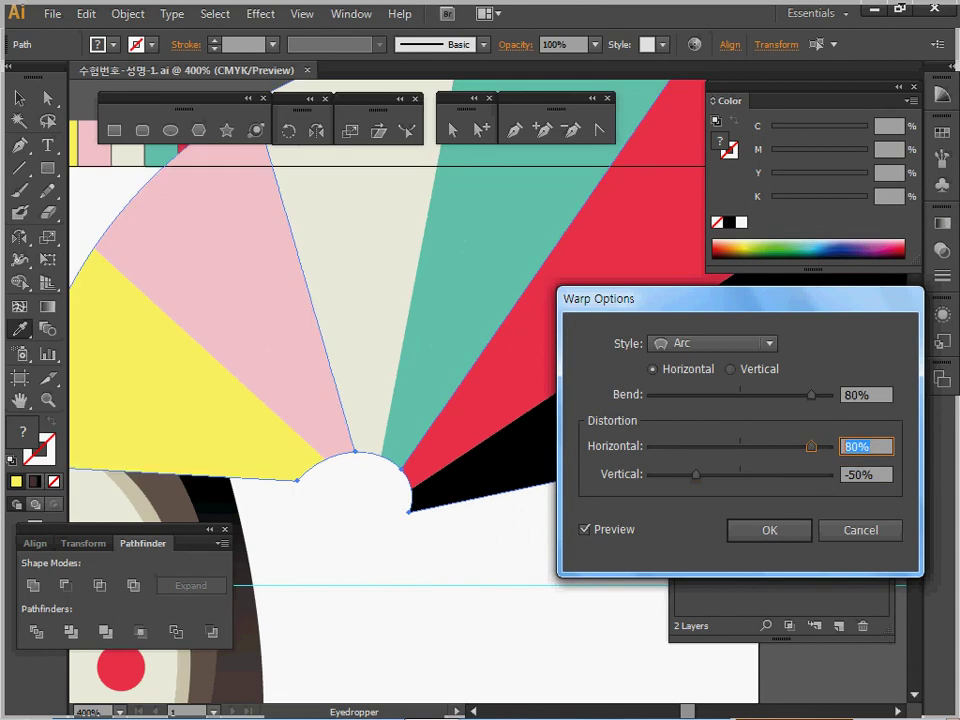
Step: Set the warp's horizontal distortion to -50% and vertical distortion to 0%, and apply the warp
{"action": "type", "text": "-50"}
{"action": "left_click", "coordinate": [741, 475]}
{"action": "double_click", "coordinate": [854, 475]}
{"action": "type", "text": "0"}
{"action": "left_click_drag", "start_coordinate": [650, 298], "coordinate": [592, 264]}
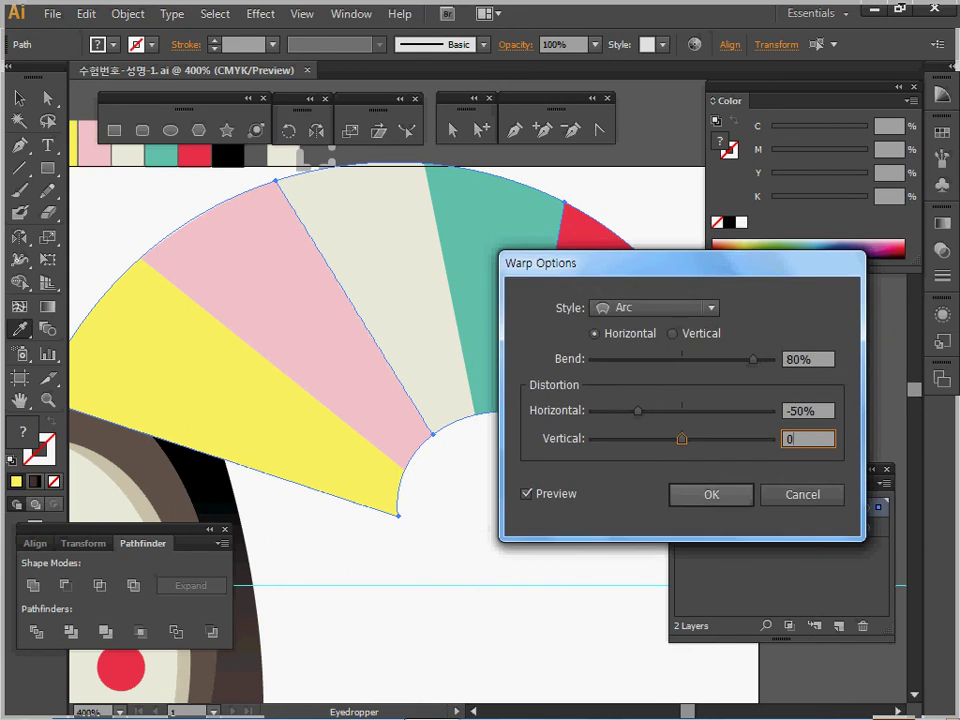
{"action": "key", "text": "Return"}
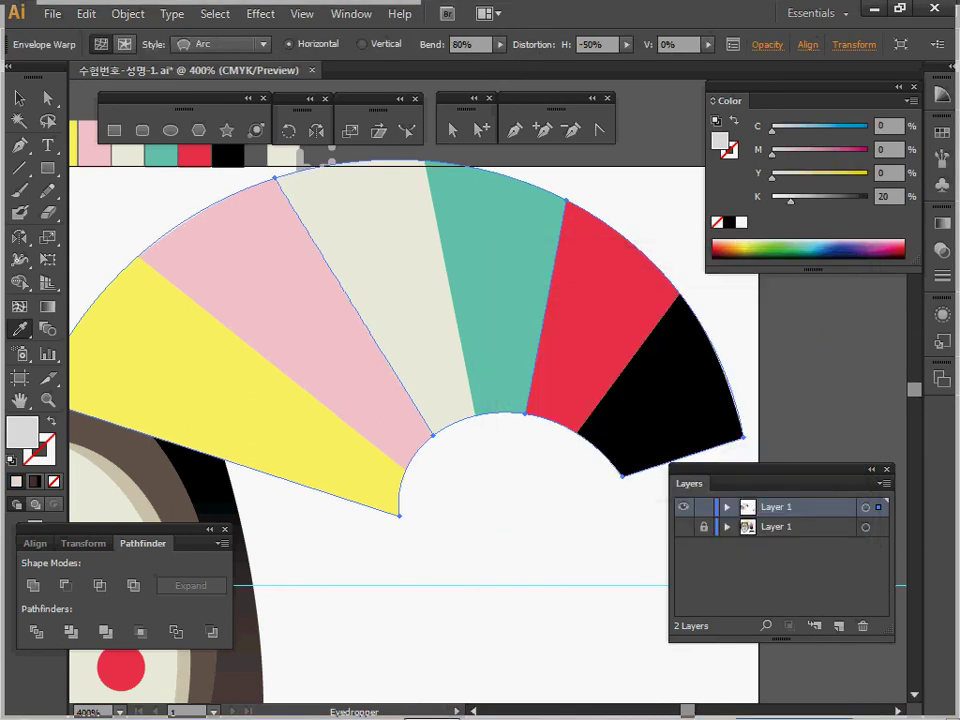
Step: Rotate the warped fan by -45° and expand its envelope into editable paths
{"action": "double_click", "coordinate": [289, 130]}
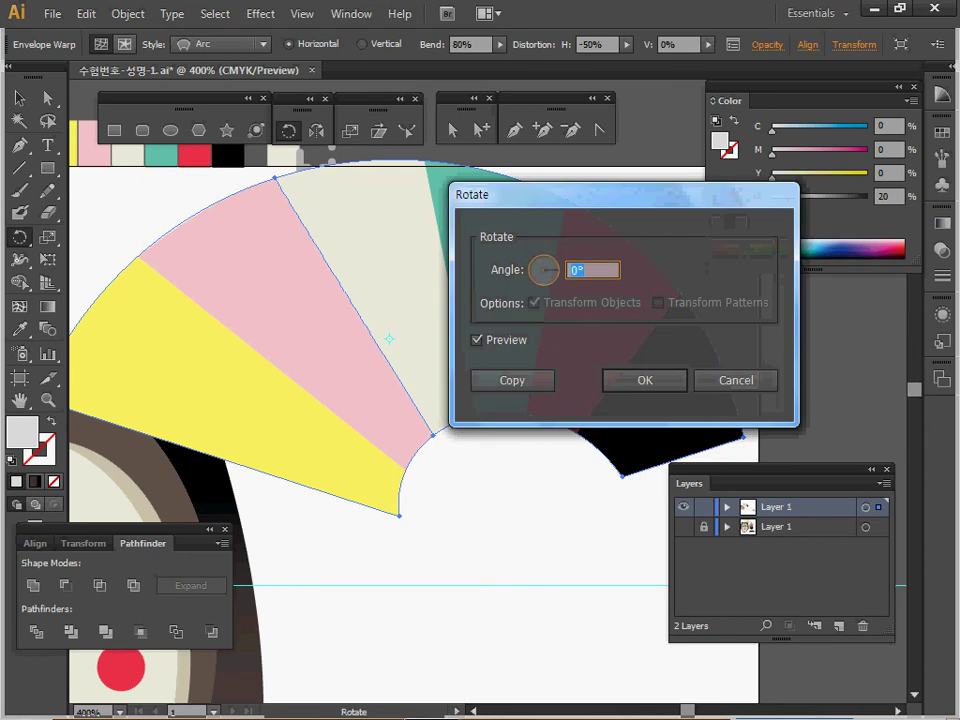
{"action": "type", "text": "-45"}
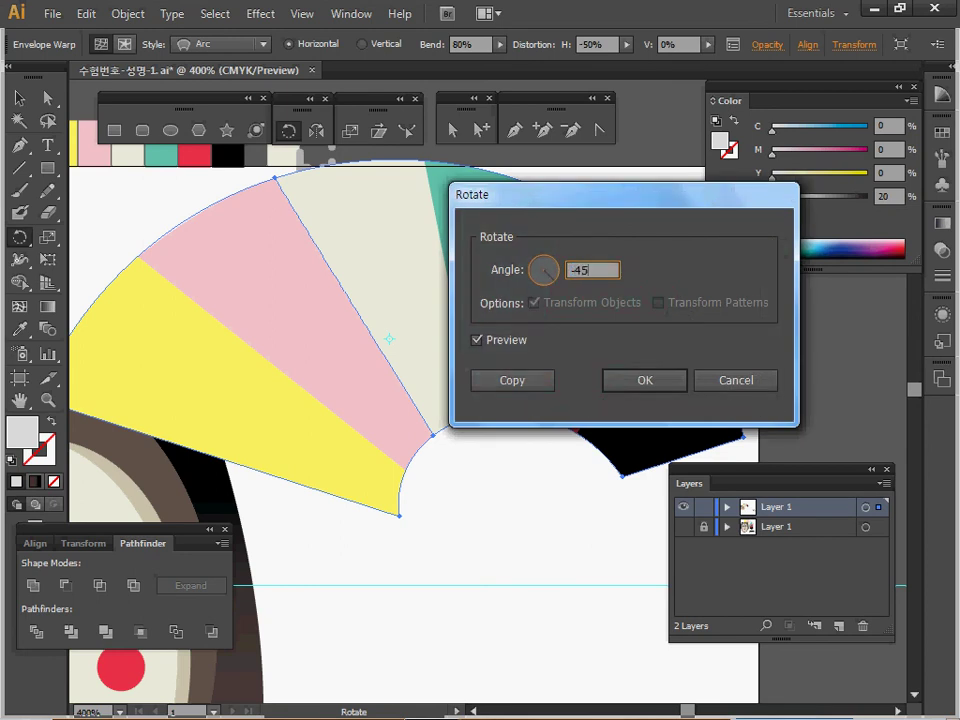
{"action": "key", "text": "Return"}
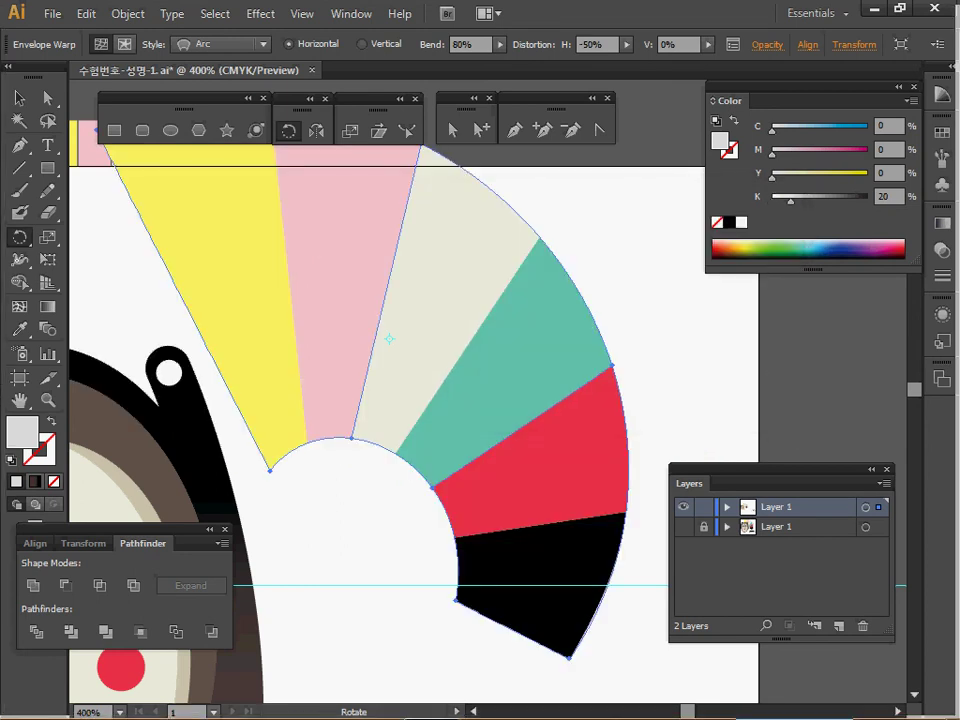
{"action": "left_click", "coordinate": [127, 13]}
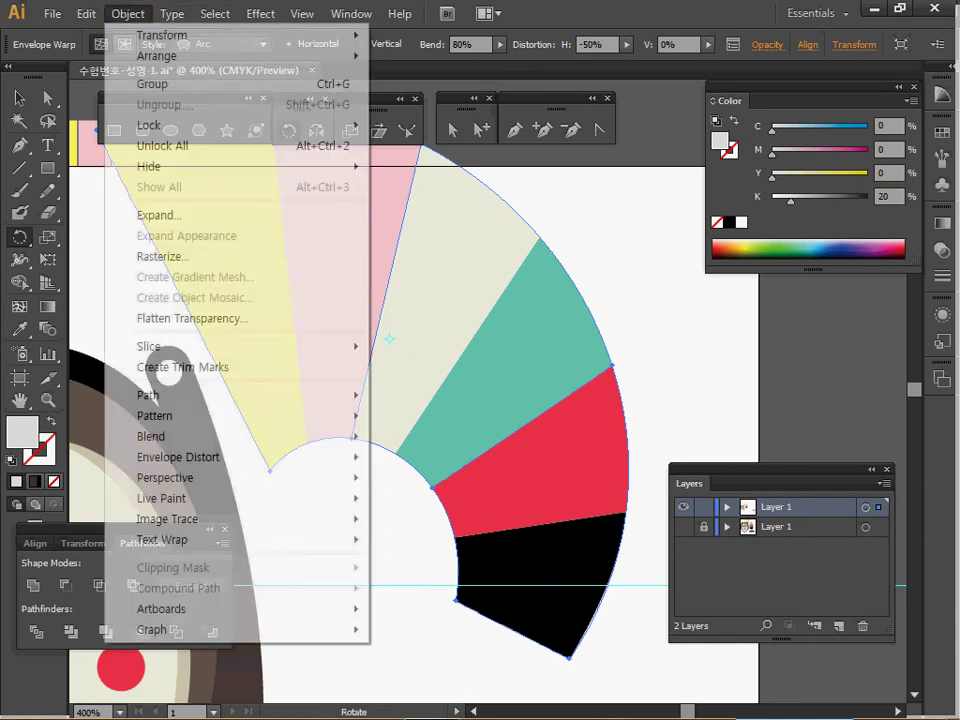
{"action": "mouse_move", "coordinate": [240, 457]}
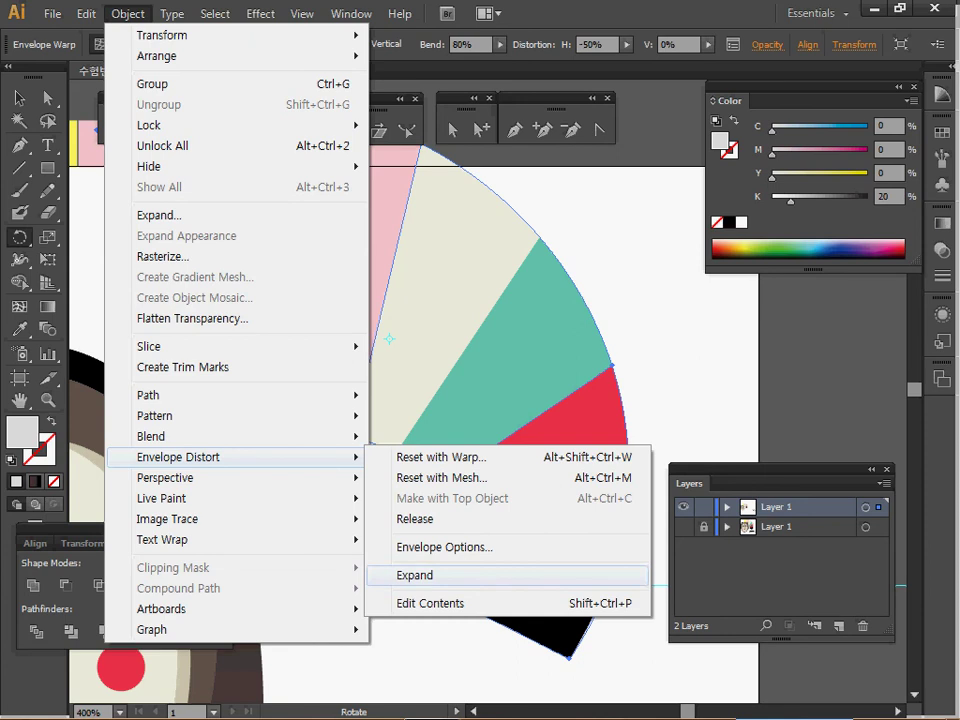
{"action": "left_click", "coordinate": [420, 575]}
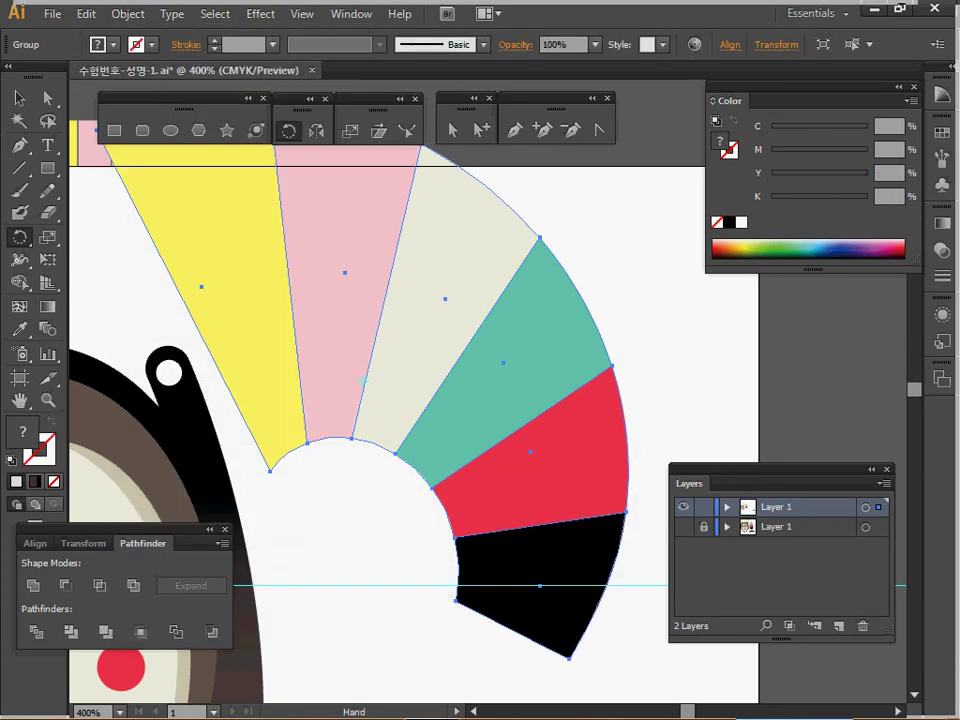
Step: Move the fan down onto the artboard beside the mask and delete the strip of six colour swatches above the artboard
{"action": "key", "text": "ctrl+minus"}
{"action": "key", "text": "ctrl+minus"}
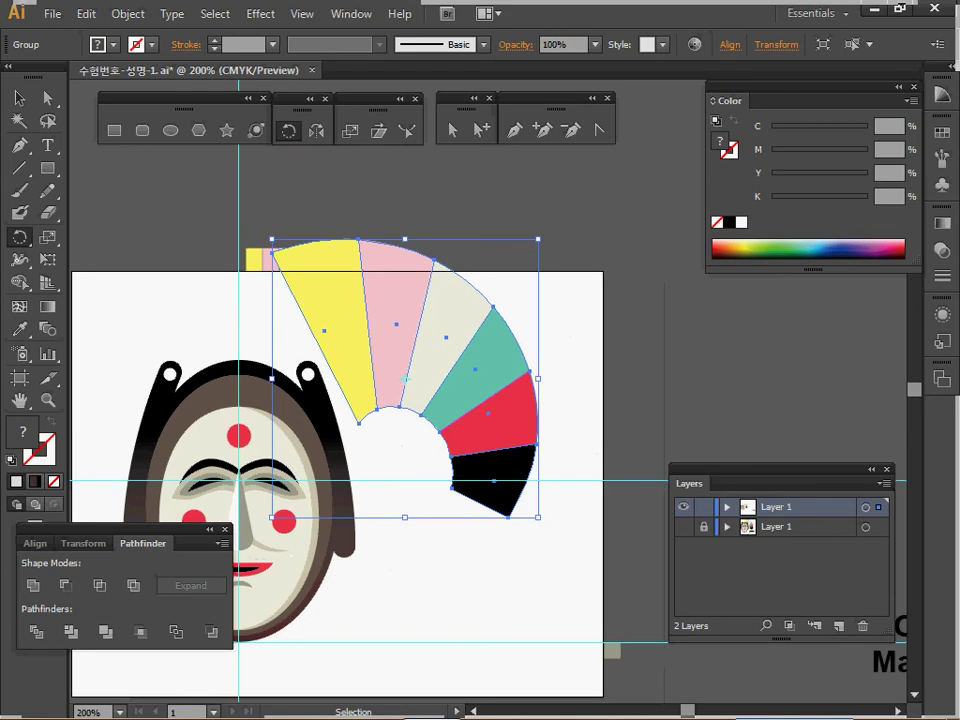
{"action": "left_click_drag", "start_coordinate": [385, 335], "coordinate": [413, 419]}
{"action": "left_click_drag", "start_coordinate": [348, 291], "coordinate": [209, 202]}
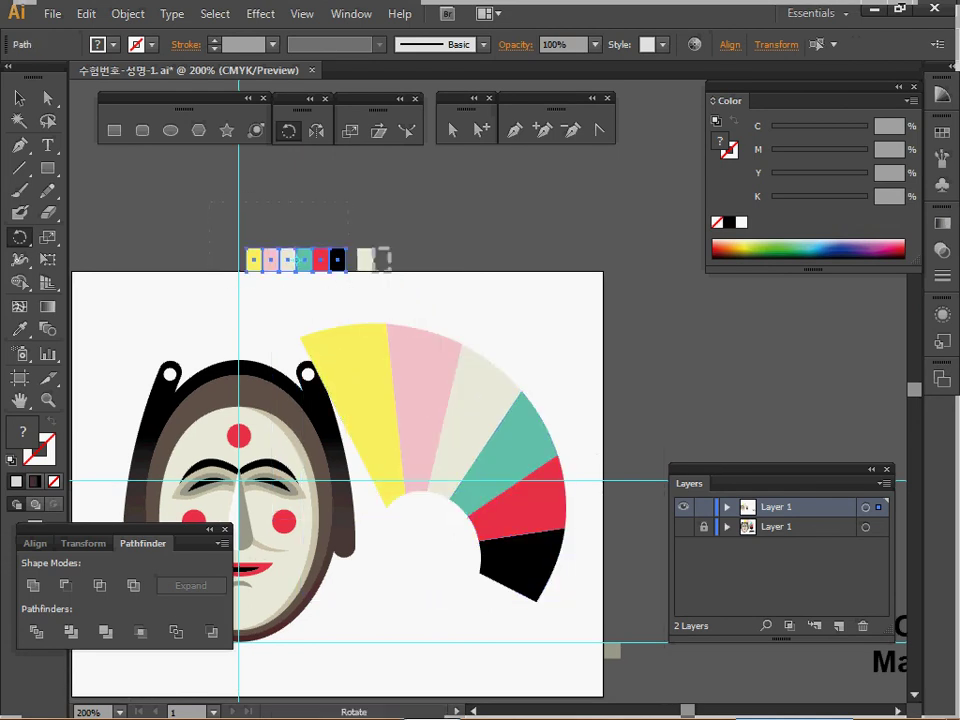
{"action": "key", "text": "Delete"}
Step: Draw a 73 by 73 mm circle with the Ellipse tool
{"action": "left_click_drag", "start_coordinate": [480, 393], "coordinate": [510, 335]}
{"action": "left_click", "coordinate": [510, 320], "text": "ctrl"}
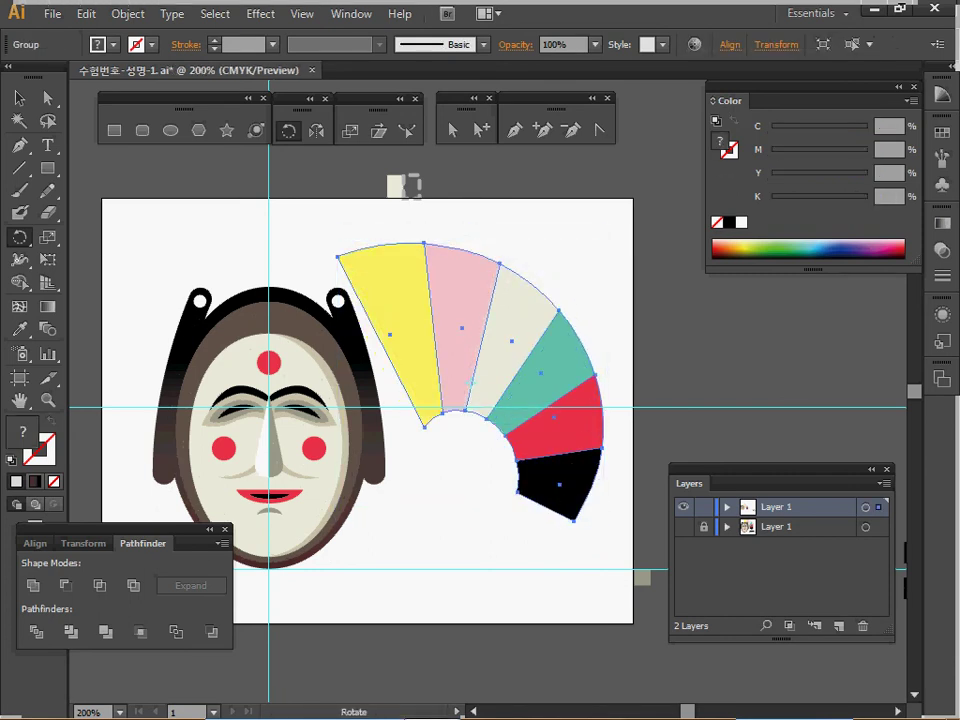
{"action": "left_click", "coordinate": [487, 344], "text": "ctrl"}
{"action": "key", "text": "l"}
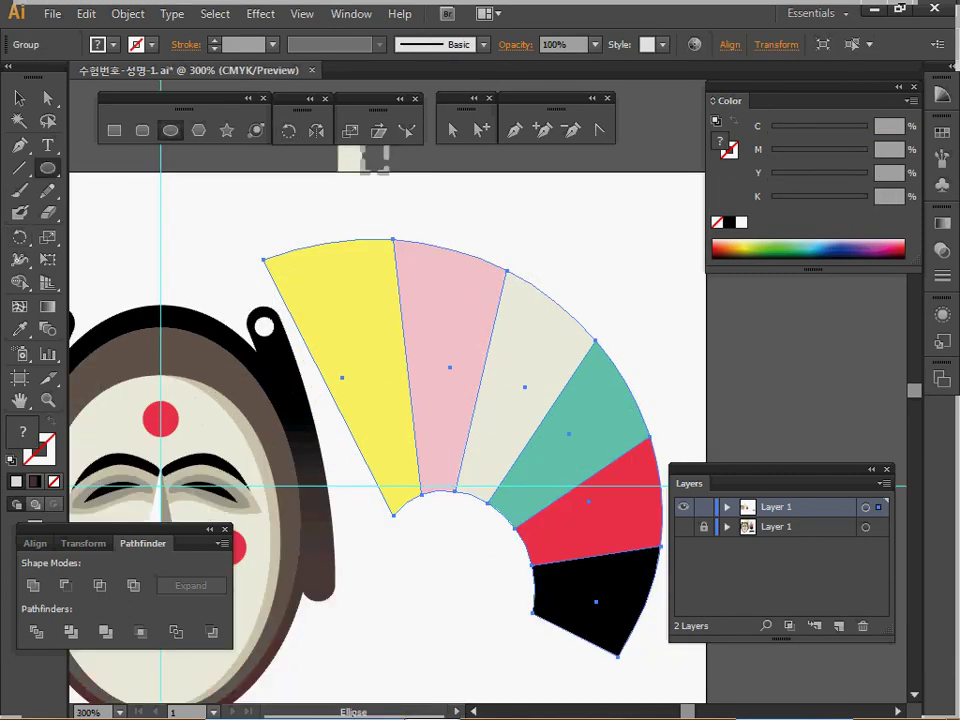
{"action": "left_click", "coordinate": [312, 319]}
{"action": "type", "text": "73"}
{"action": "key", "text": "Tab"}
{"action": "type", "text": "73"}
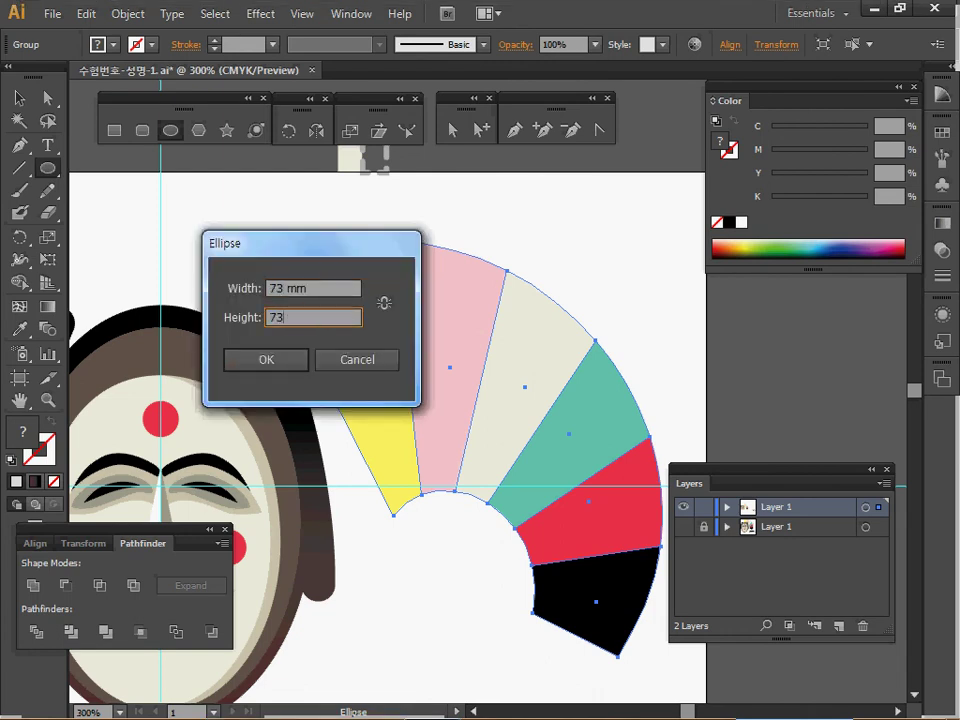
{"action": "key", "text": "Return"}
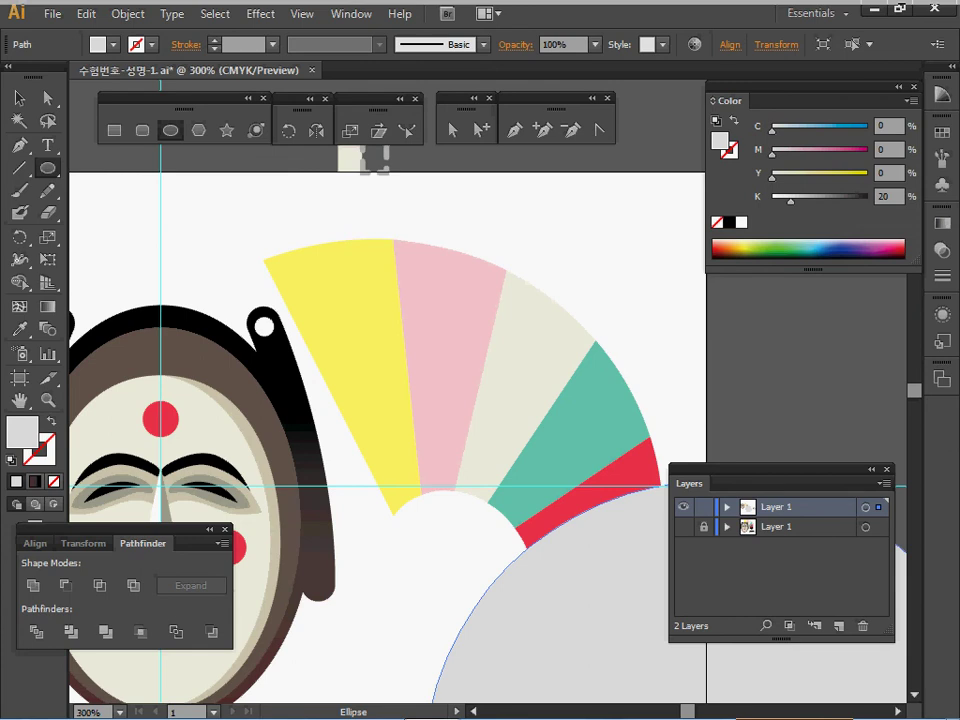
Step: Give the circle no fill and a 1 pt black stroke, and position it around the fan's outer curved edge
{"action": "key", "text": "d"}
{"action": "key", "text": "slash"}
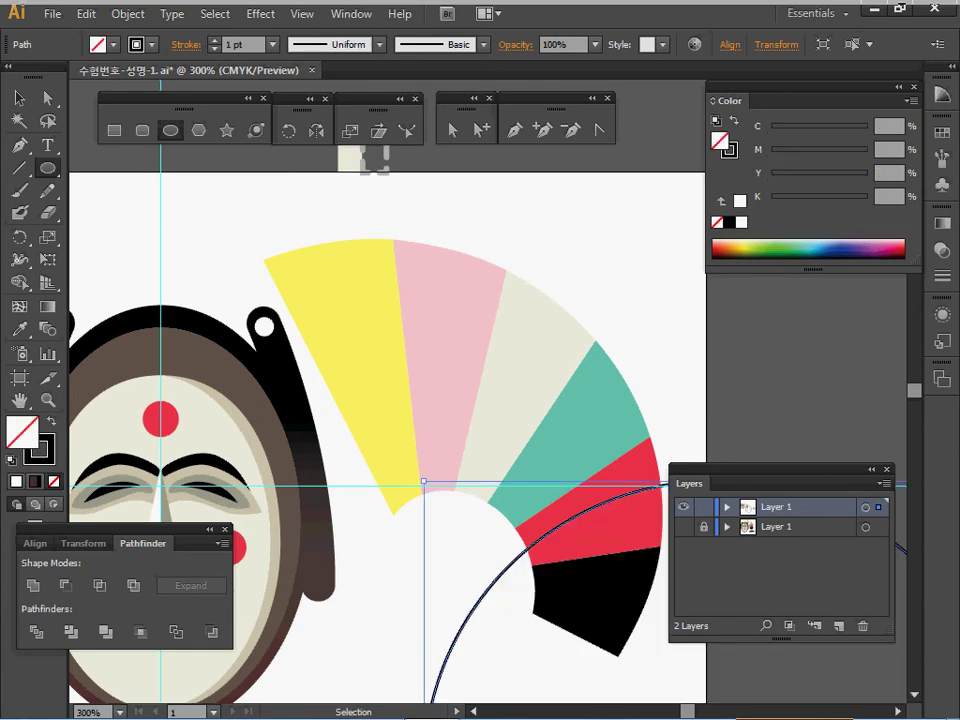
{"action": "mouse_move", "coordinate": [527, 551]}
{"action": "left_mouse_down"}
{"action": "mouse_move", "coordinate": [361, 339]}
{"action": "mouse_move", "coordinate": [161, 309]}
{"action": "mouse_move", "coordinate": [177, 310]}
{"action": "mouse_move", "coordinate": [202, 284]}
{"action": "mouse_move", "coordinate": [193, 306]}
{"action": "mouse_move", "coordinate": [139, 244]}
{"action": "mouse_move", "coordinate": [154, 244]}
{"action": "left_mouse_up"}
{"action": "key", "text": "space"}
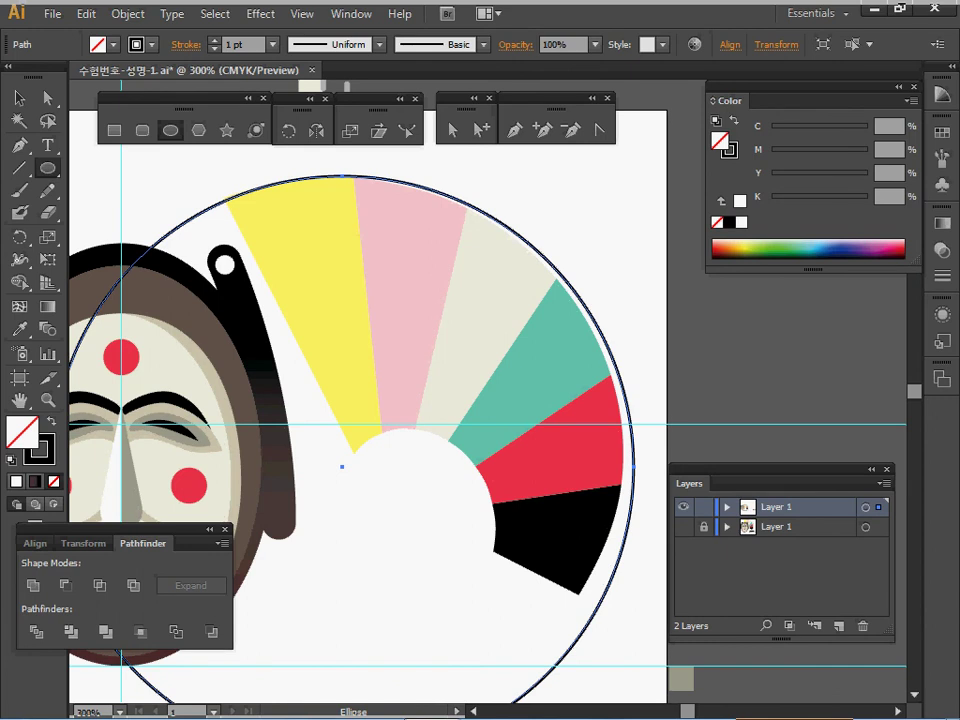
Step: Cut the circle with the Scissors tool along the yellow segment's outer edge and just beyond the black segment's lower corner
{"action": "left_click_drag", "start_coordinate": [48, 213], "coordinate": [130, 235]}
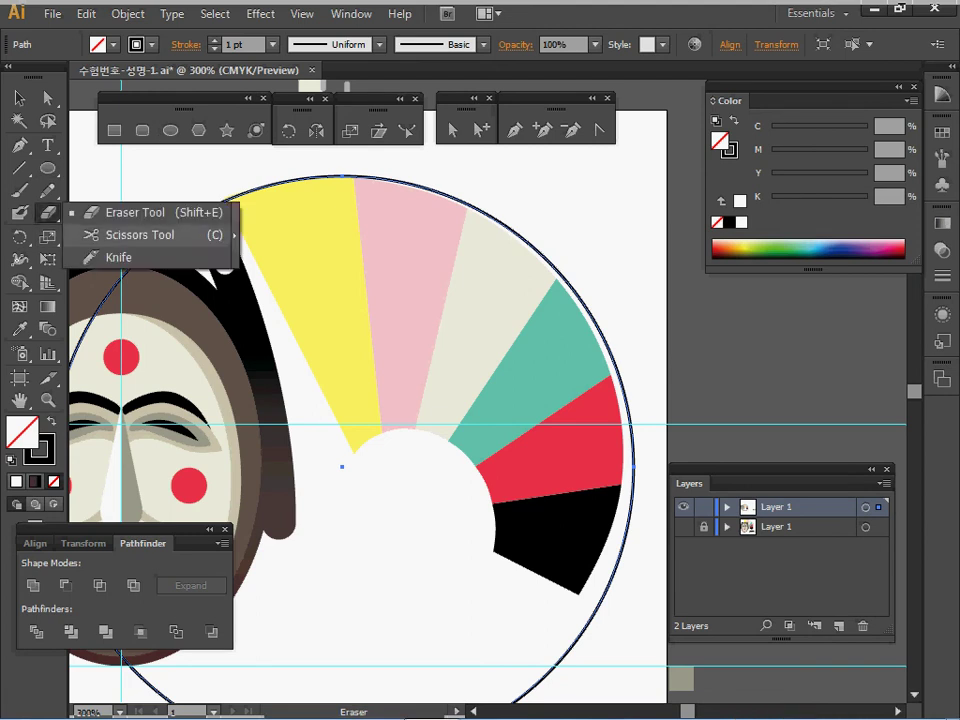
{"action": "left_click", "coordinate": [138, 235]}
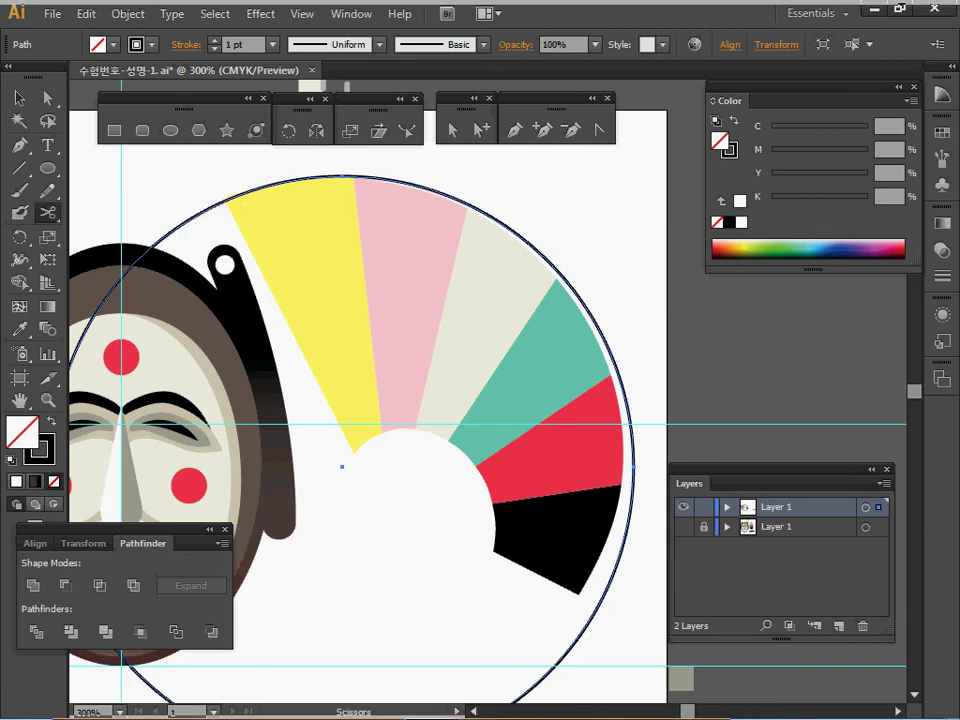
{"action": "left_click", "coordinate": [264, 187]}
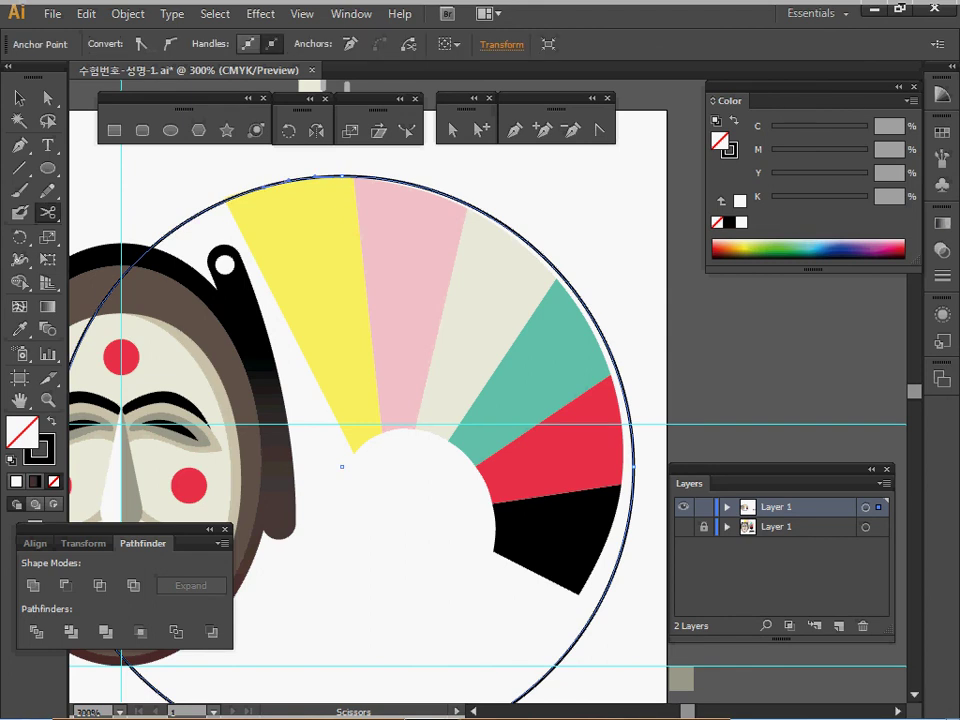
{"action": "left_click", "coordinate": [594, 614]}
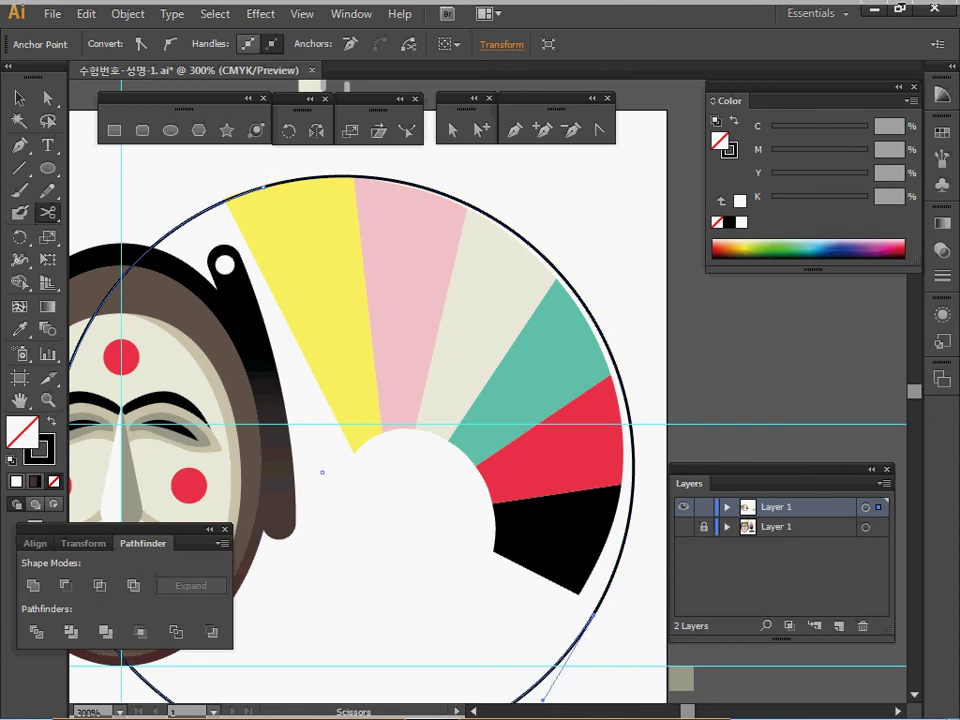
Step: Delete the rest of the cut circle, keeping only the arc along the fan's outer edge
{"action": "key", "text": "Delete"}
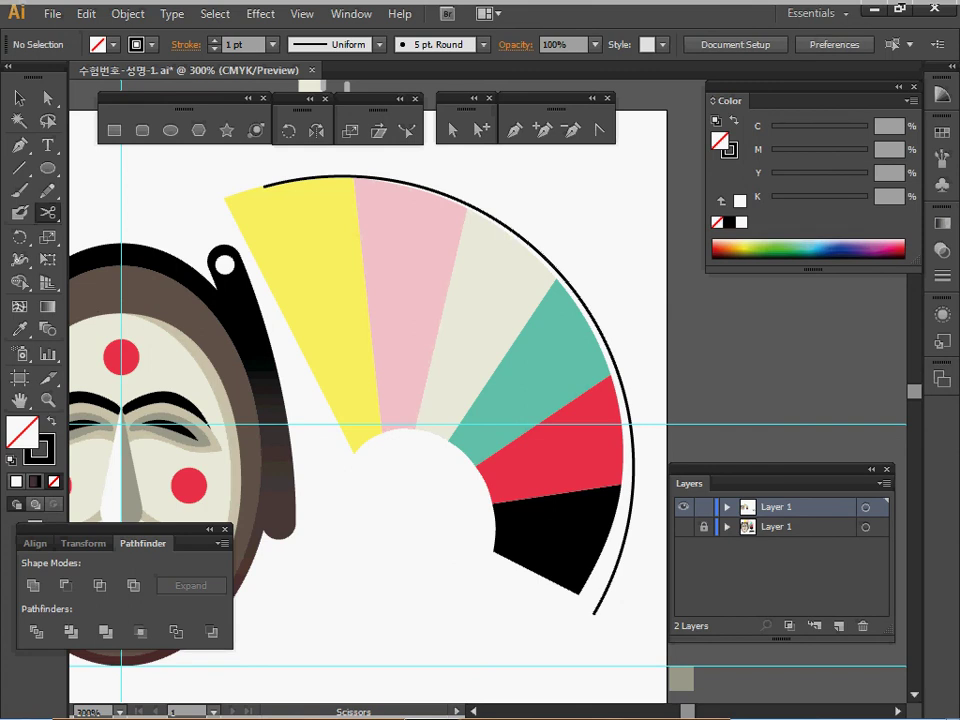
{"action": "left_click", "coordinate": [730, 150]}
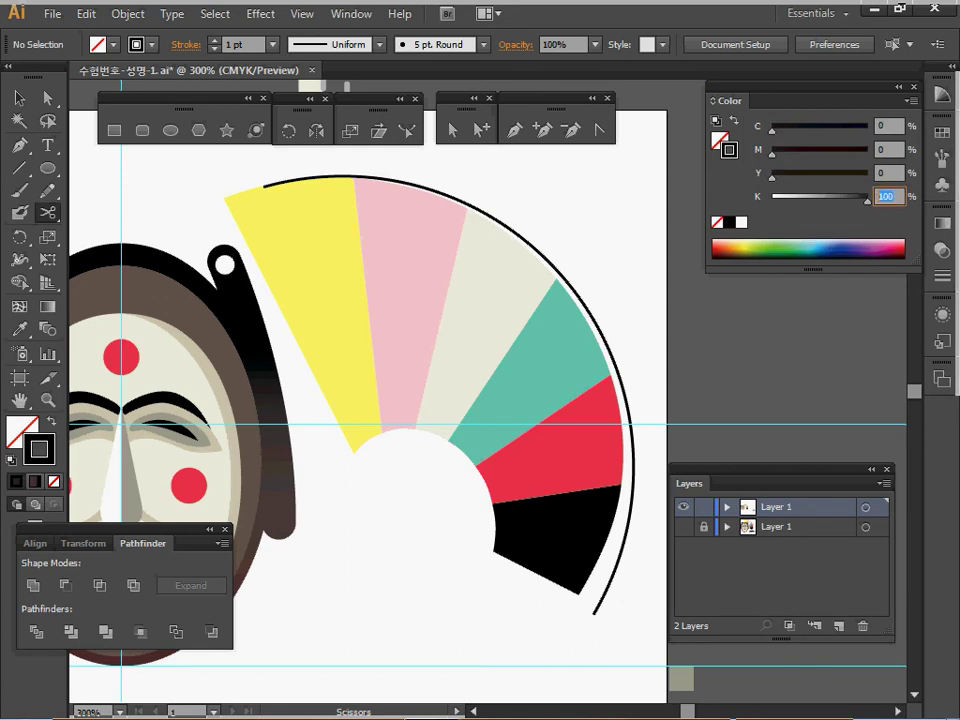
{"action": "type", "text": "4"}
{"action": "key", "text": "Return"}
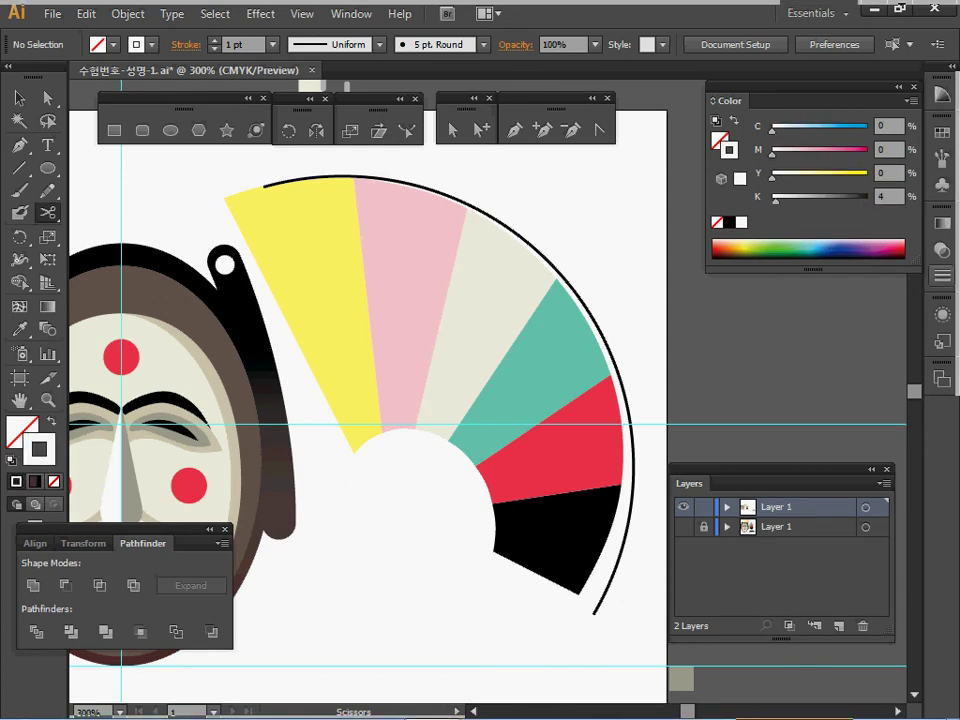
Step: Give the fan's outer arc a 2 pt dashed stroke with a 4 pt dash length
{"action": "left_click", "coordinate": [942, 276]}
{"action": "left_click", "coordinate": [775, 230]}
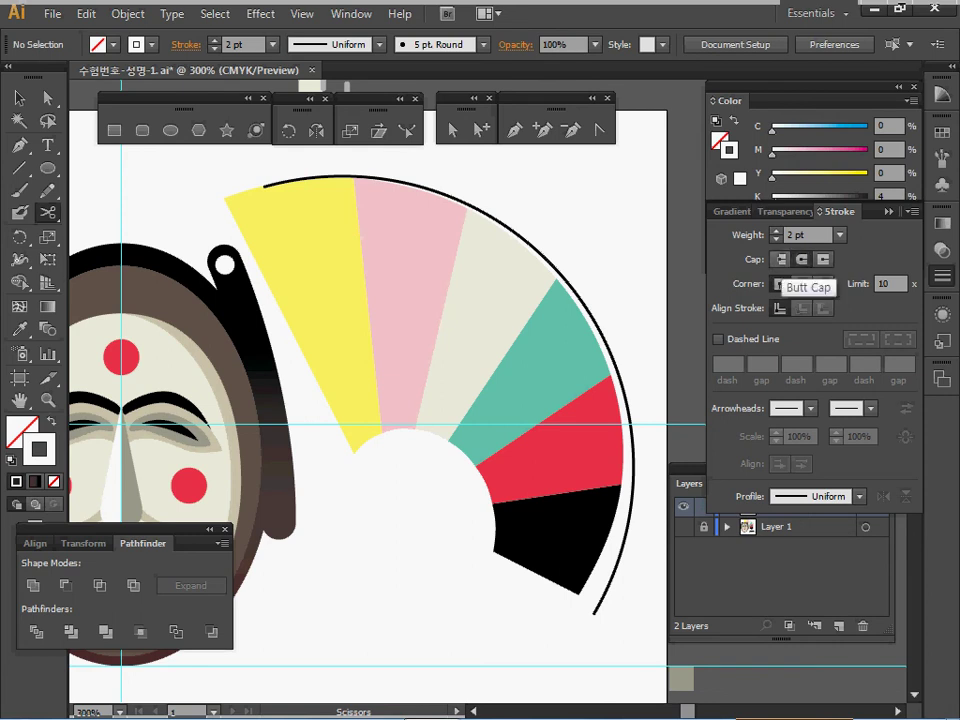
{"action": "left_click", "coordinate": [717, 339]}
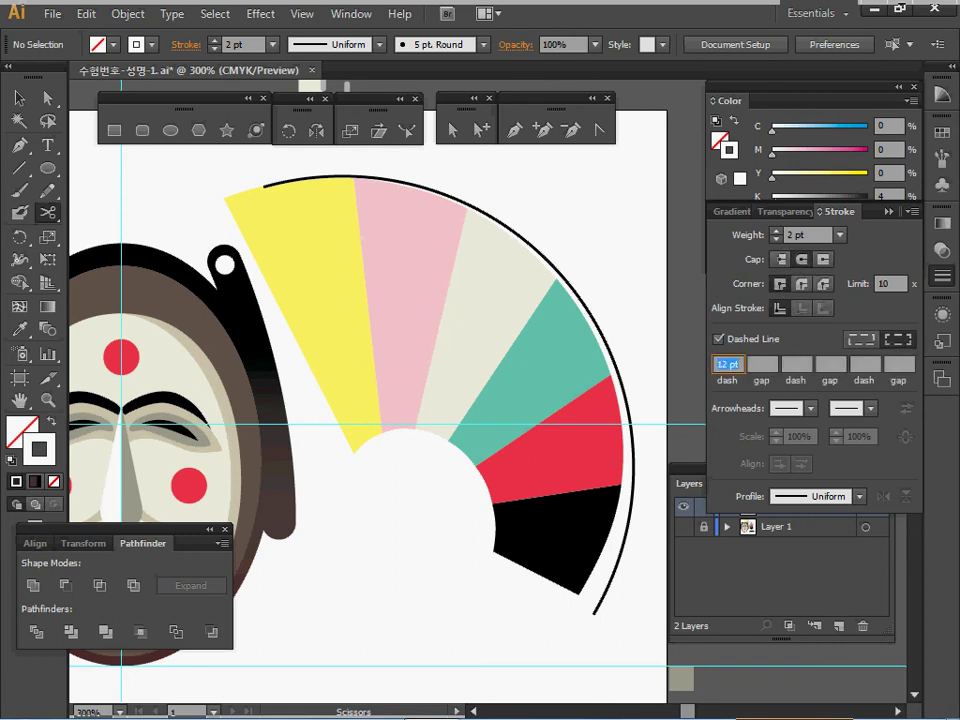
{"action": "type", "text": "4"}
{"action": "key", "text": "Return"}
{"action": "key", "text": "v"}
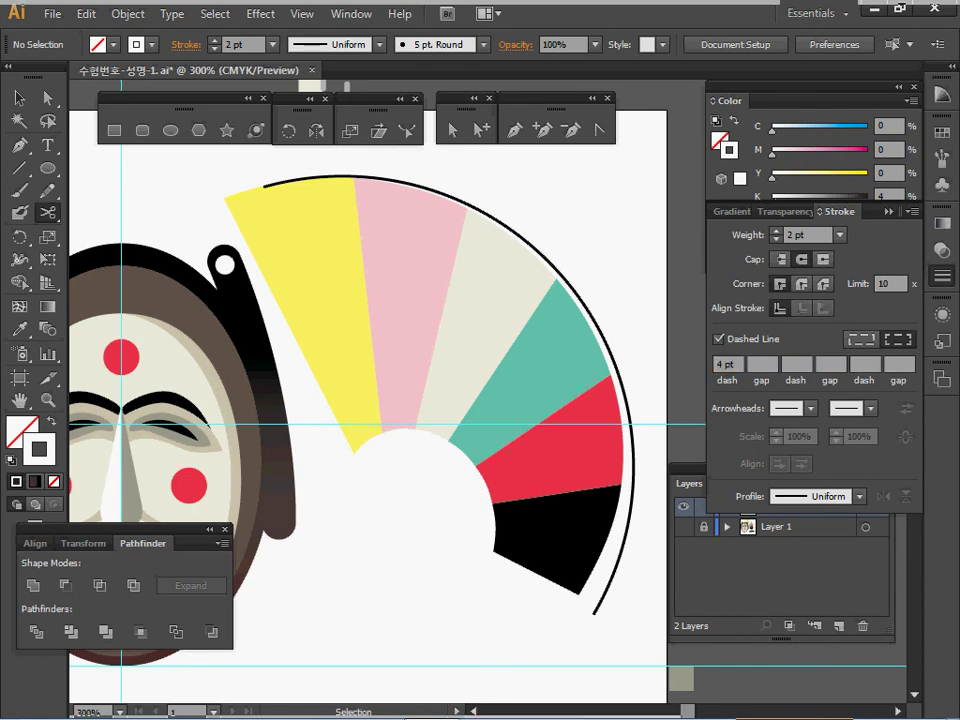
{"action": "left_click", "coordinate": [600, 331]}
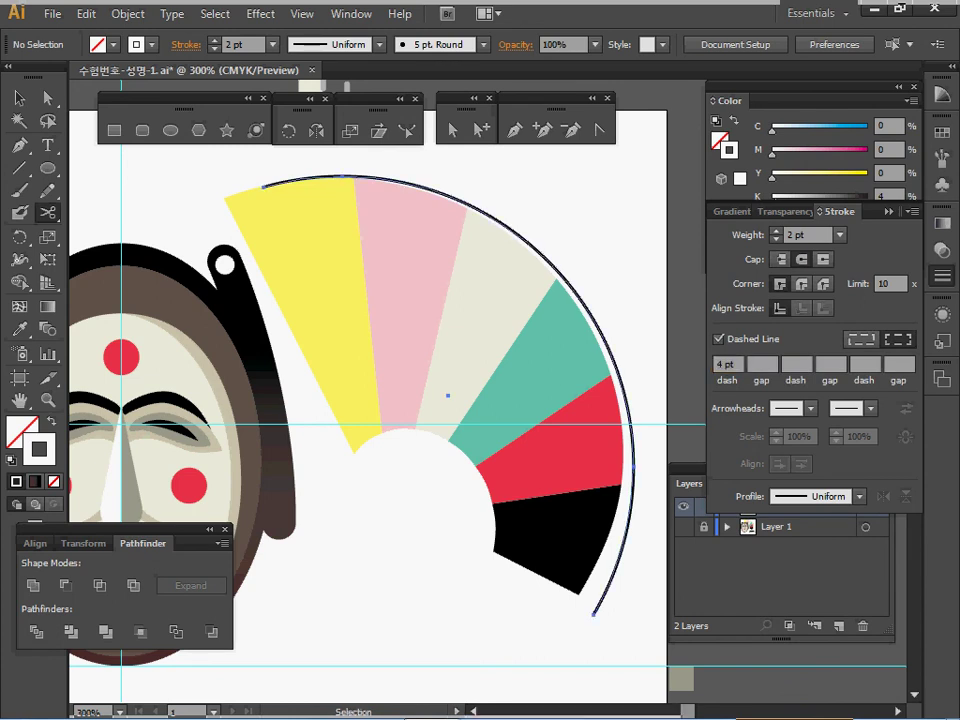
{"action": "left_click", "coordinate": [776, 231]}
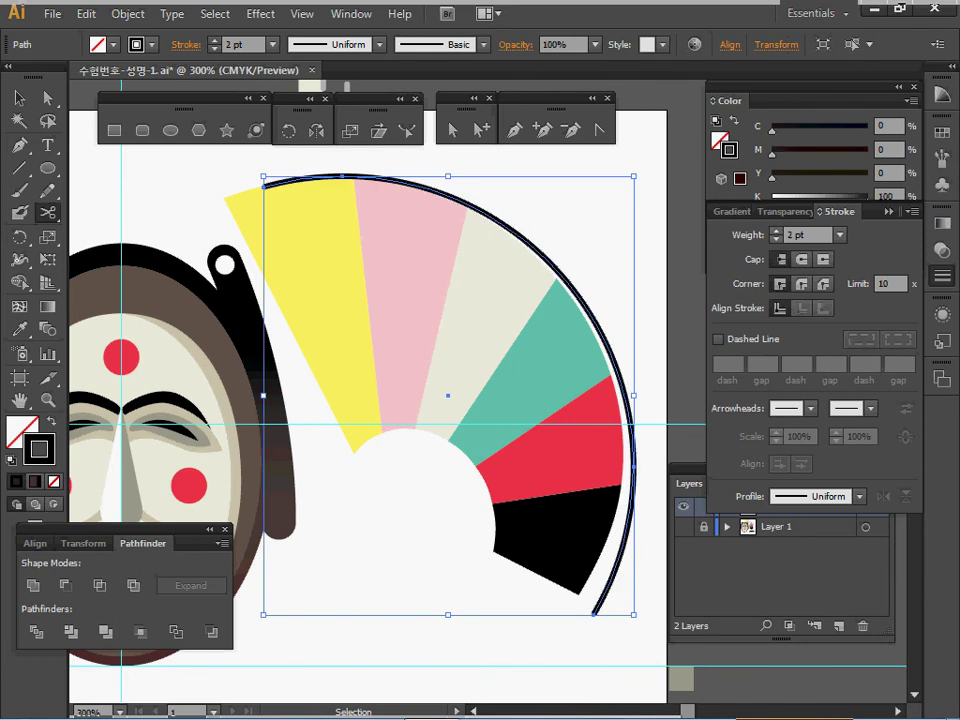
{"action": "left_click", "coordinate": [718, 339]}
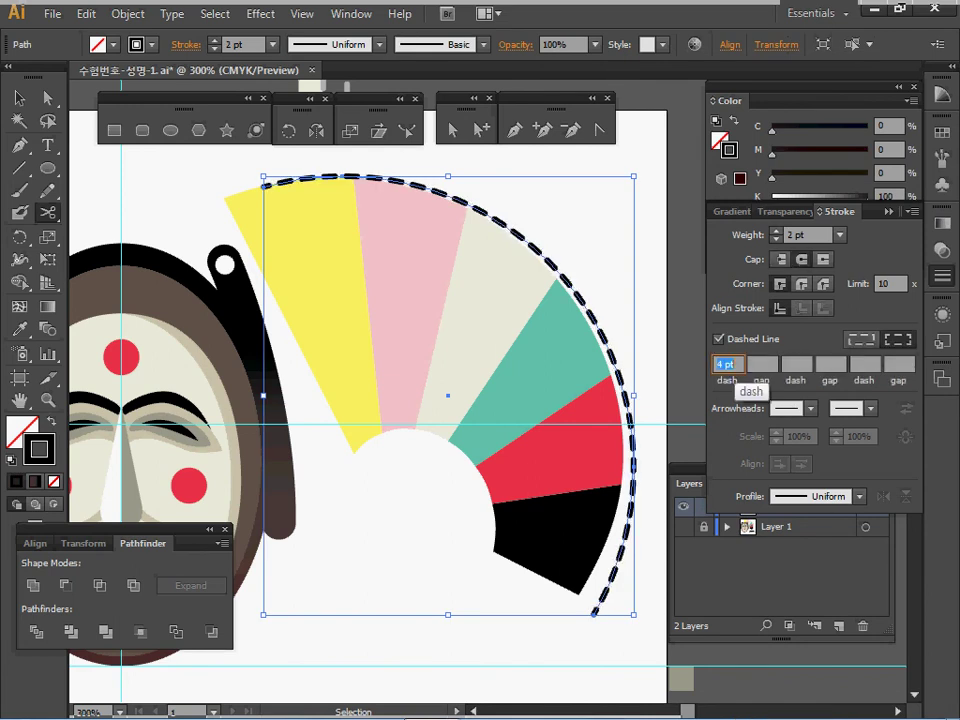
Step: Set the dashed arc's stroke colour to grey with K at 40
{"action": "key", "text": "c"}
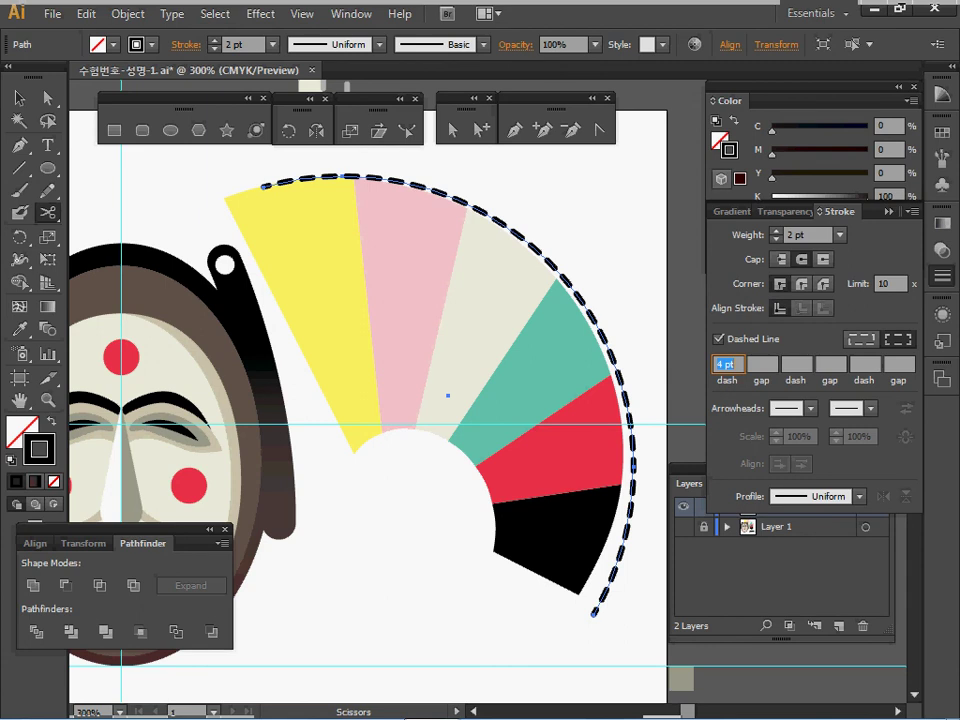
{"action": "double_click", "coordinate": [887, 196]}
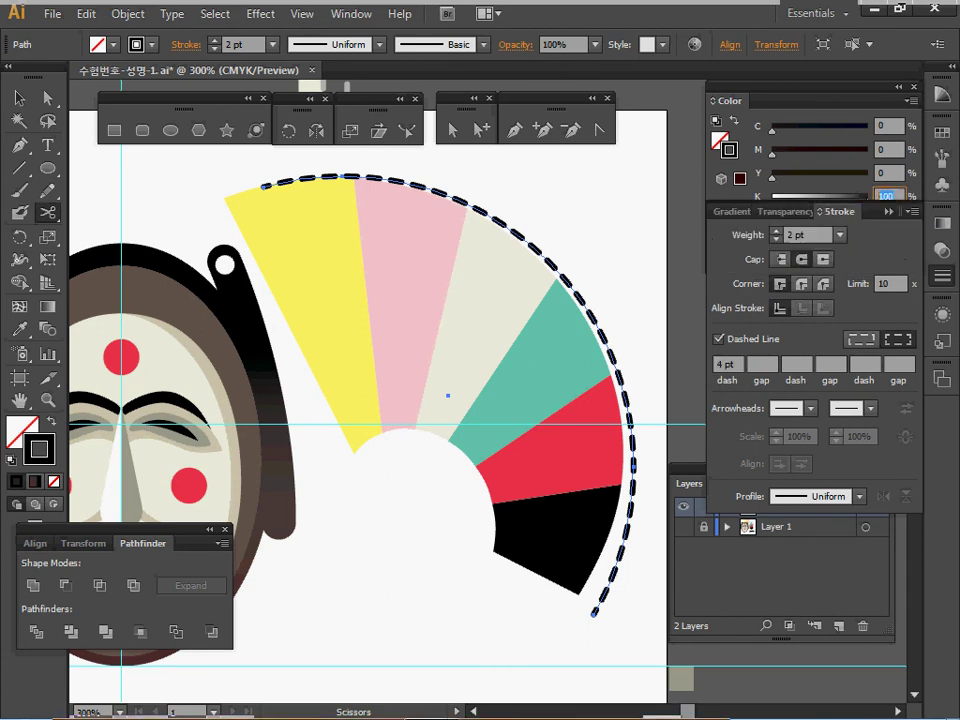
{"action": "type", "text": "40"}
{"action": "key", "text": "Return"}
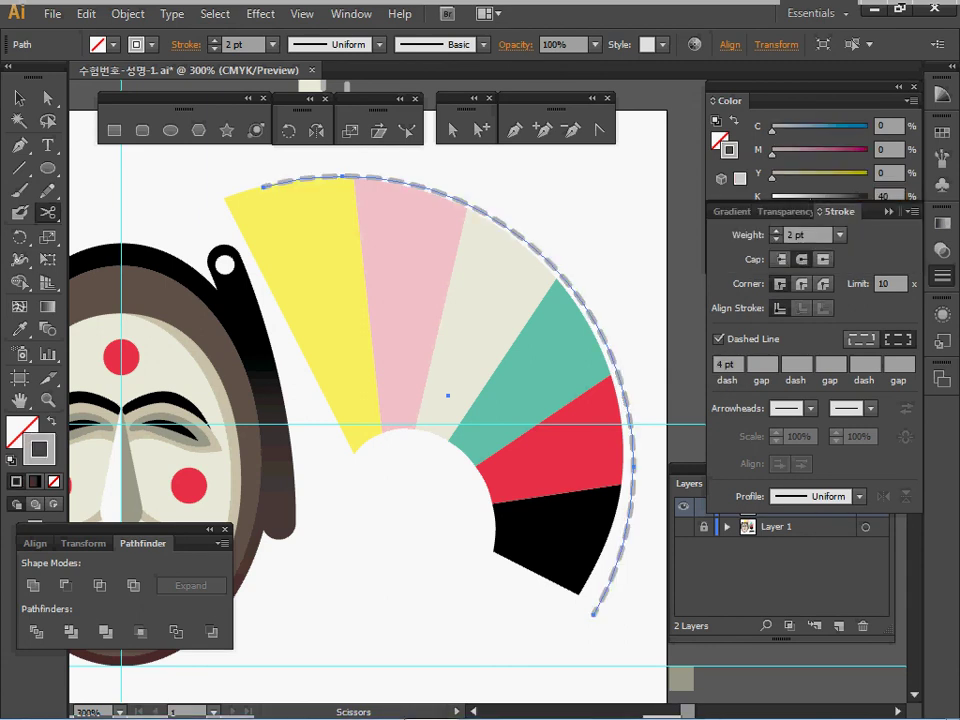
{"action": "left_click", "coordinate": [889, 211]}
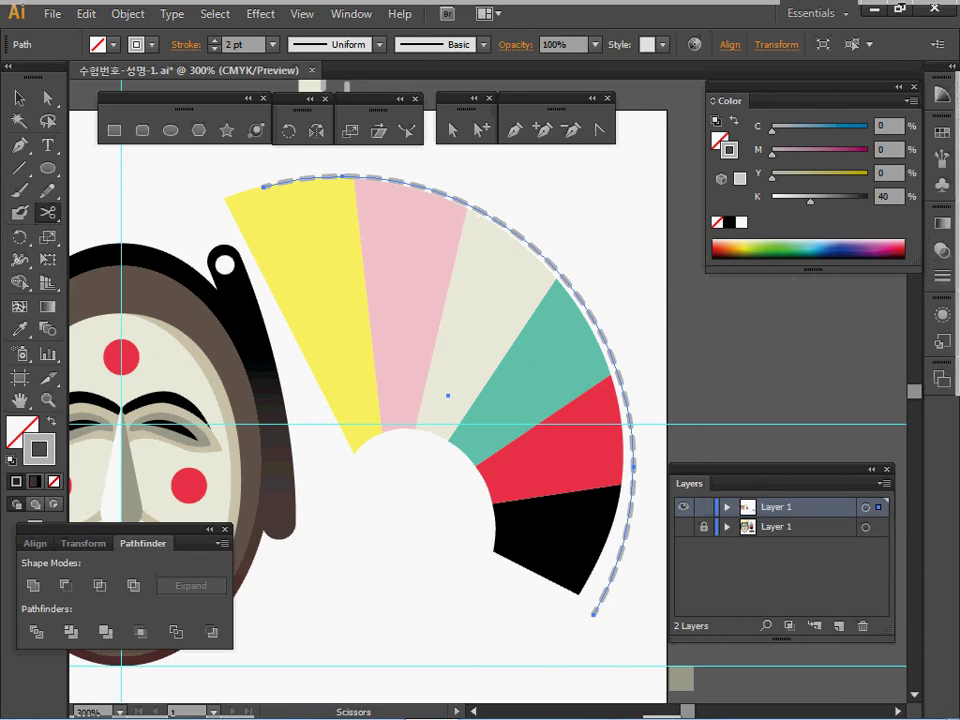
Step: Nudge the dashed arc slightly downward along the fan's outer edge
{"action": "key", "text": "v"}
{"action": "key", "text": "c"}
{"action": "key", "text": "shift+Down"}
{"action": "key", "text": "Up"}
{"action": "key", "text": "Up"}
{"action": "key", "text": "Up"}
{"action": "key", "text": "Up"}
{"action": "key", "text": "Up"}
{"action": "key", "text": "Up"}
{"action": "key", "text": "Up"}
{"action": "key", "text": "Up"}
{"action": "key", "text": "Up"}
{"action": "key", "text": "Up"}
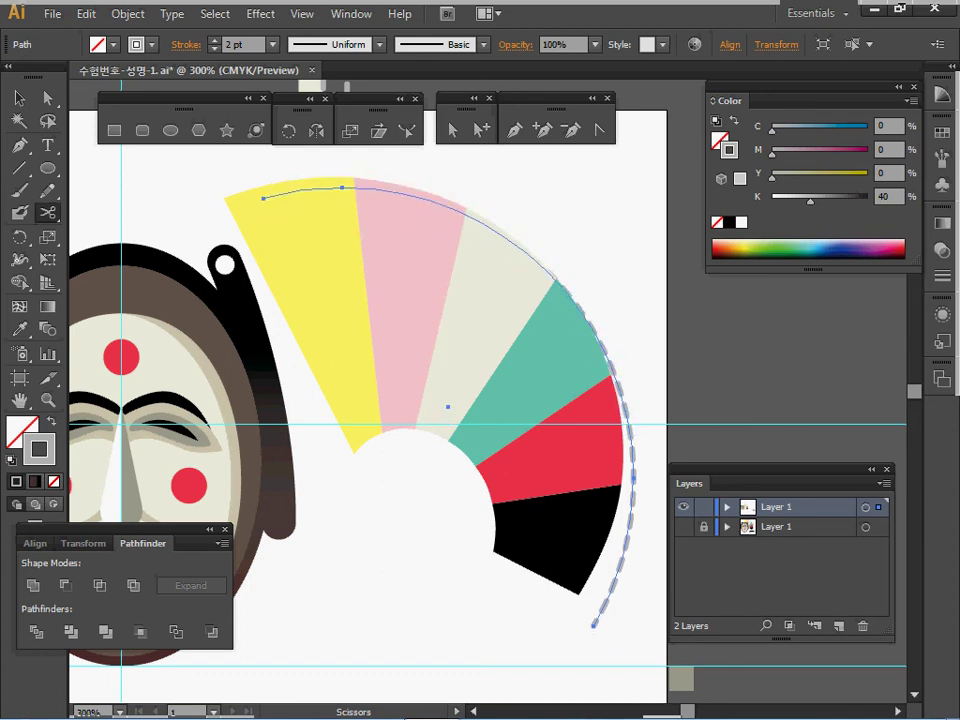
{"action": "key", "text": "Down"}
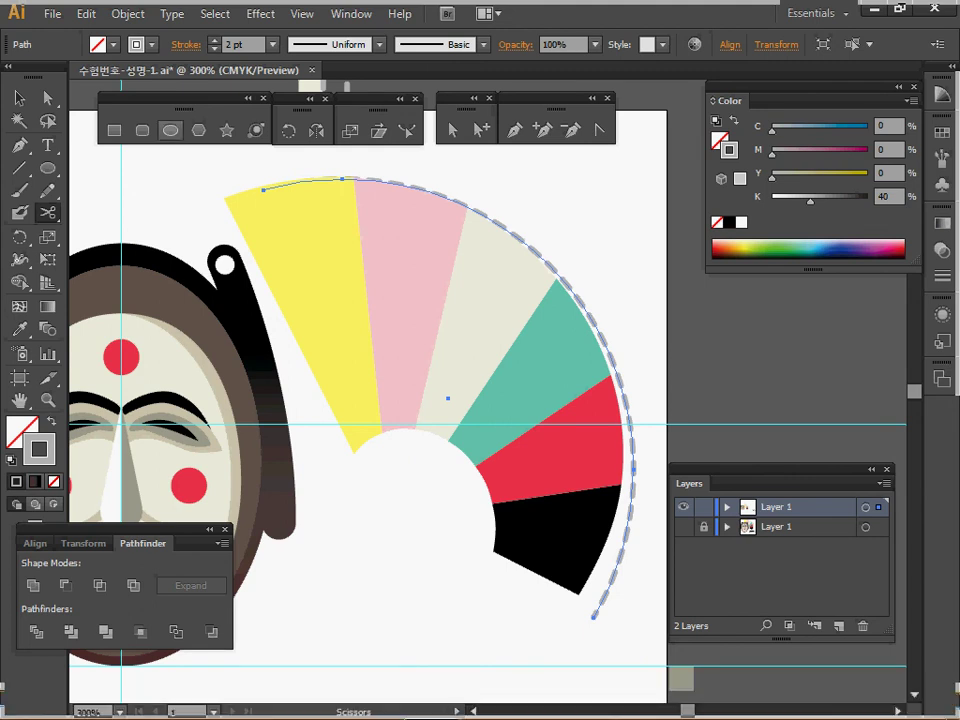
Step: Draw a 75 by 75 mm circle with the Ellipse tool
{"action": "key", "text": "l"}
{"action": "key", "text": "Delete"}
{"action": "left_click", "coordinate": [221, 257]}
{"action": "type", "text": "75"}
{"action": "key", "text": "Tab"}
{"action": "type", "text": "75"}
{"action": "key", "text": "Return"}
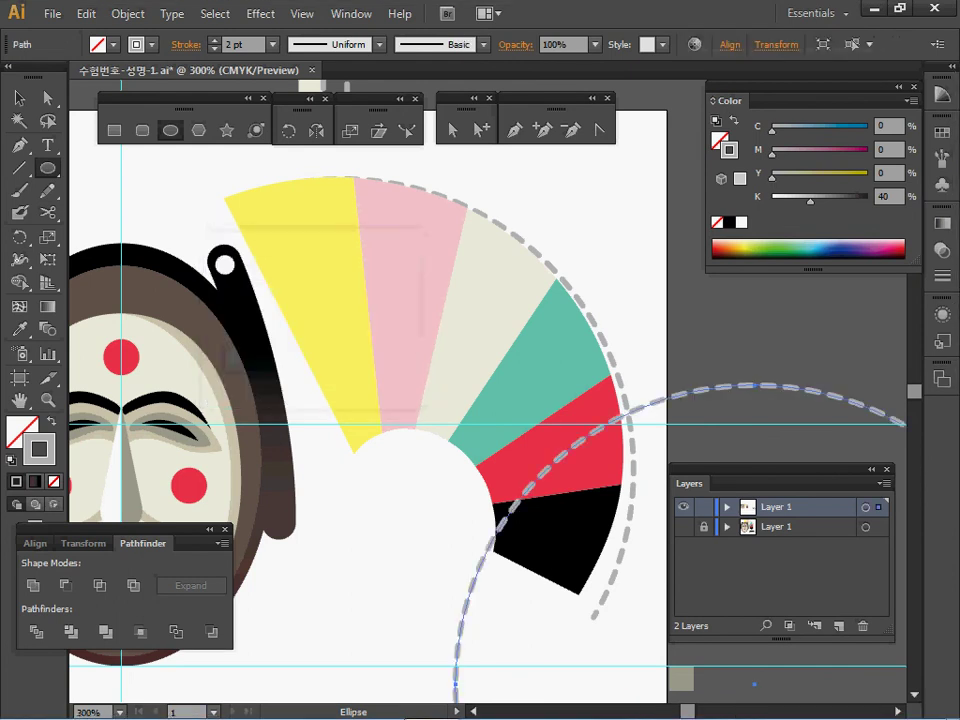
Step: Give the circle the default white fill and 1 pt black stroke, place it over the fan, and shift it -0.4706 mm horizontally
{"action": "key", "text": "d"}
{"action": "mouse_move", "coordinate": [603, 544]}
{"action": "left_mouse_down"}
{"action": "mouse_move", "coordinate": [270, 330]}
{"action": "mouse_move", "coordinate": [220, 347]}
{"action": "left_mouse_up"}
{"action": "left_click_drag", "start_coordinate": [370, 487], "coordinate": [352, 475]}
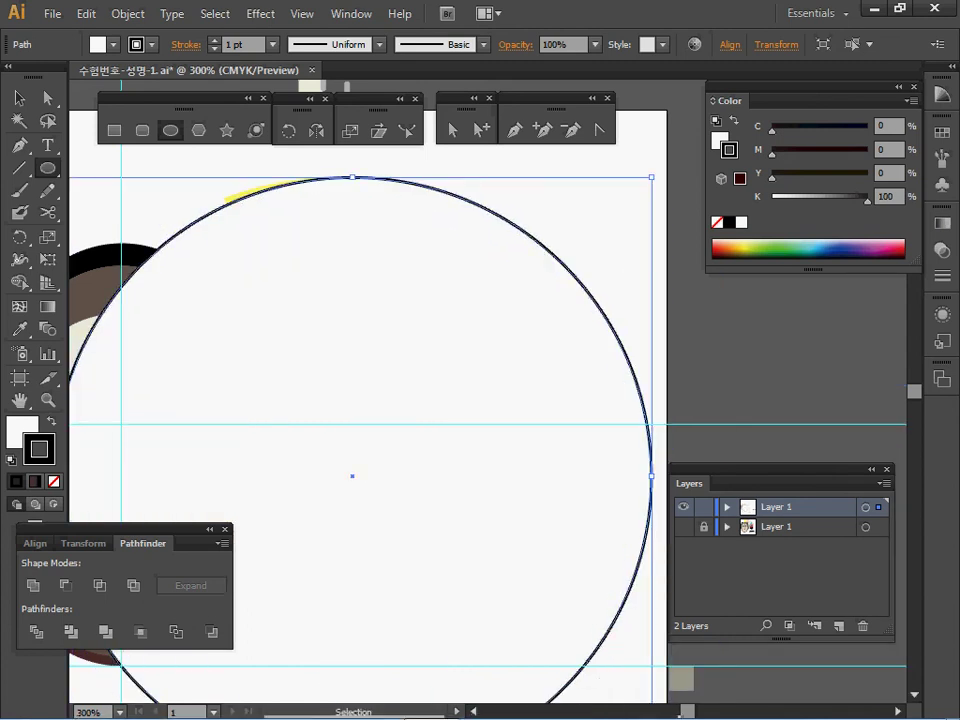
{"action": "key", "text": "Left"}
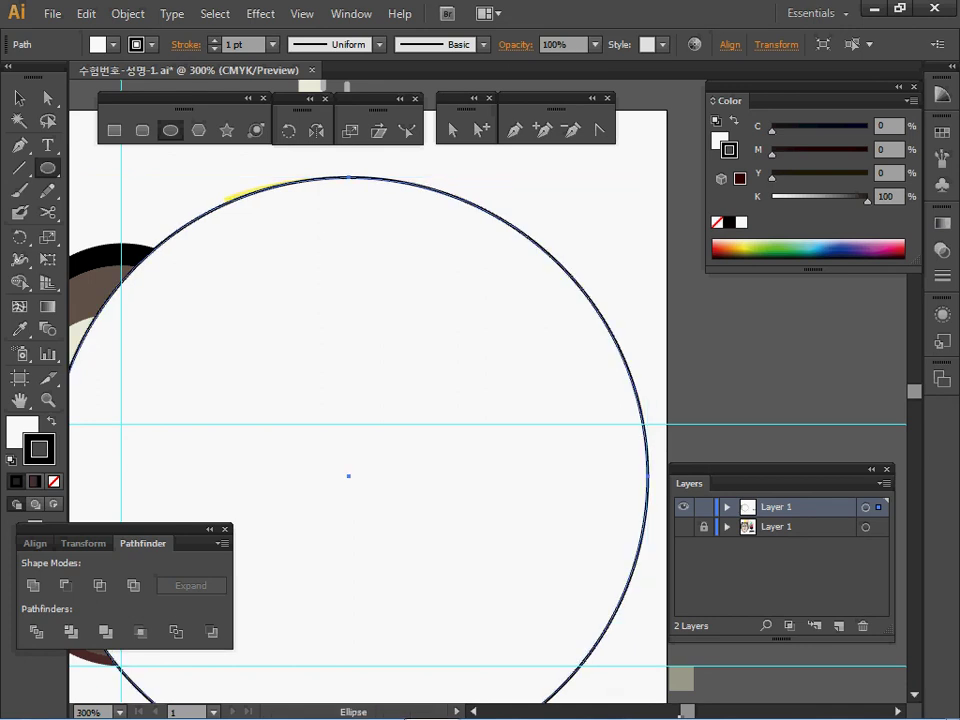
{"action": "key", "text": "v"}
{"action": "key", "text": "Return"}
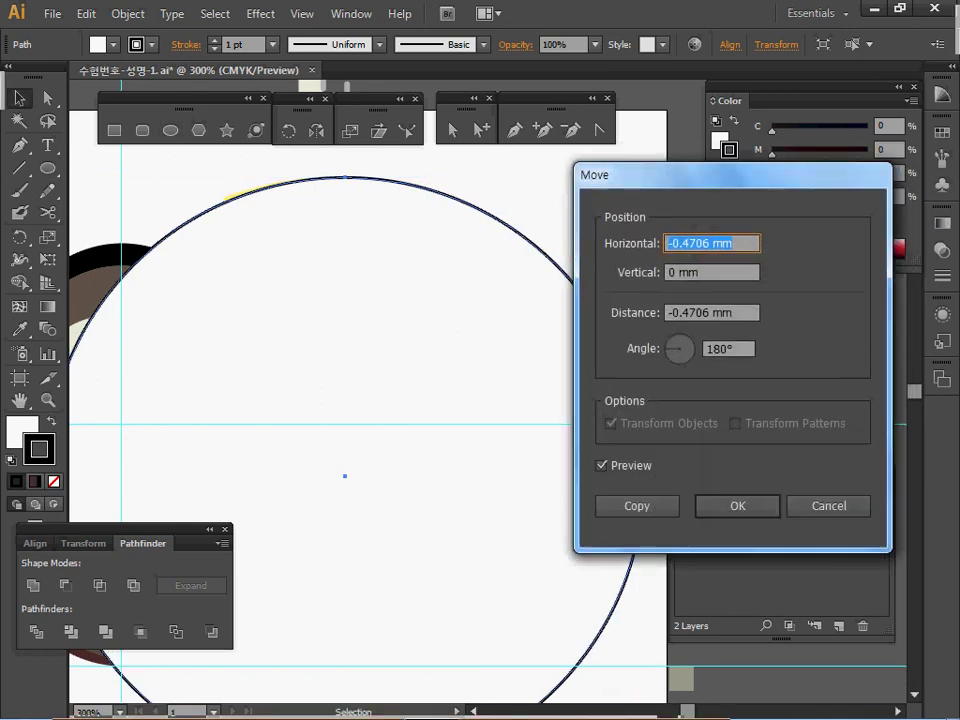
{"action": "key", "text": "Return"}
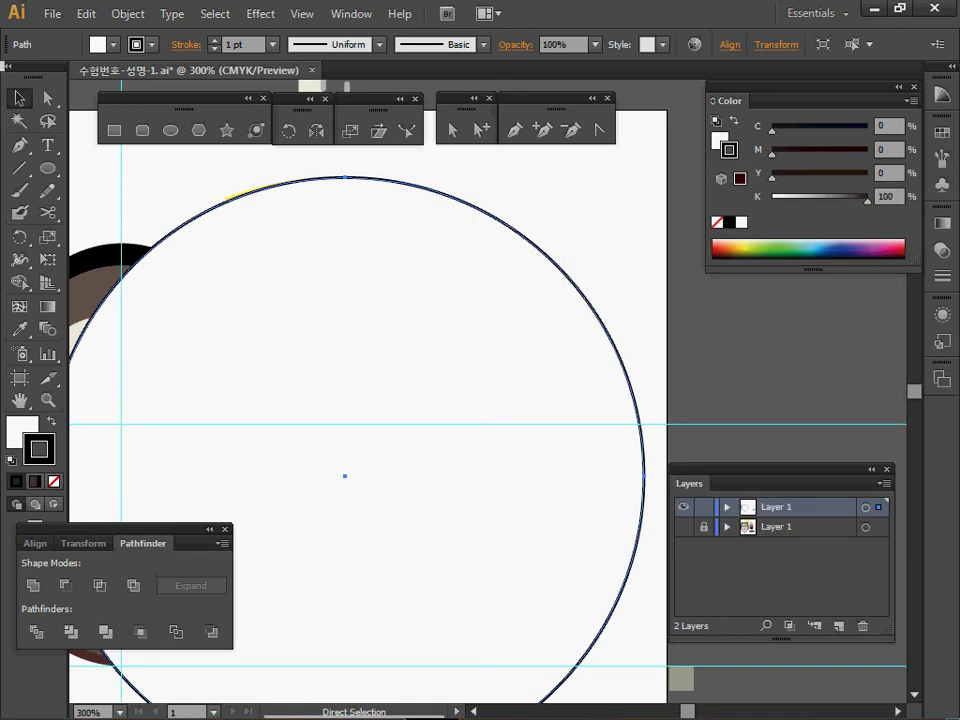
Step: Make a copy of the circle offset by -0.7 mm horizontally and 1.4 mm vertically
{"action": "double_click", "coordinate": [18, 97]}
{"action": "left_click_drag", "start_coordinate": [700, 175], "coordinate": [572, 223]}
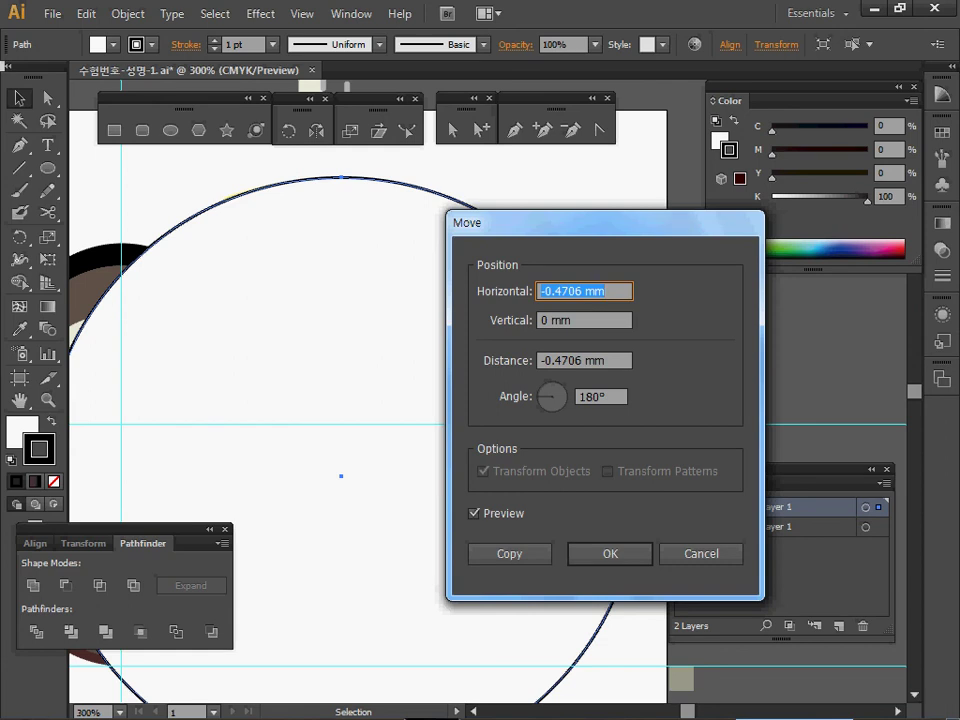
{"action": "type", "text": "-0.7"}
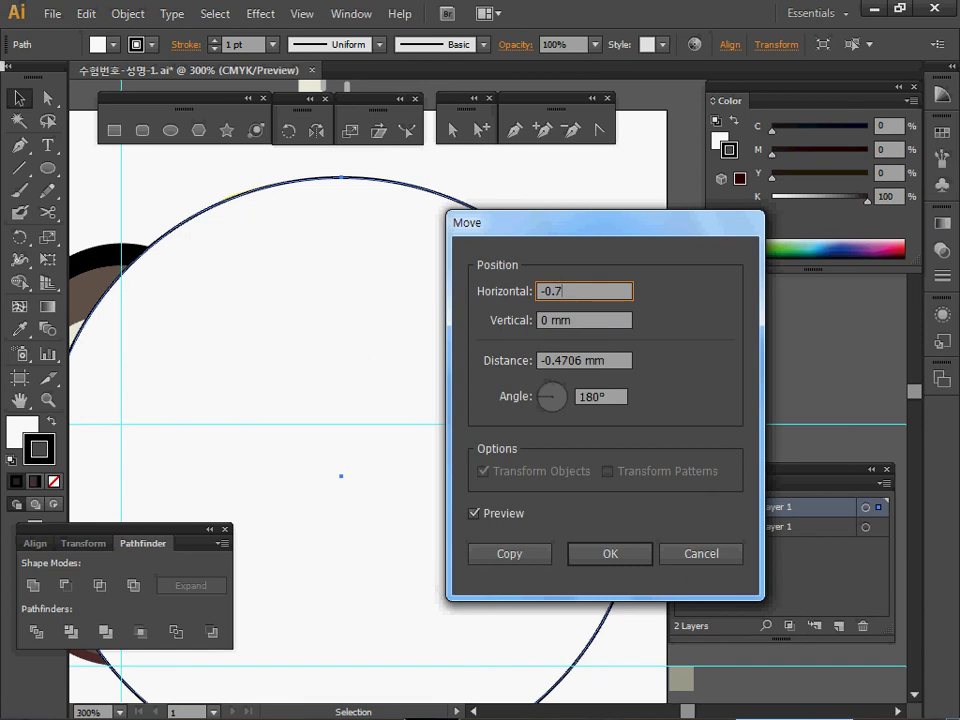
{"action": "key", "text": "Tab"}
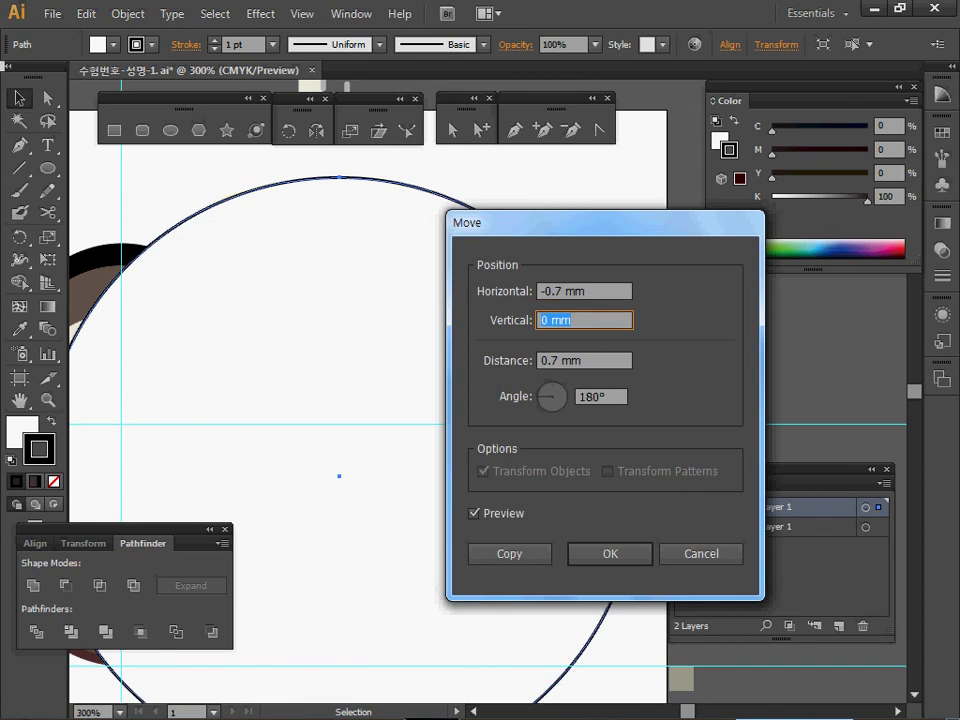
{"action": "type", "text": "1.4"}
{"action": "key", "text": "Tab"}
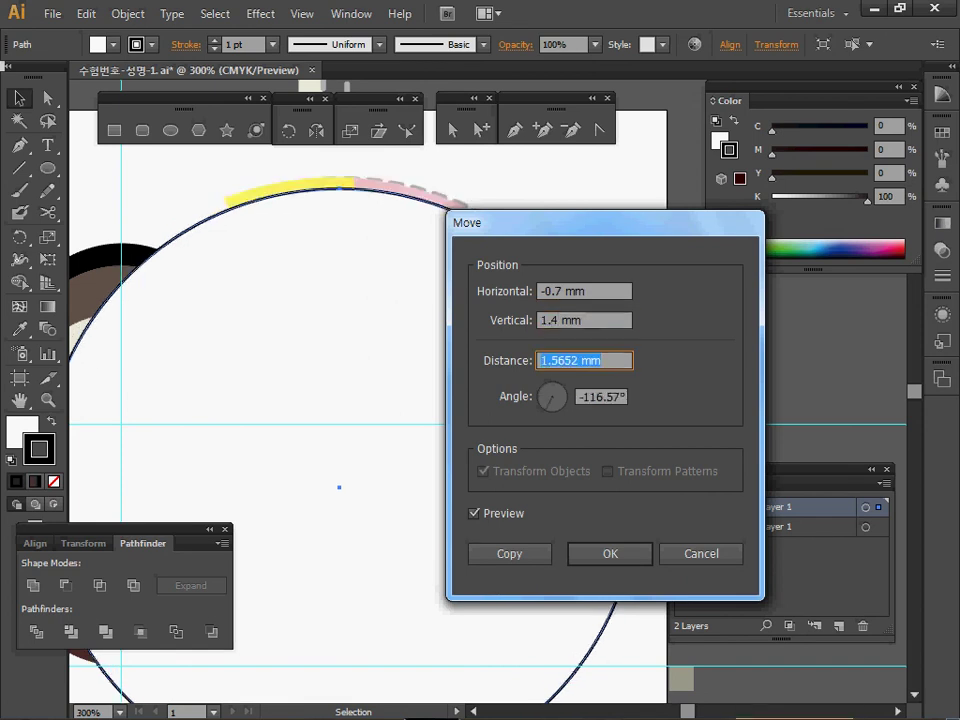
{"action": "left_click_drag", "start_coordinate": [520, 222], "coordinate": [622, 143]}
{"action": "left_click", "coordinate": [576, 434]}
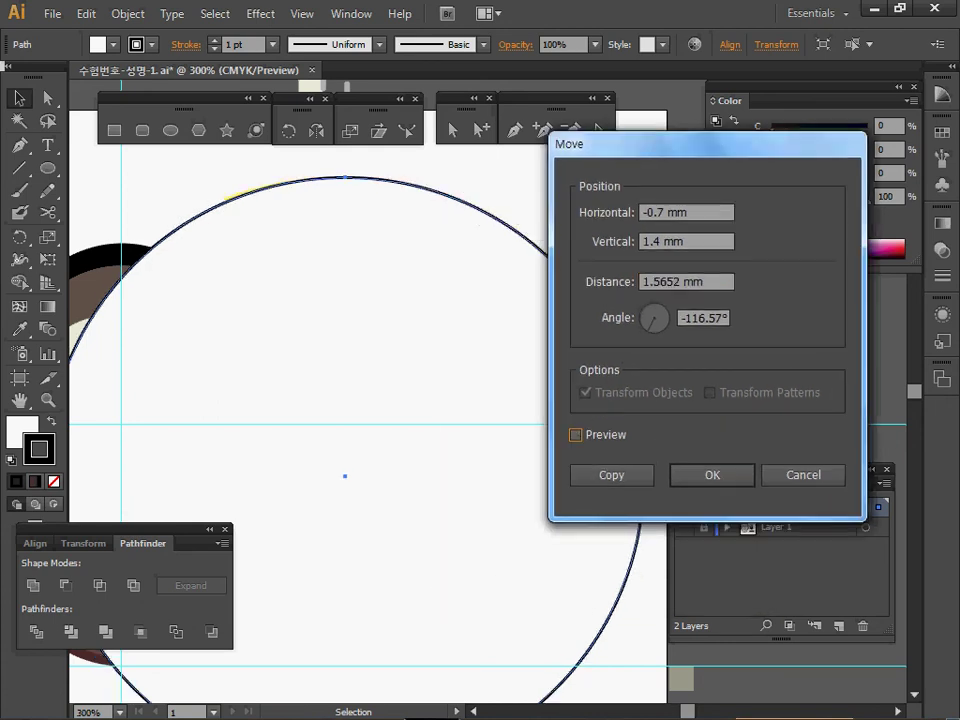
{"action": "left_click", "coordinate": [576, 434]}
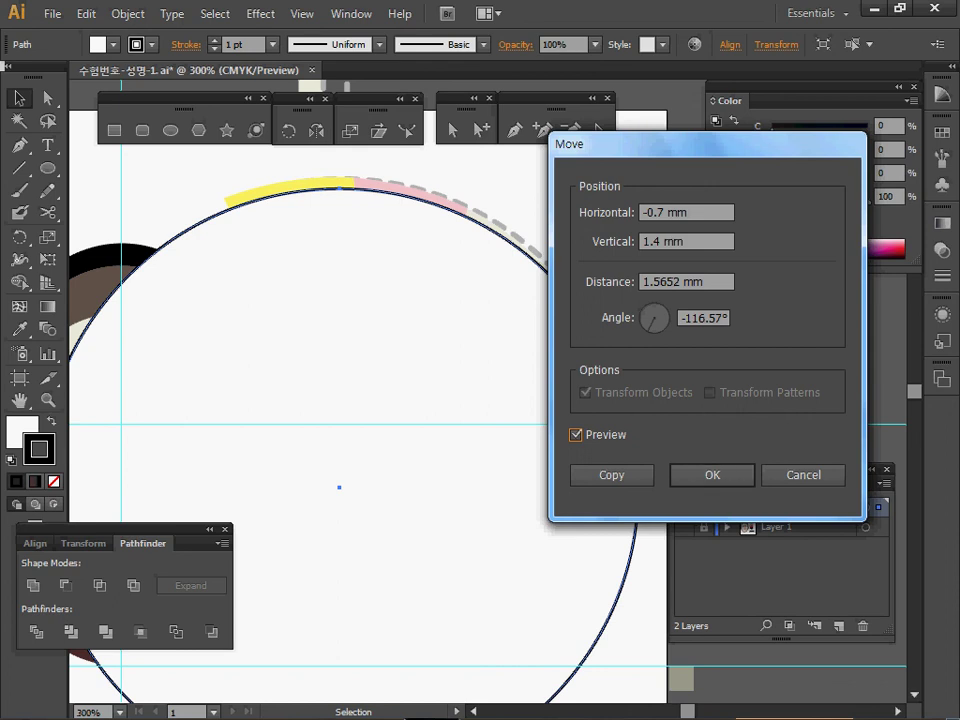
{"action": "key", "text": "Tab"}
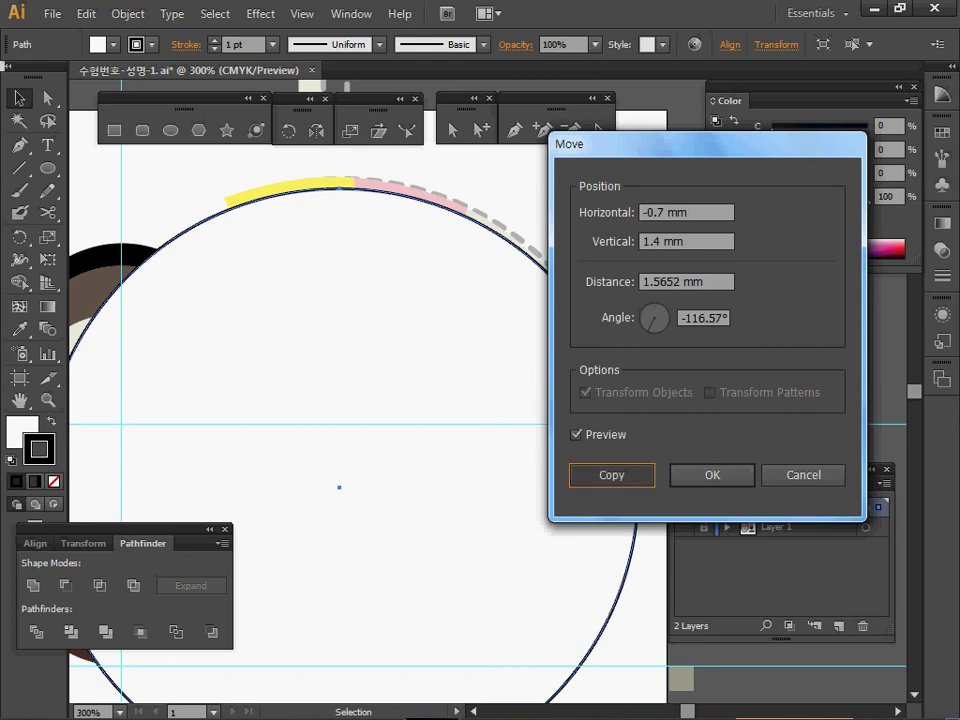
{"action": "key", "text": "Return"}
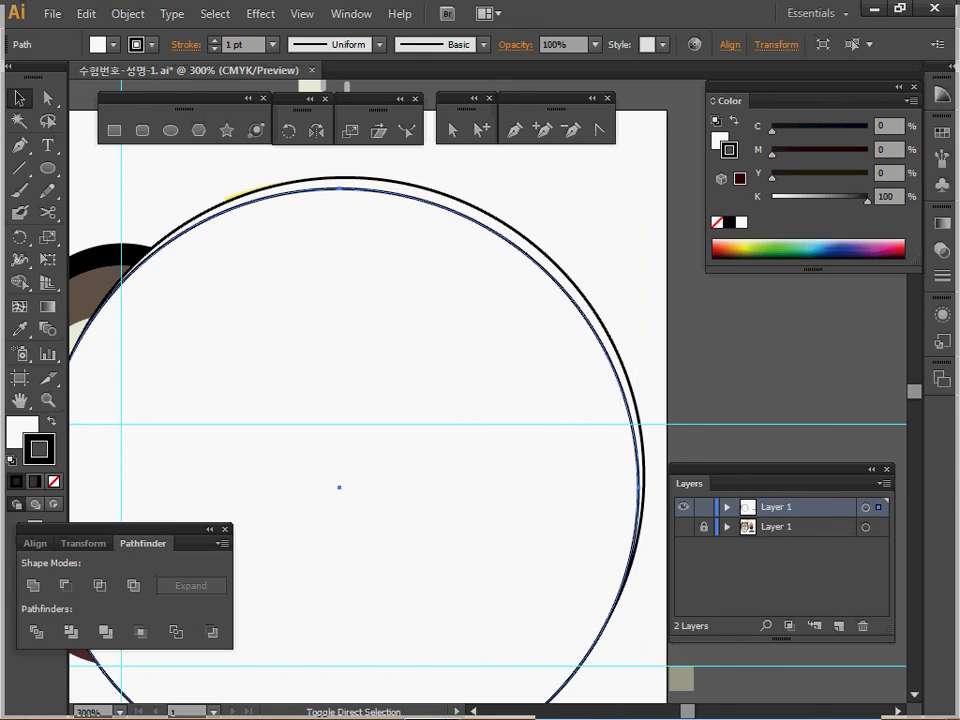
Step: Select both circles and subtract the offset copy from the original, leaving a thin crescent around the fan's outer edge
{"action": "left_click", "coordinate": [556, 265], "text": "ctrl+shift"}
{"action": "left_click", "coordinate": [604, 228]}
{"action": "left_click_drag", "start_coordinate": [643, 587], "coordinate": [600, 614]}
{"action": "left_click", "coordinate": [553, 538], "text": "ctrl+alt"}
{"action": "left_click", "coordinate": [553, 538]}
{"action": "left_click_drag", "start_coordinate": [538, 528], "coordinate": [480, 490]}
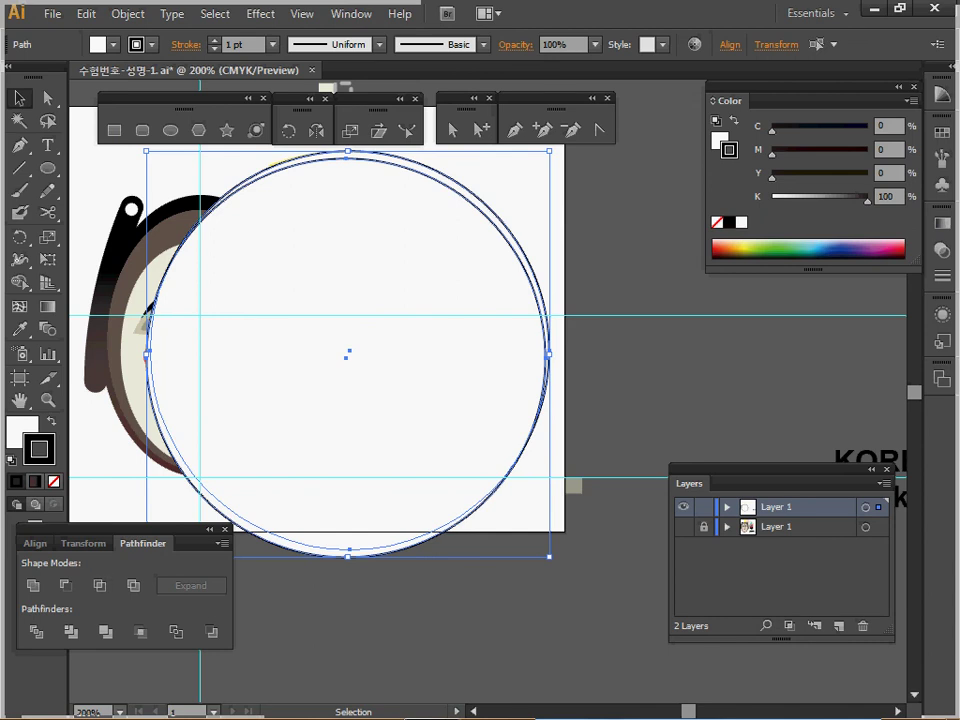
{"action": "key", "text": "ctrl+z"}
{"action": "left_click_drag", "start_coordinate": [345, 88], "coordinate": [350, 158]}
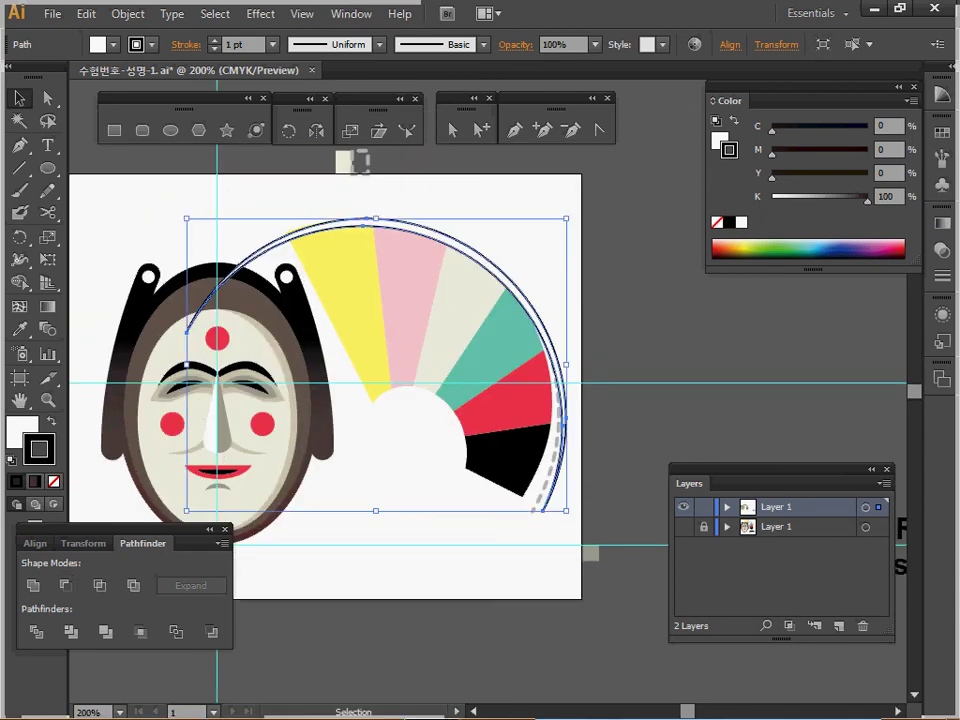
Step: Draw a rectangle over the crescent's end above the mask, up to the yellow segment, and subtract it from the crescent
{"action": "key", "text": "m"}
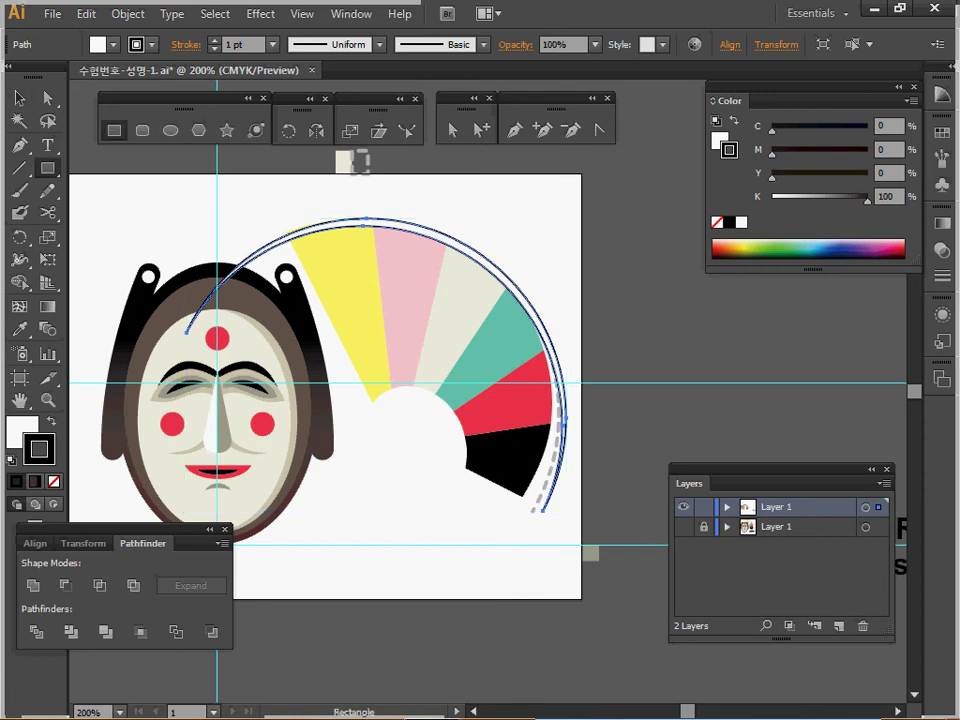
{"action": "left_click_drag", "start_coordinate": [172, 190], "coordinate": [341, 418]}
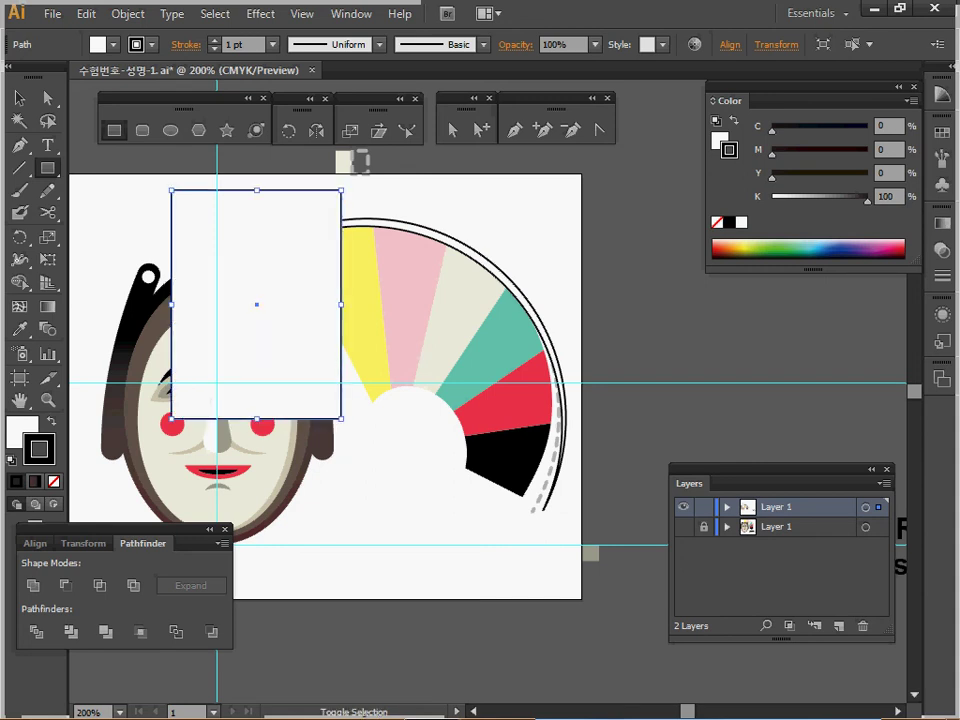
{"action": "left_click", "coordinate": [368, 219], "text": "ctrl+shift"}
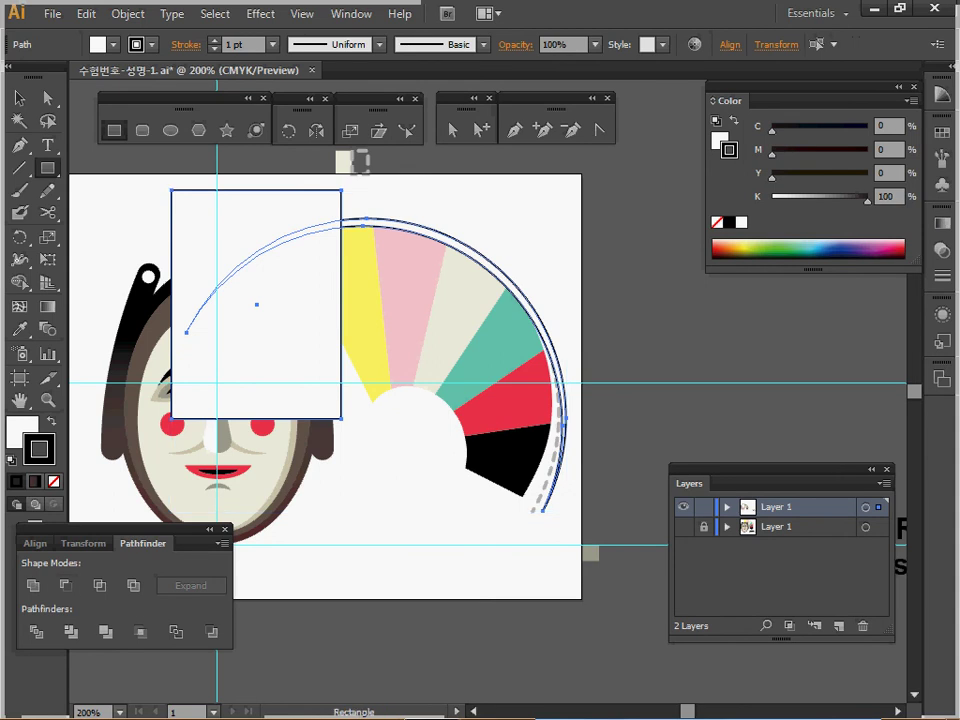
{"action": "left_click", "coordinate": [66, 586]}
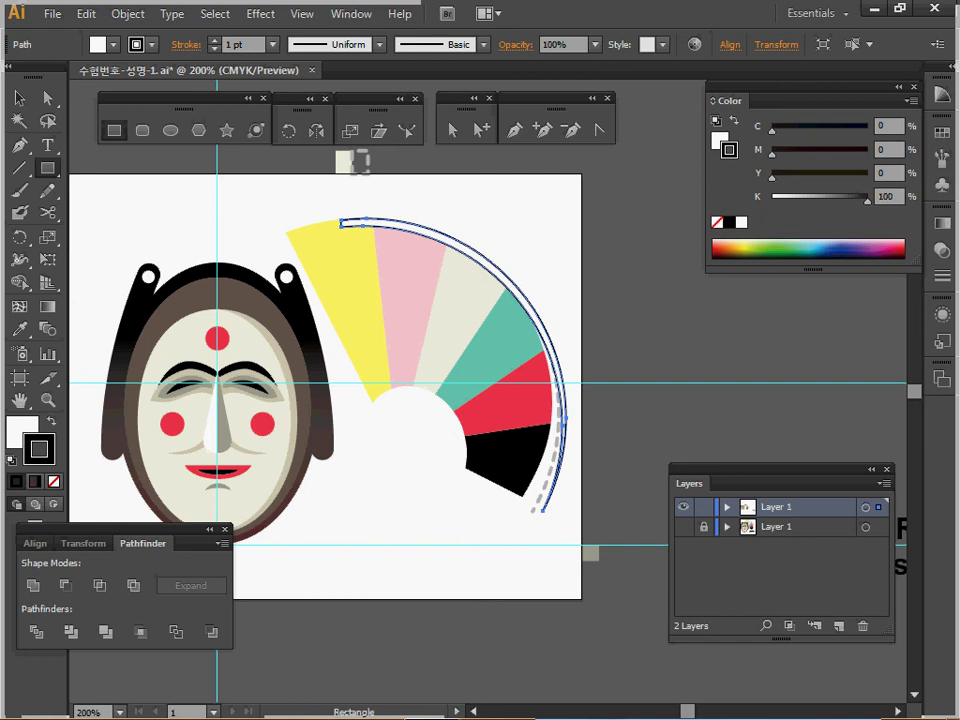
{"action": "key", "text": "space"}
{"action": "left_click_drag", "start_coordinate": [480, 380], "coordinate": [484, 406]}
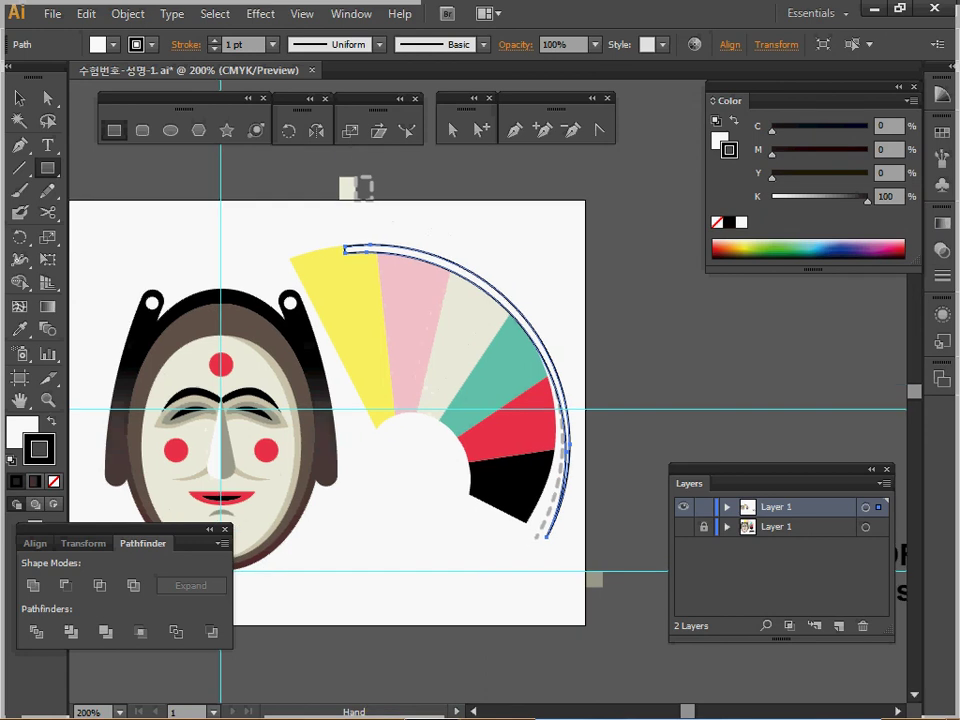
Step: Fill the crescent with the cream colour of the third fan segment and remove its stroke
{"action": "key", "text": "i"}
{"action": "left_click", "coordinate": [462, 342]}
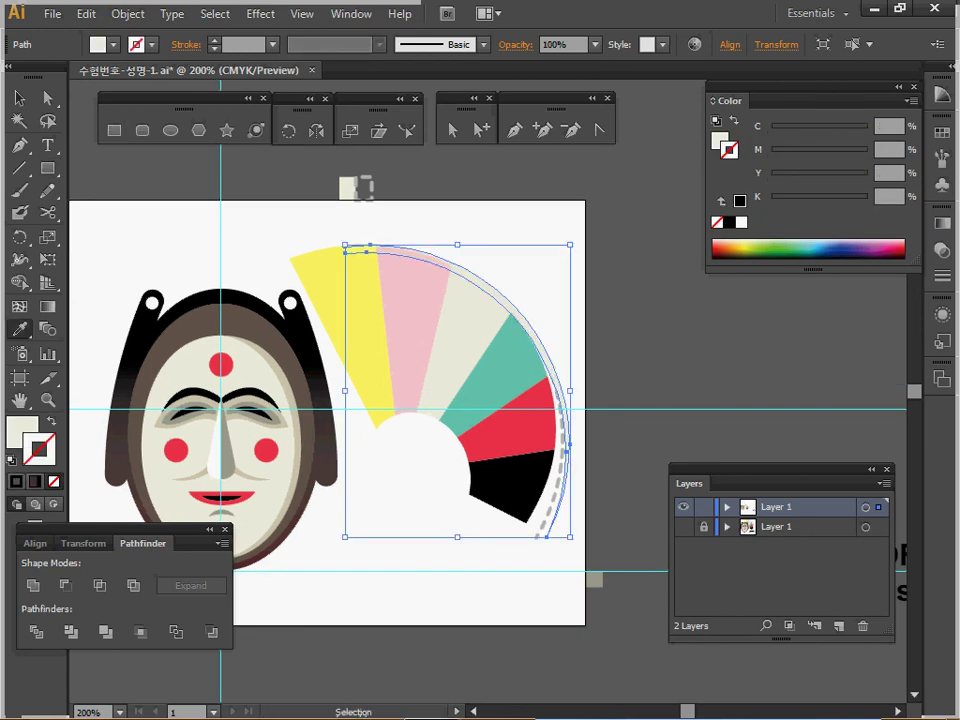
{"action": "key", "text": "ctrl+shift+a"}
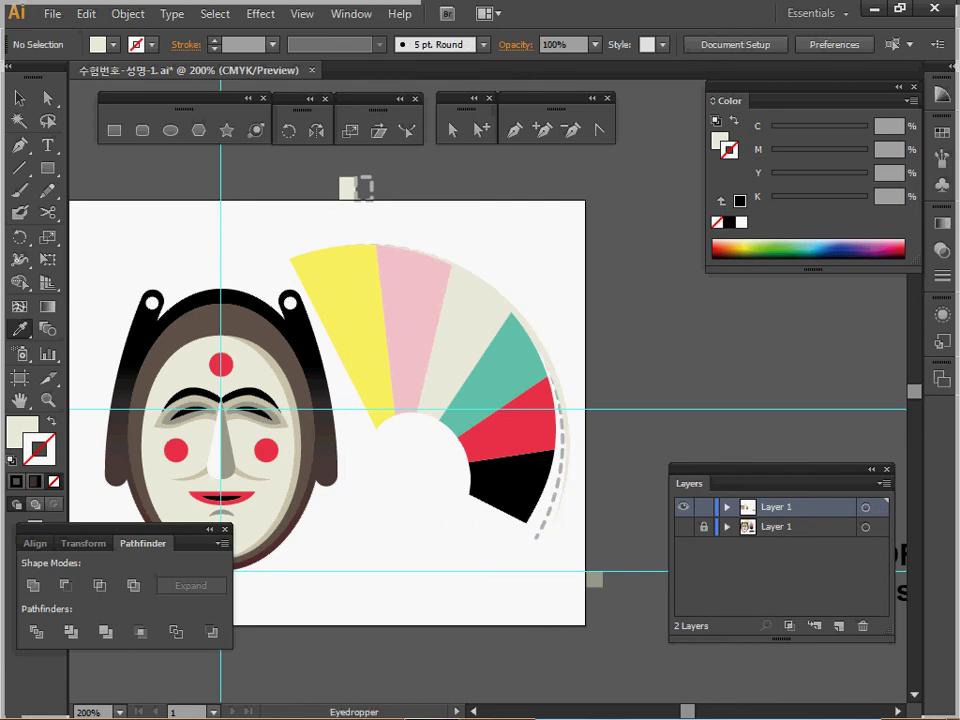
Step: Shift the cream crescent and the dashed grey arc slightly outward from the coloured fan segments
{"action": "left_click", "coordinate": [543, 347], "text": "ctrl"}
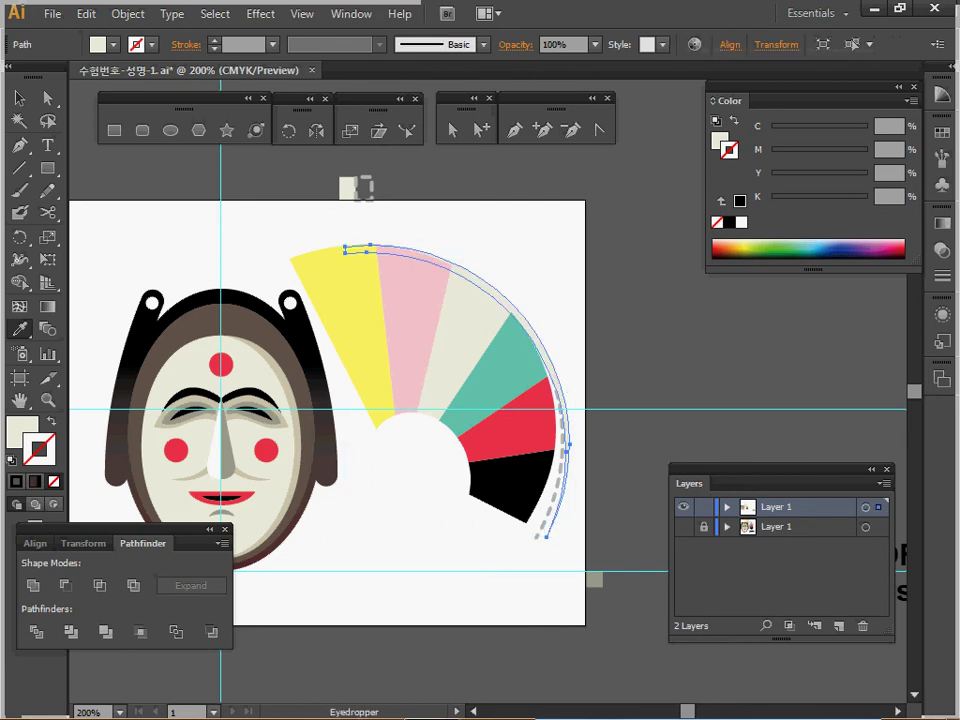
{"action": "left_click_drag", "start_coordinate": [610, 417], "coordinate": [566, 475]}
{"action": "left_click_drag", "start_coordinate": [350, 246], "coordinate": [354, 246]}
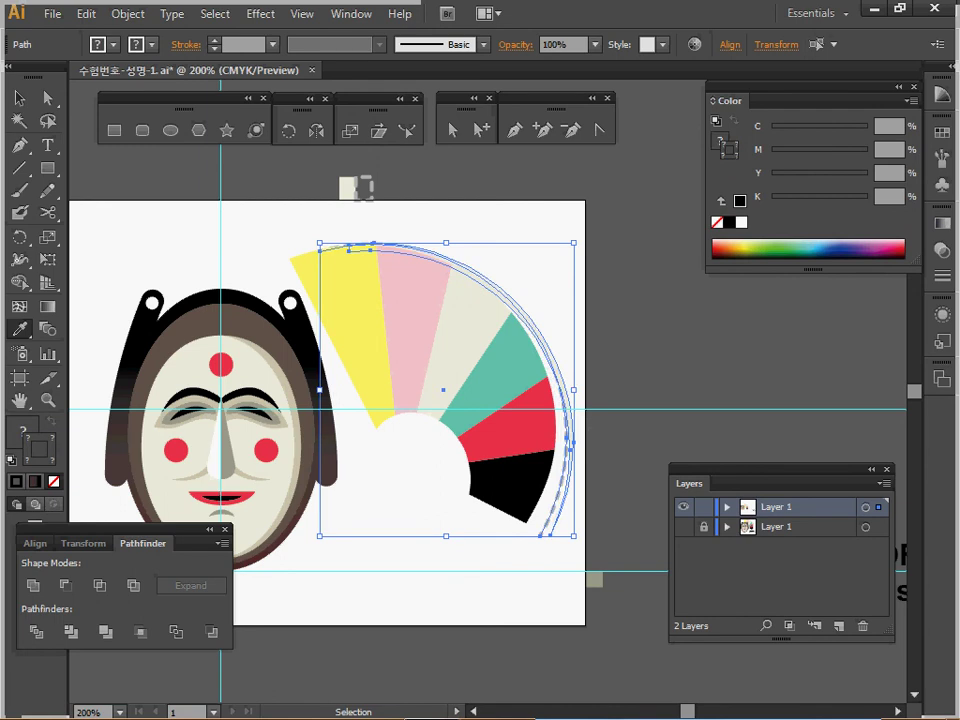
{"action": "left_click_drag", "start_coordinate": [566, 475], "coordinate": [569, 476]}
{"action": "left_click", "coordinate": [600, 476], "text": "ctrl"}
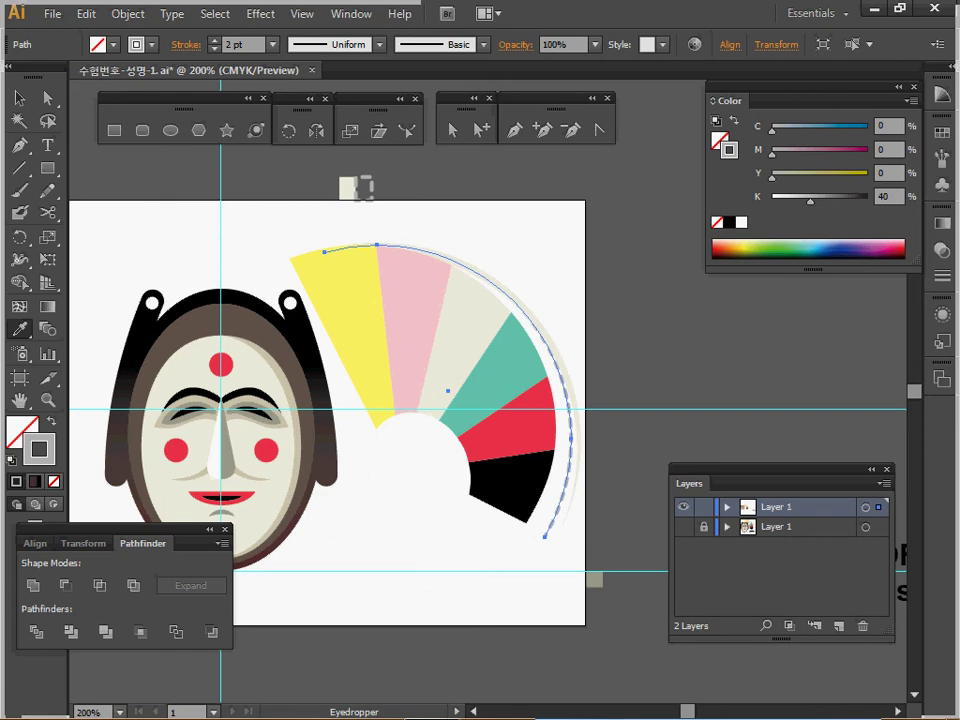
Step: Switch to outline display and move the fan with its arcs onto the matching fan in the reference layer
{"action": "key", "text": "ctrl+shift+a"}
{"action": "key", "text": "ctrl+y"}
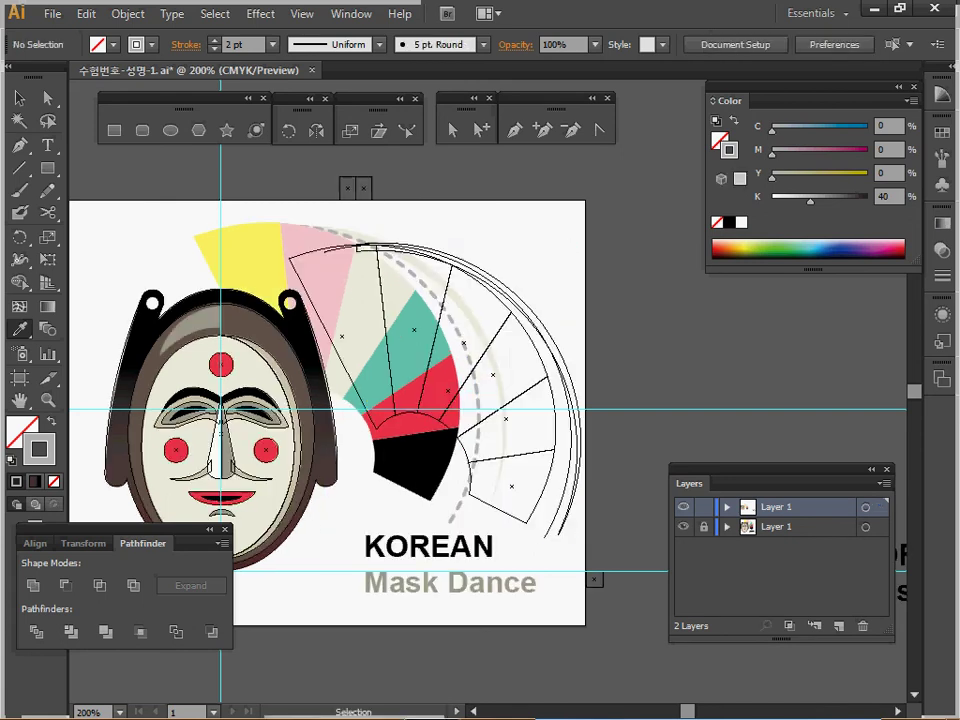
{"action": "left_click_drag", "start_coordinate": [474, 397], "coordinate": [283, 409]}
{"action": "mouse_move", "coordinate": [507, 390]}
{"action": "left_mouse_down"}
{"action": "mouse_move", "coordinate": [471, 420]}
{"action": "mouse_move", "coordinate": [503, 411]}
{"action": "mouse_move", "coordinate": [481, 430]}
{"action": "left_mouse_up"}
{"action": "key", "text": "ctrl+shift+a"}
{"action": "key", "text": "ctrl+shift+a"}
{"action": "key", "text": "ctrl+shift+a"}
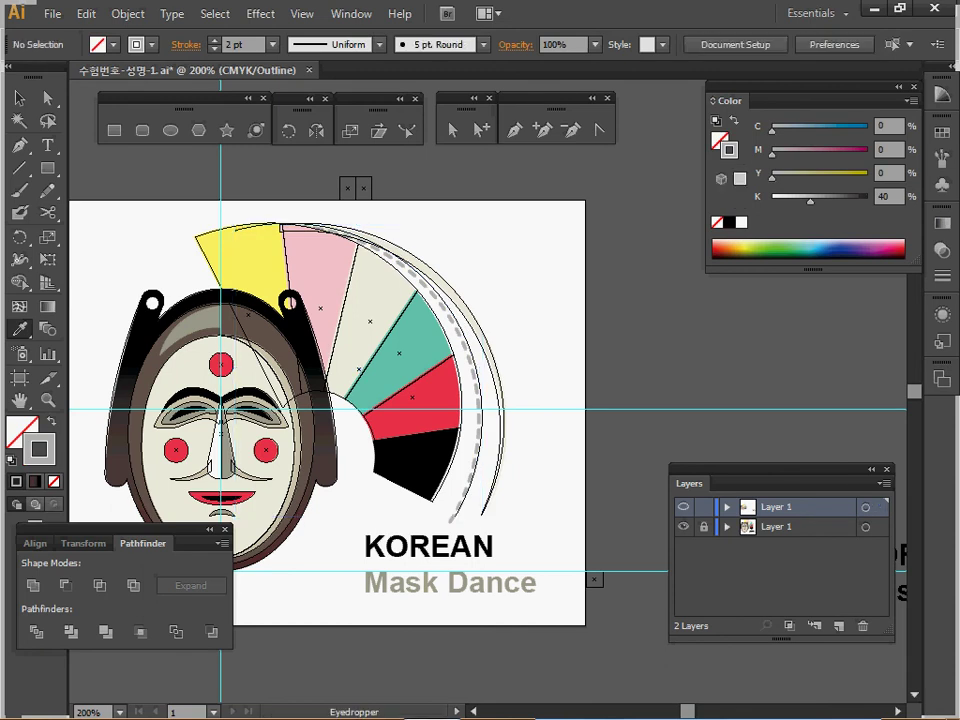
Step: Move the "KOREAN Mask Dance" text onto the artboard below the fan, as in the reference, and hide the reference layer
{"action": "left_click_drag", "start_coordinate": [620, 500], "coordinate": [611, 380]}
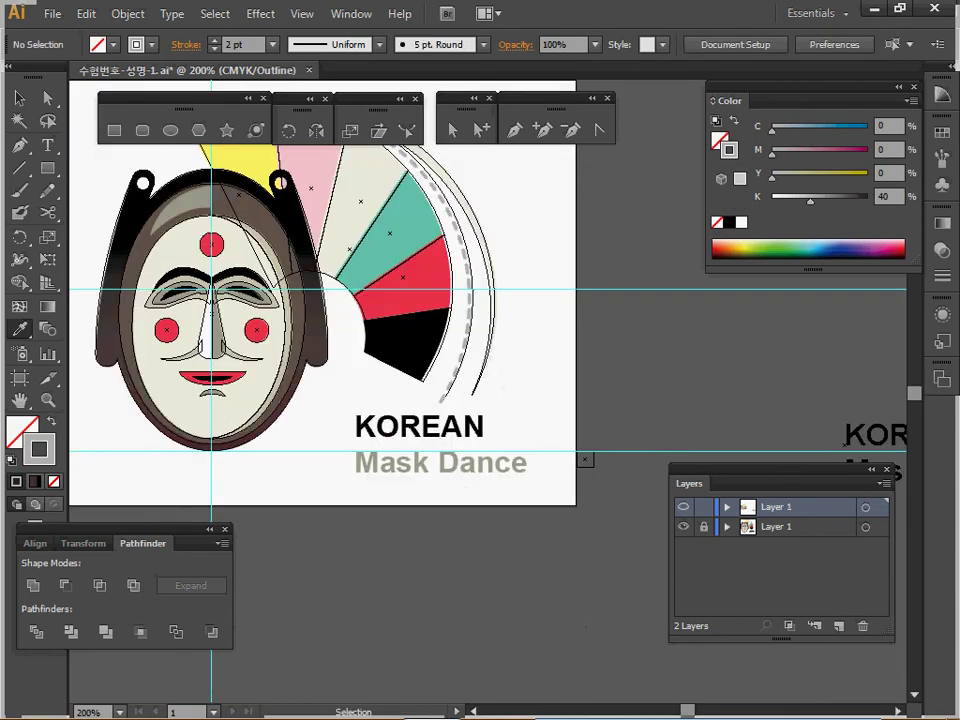
{"action": "left_click", "coordinate": [878, 435], "text": "ctrl"}
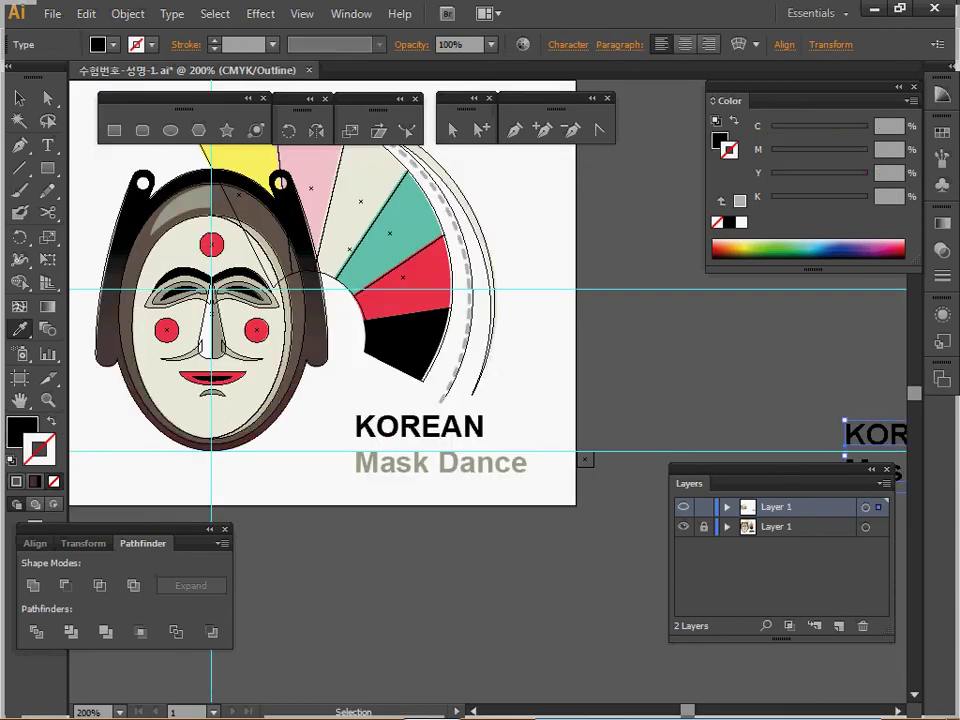
{"action": "left_click", "coordinate": [684, 527]}
{"action": "left_click_drag", "start_coordinate": [878, 435], "coordinate": [418, 424]}
{"action": "left_click", "coordinate": [520, 467], "text": "ctrl"}
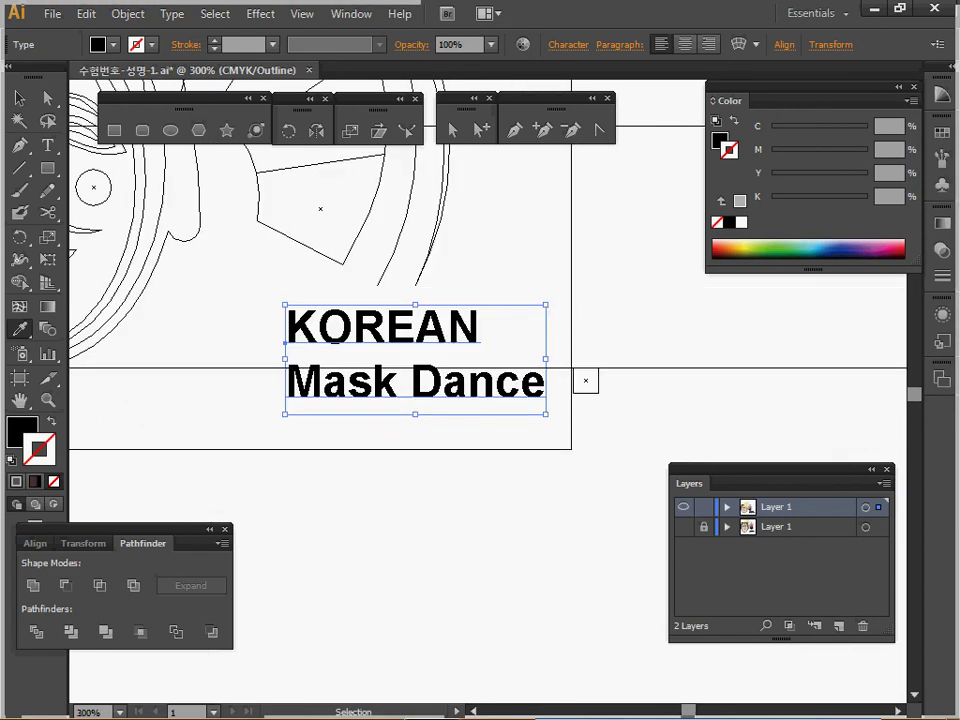
Step: Return to preview display and fine-tune the position of the "KOREAN Mask Dance" text against the reference layer
{"action": "key", "text": "ctrl+y"}
{"action": "left_click_drag", "start_coordinate": [400, 350], "coordinate": [522, 415]}
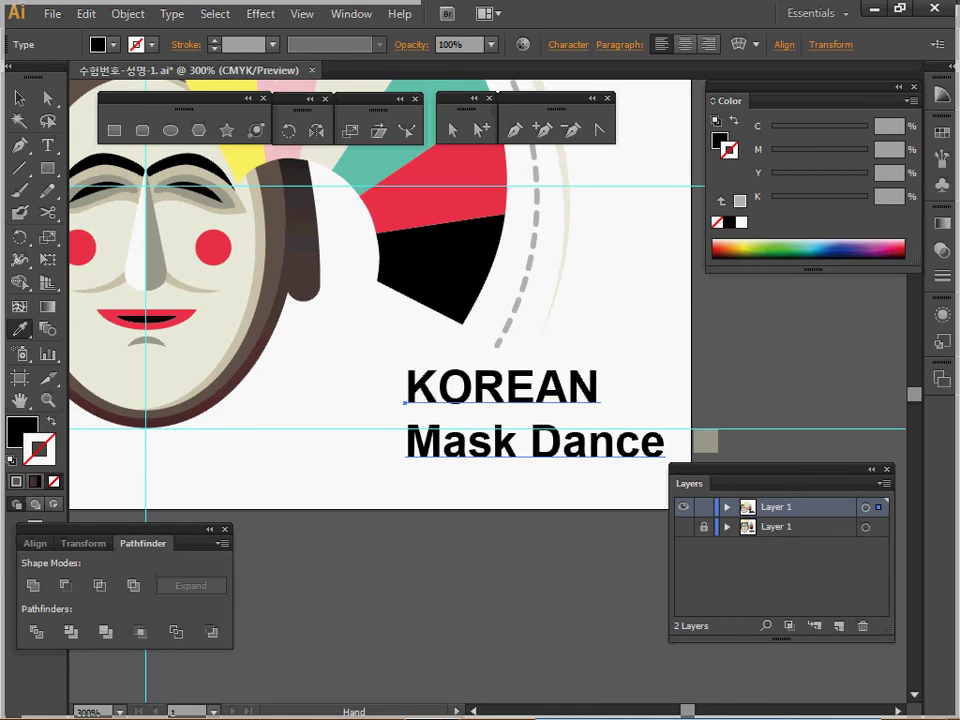
{"action": "left_click", "coordinate": [684, 527]}
{"action": "left_click", "coordinate": [684, 527]}
{"action": "left_click_drag", "start_coordinate": [560, 443], "coordinate": [536, 463]}
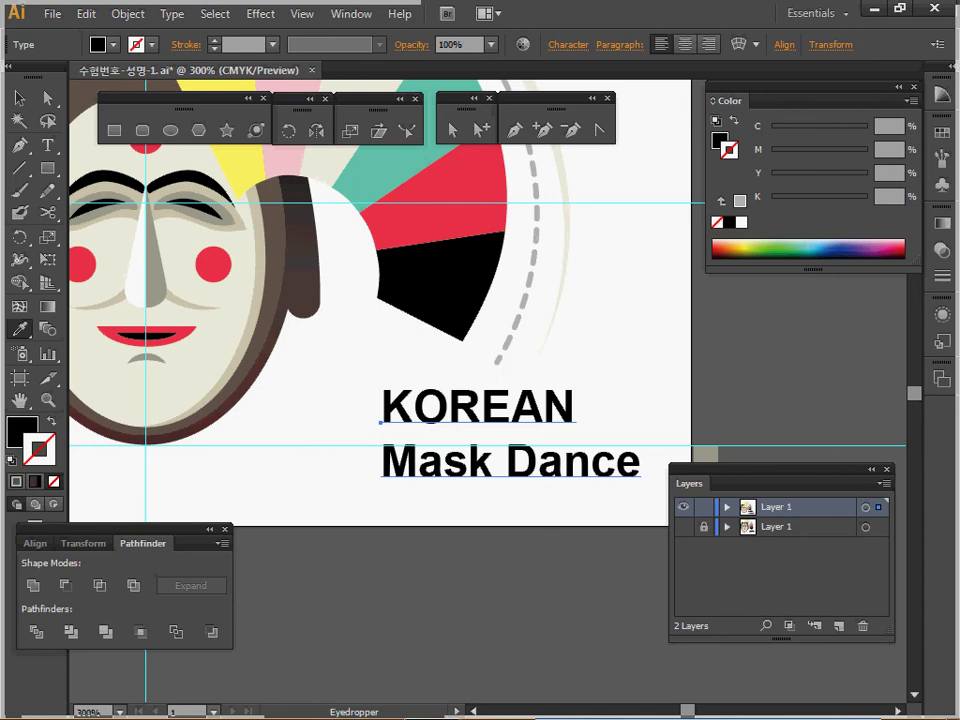
{"action": "left_click_drag", "start_coordinate": [775, 469], "coordinate": [778, 488]}
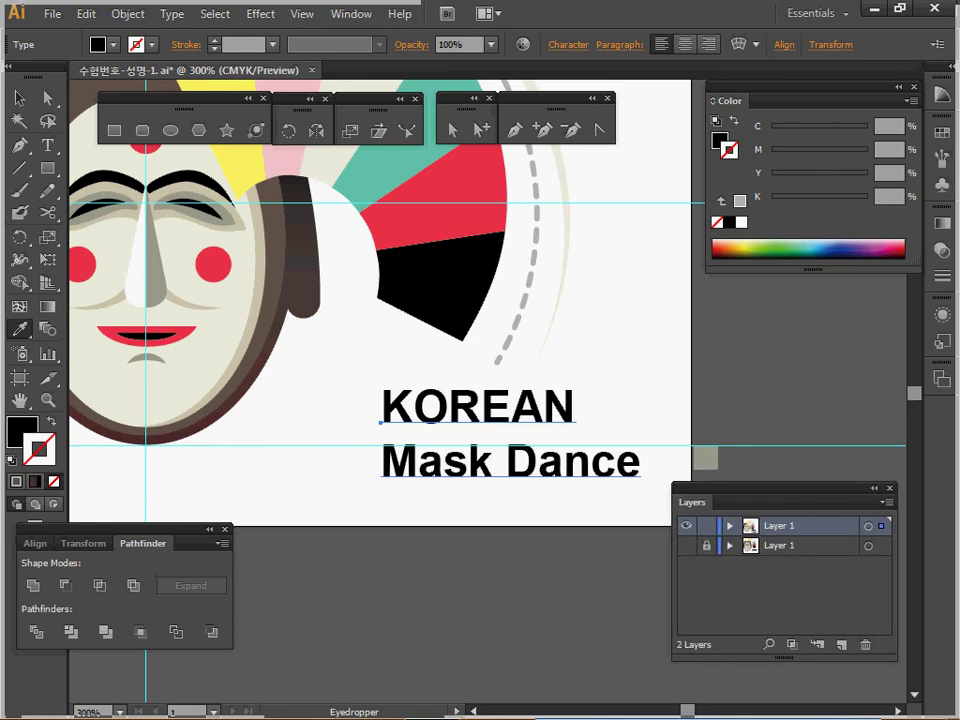
{"action": "key", "text": "t"}
{"action": "left_click_drag", "start_coordinate": [382, 461], "coordinate": [640, 461]}
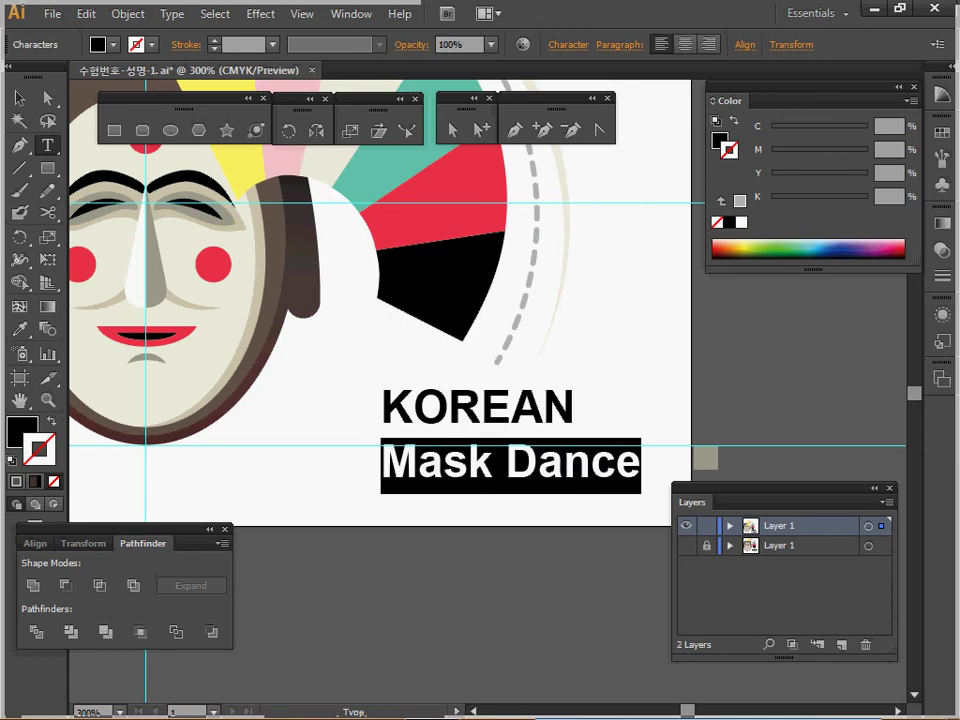
{"action": "triple_click", "coordinate": [437, 463]}
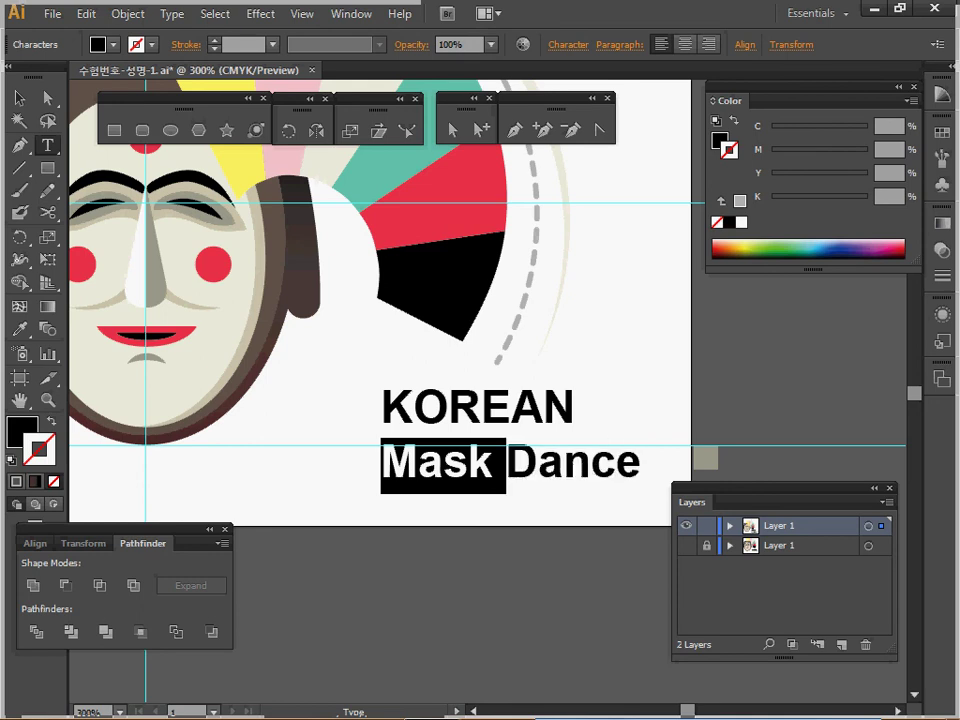
{"action": "left_click_drag", "start_coordinate": [762, 489], "coordinate": [761, 502]}
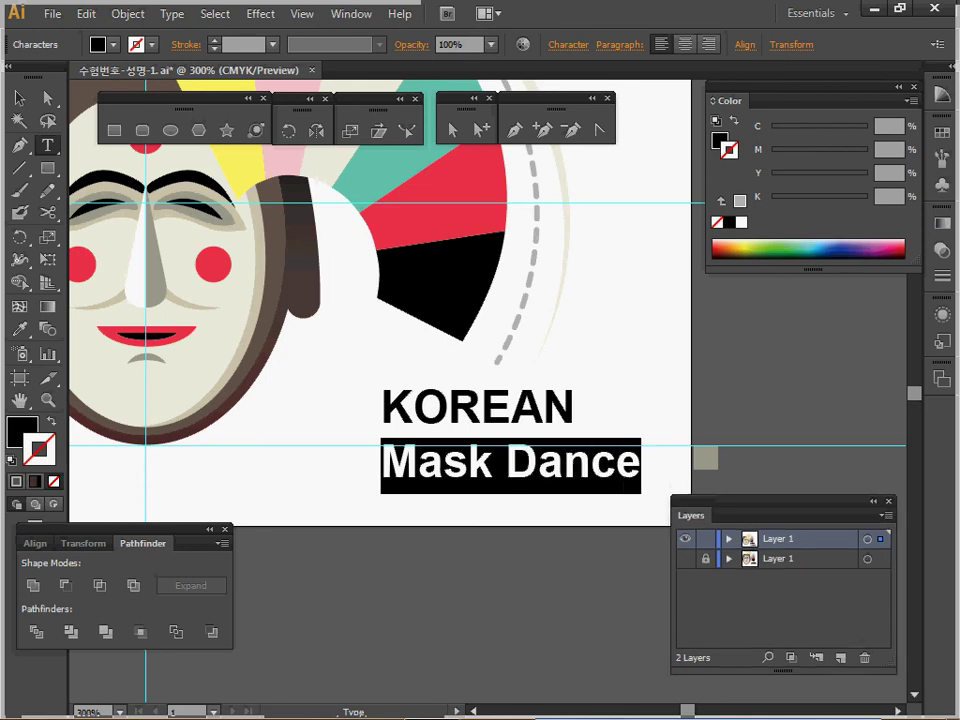
{"action": "type", "text": "i"}
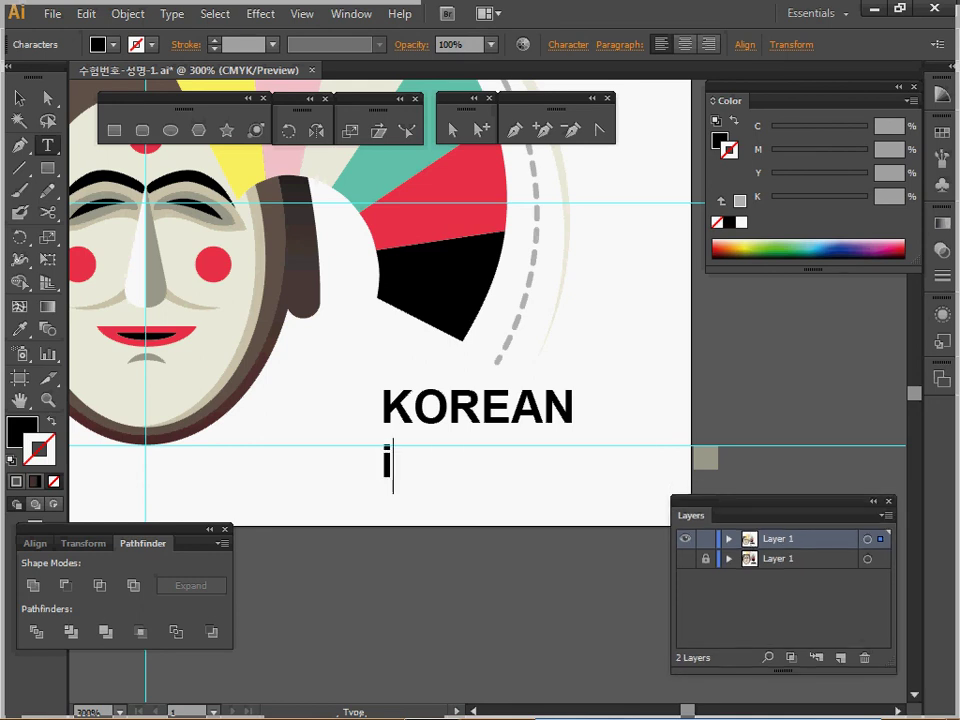
{"action": "key", "text": "ctrl+z"}
Step: Colour the "Mask Dance" line with the fill of the grey swatch beside the artboard: C 0, M 0, Y 20, K 50
{"action": "left_click", "coordinate": [706, 458], "text": "ctrl"}
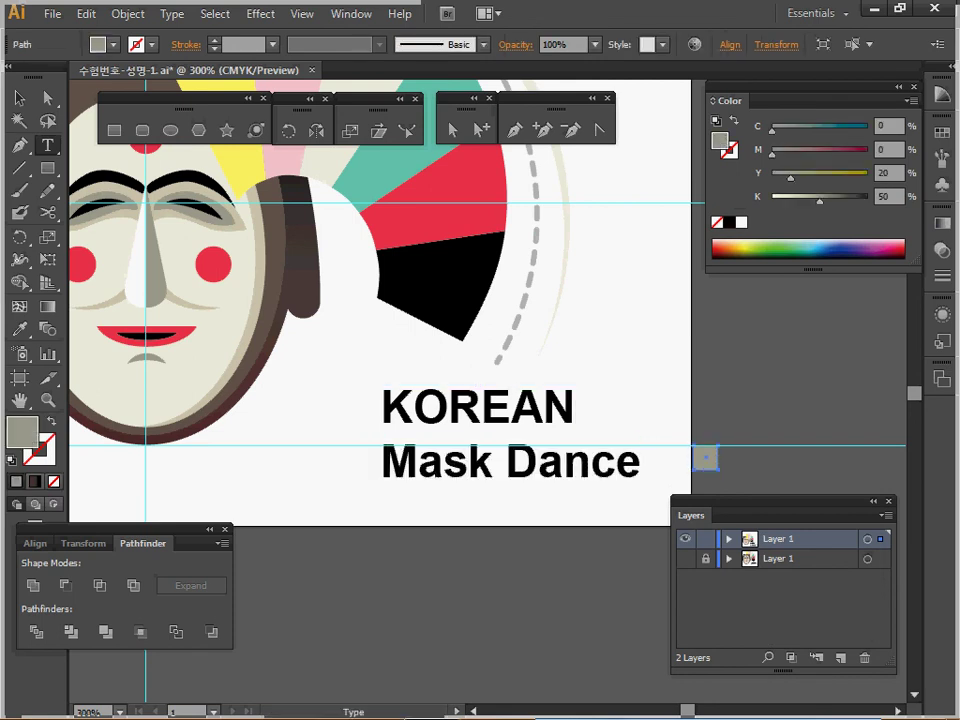
{"action": "key", "text": "ctrl+shift+a"}
{"action": "left_click", "coordinate": [505, 460]}
{"action": "triple_click", "coordinate": [505, 460]}
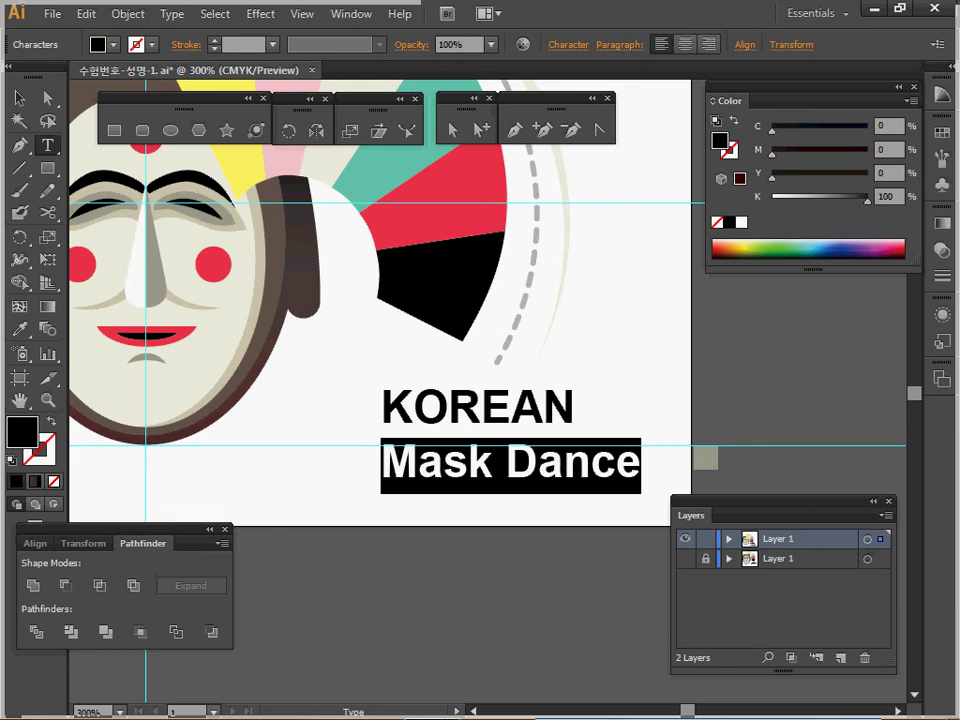
{"action": "double_click", "coordinate": [884, 173]}
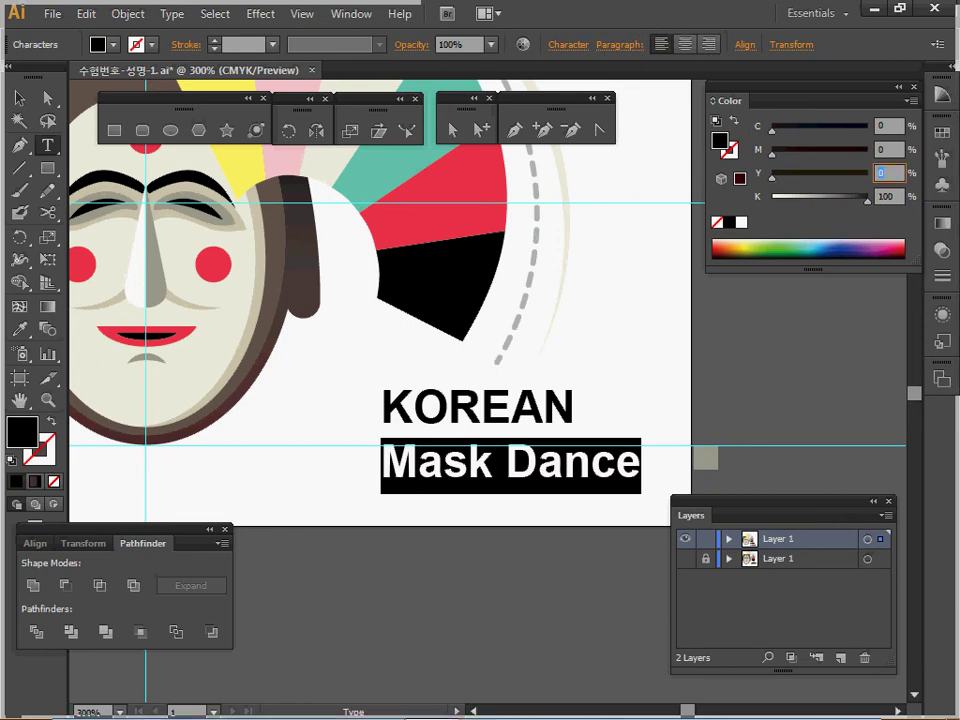
{"action": "type", "text": "20"}
{"action": "key", "text": "Tab"}
{"action": "type", "text": "50"}
{"action": "key", "text": "Return"}
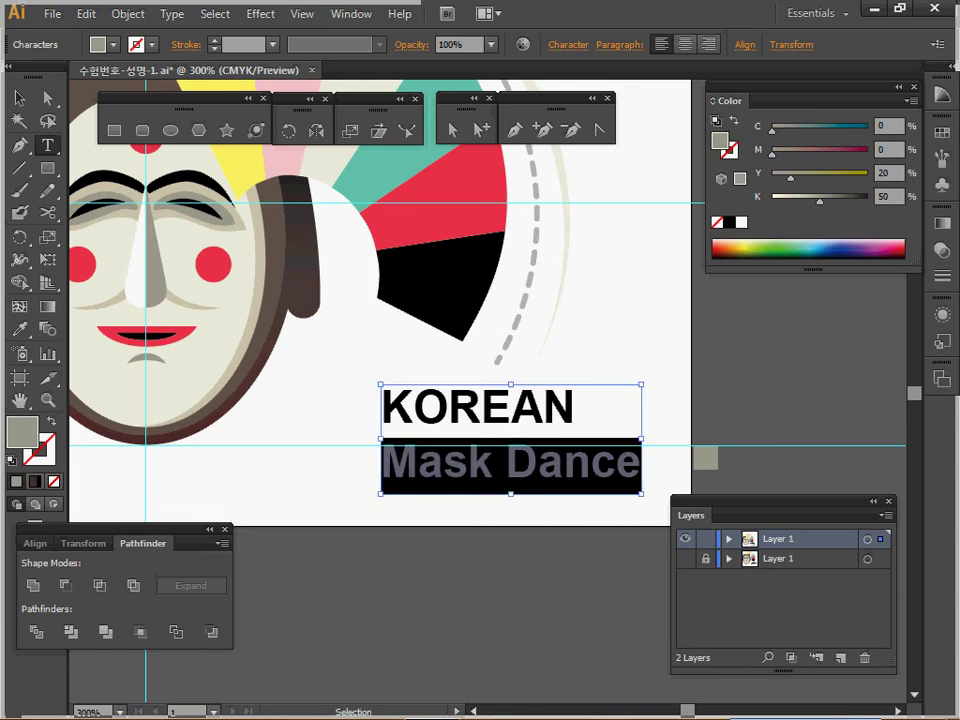
Step: Deselect the text and hide the guides to show the whole artwork unobstructed
{"action": "left_click", "coordinate": [586, 410], "text": "ctrl"}
{"action": "left_click", "coordinate": [586, 410], "text": "ctrl+alt"}
{"action": "left_click", "coordinate": [586, 410], "text": "ctrl+alt"}
{"action": "left_click_drag", "start_coordinate": [292, 107], "coordinate": [398, 175]}
{"action": "key", "text": "ctrl+semicolon"}
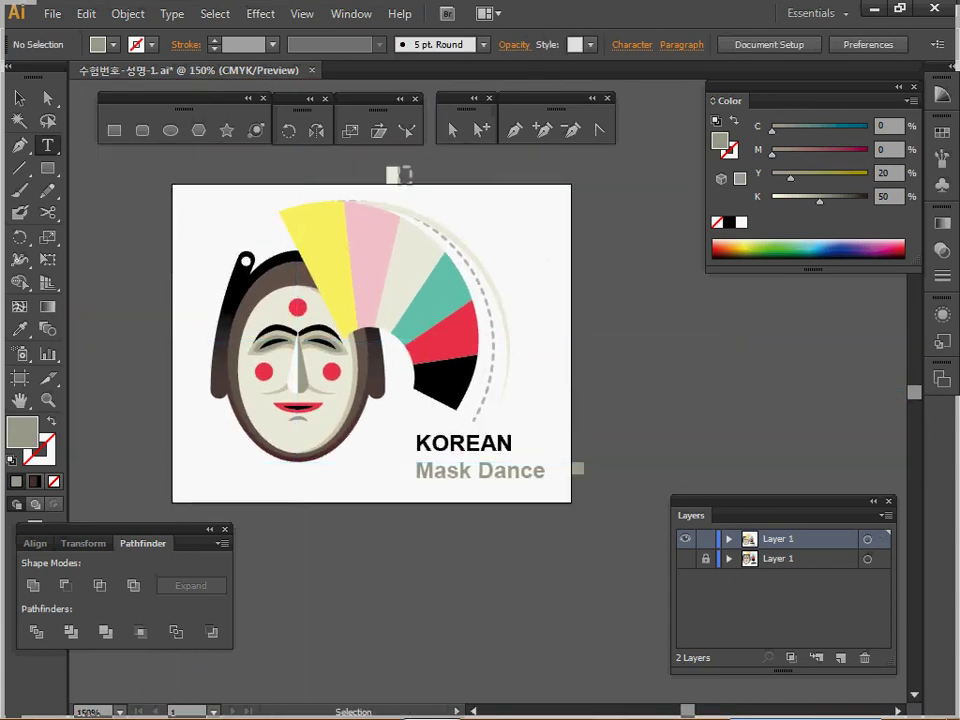
{"action": "left_click", "coordinate": [578, 468], "text": "ctrl"}
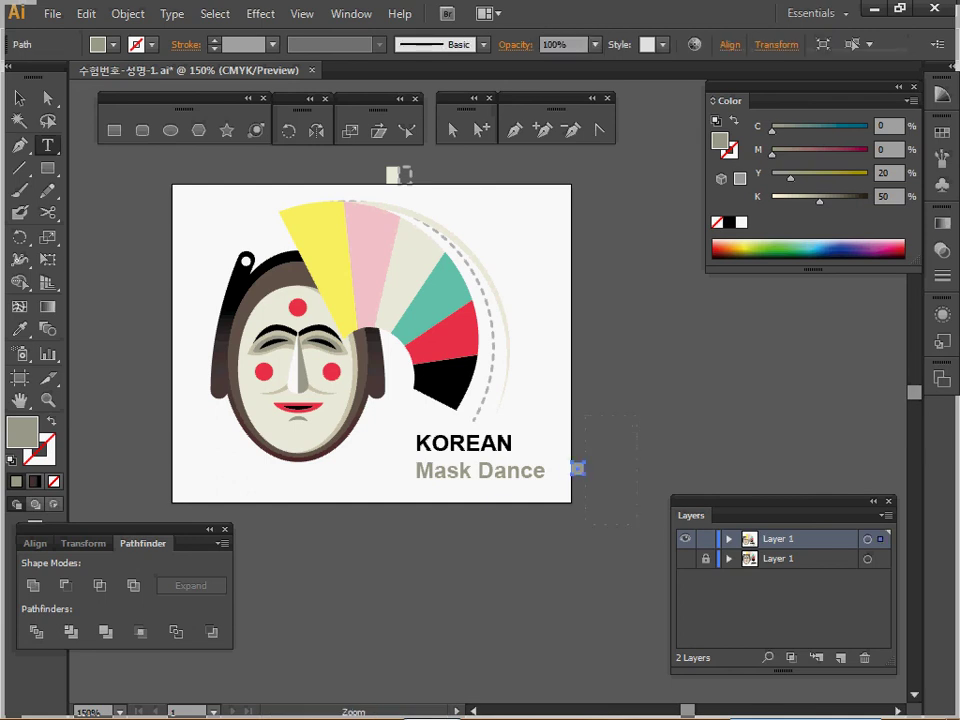
{"action": "left_click", "coordinate": [509, 387], "text": "ctrl"}
{"action": "left_click_drag", "start_coordinate": [509, 387], "coordinate": [603, 417]}
{"action": "left_click_drag", "start_coordinate": [431, 135], "coordinate": [431, 126]}
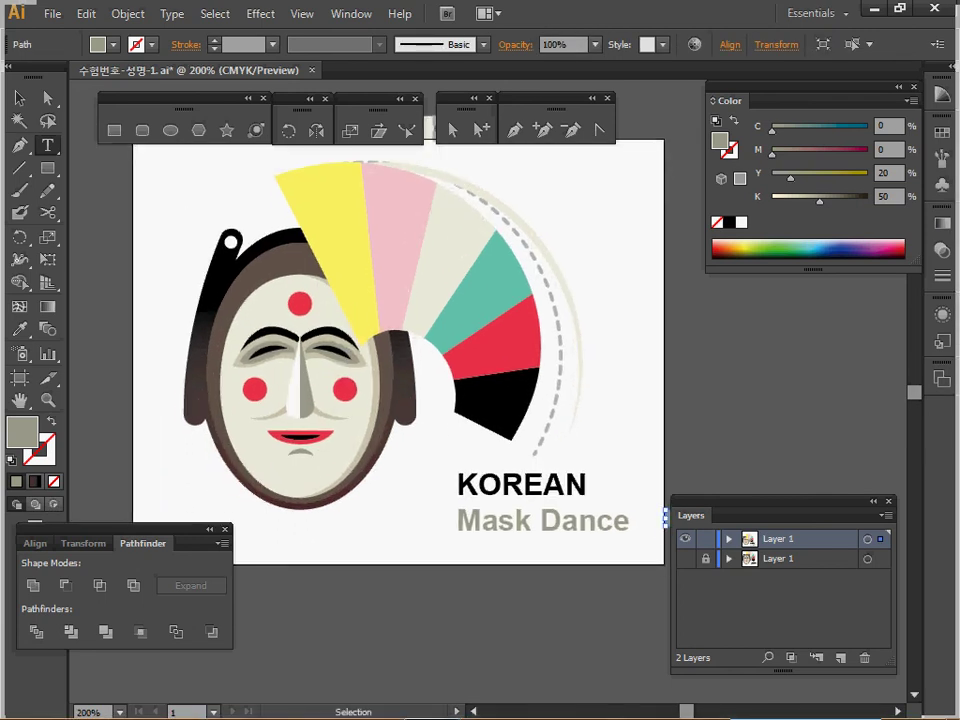
Step: Send the fan segments and their arcs to the back, behind the mask, and save the document
{"action": "key", "text": "ctrl+s"}
{"action": "key", "text": "ctrl+shift+a"}
{"action": "left_click", "coordinate": [19, 98]}
{"action": "left_click_drag", "start_coordinate": [533, 207], "coordinate": [455, 311]}
{"action": "right_click", "coordinate": [483, 278]}
{"action": "mouse_move", "coordinate": [560, 432]}
{"action": "left_click", "coordinate": [729, 494]}
{"action": "key", "text": "ctrl+shift+a"}
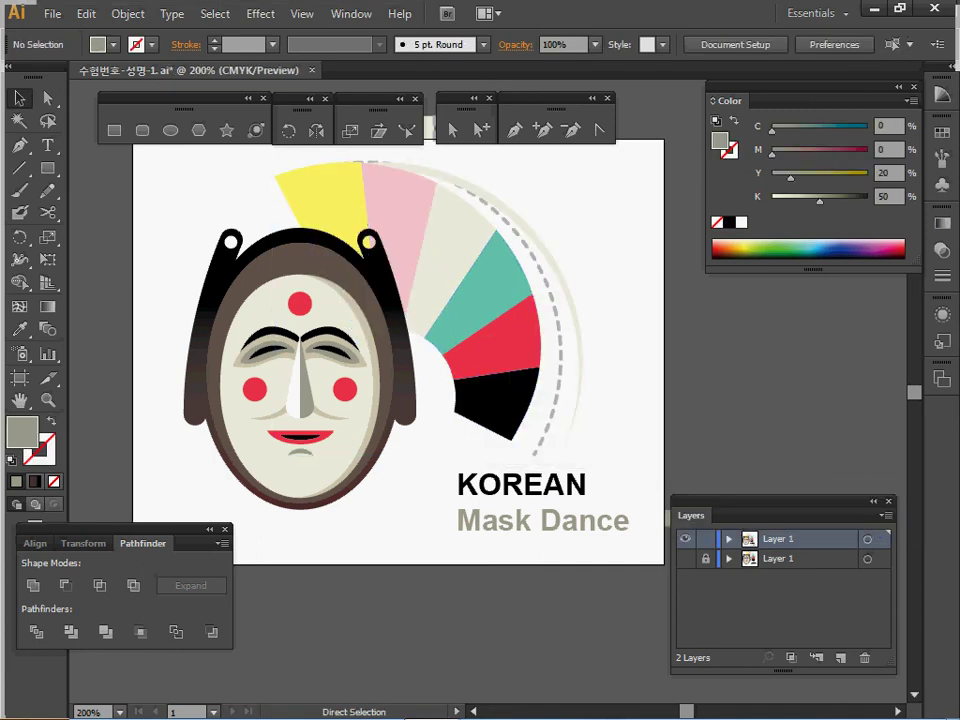
{"action": "key", "text": "ctrl+s"}
Step: Send the cream crescent to the back, behind the dashed grey arc, and deselect it
{"action": "key", "text": "a"}
{"action": "left_click", "coordinate": [553, 264]}
{"action": "right_click", "coordinate": [553, 264]}
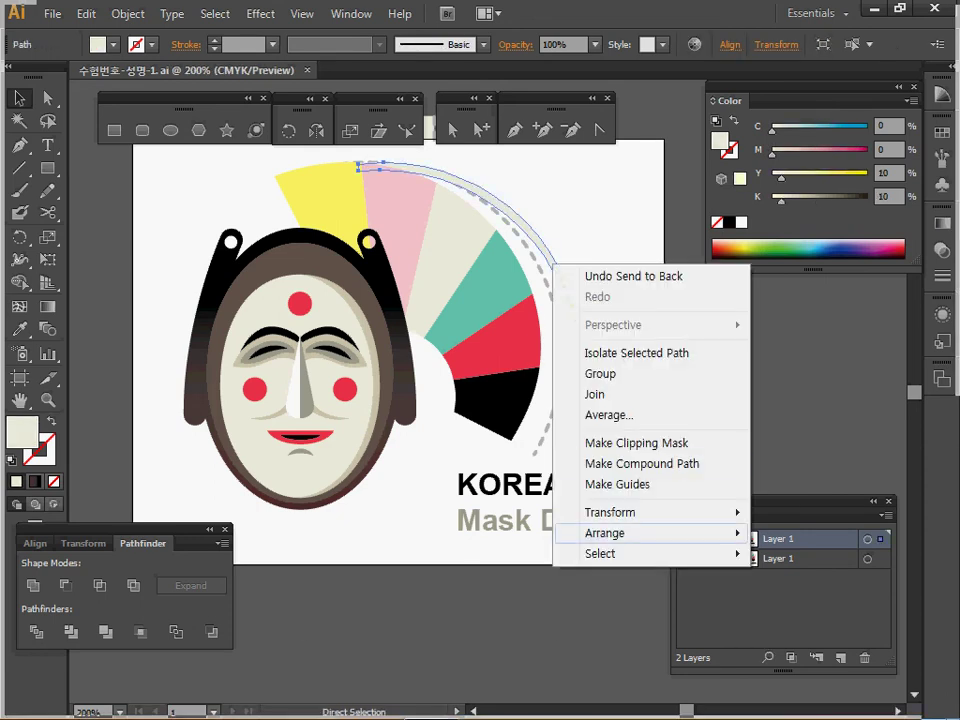
{"action": "mouse_move", "coordinate": [620, 533]}
{"action": "left_click", "coordinate": [365, 596]}
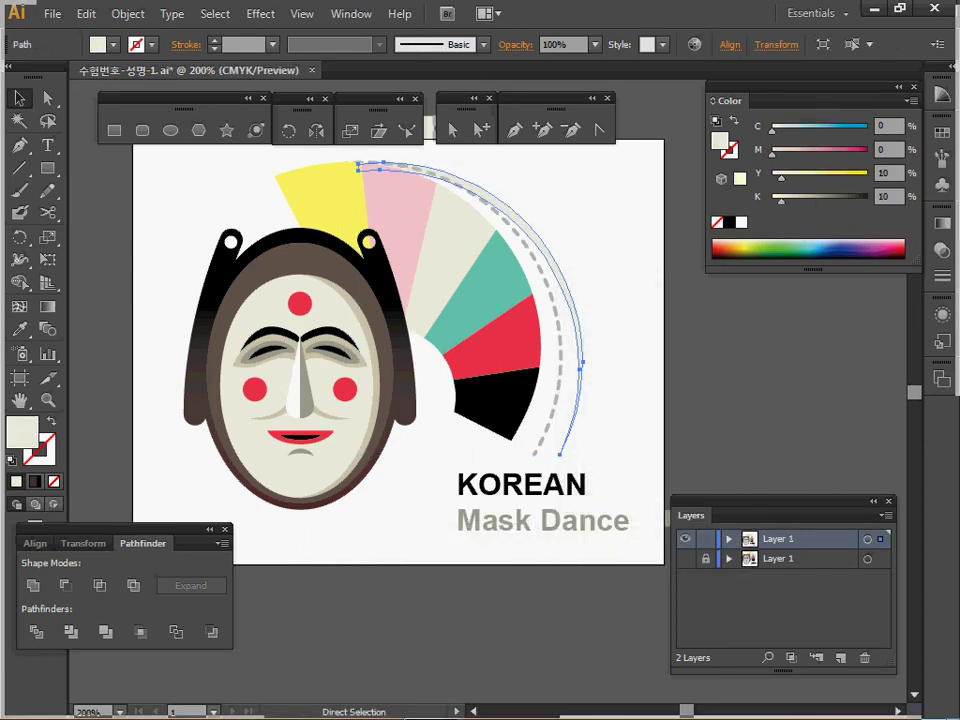
{"action": "key", "text": "v"}
{"action": "key", "text": "ctrl+shift+a"}
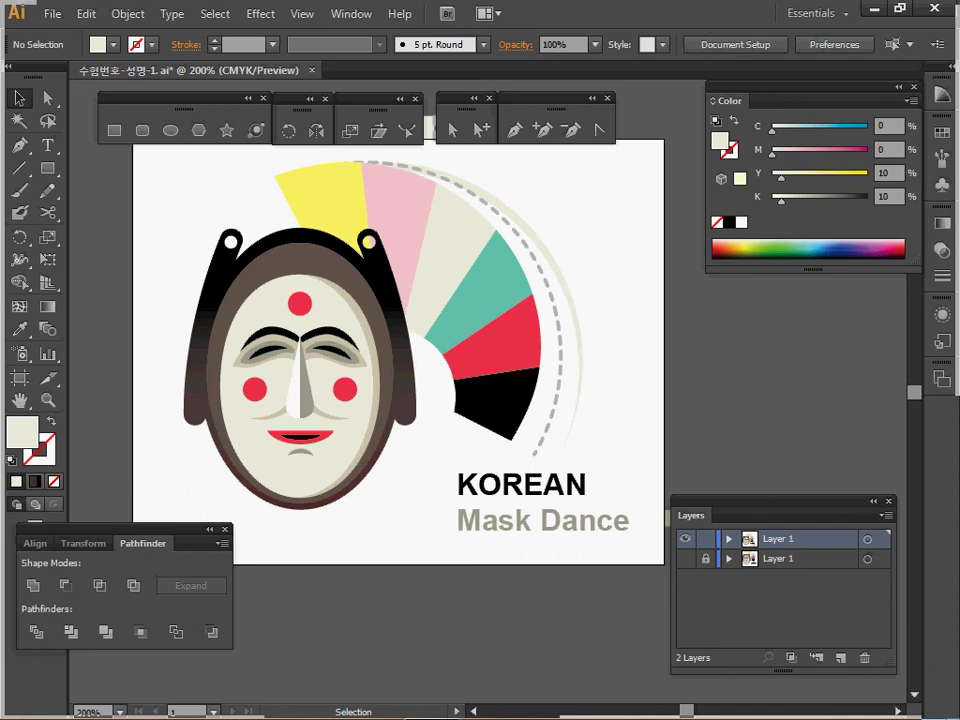